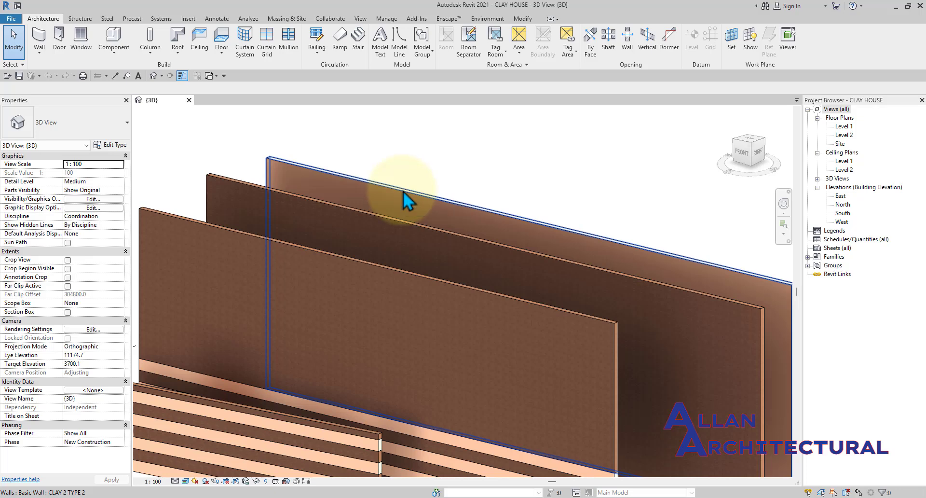
# - Examine the four sample clay walls in the 3D view, from the plain rear walls to the banded front ones
pyautogui.scroll(-2, 403, 191)
pyautogui.scroll(-3, 358, 196)
pyautogui.scroll(5, 341, 190)
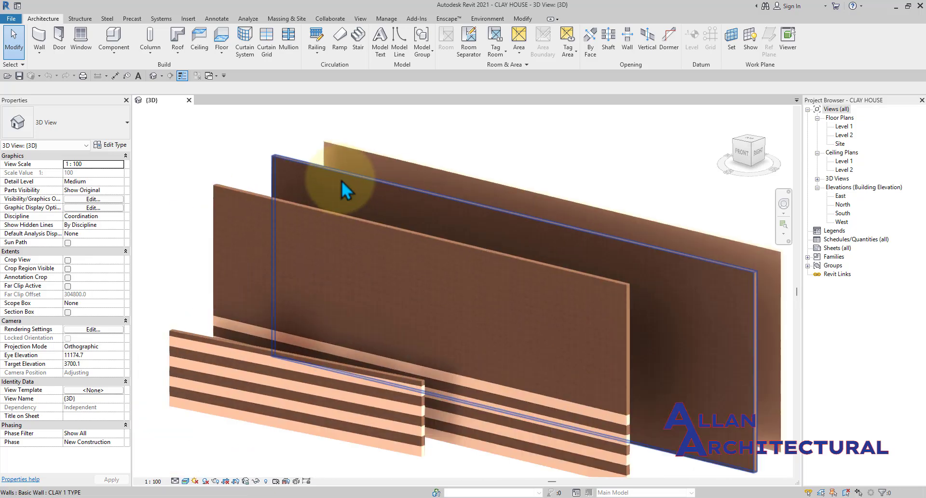
pyautogui.moveTo(370, 236); pyautogui.dragTo(339, 193, button='middle')
pyautogui.scroll(1, 432, 263)
pyautogui.scroll(-3, 432, 263)
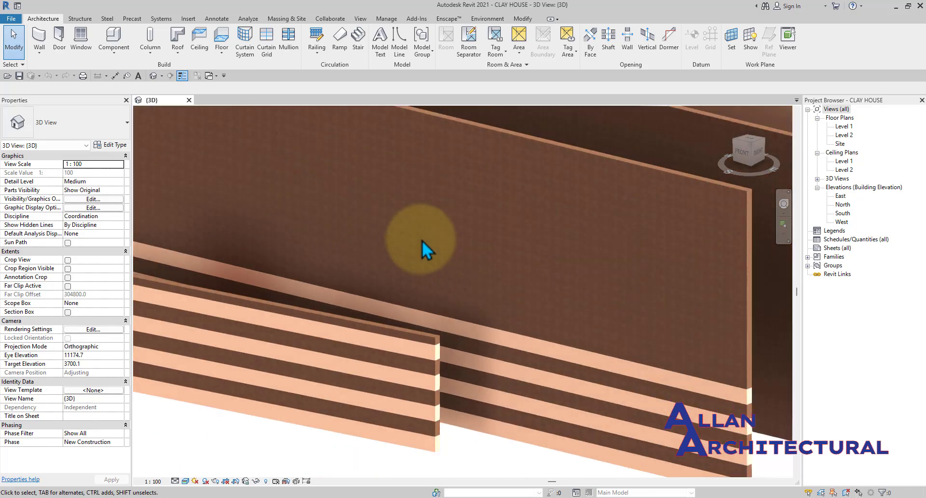
pyautogui.scroll(3, 391, 238)
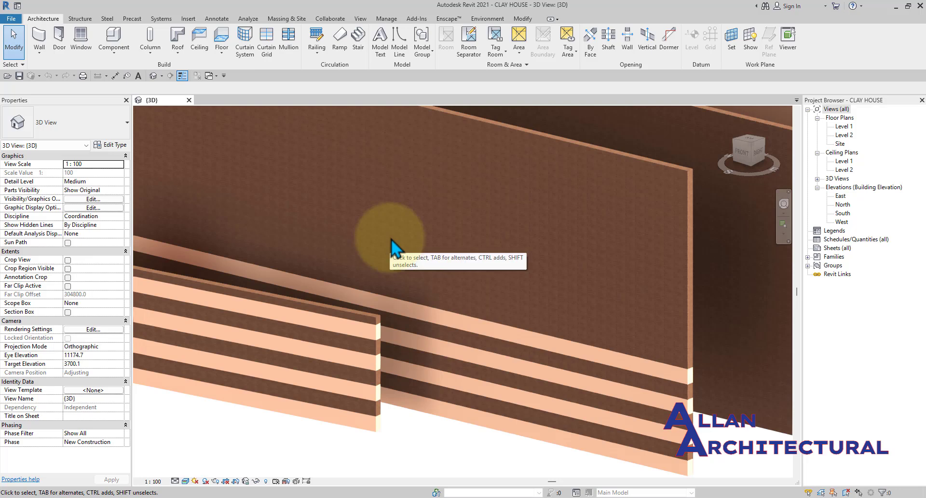
pyautogui.scroll(-4, 392, 239)
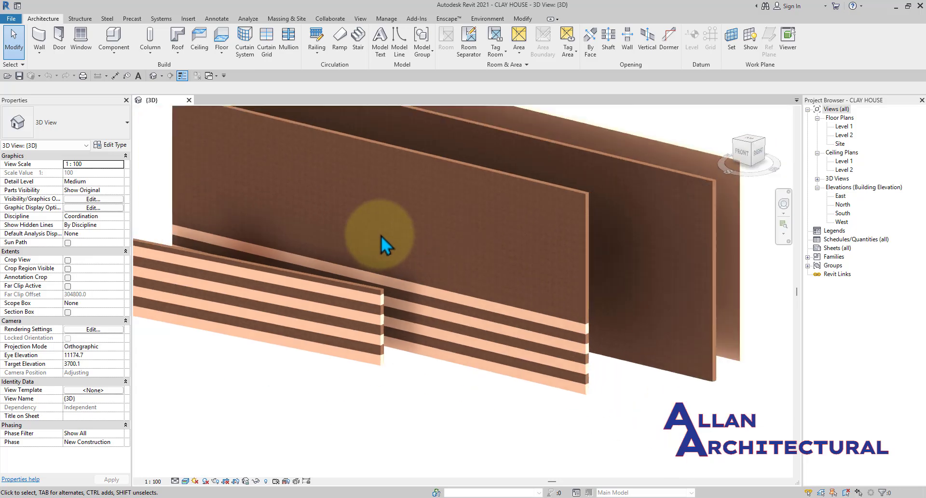
pyautogui.scroll(-1, 434, 210)
pyautogui.keyDown('shift'); pyautogui.moveTo(633, 249); pyautogui.dragTo(695, 253, button='middle'); pyautogui.keyUp('shift')
pyautogui.scroll(6, 550, 305)
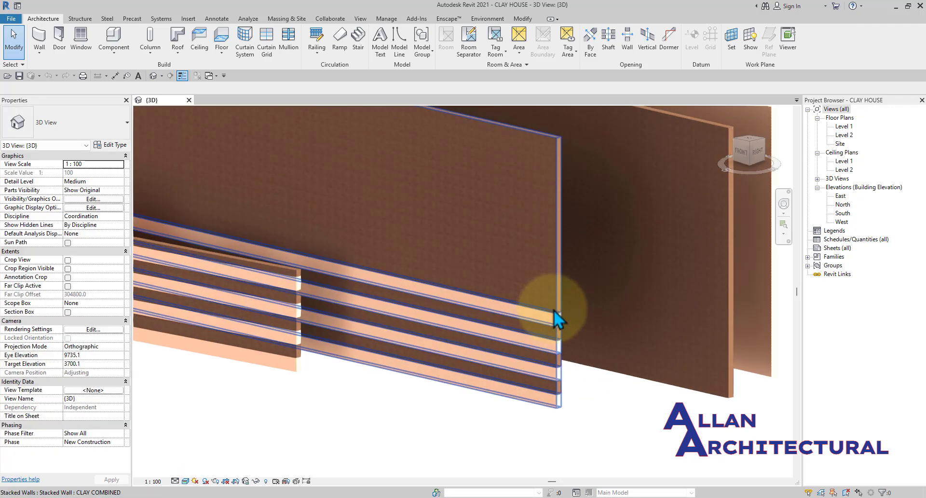
# - Inspect the alternating light and dark bands on the stacked CLAY COMBINED walls up close
pyautogui.scroll(2, 567, 332)
pyautogui.moveTo(488, 408); pyautogui.dragTo(609, 310, button='middle')
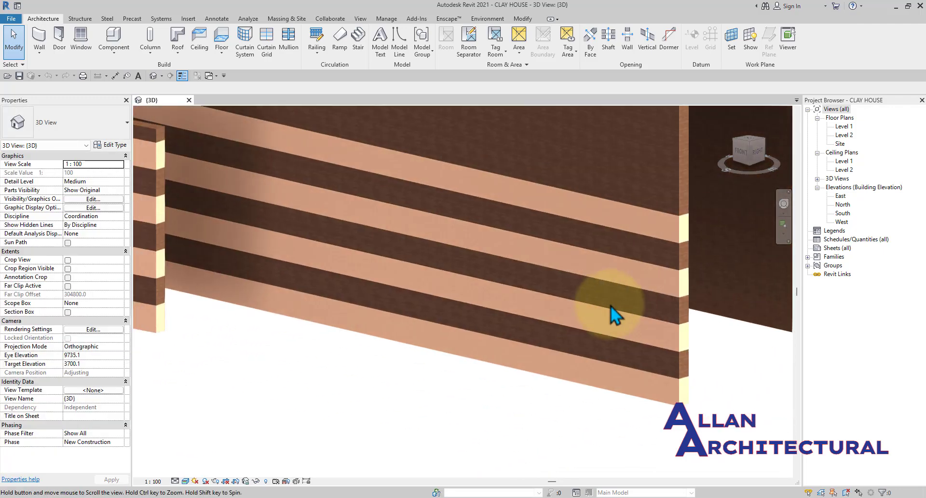
pyautogui.scroll(-3, 516, 313)
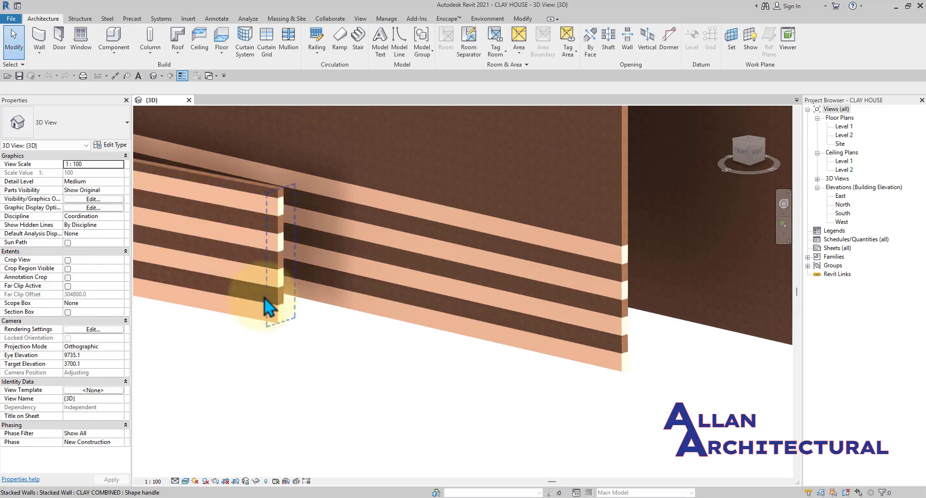
pyautogui.scroll(5, 232, 304)
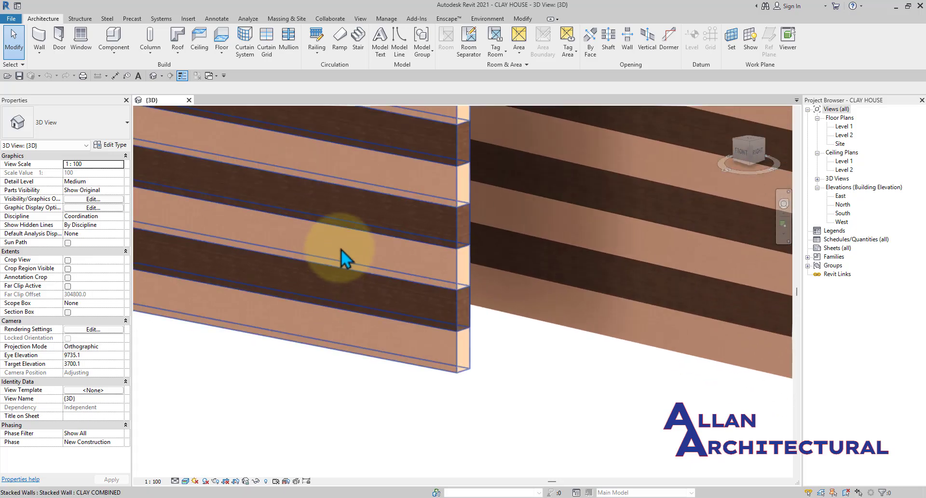
pyautogui.scroll(-3, 407, 283)
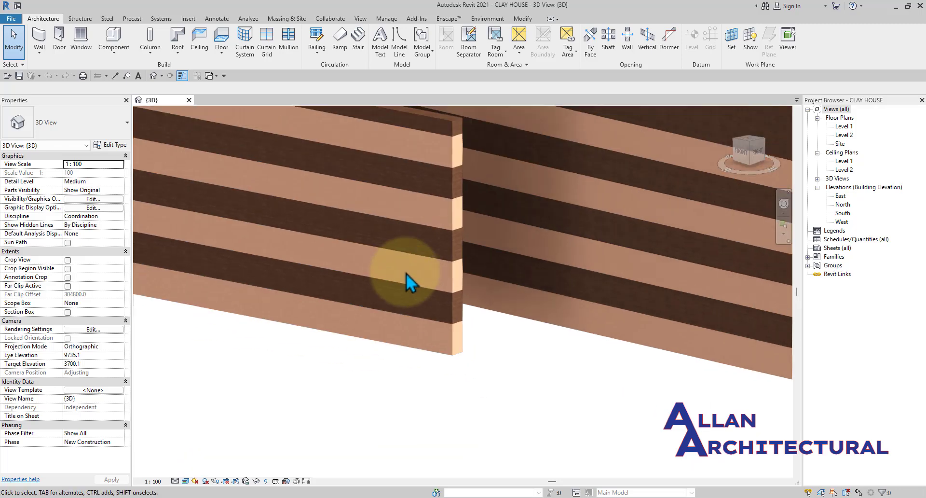
pyautogui.scroll(-3, 438, 348)
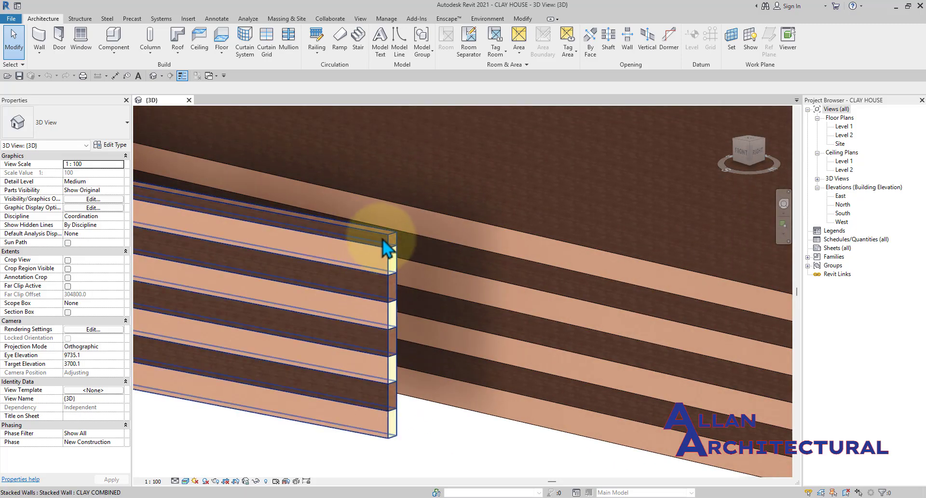
pyautogui.scroll(-3, 482, 242)
pyautogui.scroll(-2, 438, 389)
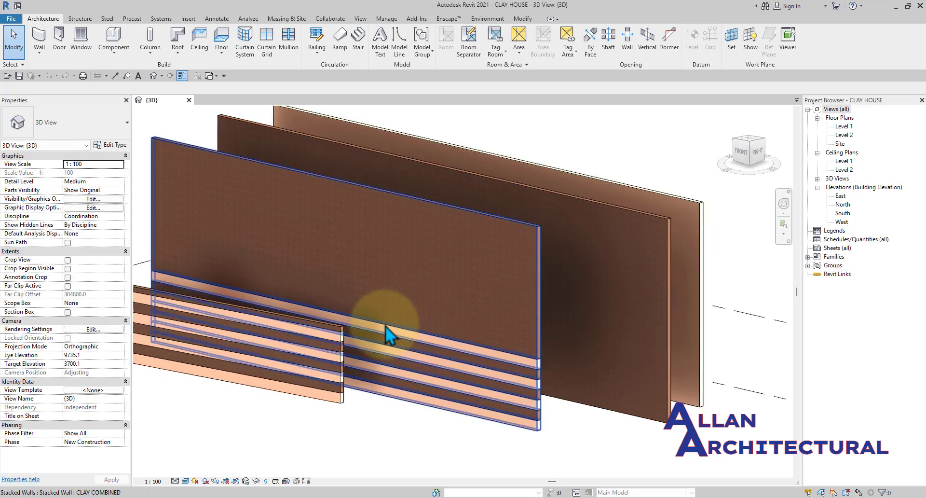
# - Select all four sample walls in the 3D view and delete them, keeping the levels
pyautogui.moveTo(420, 333); pyautogui.dragTo(473, 323, button='middle')
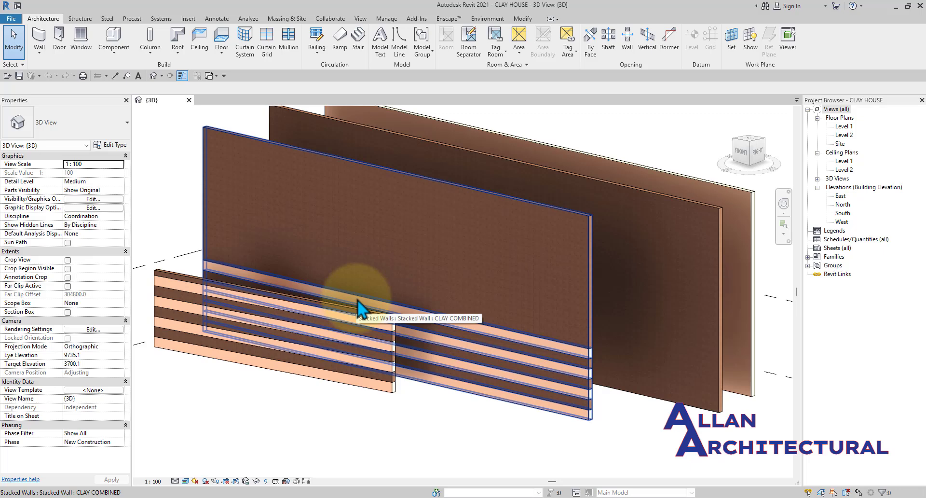
pyautogui.scroll(-3, 347, 241)
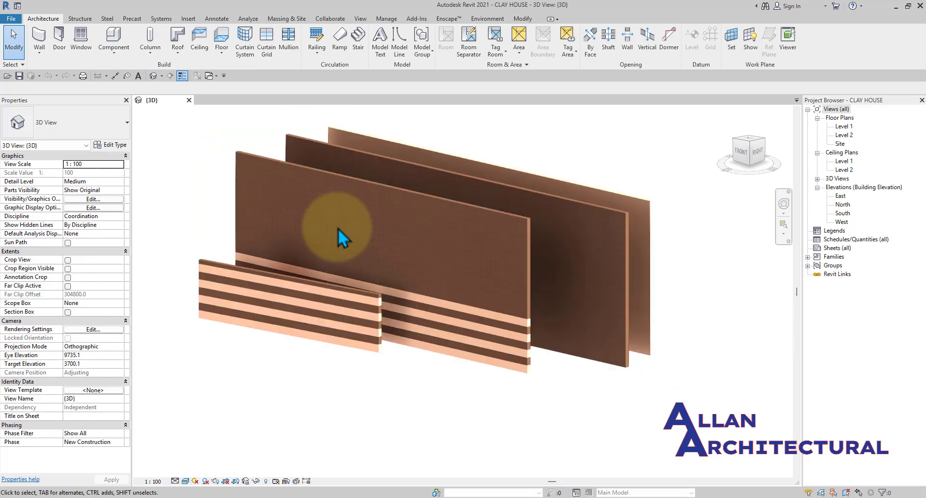
pyautogui.scroll(-2, 385, 205)
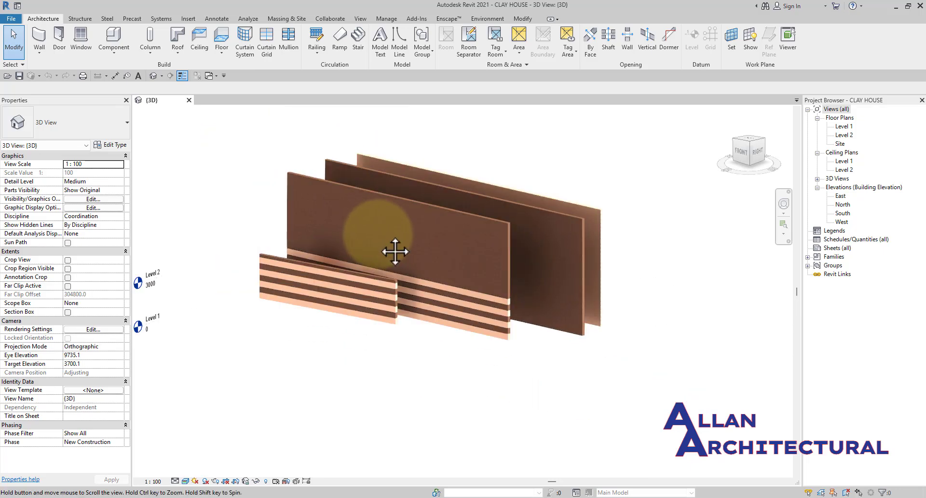
pyautogui.keyDown('shift'); pyautogui.moveTo(384, 203); pyautogui.dragTo(542, 403, button='middle'); pyautogui.keyUp('shift')
pyautogui.moveTo(541, 392); pyautogui.dragTo(223, 192)
pyautogui.keyDown('shift'); pyautogui.moveTo(238, 141); pyautogui.dragTo(190, 389); pyautogui.keyUp('shift')
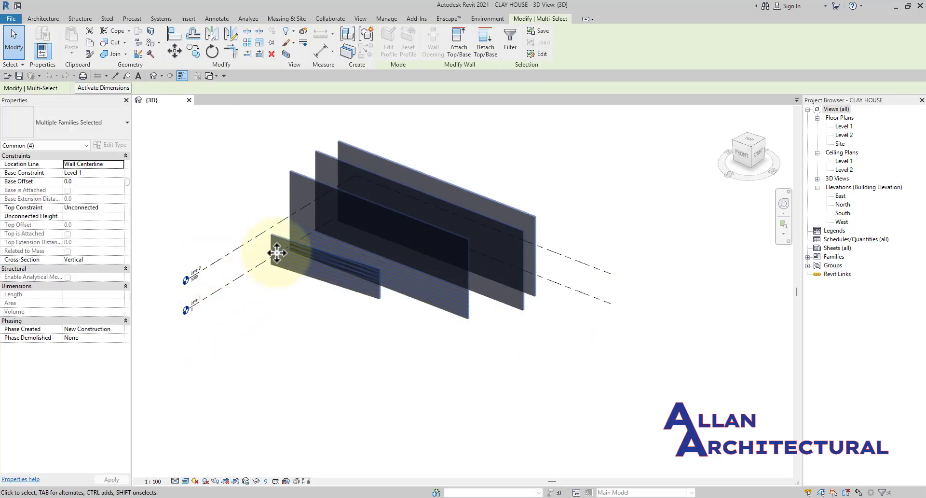
pyautogui.scroll(5, 289, 245)
pyautogui.scroll(2, 340, 321)
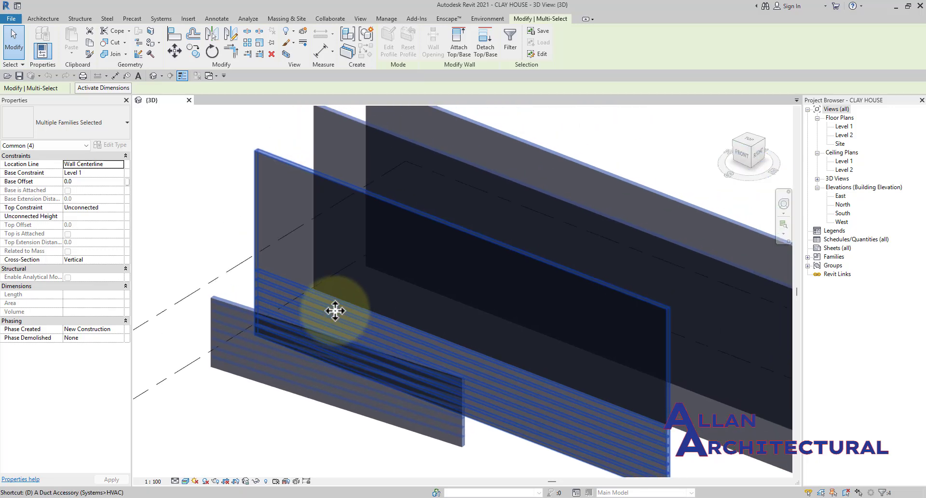
pyautogui.press('Delete')
pyautogui.keyDown('shift'); pyautogui.moveTo(325, 315); pyautogui.dragTo(333, 260, button='middle'); pyautogui.keyUp('shift')
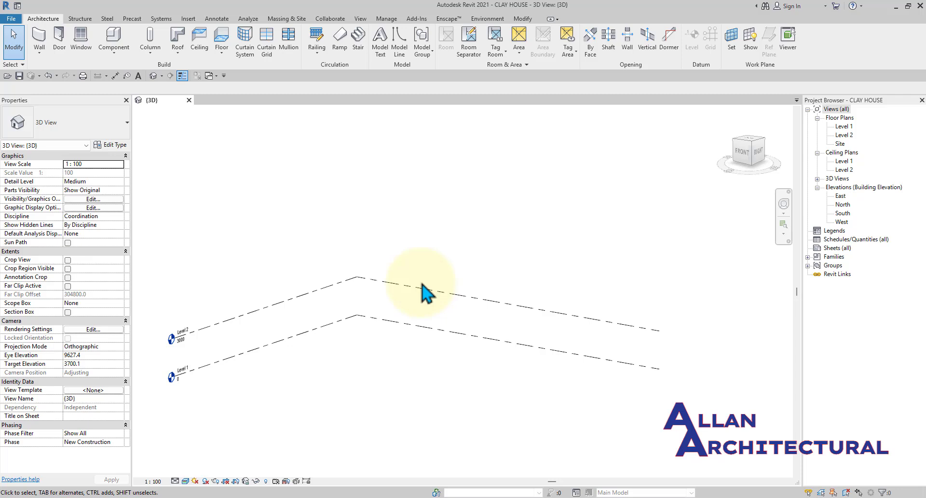
# - Open the South elevation and bring both level lines into view
pyautogui.moveTo(368, 304); pyautogui.dragTo(413, 300, button='middle')
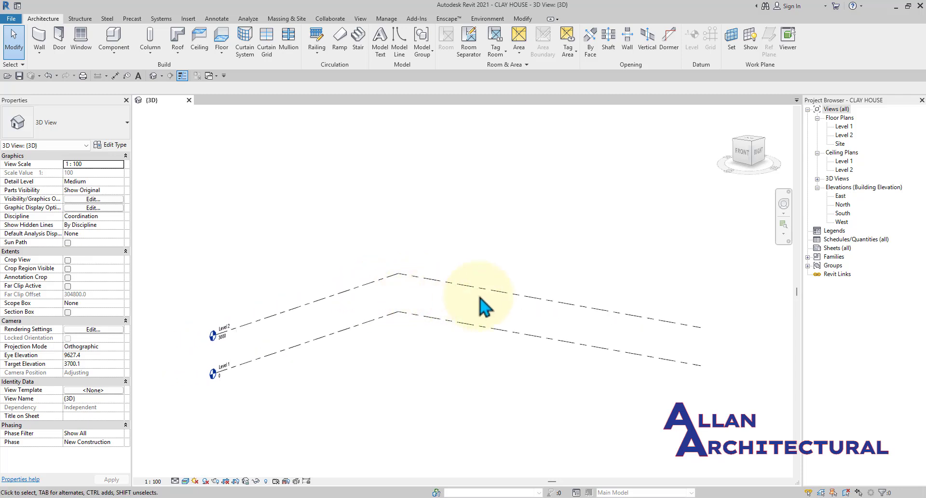
pyautogui.moveTo(573, 310); pyautogui.dragTo(555, 307, button='middle')
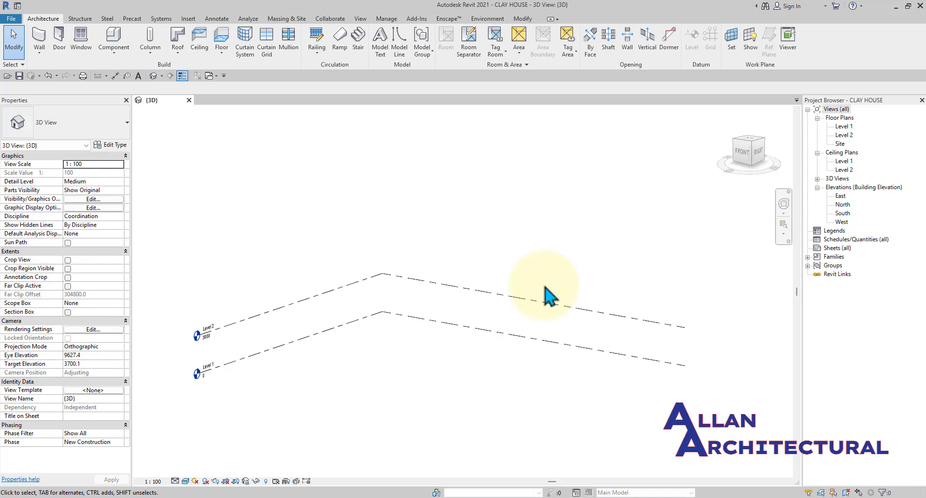
pyautogui.doubleClick(842, 212)
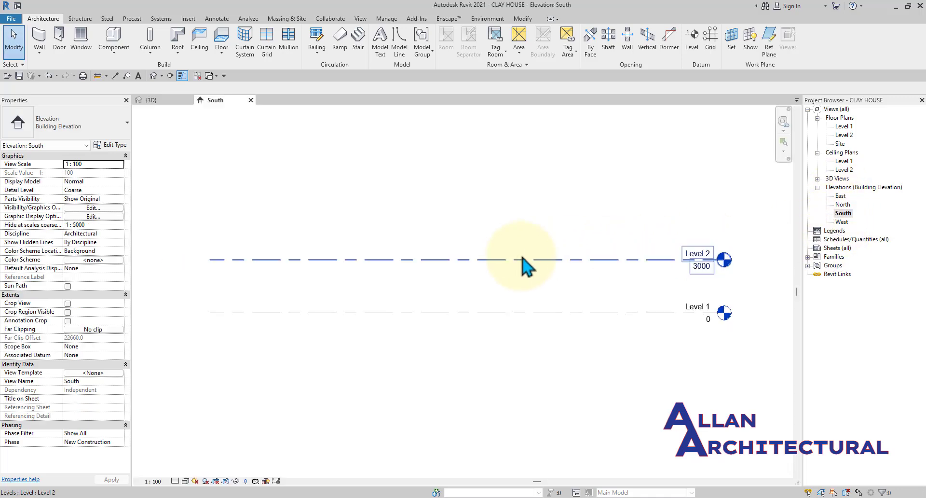
pyautogui.moveTo(585, 265); pyautogui.dragTo(563, 275, button='middle')
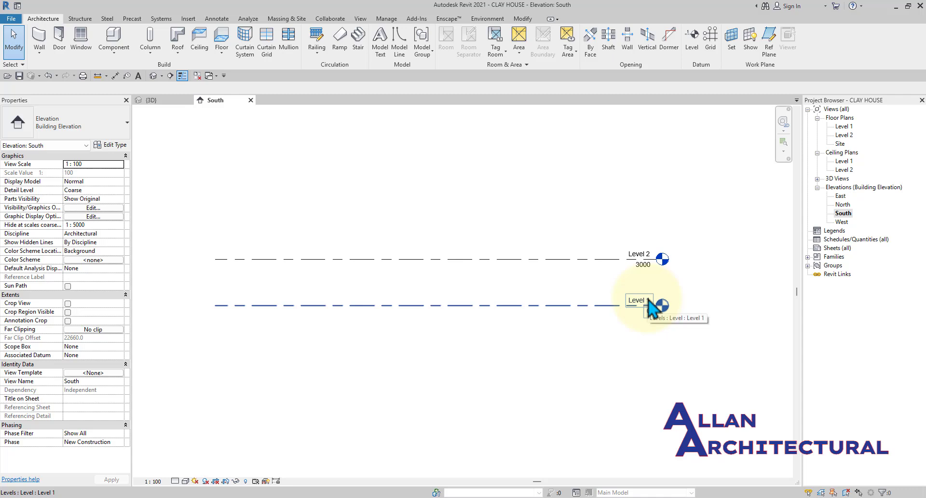
pyautogui.moveTo(675, 264); pyautogui.dragTo(639, 290, button='middle')
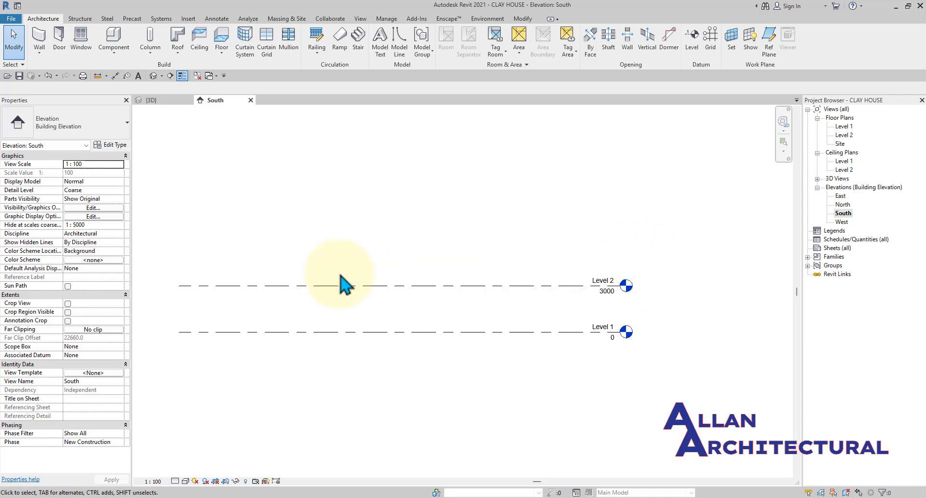
pyautogui.moveTo(406, 288); pyautogui.dragTo(434, 273, button='middle')
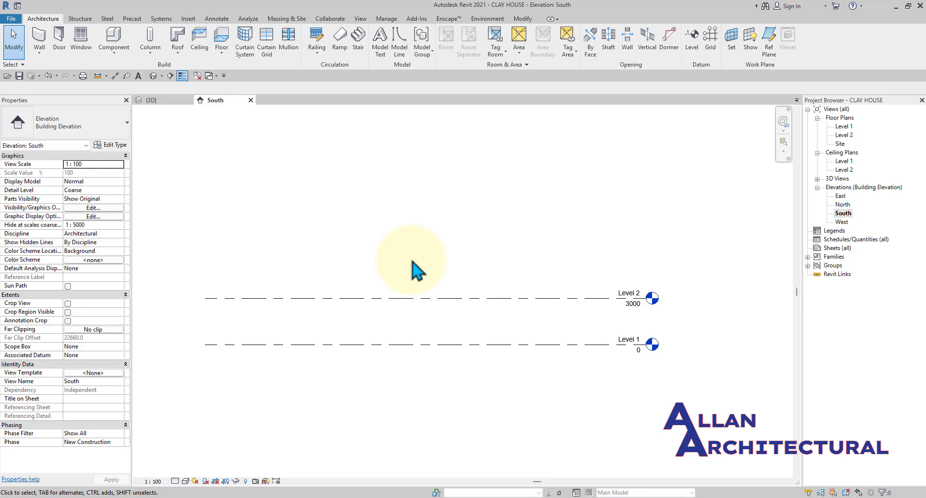
pyautogui.moveTo(412, 261); pyautogui.dragTo(411, 283, button='middle')
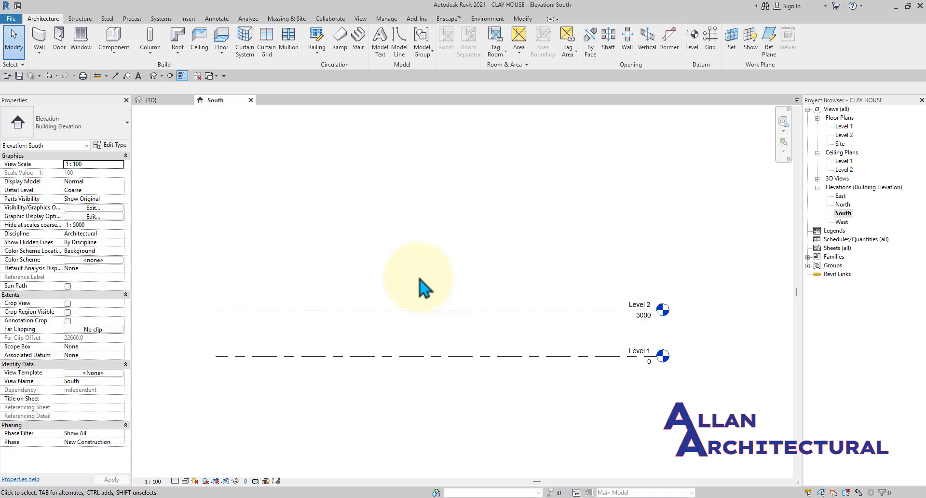
pyautogui.moveTo(360, 276); pyautogui.dragTo(406, 284, button='middle')
# - Rename Level 1 as "Ground Level" in the South elevation
pyautogui.scroll(3, 656, 352)
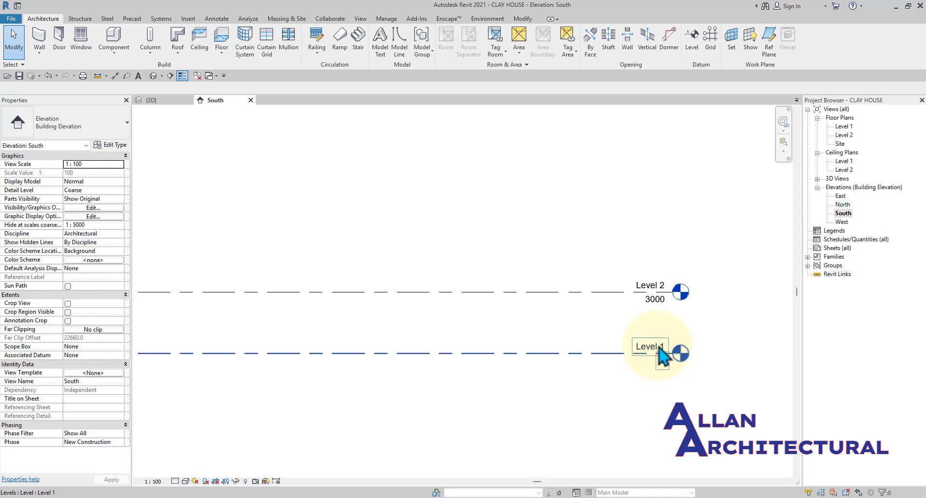
pyautogui.scroll(2, 652, 348)
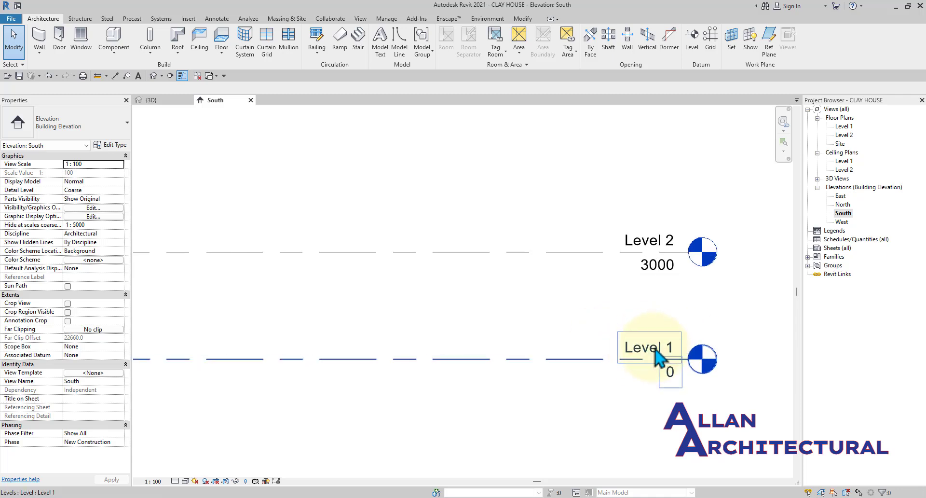
pyautogui.scroll(1, 659, 348)
pyautogui.click(667, 350)
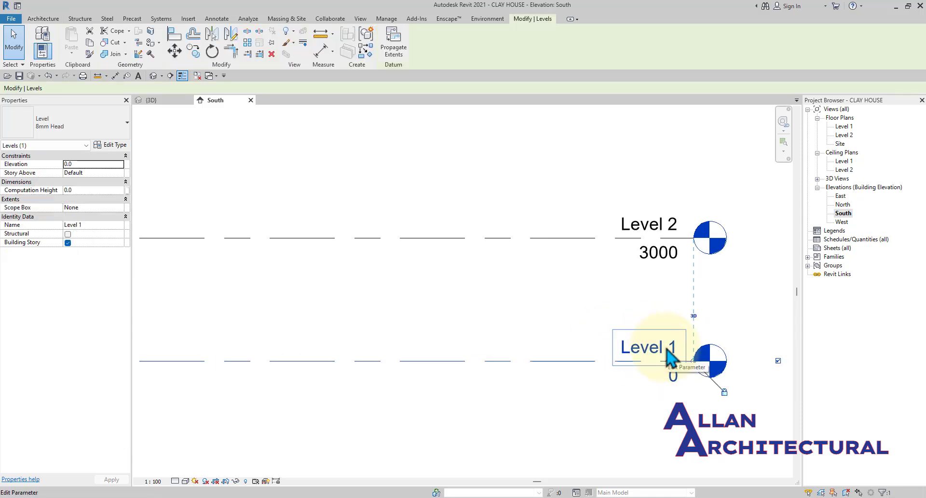
pyautogui.click(667, 349)
pyautogui.scroll(1, 673, 349)
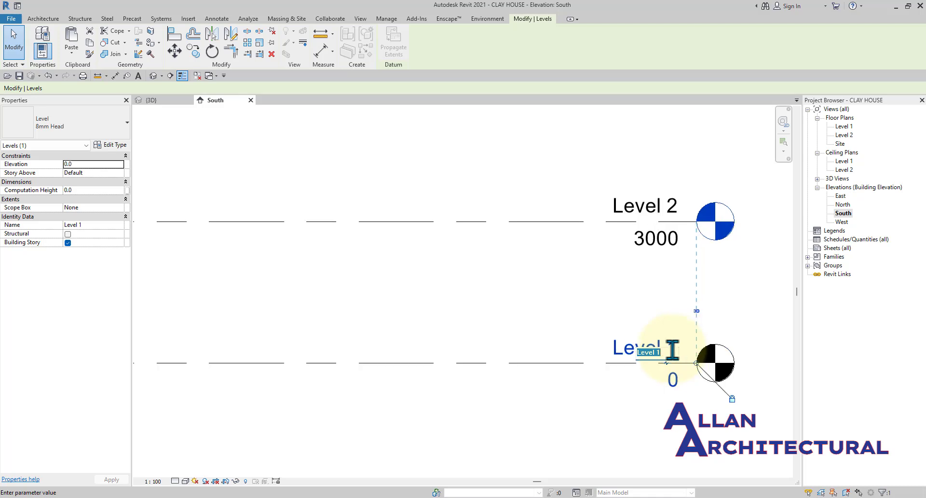
pyautogui.write('Ground Level')
pyautogui.click(473, 335)
pyautogui.scroll(-2, 420, 316)
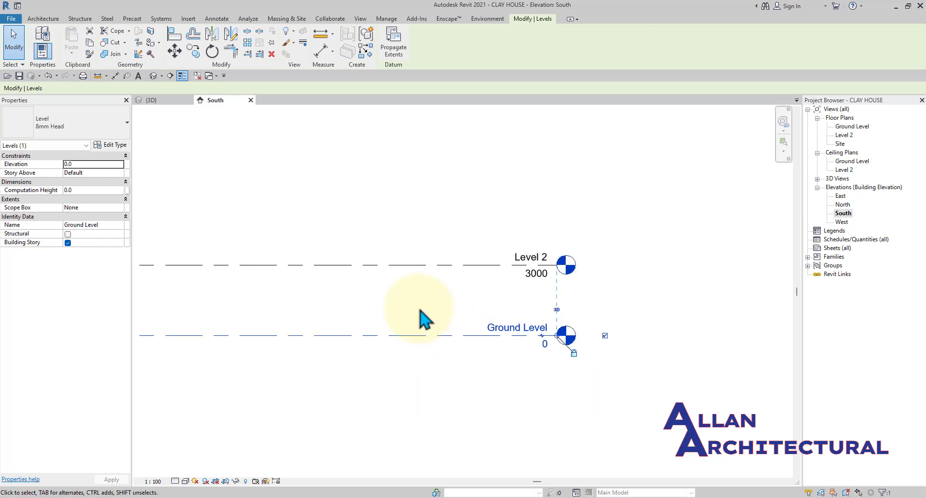
pyautogui.click(561, 407)
pyautogui.scroll(-3, 561, 406)
pyautogui.moveTo(595, 419); pyautogui.dragTo(617, 414, button='middle')
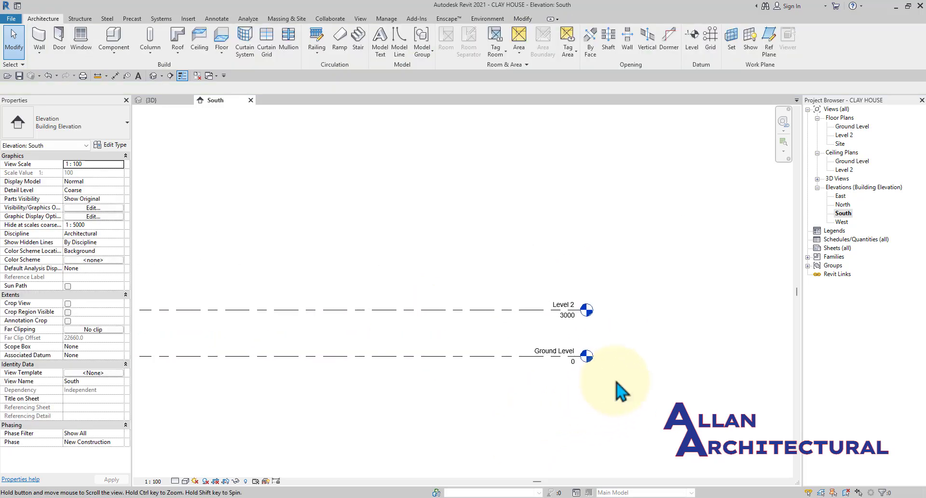
# - Rename Level 2 as "Ground Floor Plan" in the South elevation
pyautogui.scroll(2, 539, 343)
pyautogui.scroll(3, 587, 304)
pyautogui.click(602, 291)
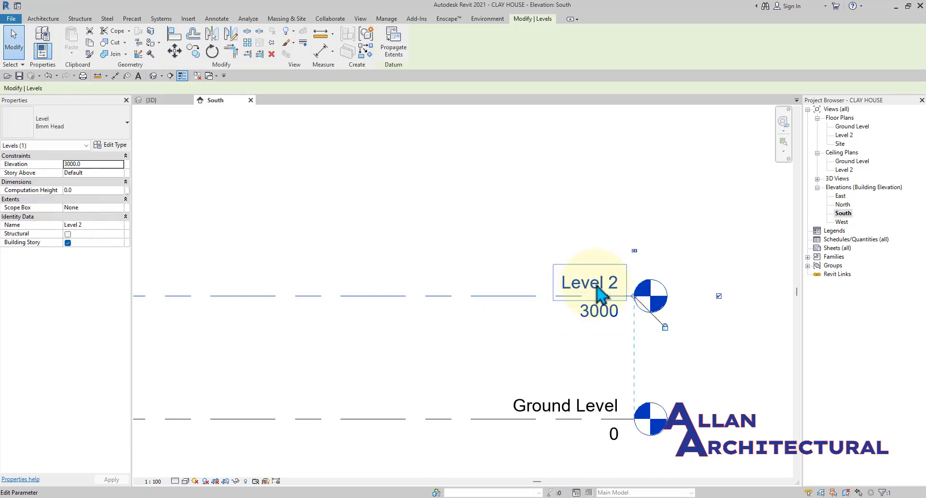
pyautogui.scroll(2, 627, 291)
pyautogui.click(633, 283)
pyautogui.write('G')
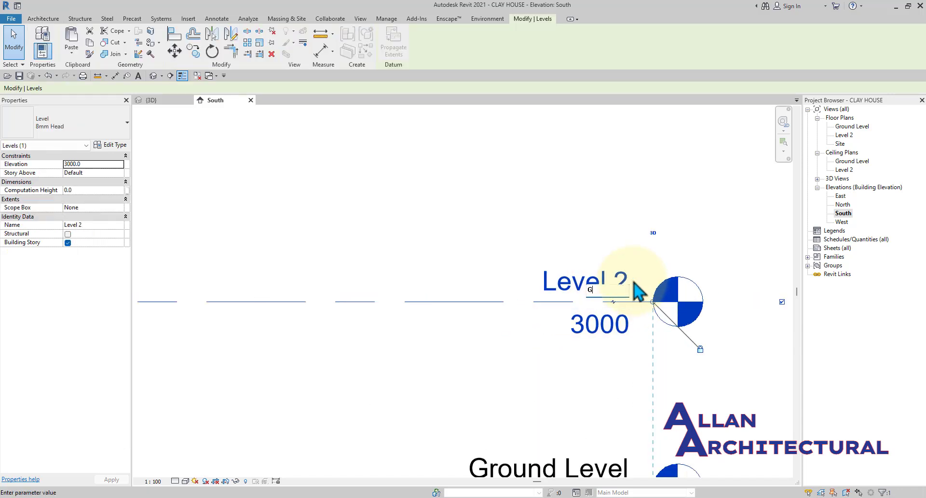
pyautogui.write('round Floor Plan')
pyautogui.press('Return')
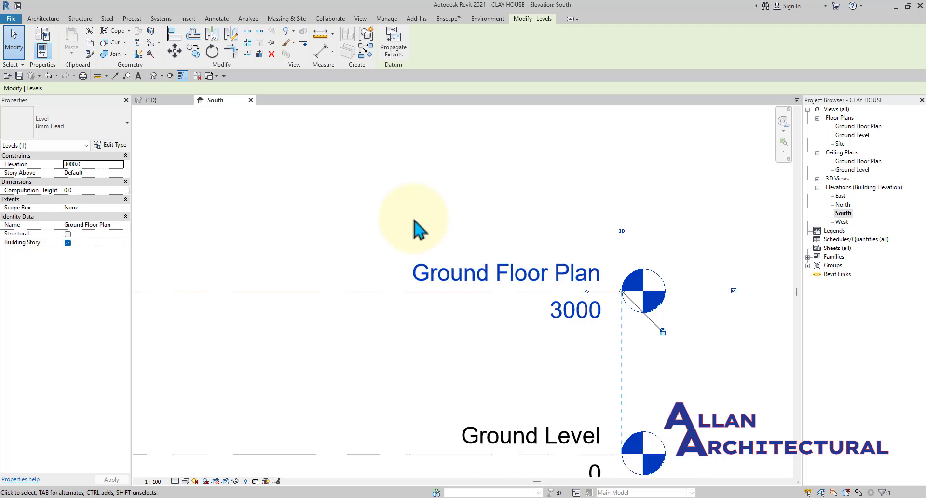
pyautogui.click(419, 231)
pyautogui.scroll(-5, 419, 232)
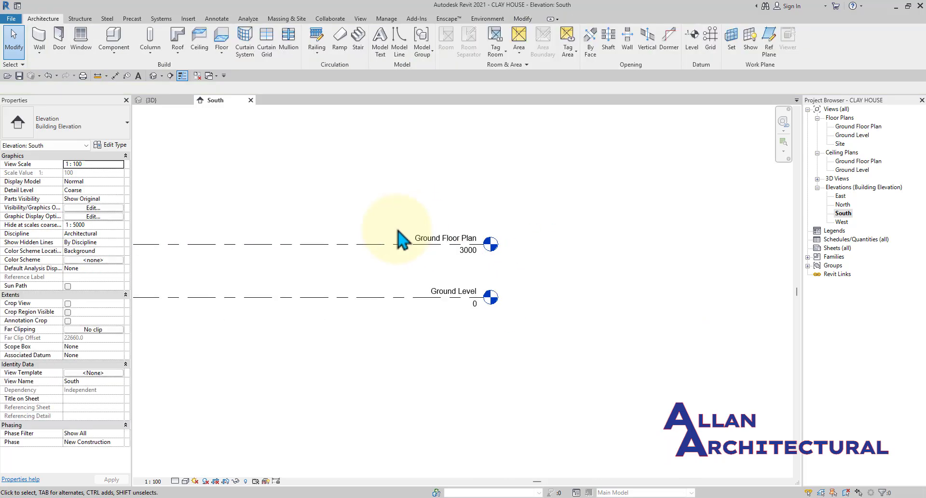
# - Set the Ground Floor Plan level's elevation to 600
pyautogui.click(413, 251)
pyautogui.scroll(3, 583, 270)
pyautogui.click(511, 248)
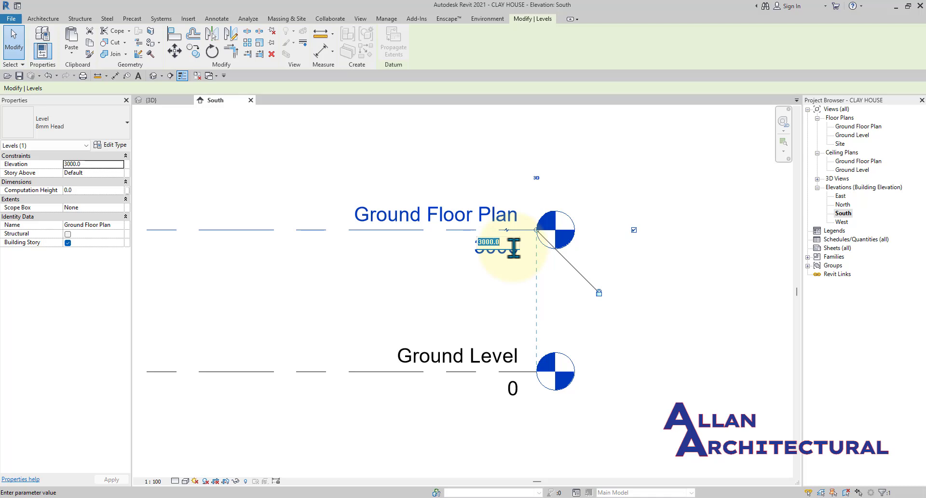
pyautogui.write('600')
pyautogui.press('Return')
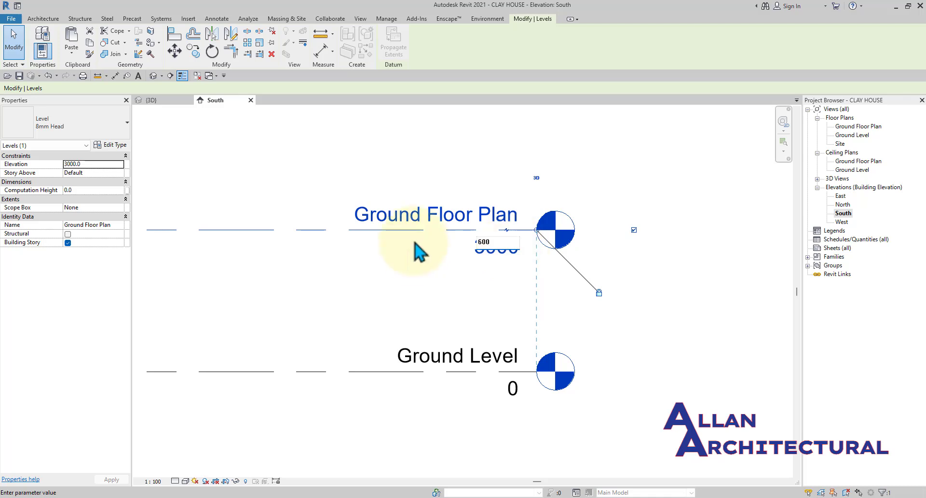
pyautogui.scroll(-3, 627, 285)
pyautogui.click(507, 331)
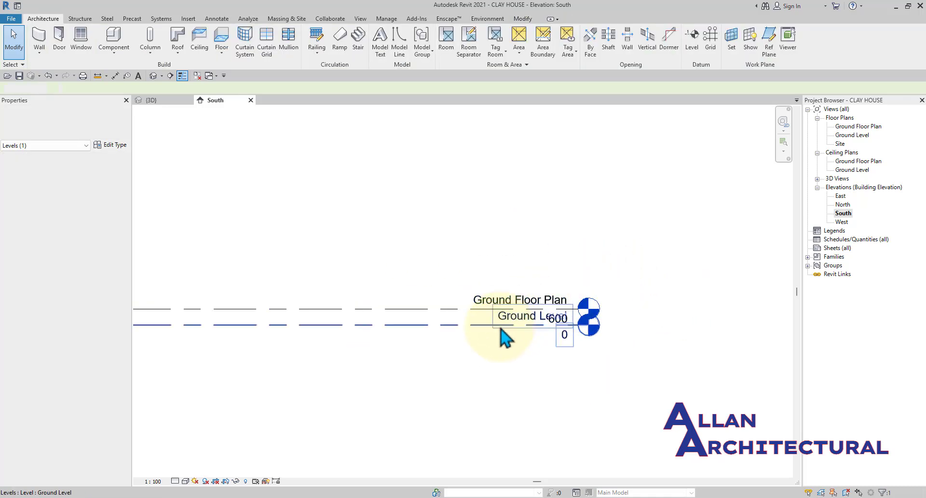
# - Try an elbow in the Ground Level line near its level head and straighten the line again
pyautogui.click(475, 323)
pyautogui.scroll(2, 589, 351)
pyautogui.moveTo(590, 325); pyautogui.dragTo(590, 357)
pyautogui.scroll(2, 592, 355)
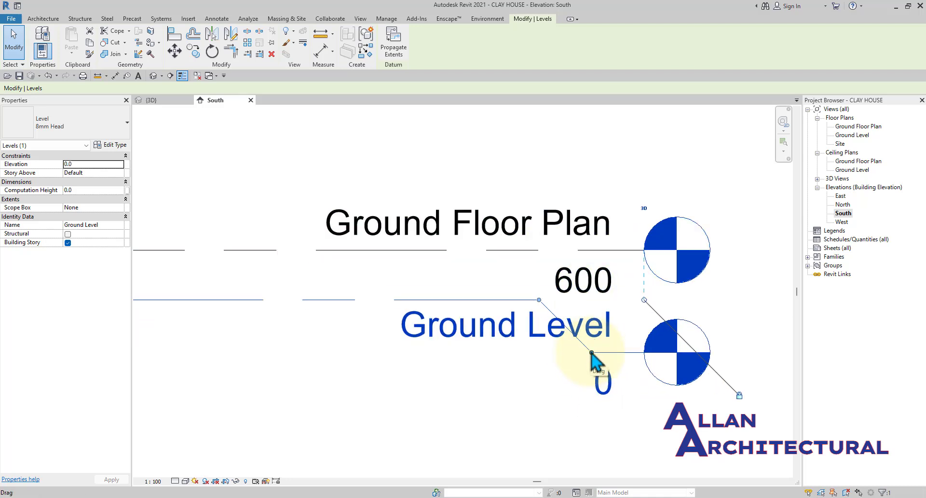
pyautogui.moveTo(592, 355); pyautogui.dragTo(605, 304)
pyautogui.scroll(2, 603, 304)
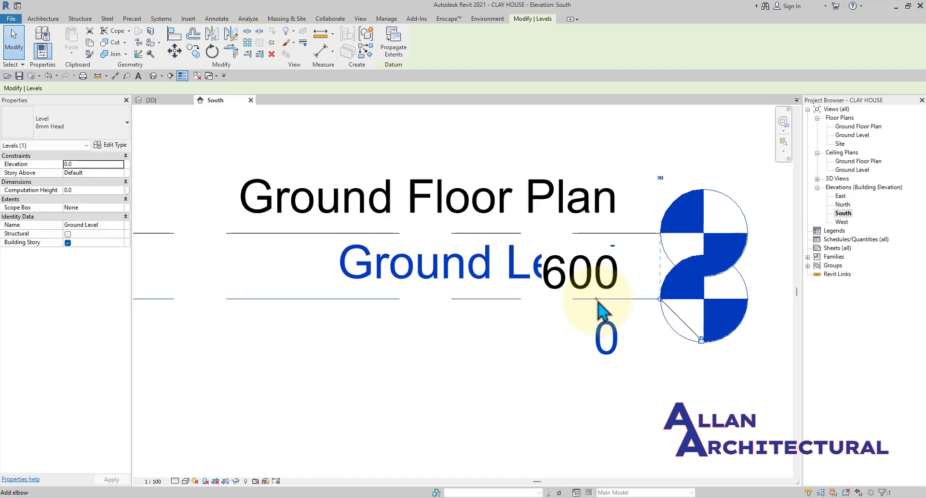
# - Add an elbow to the Ground Level line and shape it into a vertical drop, with its head clear below Ground Floor Plan
pyautogui.click(596, 299)
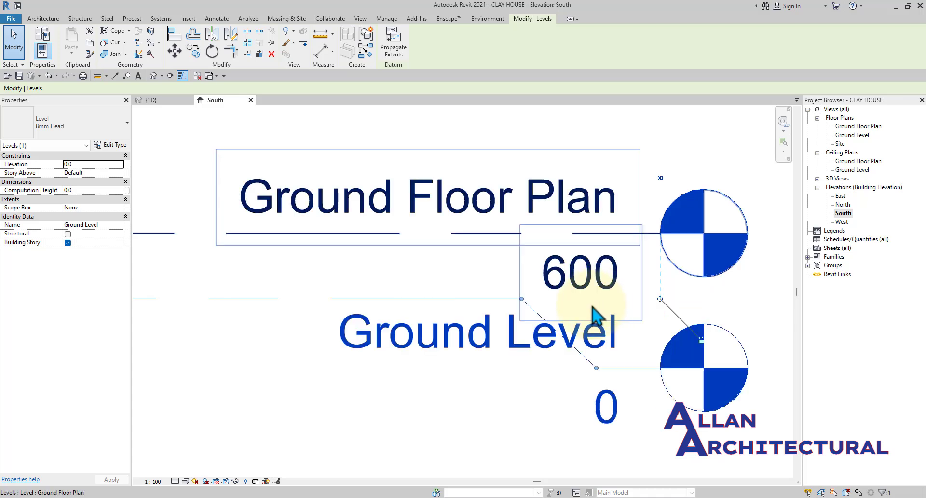
pyautogui.moveTo(597, 316); pyautogui.dragTo(596, 369)
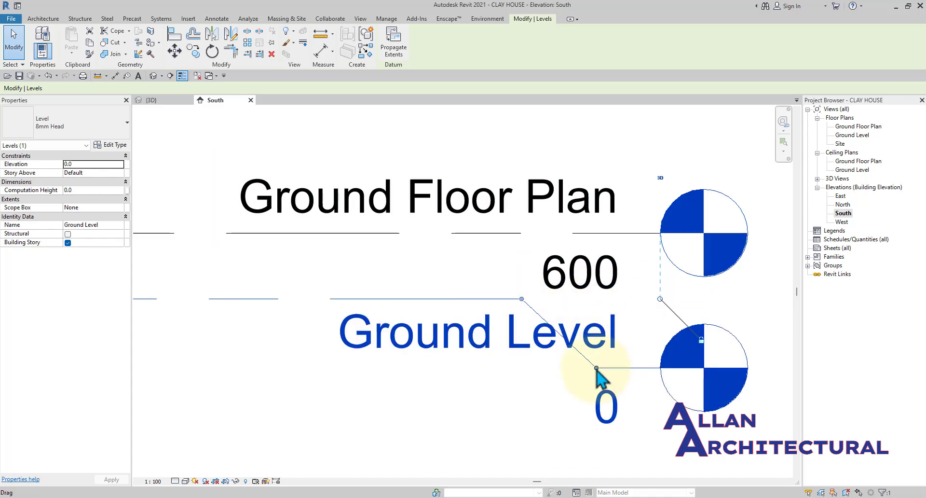
pyautogui.moveTo(596, 369); pyautogui.dragTo(521, 405)
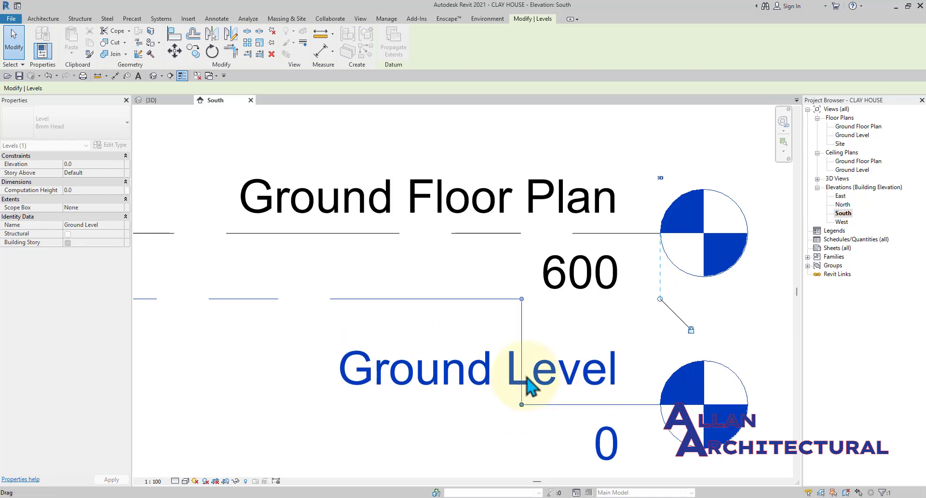
pyautogui.scroll(-4, 517, 351)
pyautogui.click(672, 303)
pyautogui.scroll(-3, 506, 270)
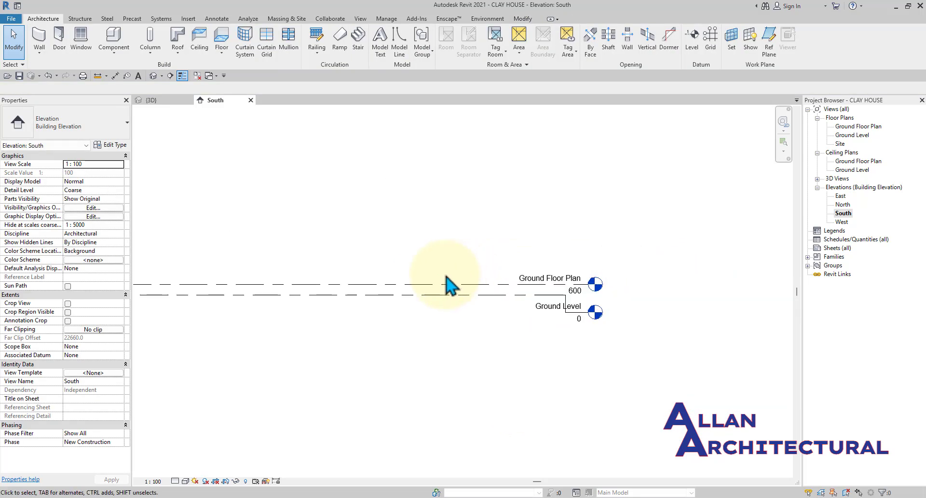
# - Draw a new level at elevation 4100 above Ground Floor Plan, aligned with both ends of the existing levels
pyautogui.scroll(4, 458, 284)
pyautogui.scroll(-2, 345, 288)
pyautogui.moveTo(360, 289); pyautogui.dragTo(402, 296, button='middle')
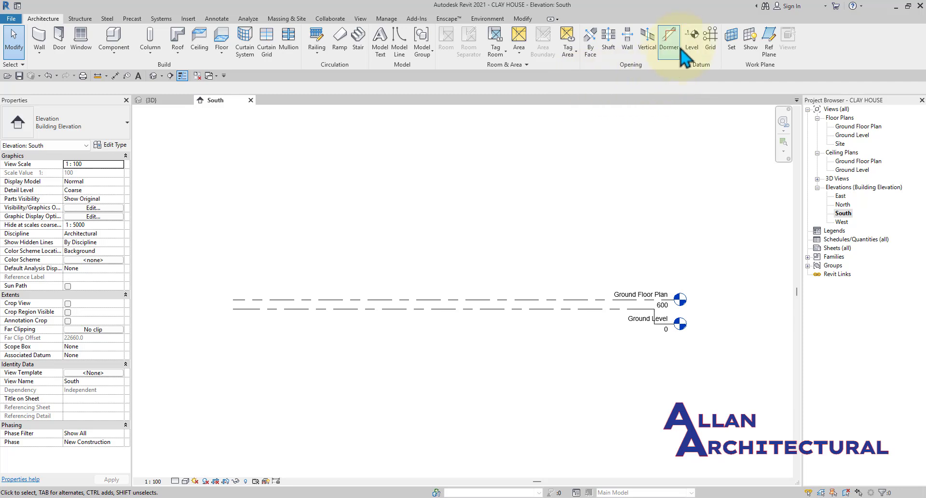
pyautogui.click(691, 37)
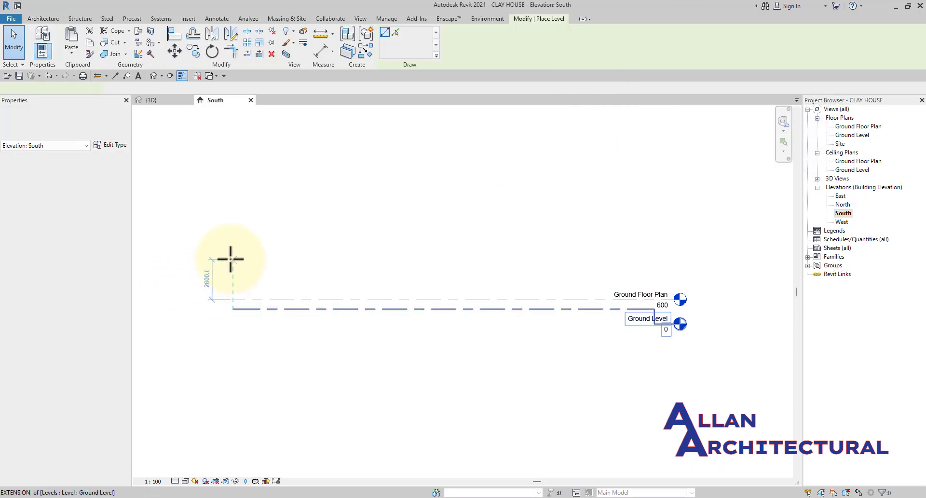
pyautogui.scroll(2, 233, 251)
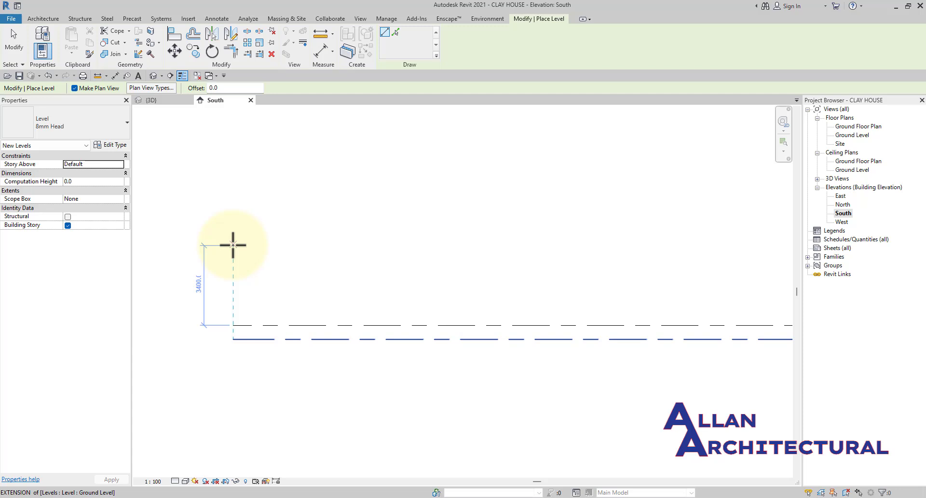
pyautogui.click(233, 243)
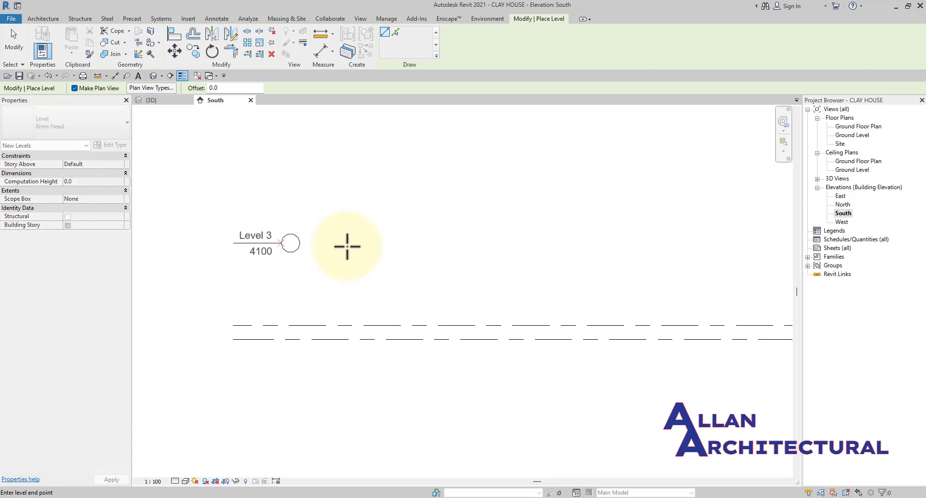
pyautogui.scroll(-3, 508, 244)
pyautogui.scroll(2, 555, 248)
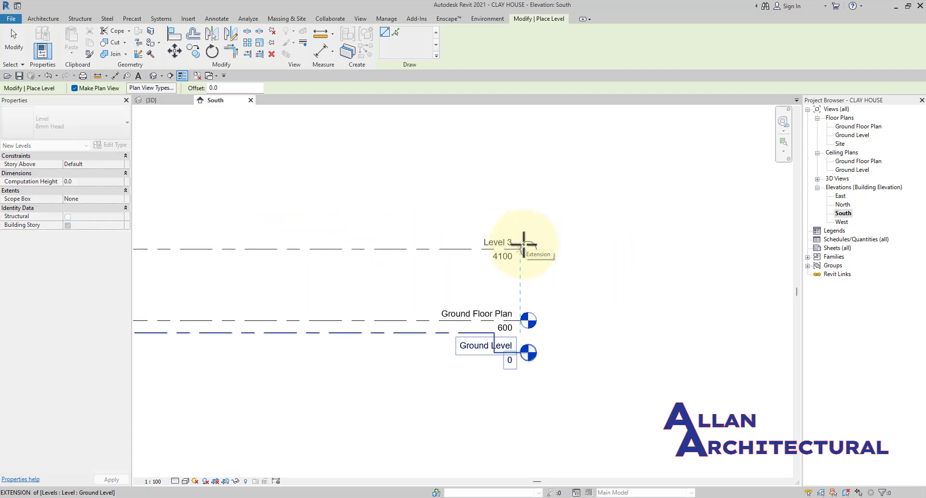
pyautogui.click(524, 244)
pyautogui.scroll(2, 526, 248)
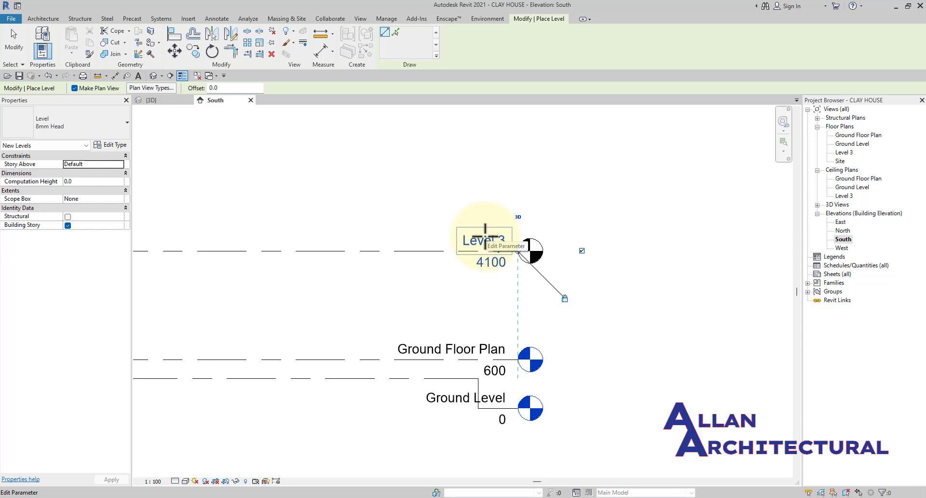
pyautogui.press('Escape')
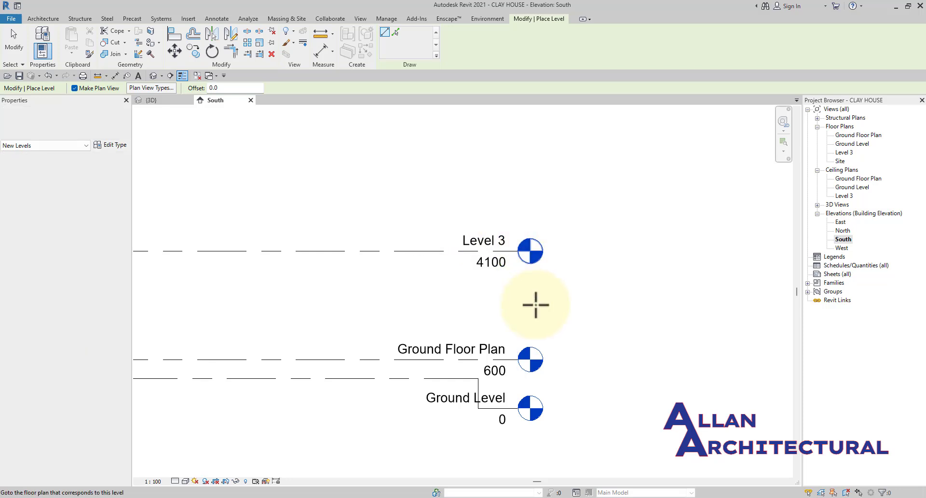
pyautogui.scroll(-2, 544, 303)
pyautogui.press('Escape')
# - Rename the new level at 4100 as "First Floor Plan"
pyautogui.scroll(2, 529, 248)
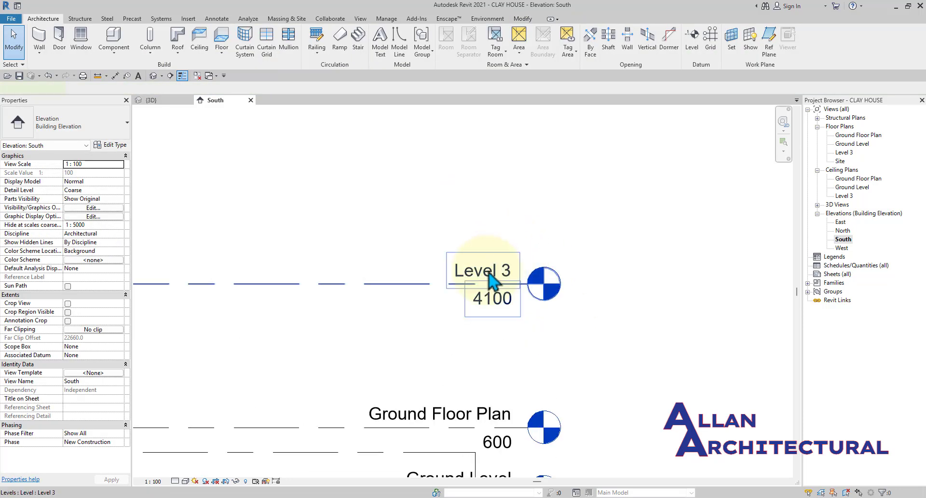
pyautogui.click(490, 278)
pyautogui.scroll(1, 523, 280)
pyautogui.click(523, 280)
pyautogui.write('Floor Plan')
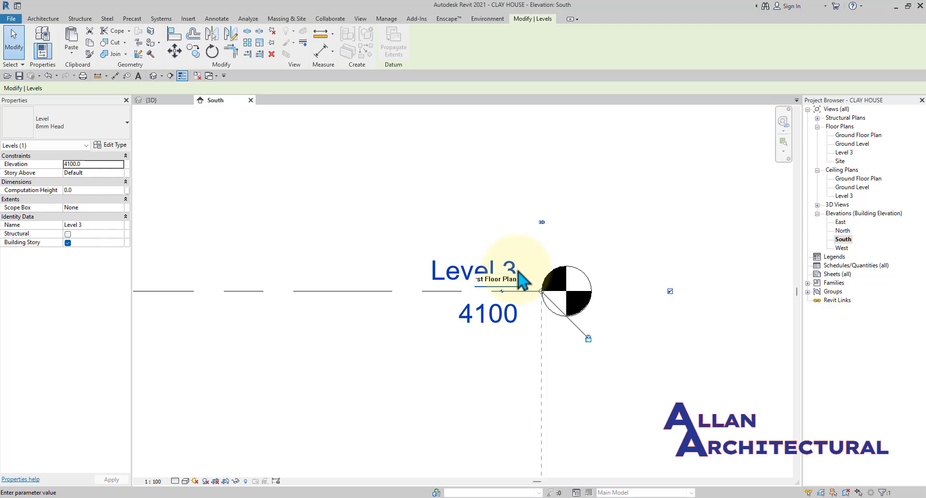
pyautogui.click(443, 200)
pyautogui.click(442, 201)
pyautogui.scroll(-3, 440, 200)
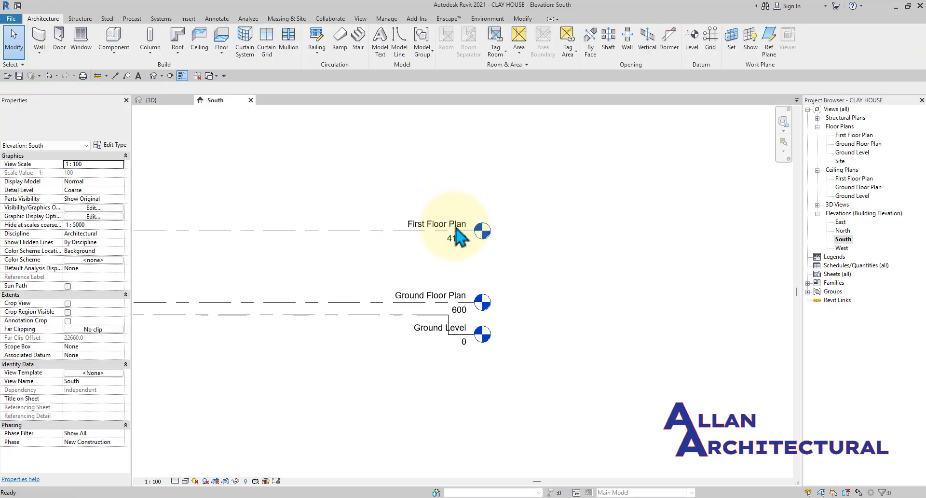
# - Examine the names, elevations and spacing of the three levels in the South elevation
pyautogui.scroll(-3, 455, 227)
pyautogui.moveTo(373, 225); pyautogui.dragTo(493, 224, button='middle')
pyautogui.scroll(5, 583, 235)
pyautogui.moveTo(594, 238); pyautogui.dragTo(555, 245, button='middle')
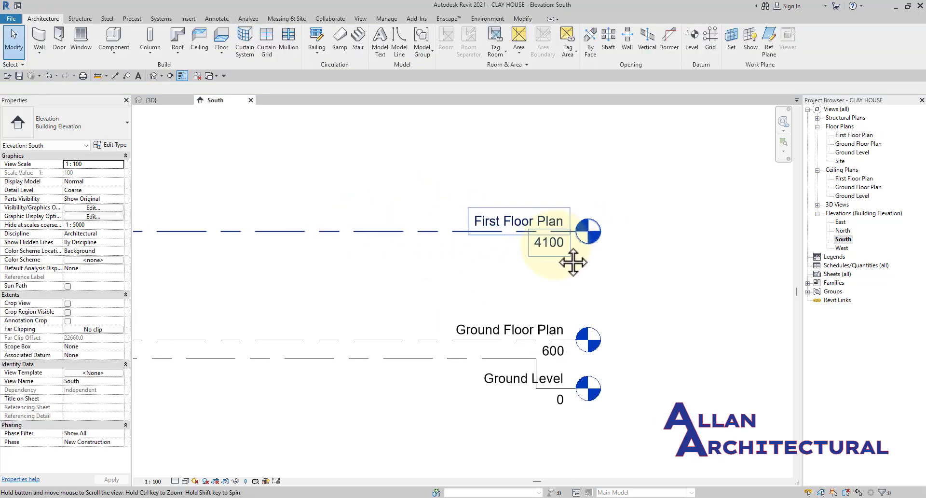
pyautogui.scroll(-3, 466, 251)
pyautogui.moveTo(408, 276)
pyautogui.mouseDown(button='middle')
pyautogui.moveTo(466, 284)
pyautogui.moveTo(425, 282)
pyautogui.mouseUp(button='middle')
pyautogui.scroll(2, 375, 330)
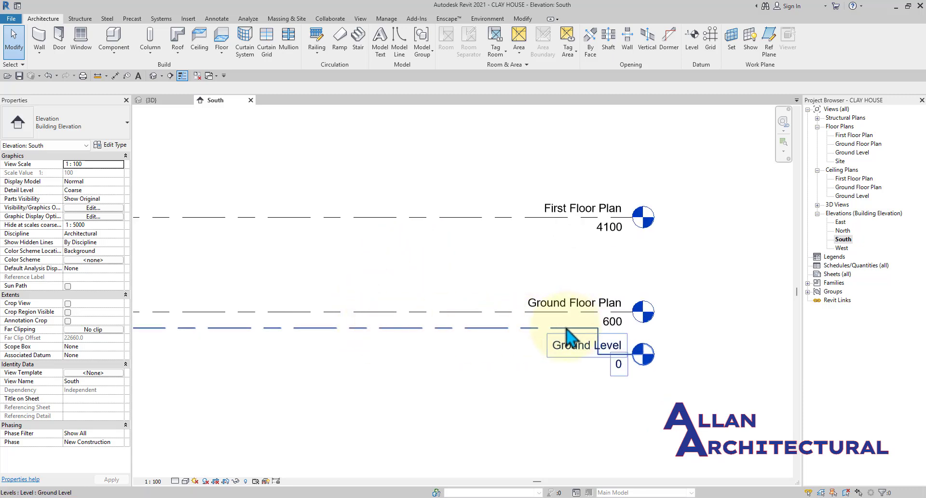
pyautogui.scroll(-2, 567, 333)
pyautogui.moveTo(533, 320); pyautogui.dragTo(587, 319, button='middle')
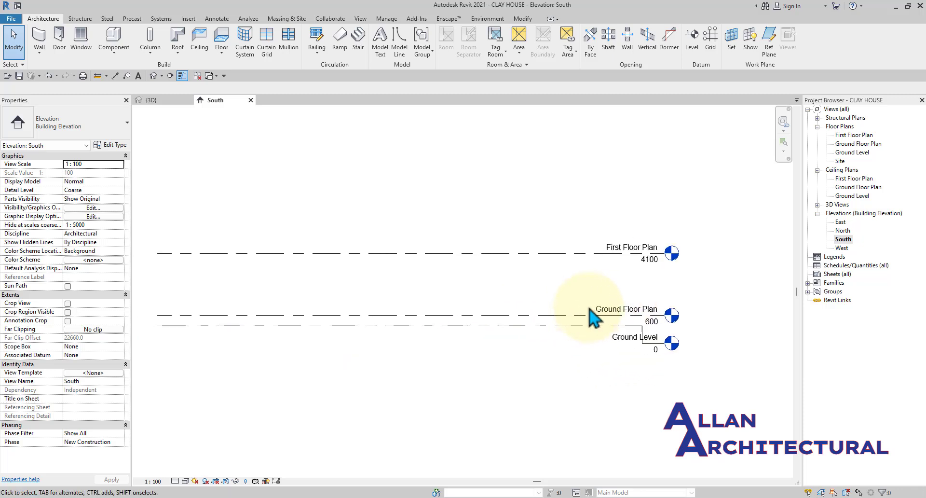
pyautogui.click(115, 76)
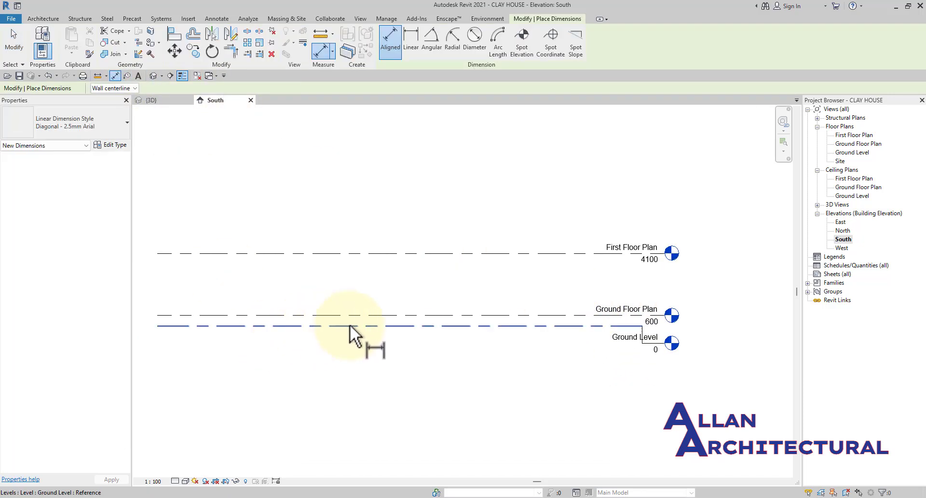
pyautogui.scroll(1, 357, 326)
pyautogui.click(388, 326)
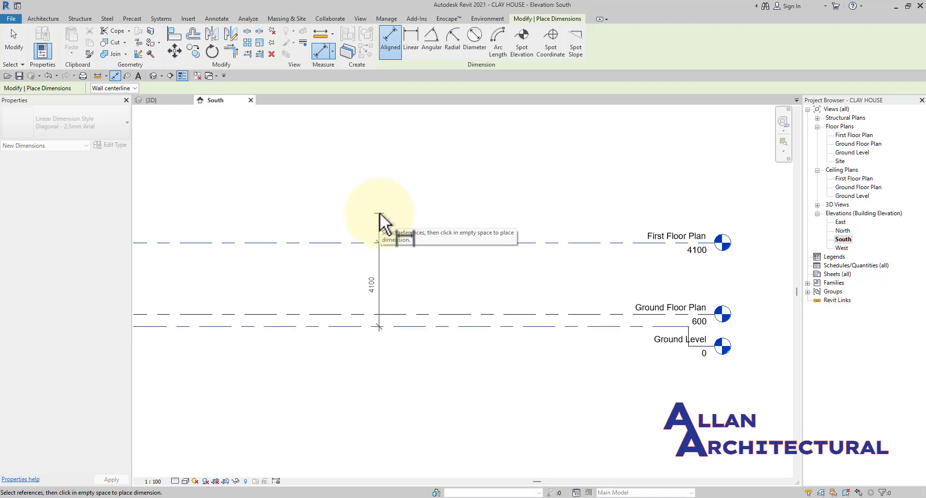
pyautogui.press('Escape')
pyautogui.press('Escape')
# - Place an aligned dimension between the First Floor Plan and Ground Floor Plan levels
pyautogui.press('d')
pyautogui.press('i')
pyautogui.click(391, 242)
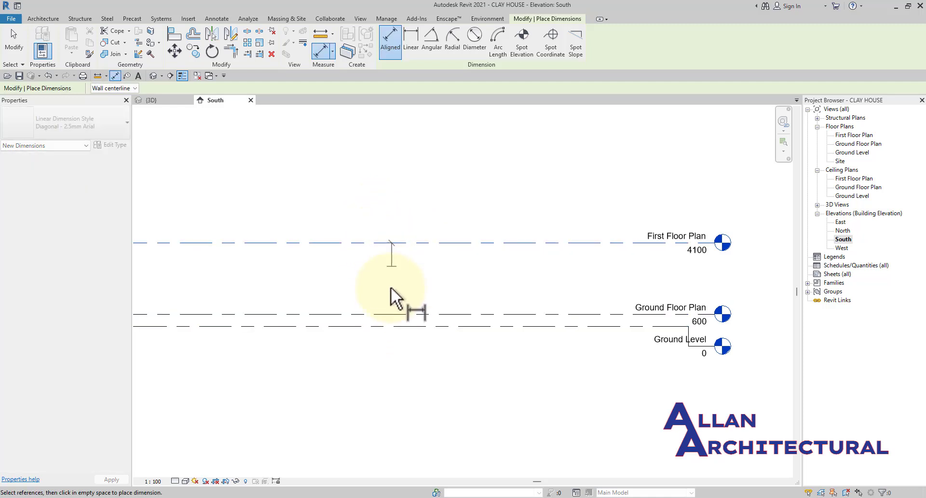
pyautogui.scroll(2, 402, 313)
pyautogui.click(404, 312)
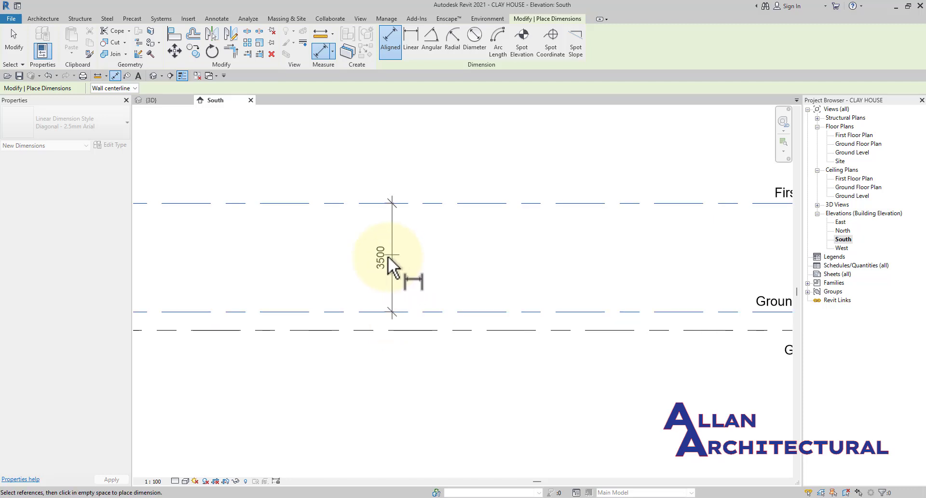
pyautogui.click(348, 255)
pyautogui.press('Escape')
pyautogui.press('Escape')
pyautogui.scroll(-3, 379, 238)
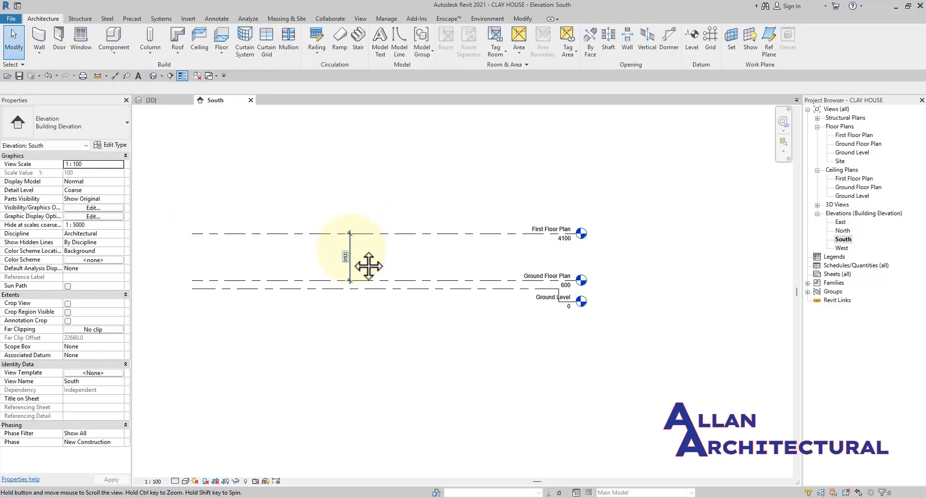
# - Draw a new level 3500 above First Floor Plan, at elevation 7600, aligned with both ends of the existing levels
pyautogui.click(435, 280)
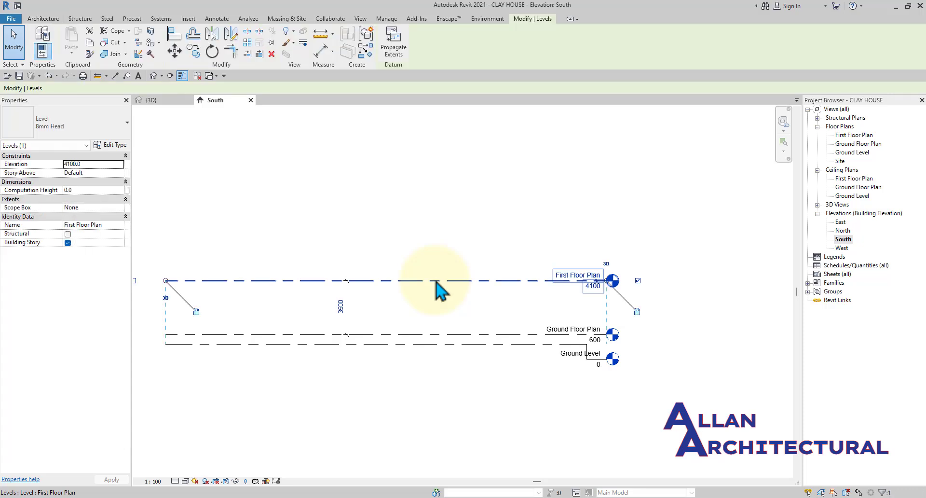
pyautogui.scroll(-2, 426, 280)
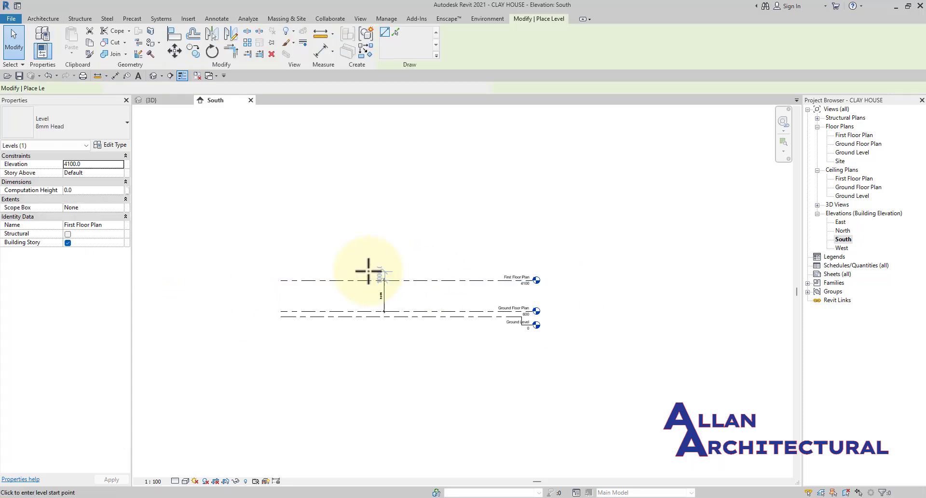
pyautogui.press('l')
pyautogui.press('l')
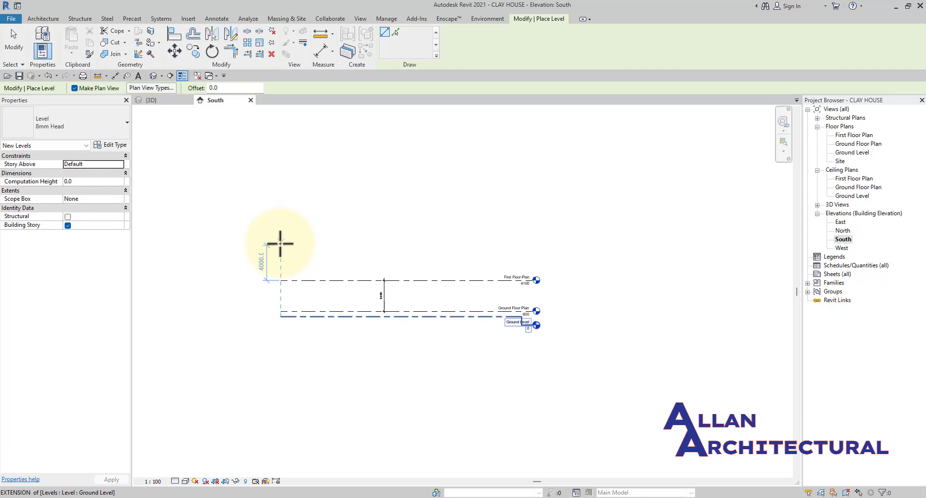
pyautogui.scroll(2, 280, 244)
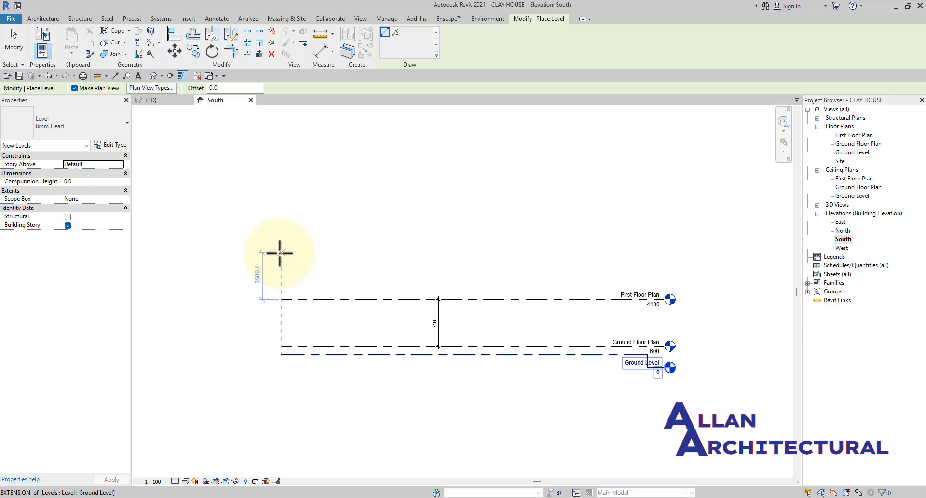
pyautogui.click(280, 253)
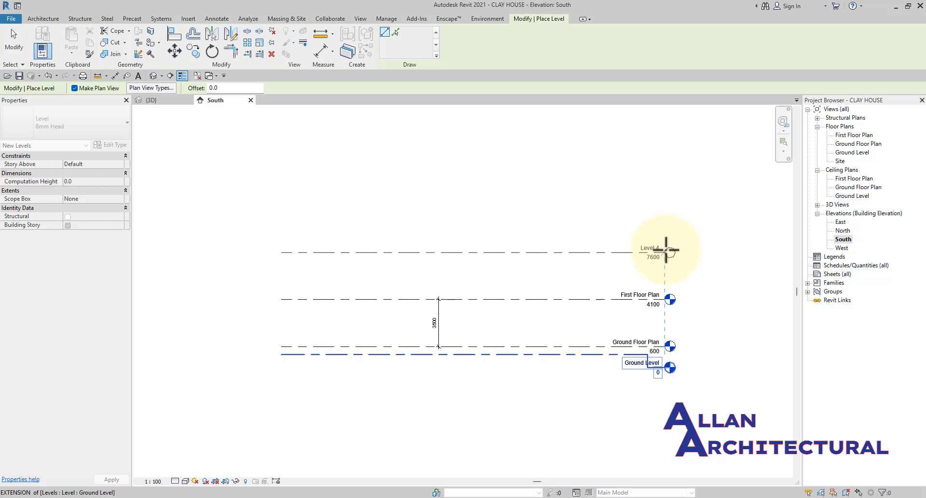
pyautogui.click(666, 250)
pyautogui.press('Escape')
pyautogui.press('Escape')
# - Rename the new level at elevation 7600 as "Roof Level"
pyautogui.scroll(2, 637, 255)
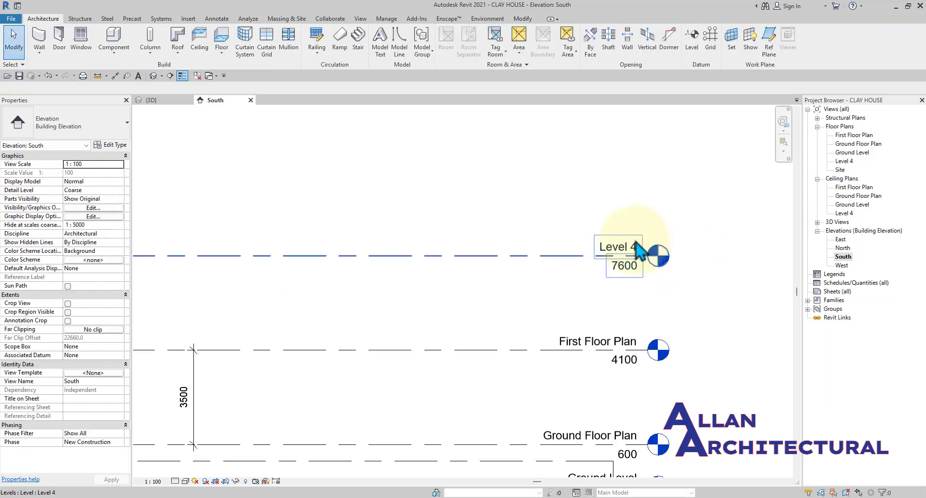
pyautogui.click(636, 248)
pyautogui.click(636, 249)
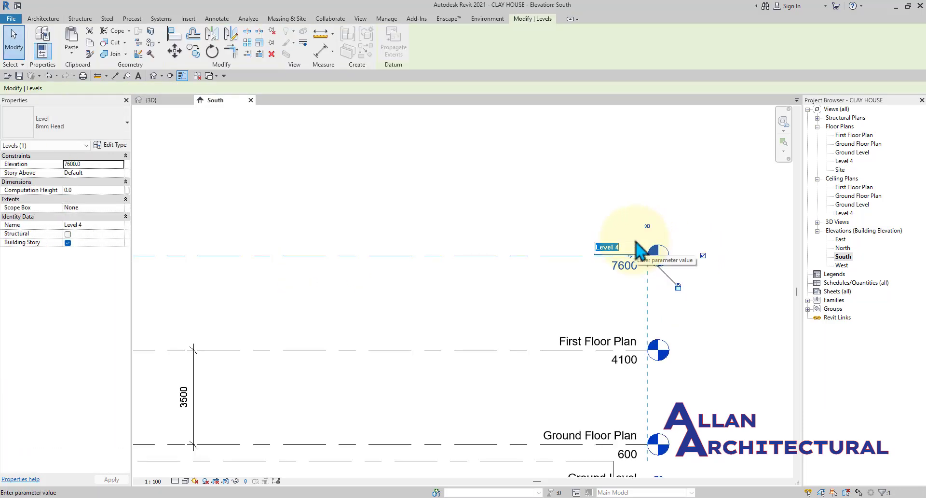
pyautogui.write('Se')
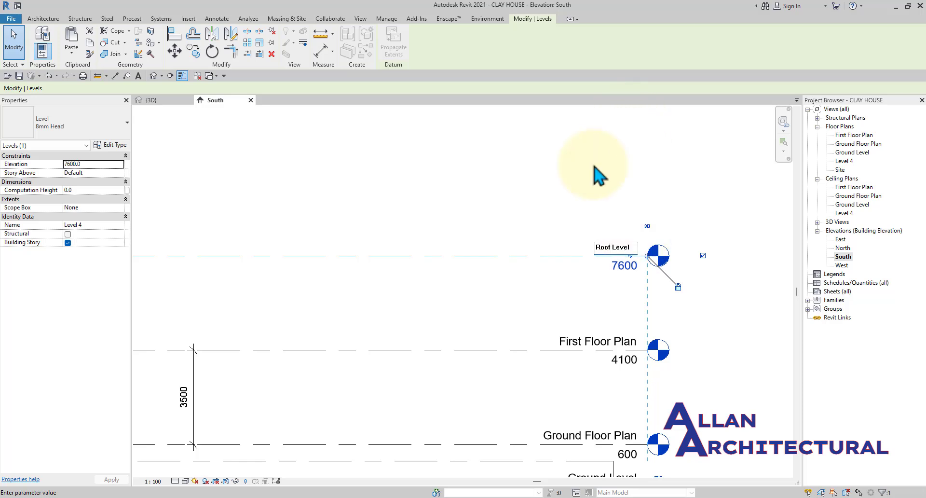
pyautogui.click(560, 191)
pyautogui.click(403, 201)
# - Place an aligned dimension between the First Floor Plan and Roof Level lines
pyautogui.scroll(-3, 407, 204)
pyautogui.scroll(3, 437, 246)
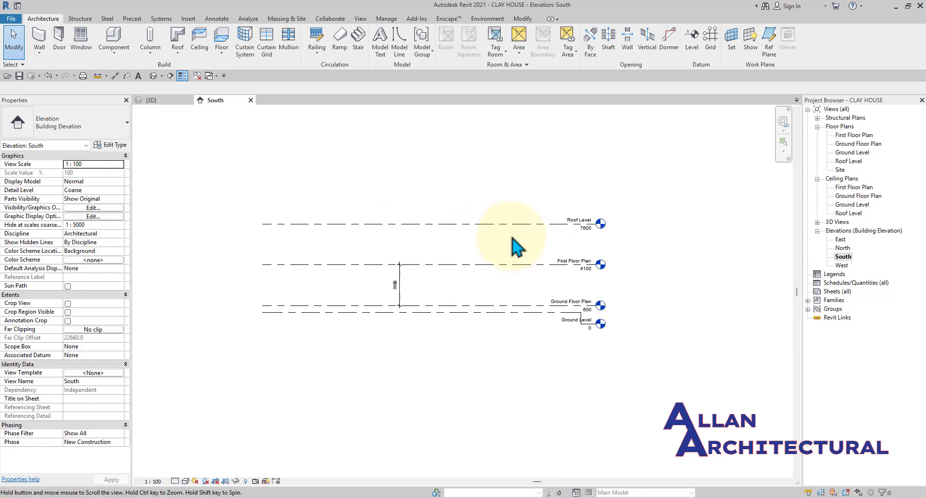
pyautogui.click(114, 75)
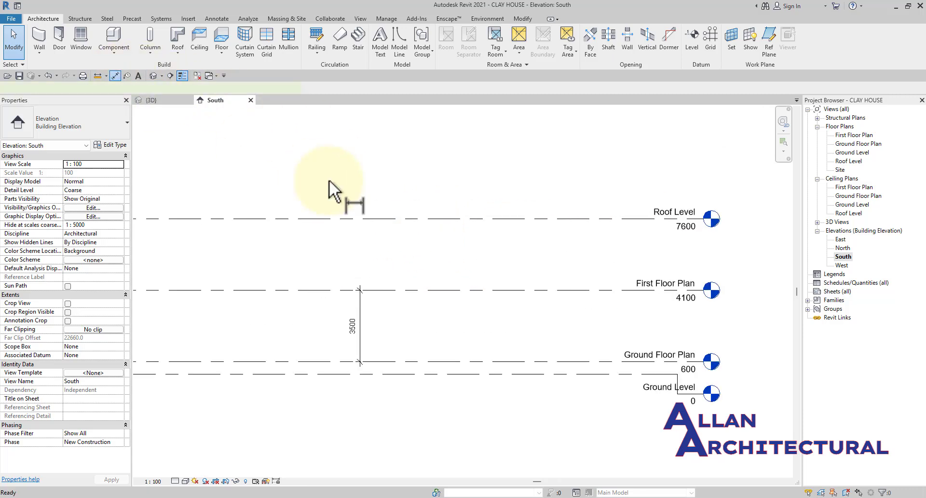
pyautogui.click(440, 290)
pyautogui.click(460, 218)
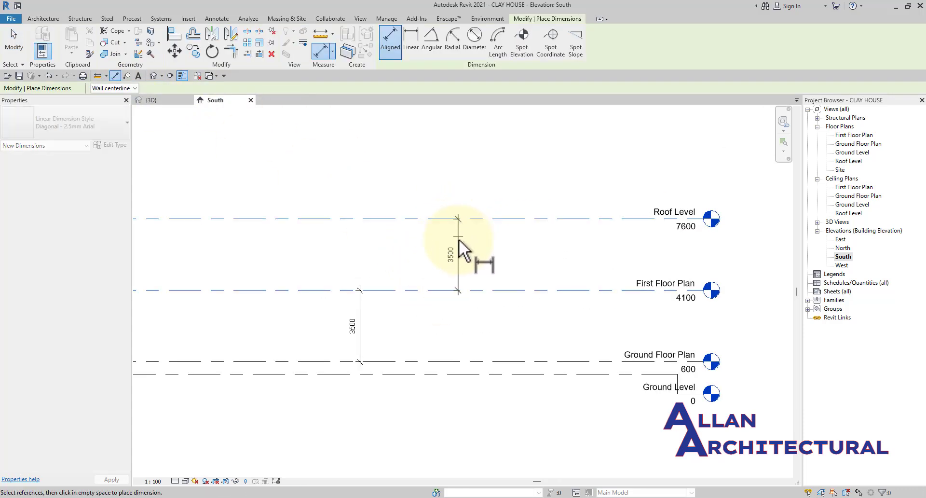
pyautogui.click(455, 255)
pyautogui.scroll(2, 454, 241)
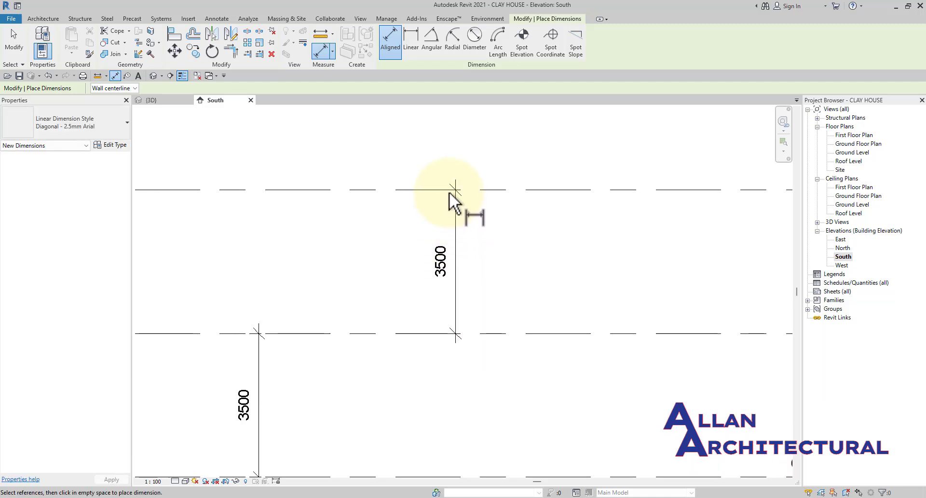
pyautogui.scroll(-2, 450, 198)
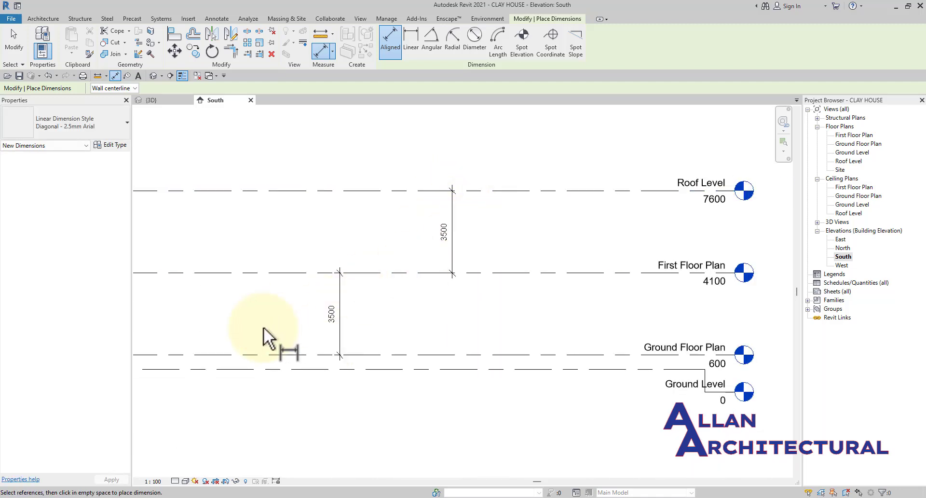
pyautogui.scroll(-2, 386, 290)
pyautogui.press('Escape')
pyautogui.press('Escape')
pyautogui.scroll(4, 512, 277)
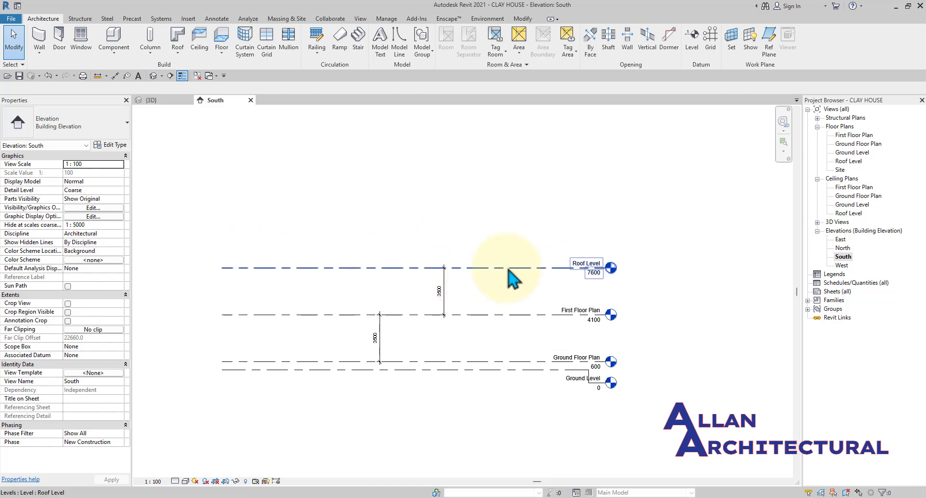
pyautogui.click(512, 268)
pyautogui.scroll(-3, 511, 268)
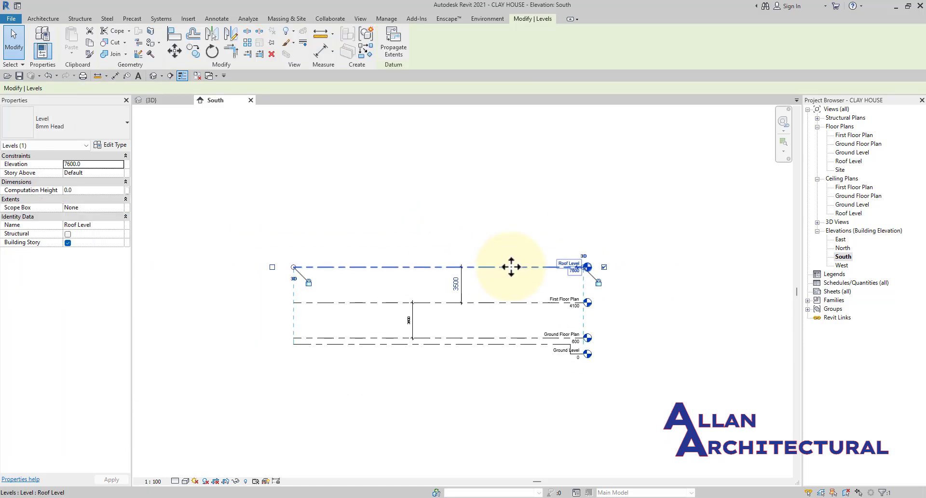
pyautogui.press('l')
pyautogui.press('l')
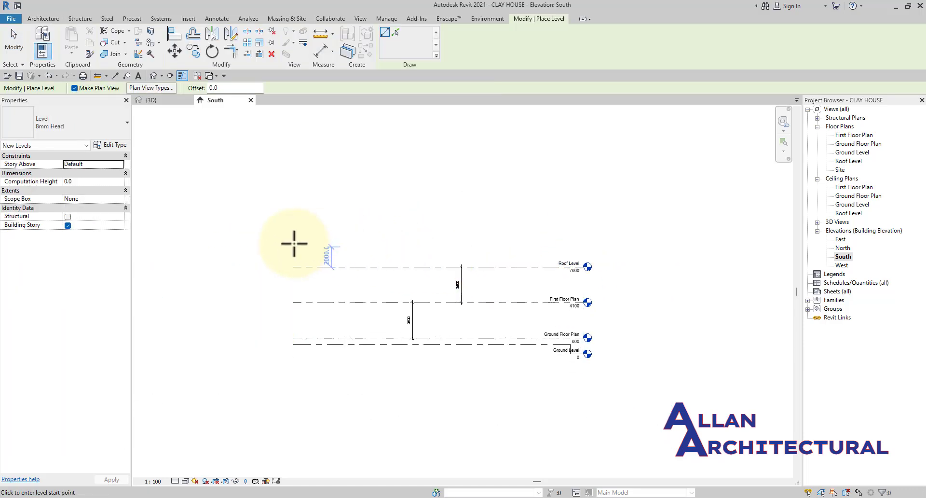
pyautogui.scroll(2, 310, 254)
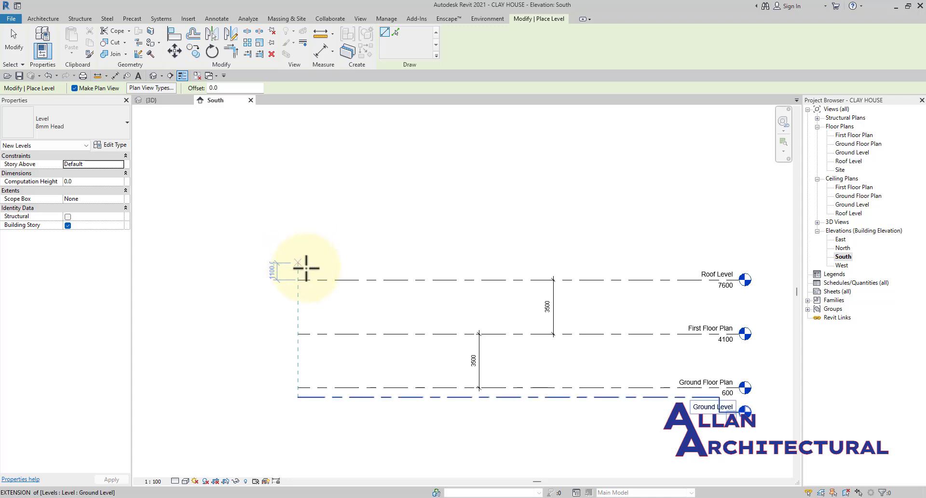
pyautogui.press('Escape')
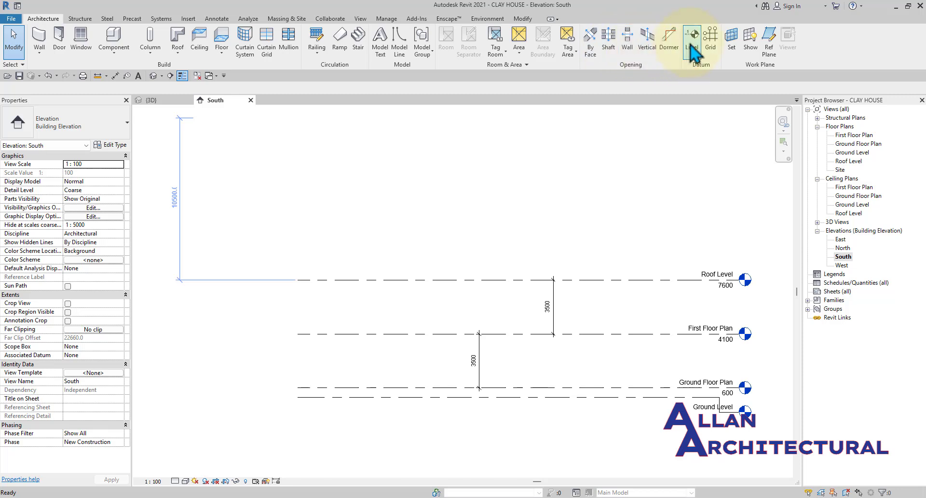
# - Draw a new level above Roof Level at elevation 9100, aligned with both ends of the existing levels
pyautogui.press('l')
pyautogui.press('l')
pyautogui.scroll(2, 294, 260)
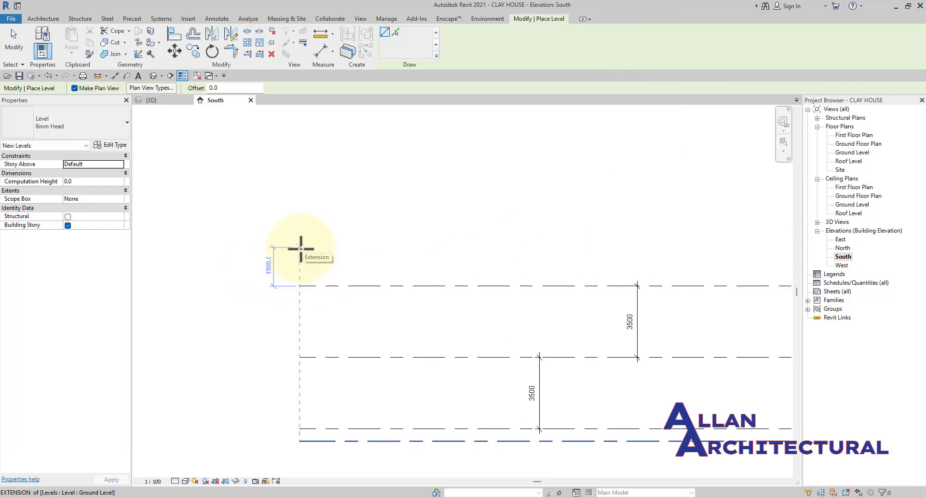
pyautogui.click(300, 256)
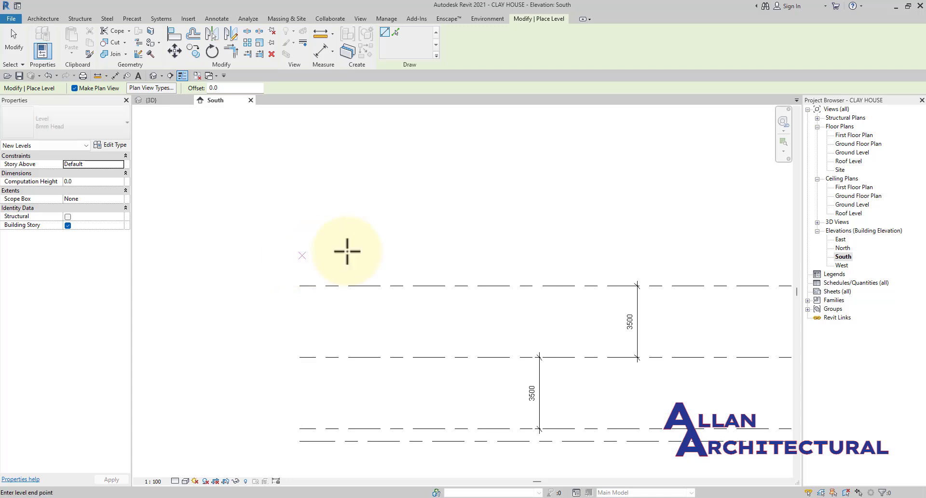
pyautogui.moveTo(669, 268); pyautogui.dragTo(369, 269, button='middle')
pyautogui.scroll(-1, 369, 269)
pyautogui.scroll(1, 554, 250)
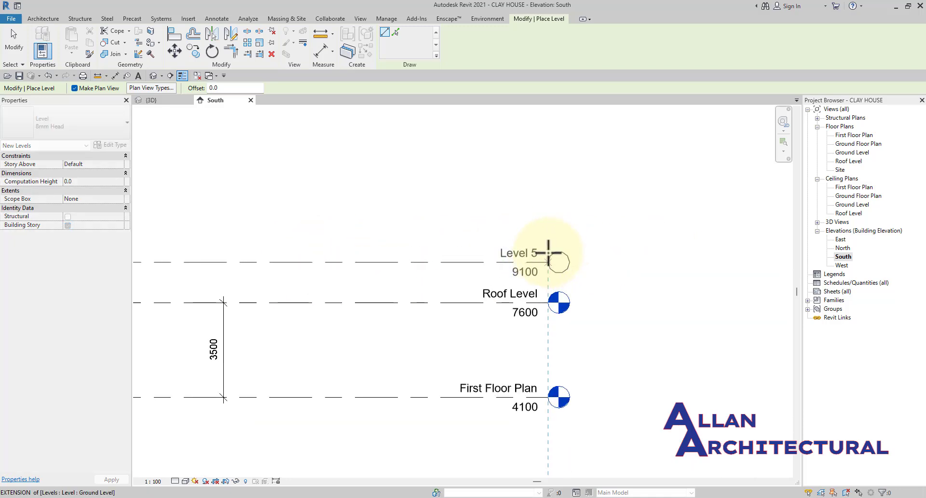
pyautogui.click(548, 253)
pyautogui.press('Escape')
pyautogui.press('Escape')
# - Rename the new level at elevation 9100 as "Roof Top"
pyautogui.scroll(2, 535, 253)
pyautogui.click(535, 255)
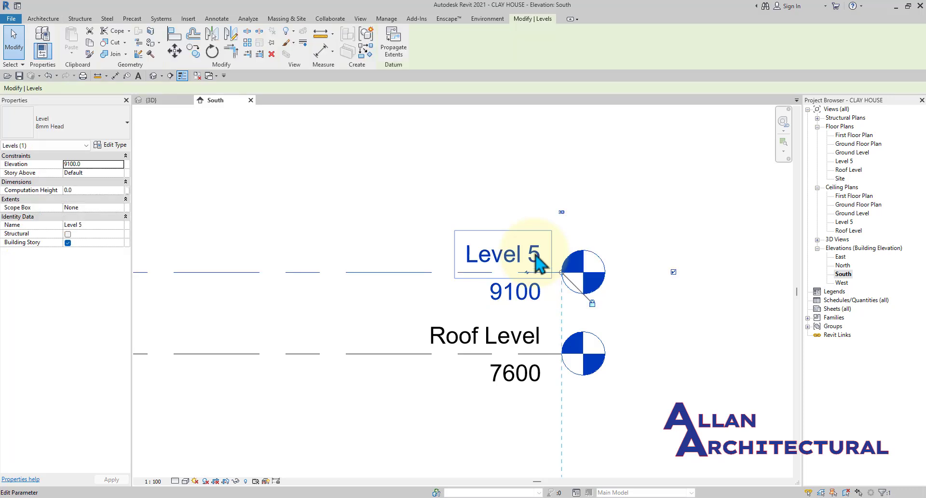
pyautogui.click(535, 255)
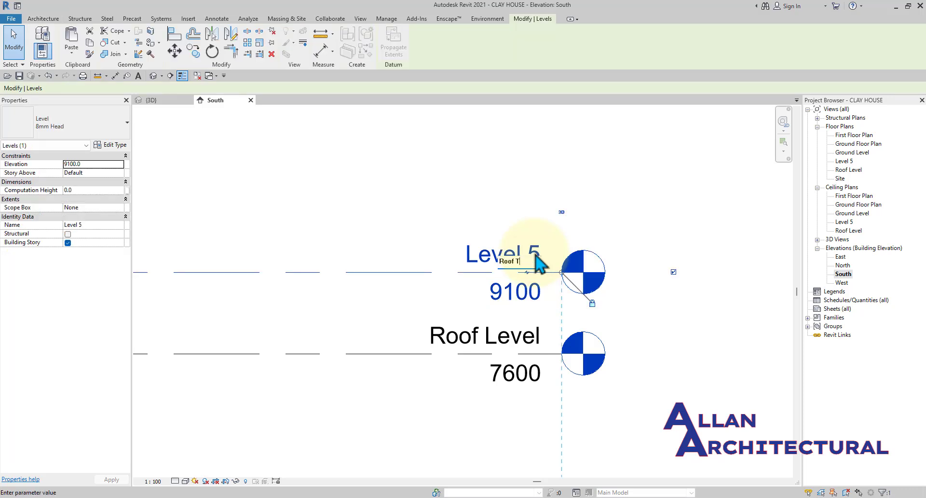
pyautogui.write('Roof Top')
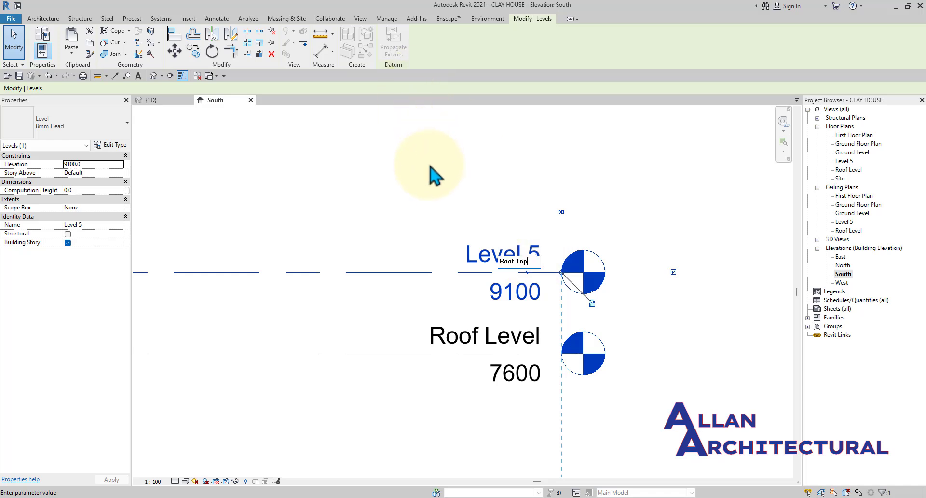
pyautogui.click(430, 167)
pyautogui.scroll(-2, 495, 207)
pyautogui.click(645, 368)
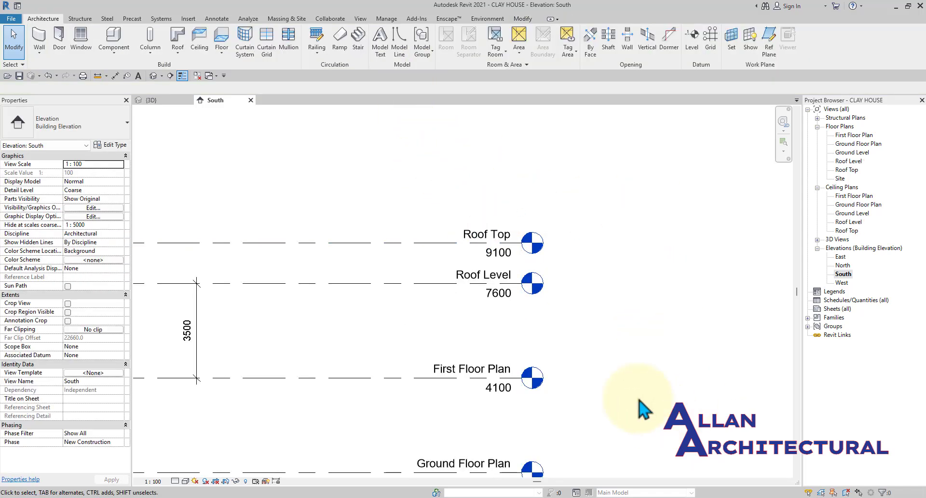
# - Examine the names, elevations and spacing of all five levels in the South elevation
pyautogui.scroll(-3, 565, 218)
pyautogui.moveTo(432, 228); pyautogui.dragTo(454, 223, button='middle')
pyautogui.scroll(2, 449, 235)
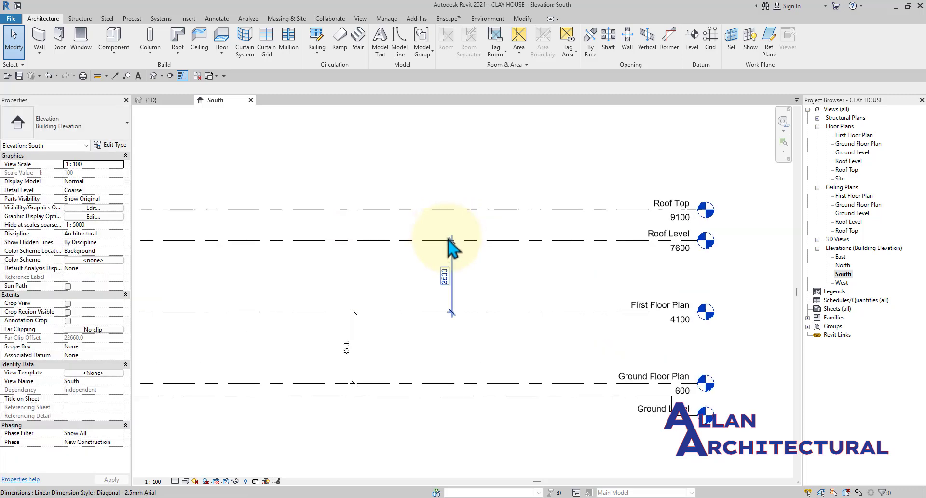
pyautogui.scroll(-2, 403, 285)
pyautogui.moveTo(385, 273); pyautogui.dragTo(397, 246, button='middle')
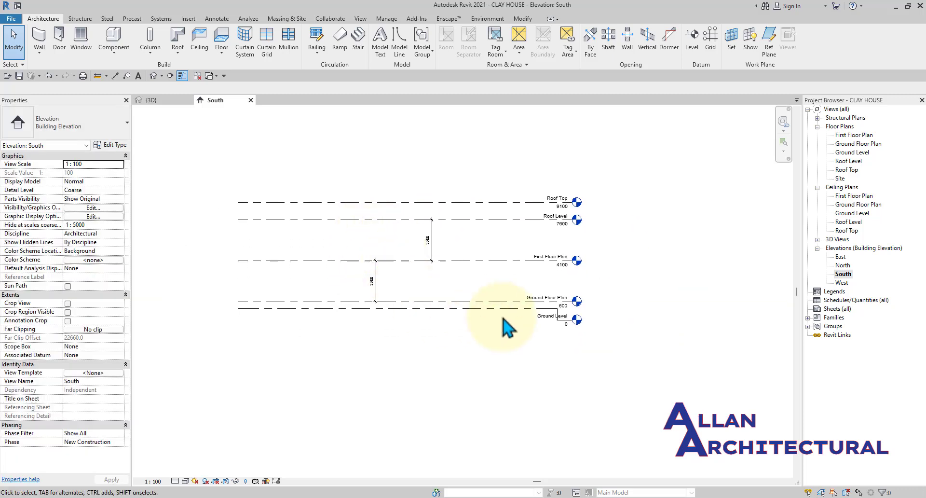
pyautogui.scroll(2, 519, 315)
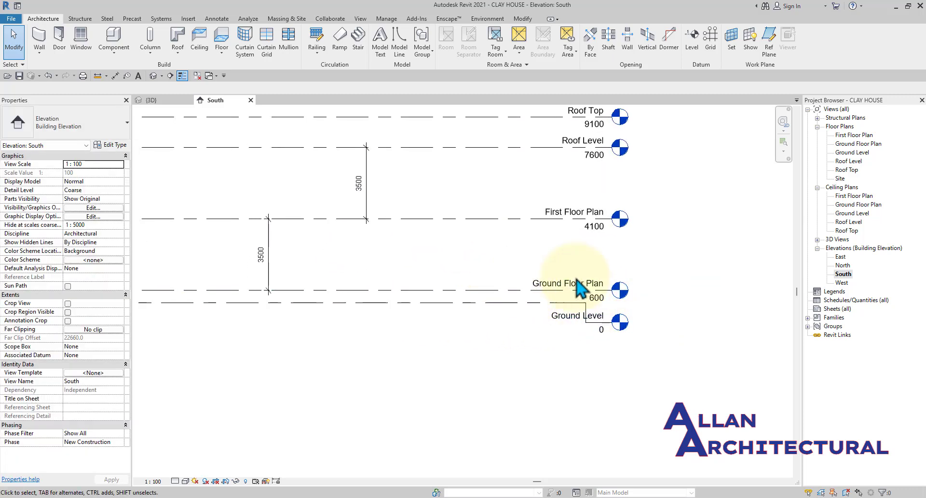
pyautogui.moveTo(603, 219); pyautogui.dragTo(593, 338, button='middle')
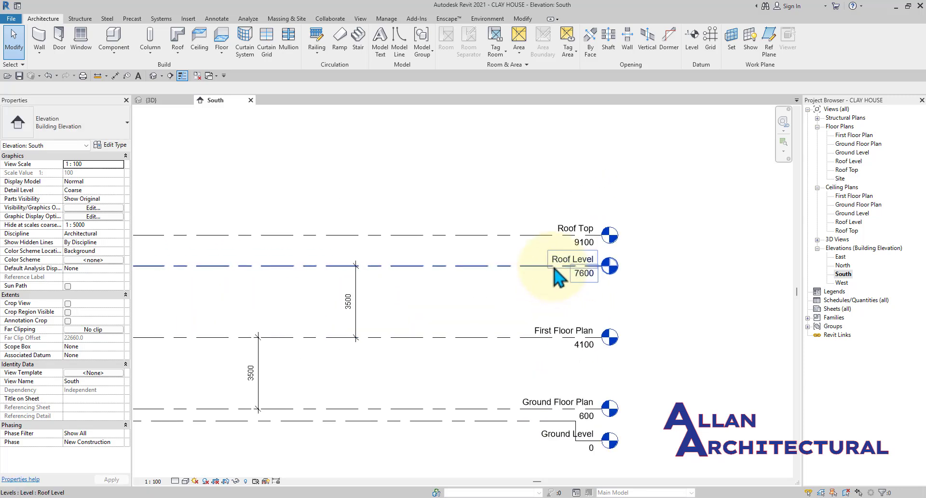
pyautogui.scroll(1, 574, 268)
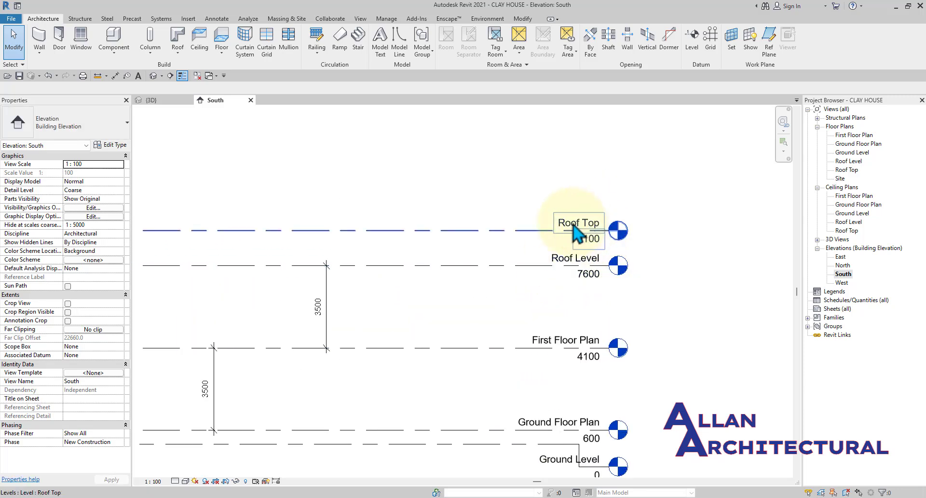
pyautogui.scroll(-2, 438, 275)
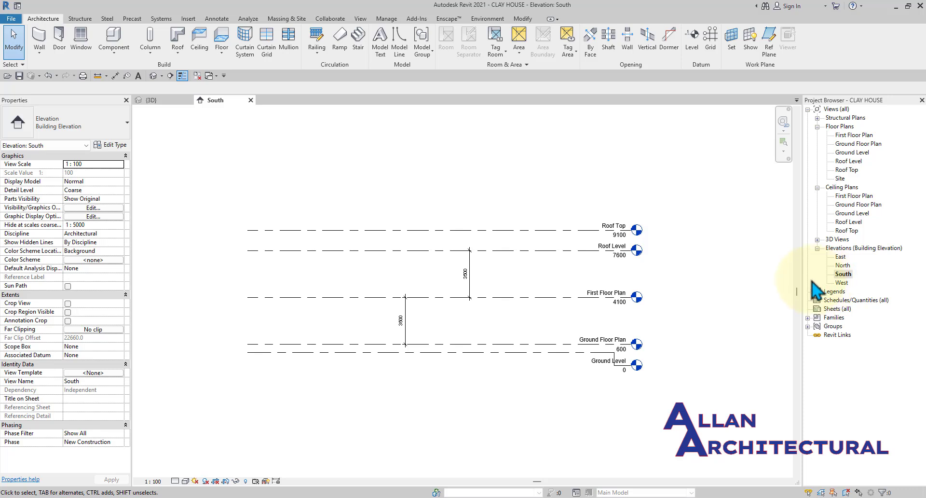
pyautogui.moveTo(723, 279); pyautogui.dragTo(719, 291, button='middle')
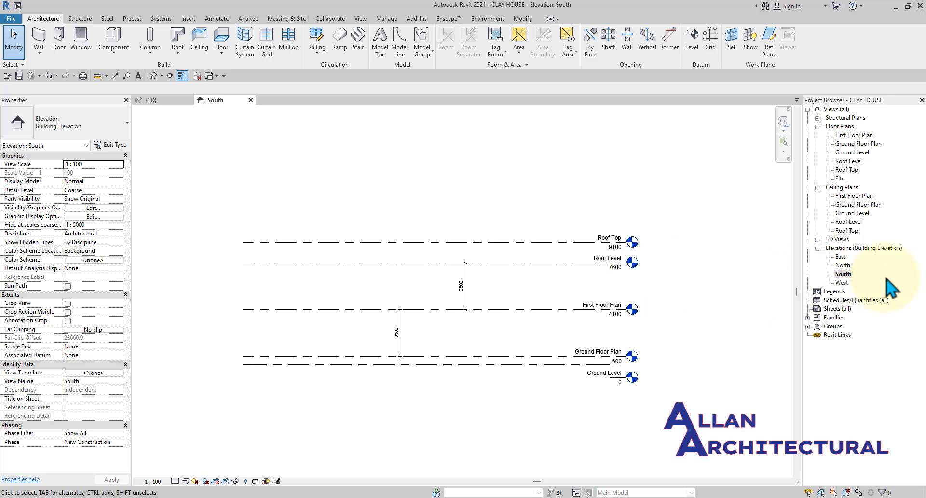
# - Open the East elevation and check how the levels appear there
pyautogui.doubleClick(843, 259)
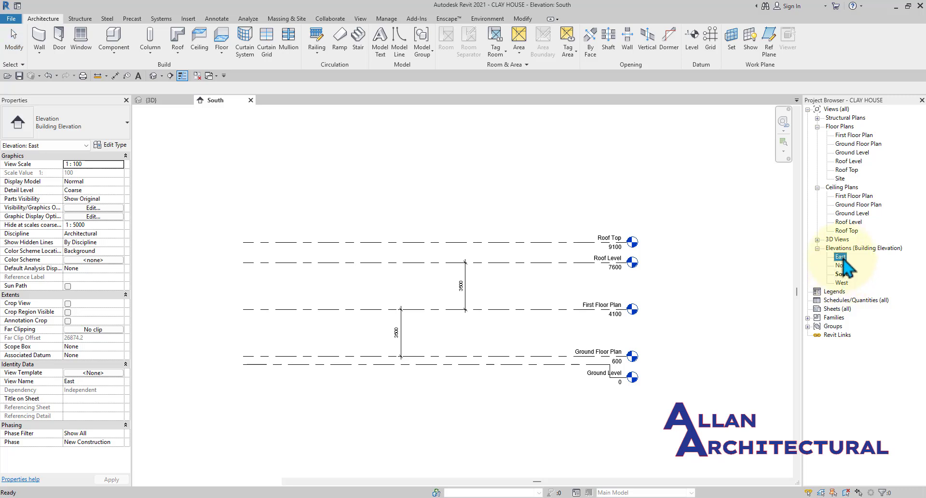
pyautogui.scroll(-3, 546, 258)
pyautogui.moveTo(622, 259); pyautogui.dragTo(581, 259, button='middle')
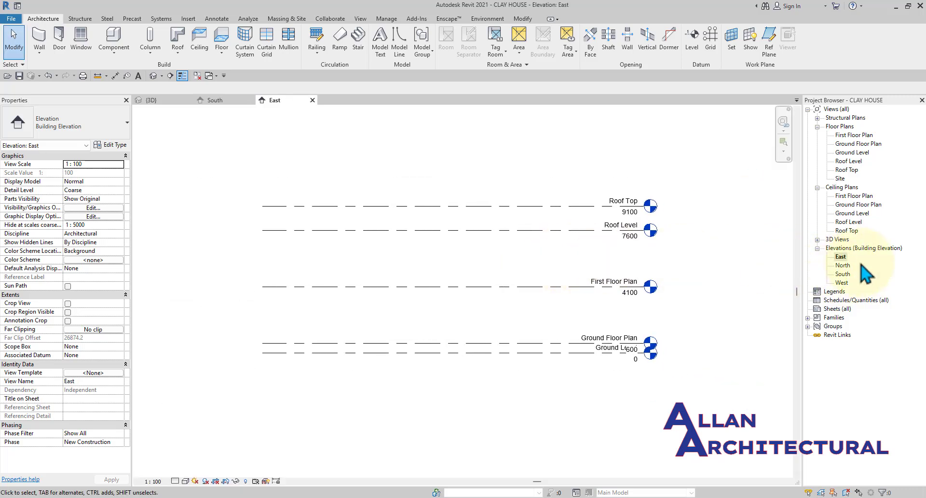
# - Open the North elevation and examine the level lines and their overlapping ground level heads
pyautogui.doubleClick(842, 264)
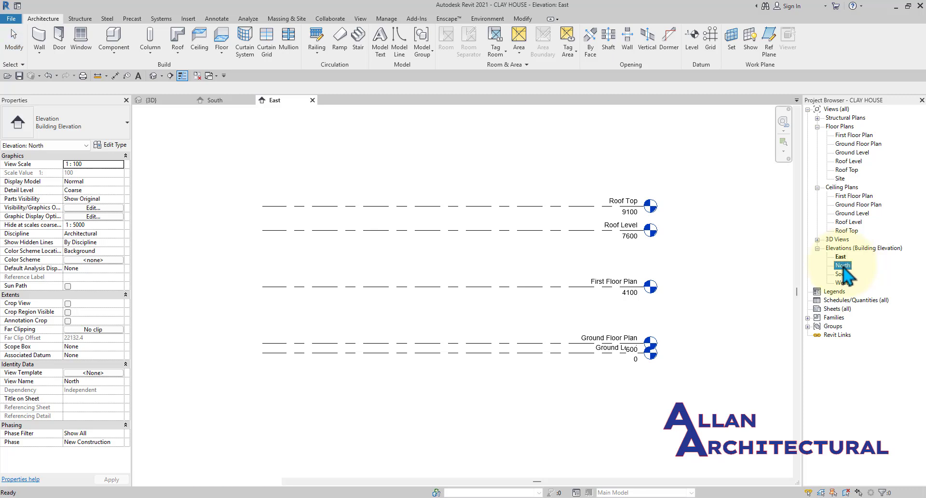
pyautogui.scroll(-2, 532, 257)
pyautogui.moveTo(531, 257); pyautogui.dragTo(543, 271, button='middle')
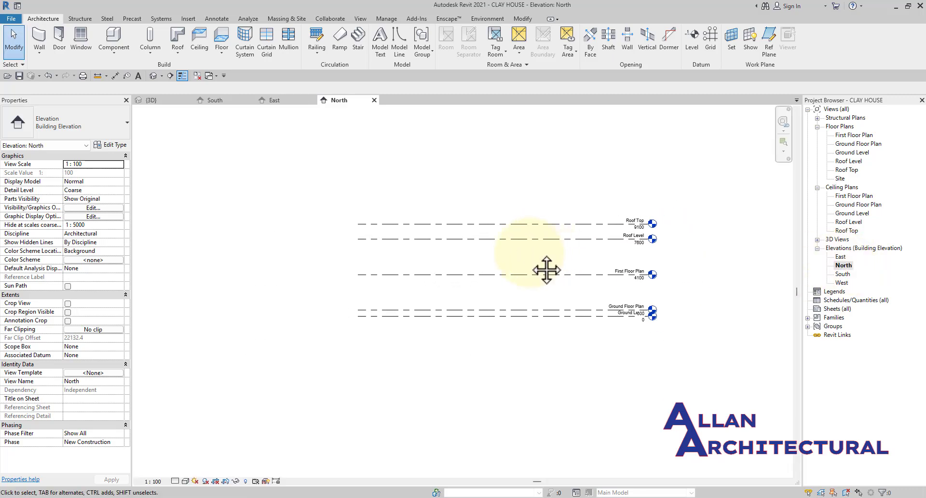
pyautogui.scroll(3, 527, 265)
pyautogui.scroll(-2, 437, 248)
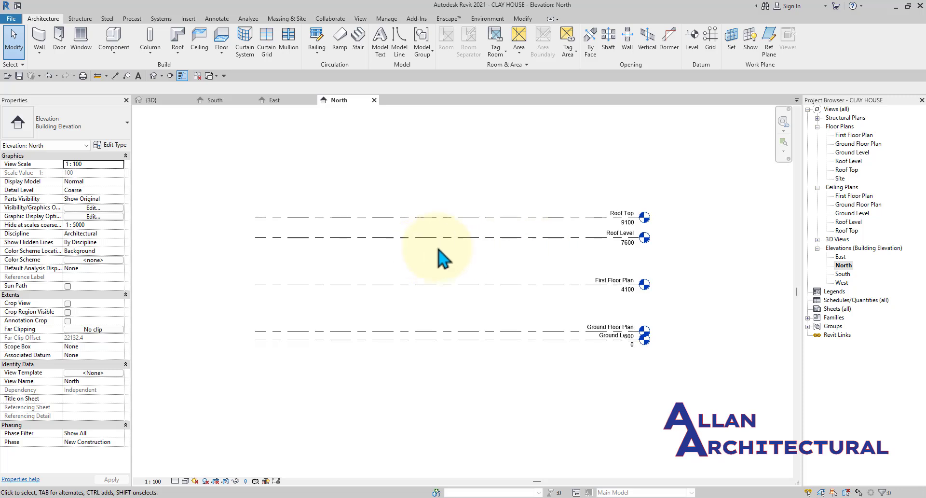
pyautogui.moveTo(437, 248); pyautogui.dragTo(391, 248, button='middle')
pyautogui.scroll(3, 535, 220)
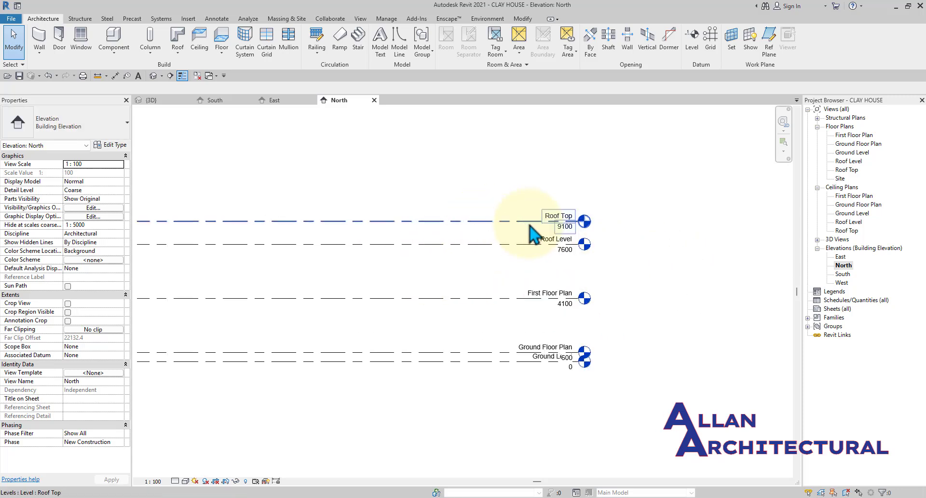
pyautogui.scroll(-3, 519, 246)
pyautogui.scroll(1, 523, 319)
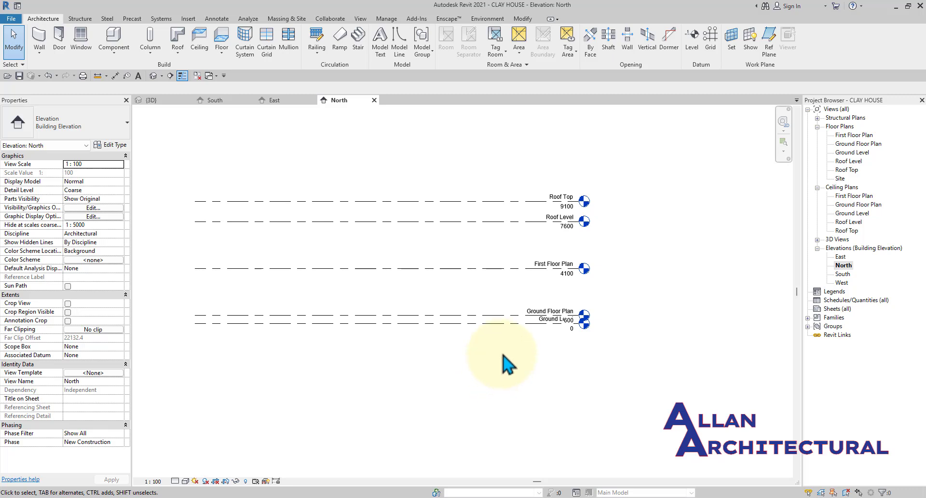
# - Add an elbow to the Ground Level line in the North elevation and offset its head below the Ground Floor Plan head
pyautogui.click(515, 322)
pyautogui.scroll(3, 554, 338)
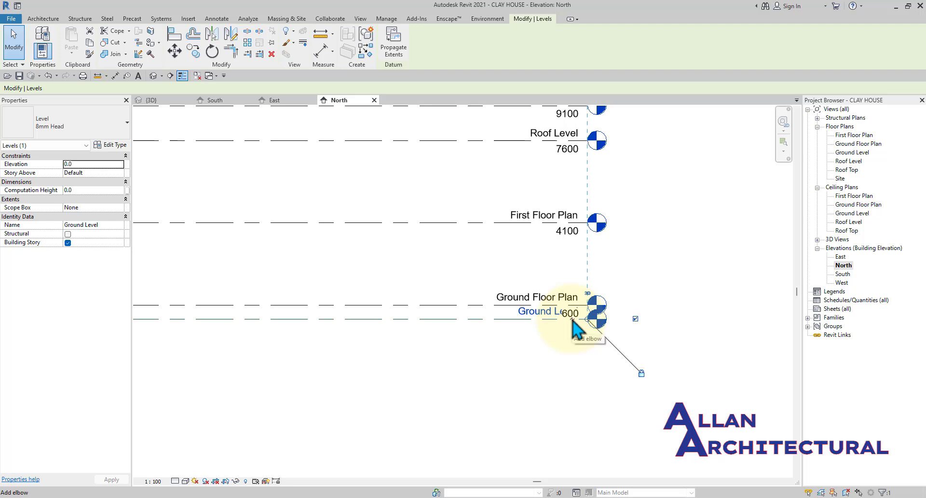
pyautogui.click(573, 320)
pyautogui.scroll(1, 574, 328)
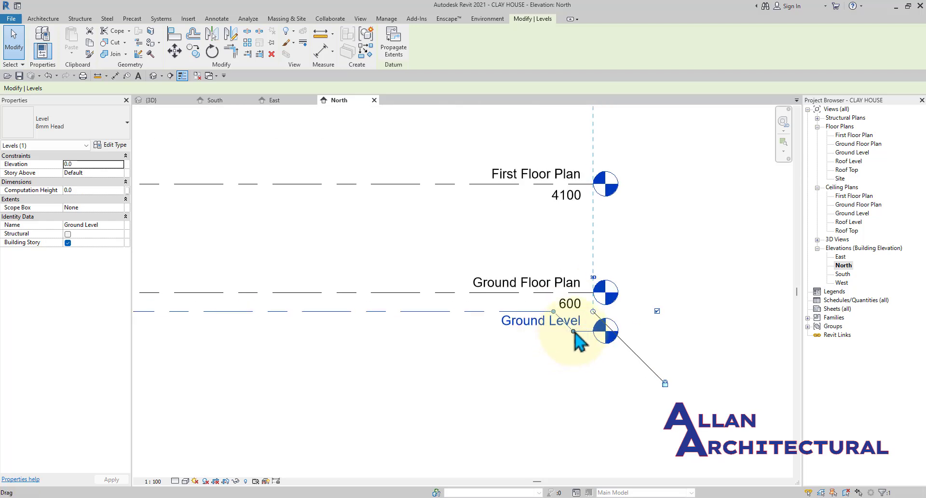
pyautogui.moveTo(573, 331); pyautogui.dragTo(551, 339)
pyautogui.press('Escape')
pyautogui.scroll(-2, 534, 352)
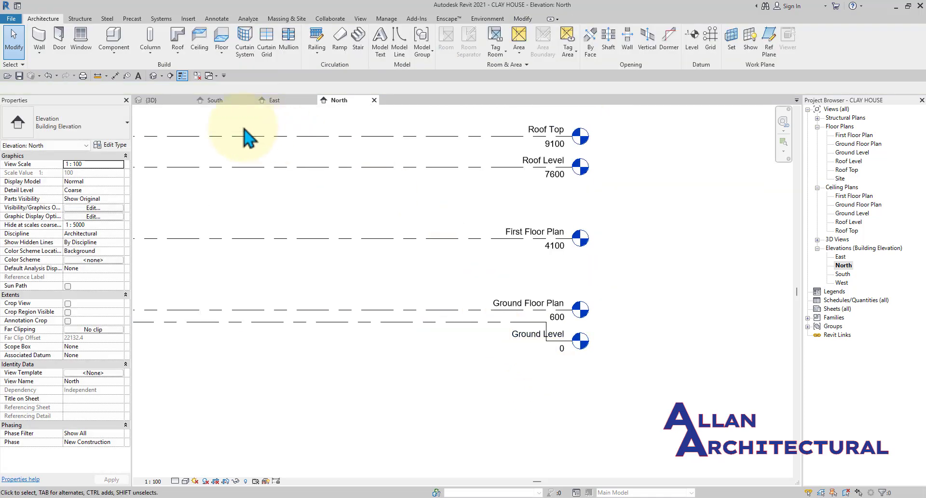
# - In the East elevation, add an elbow to the Ground Level line and shift its head below the Ground Floor Plan label
pyautogui.click(269, 100)
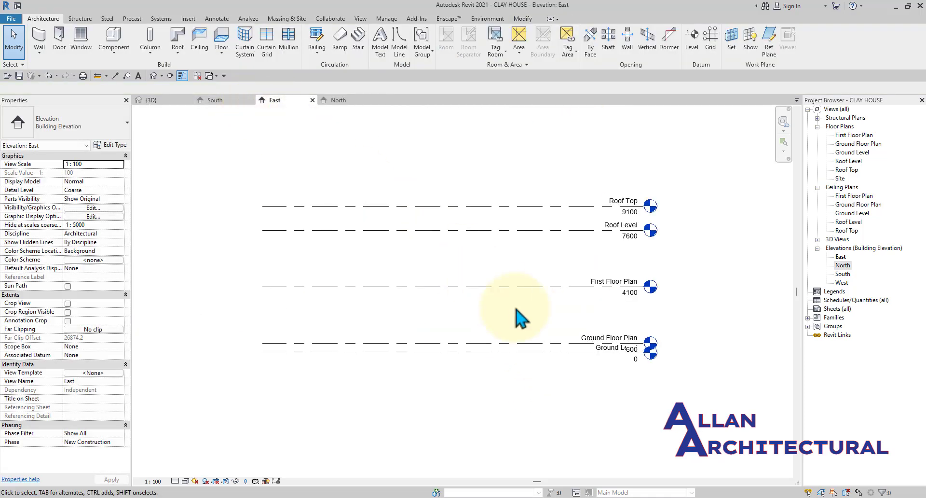
pyautogui.scroll(2, 631, 359)
pyautogui.click(632, 357)
pyautogui.scroll(2, 635, 366)
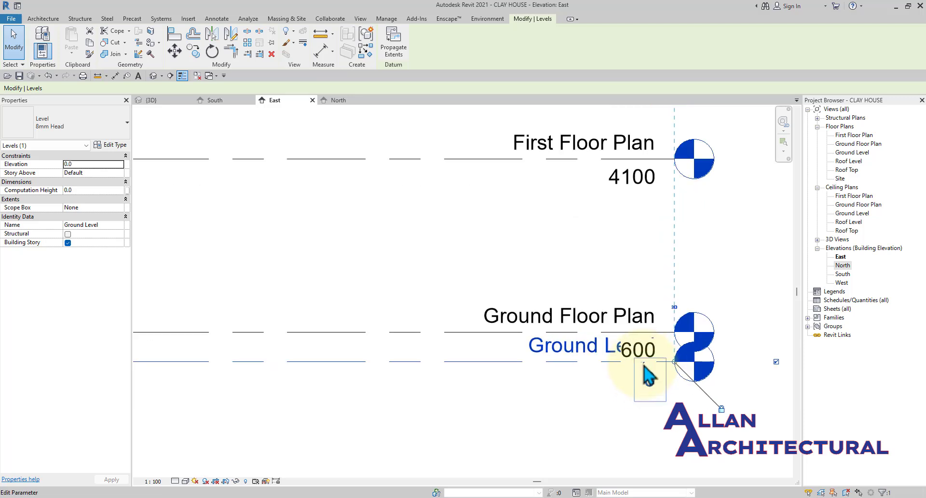
pyautogui.moveTo(643, 362); pyautogui.dragTo(646, 404)
pyautogui.click(497, 432)
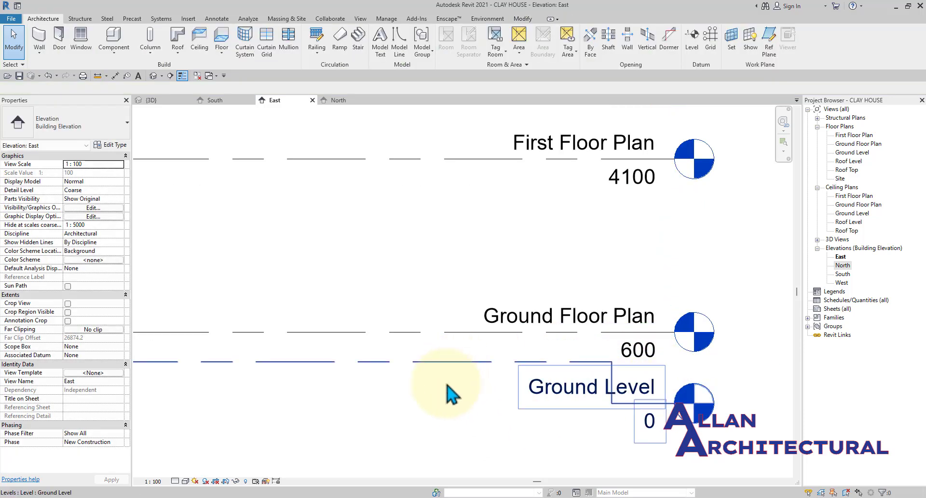
pyautogui.scroll(-3, 516, 403)
pyautogui.scroll(1, 533, 385)
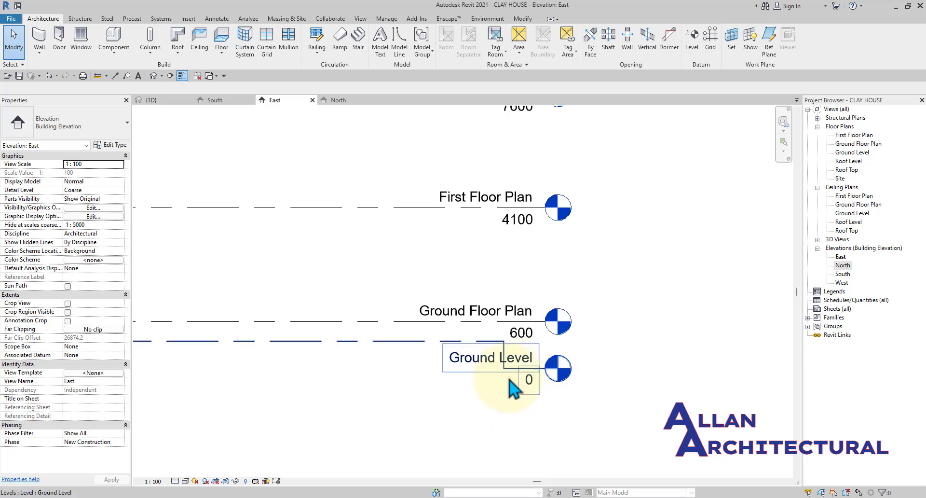
pyautogui.scroll(-2, 504, 379)
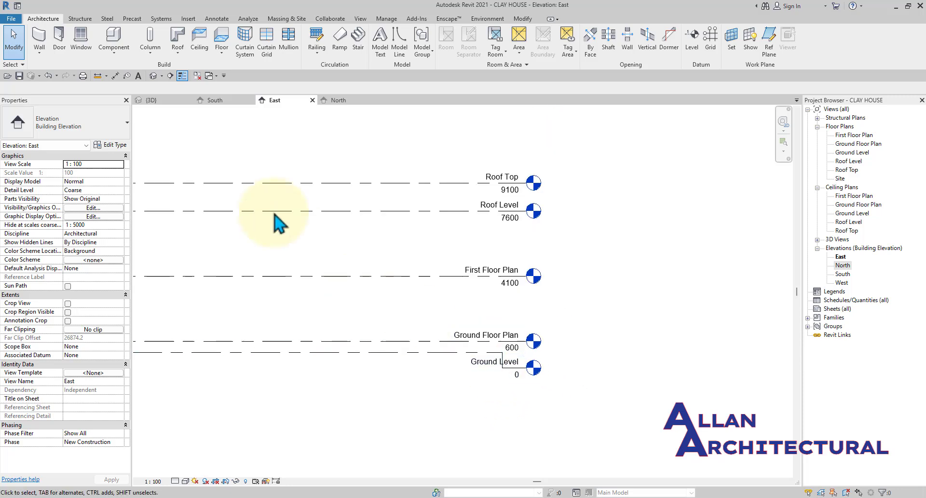
pyautogui.moveTo(612, 240); pyautogui.dragTo(616, 260, button='middle')
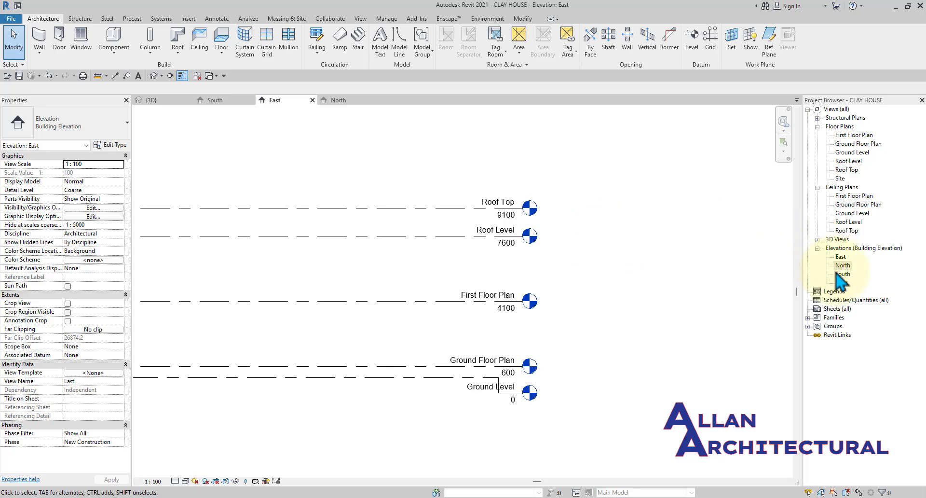
# - Open the West elevation and add a squared elbow to the Ground Level line, separating its head from the Ground Floor Plan head
pyautogui.doubleClick(842, 282)
pyautogui.scroll(-2, 791, 337)
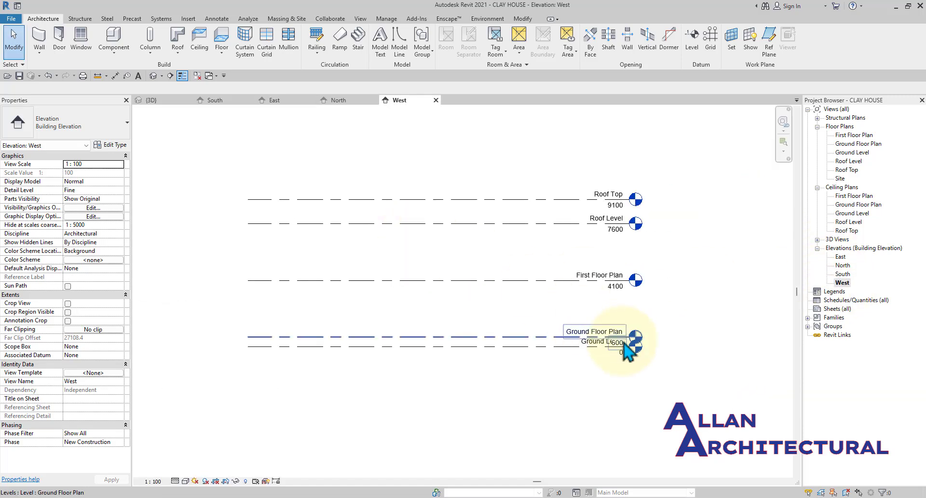
pyautogui.scroll(3, 791, 337)
pyautogui.click(552, 338)
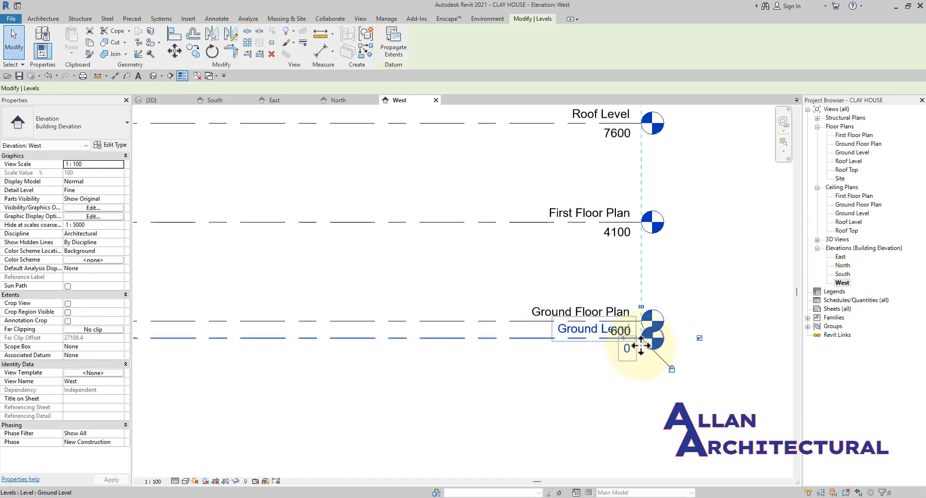
pyautogui.scroll(2, 615, 333)
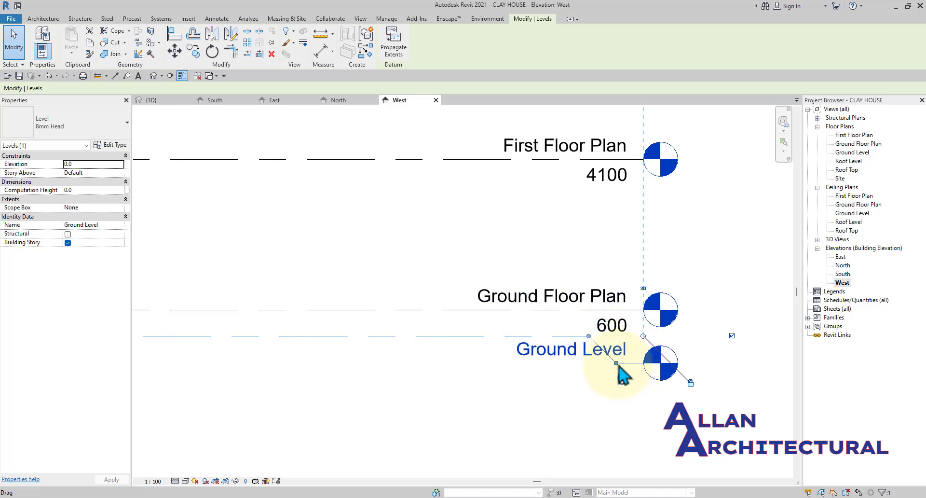
pyautogui.moveTo(605, 377); pyautogui.dragTo(585, 370)
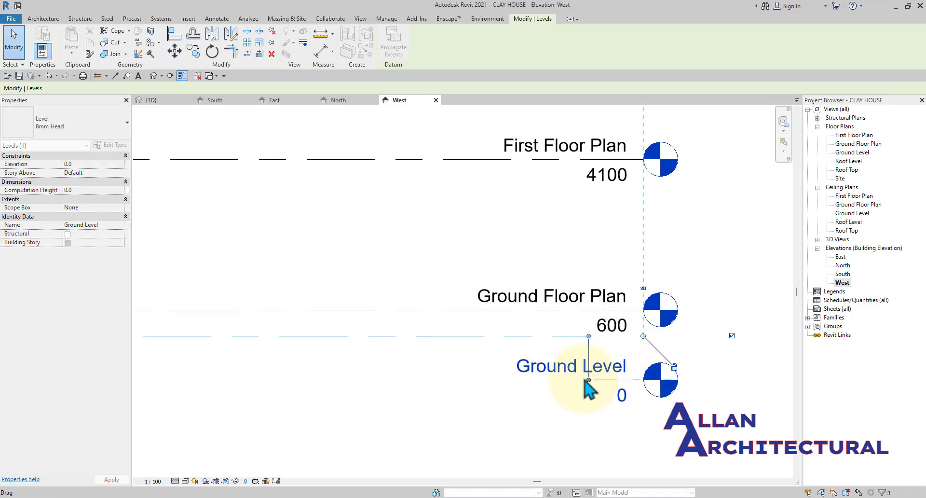
pyautogui.scroll(-3, 549, 332)
pyautogui.click(656, 283)
pyautogui.scroll(-5, 636, 275)
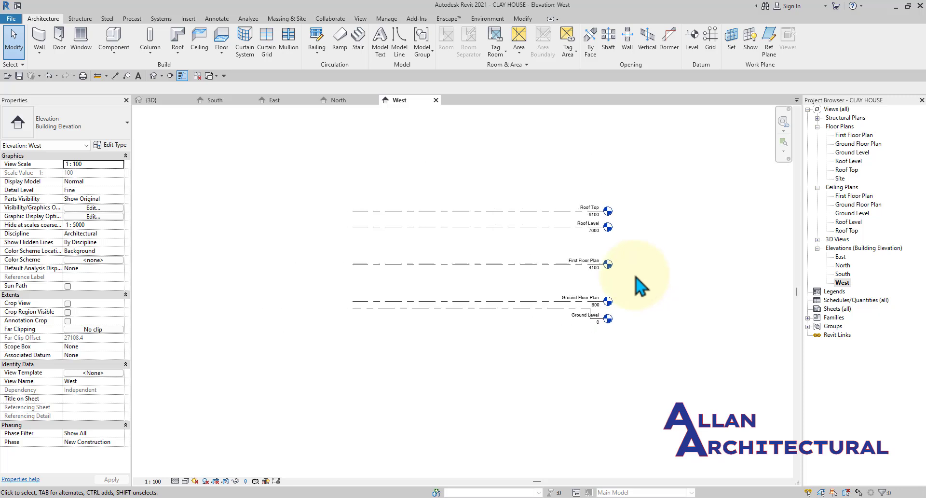
pyautogui.scroll(3, 623, 280)
pyautogui.scroll(-3, 530, 281)
pyautogui.moveTo(369, 279); pyautogui.dragTo(400, 327, button='middle')
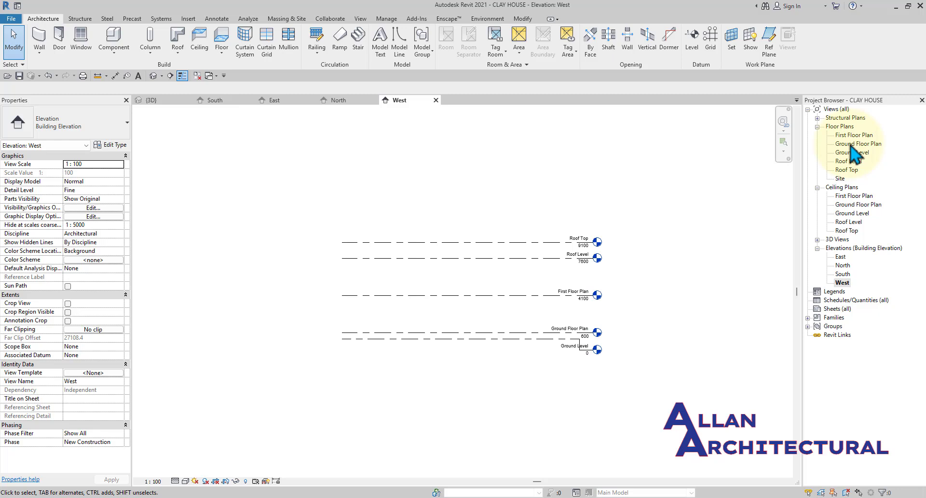
# - Open the Ground Floor Plan view and examine the empty drawing area between the four elevation markers
pyautogui.doubleClick(851, 144)
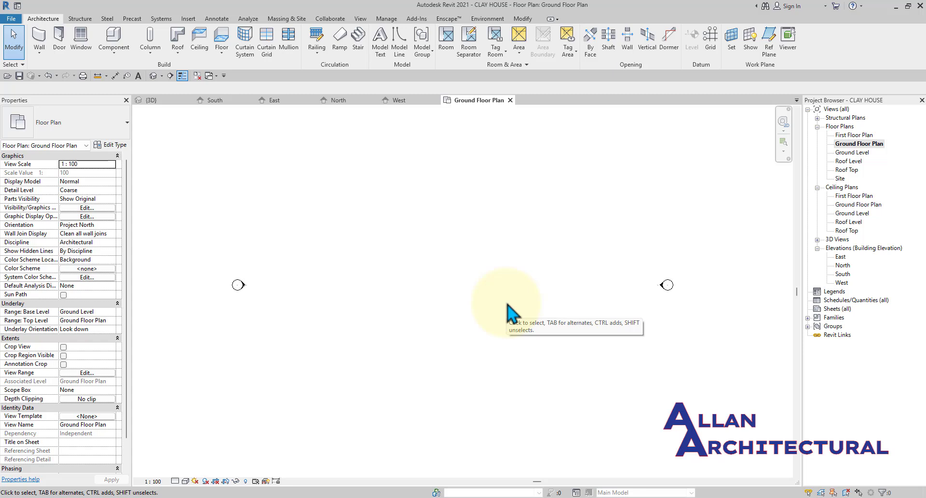
pyautogui.scroll(-3, 390, 257)
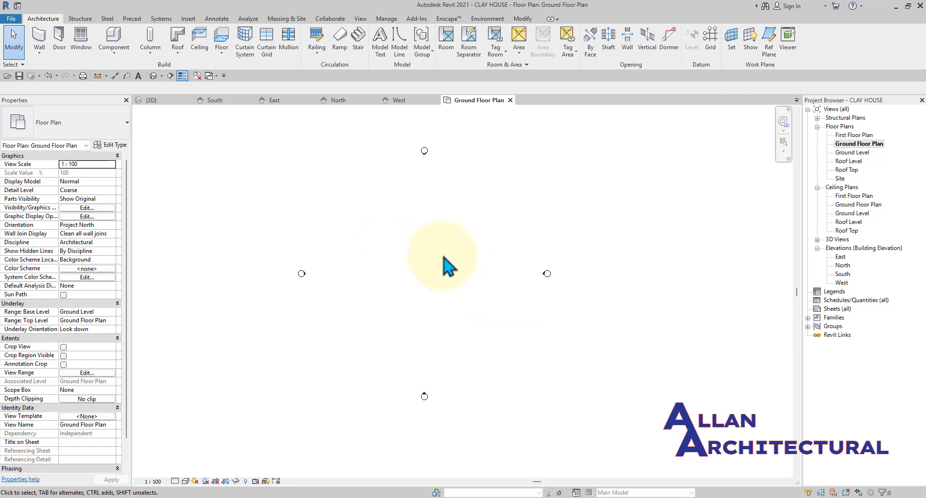
pyautogui.moveTo(468, 271); pyautogui.dragTo(470, 261, button='middle')
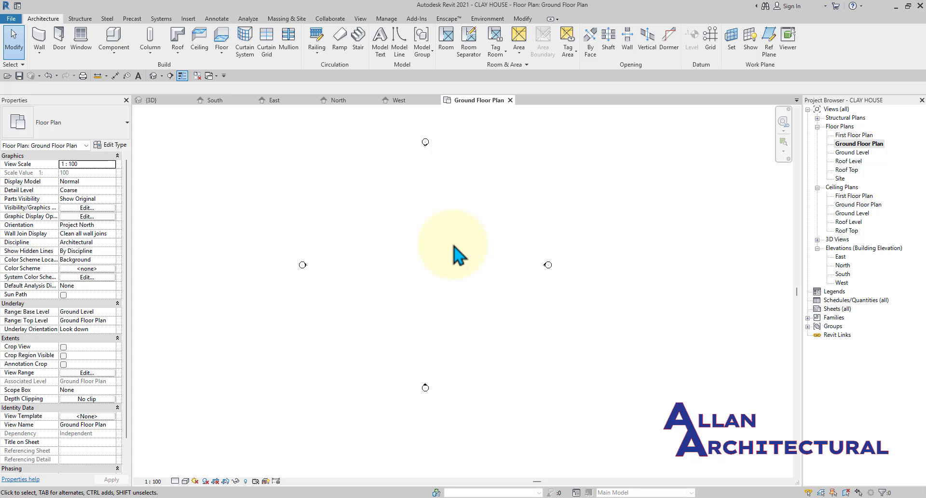
pyautogui.scroll(1, 454, 246)
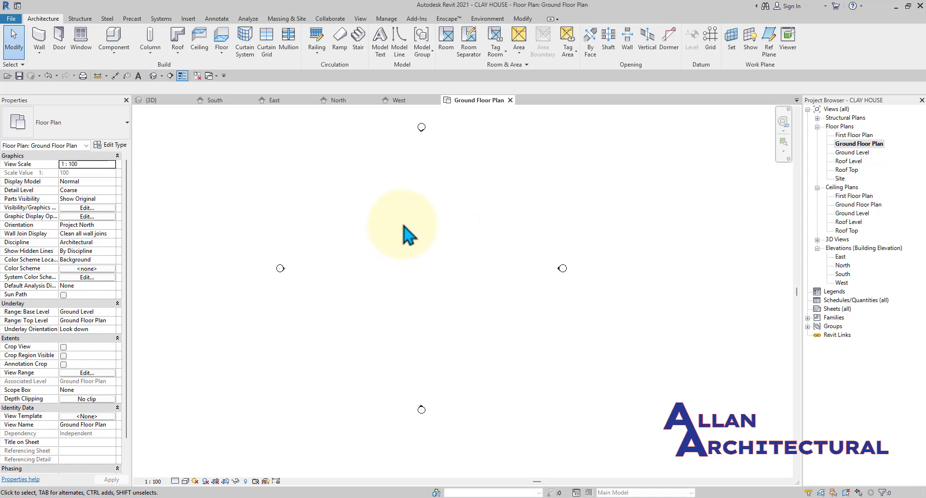
pyautogui.moveTo(393, 244); pyautogui.dragTo(389, 284, button='middle')
pyautogui.scroll(-2, 380, 255)
pyautogui.moveTo(443, 261); pyautogui.dragTo(433, 276, button='middle')
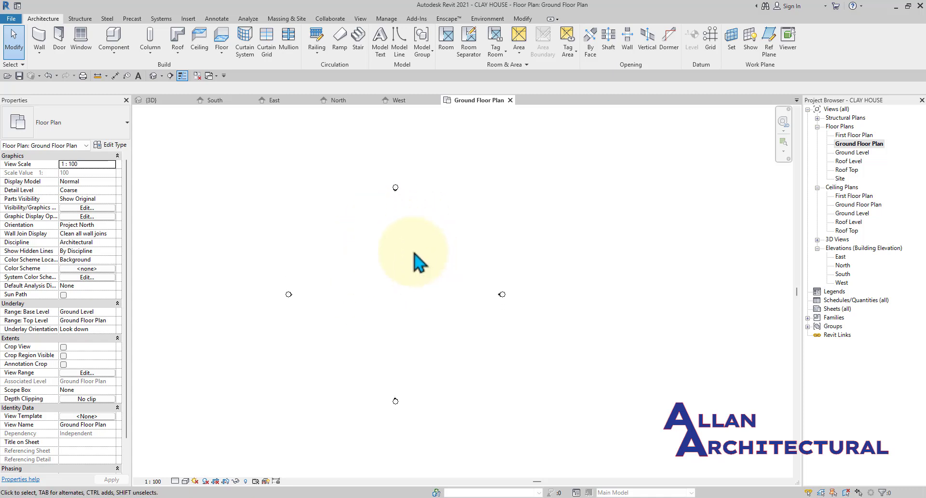
pyautogui.scroll(1, 400, 202)
pyautogui.scroll(1, 400, 208)
pyautogui.moveTo(382, 248); pyautogui.dragTo(393, 212, button='middle')
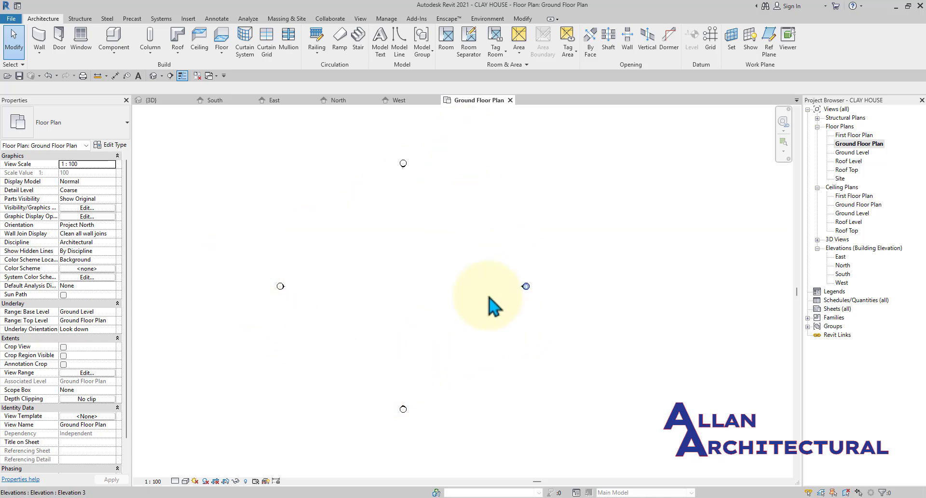
pyautogui.scroll(-2, 413, 256)
pyautogui.scroll(1, 412, 221)
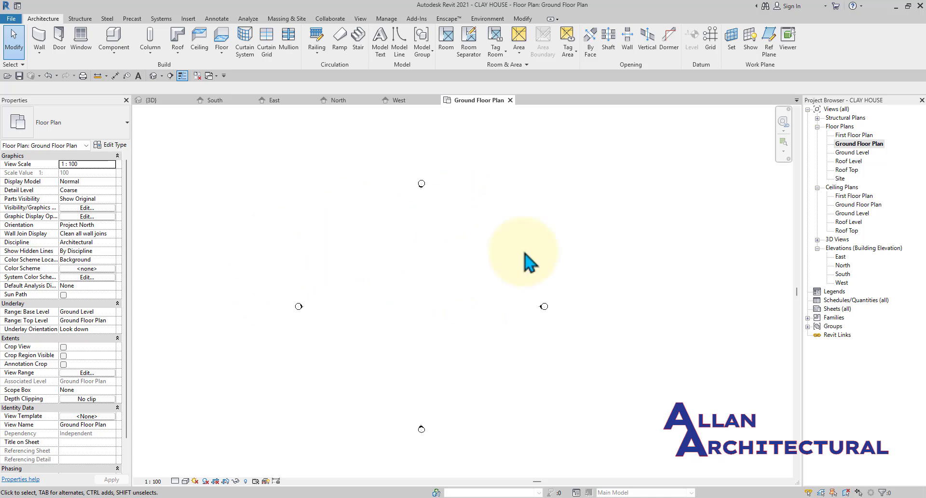
pyautogui.moveTo(405, 276); pyautogui.dragTo(437, 269, button='middle')
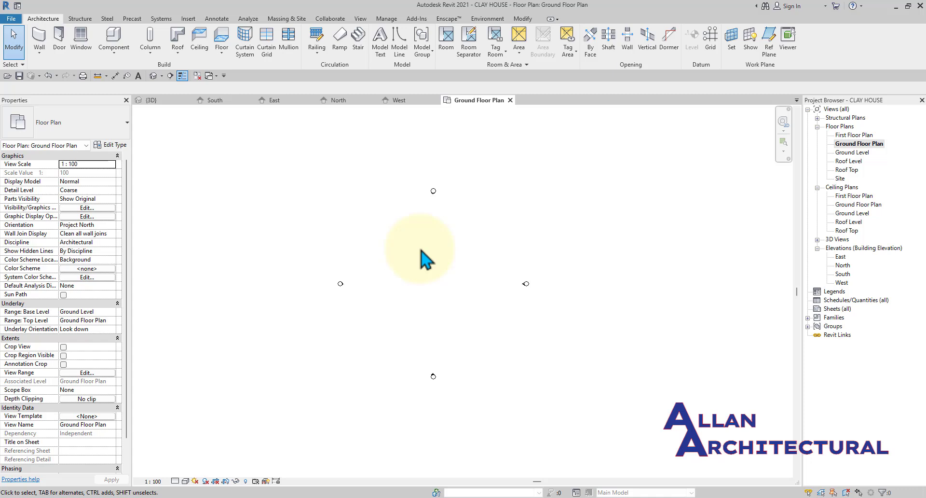
pyautogui.scroll(2, 419, 239)
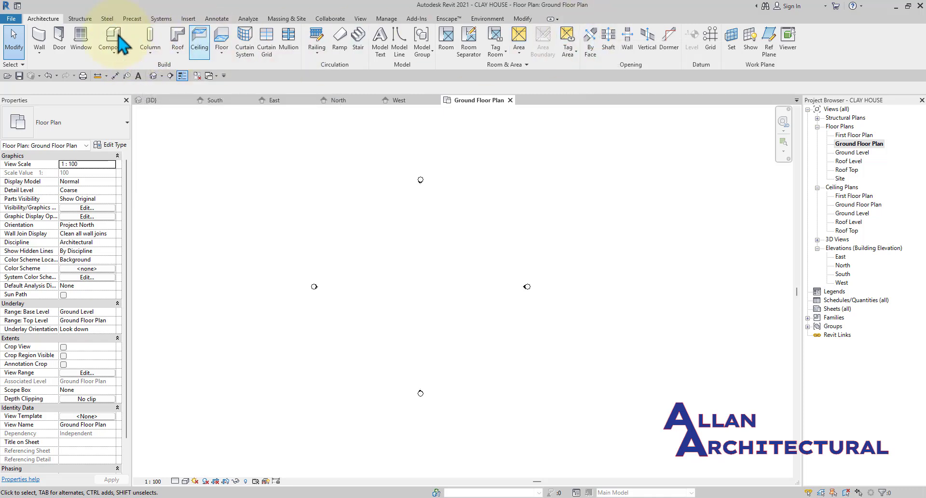
# - Start the Wall command and choose the stacked wall type CLAY COMBINED
pyautogui.click(40, 37)
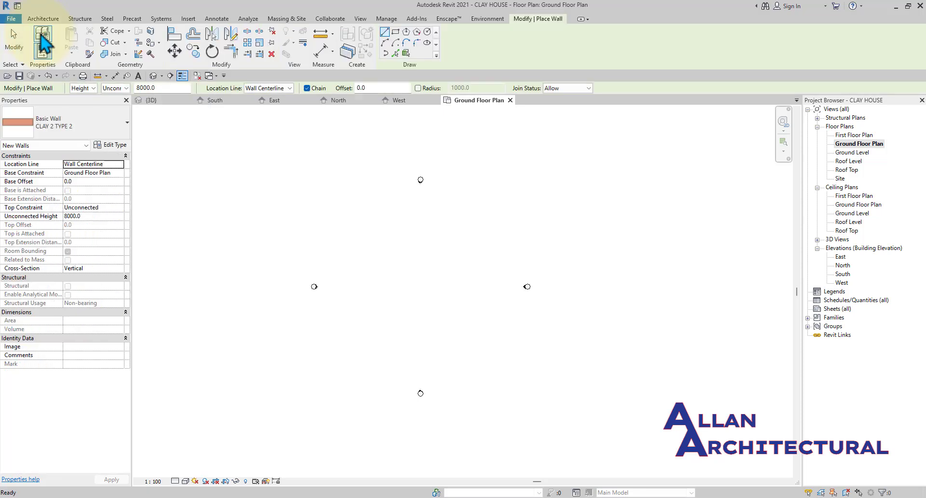
pyautogui.click(41, 126)
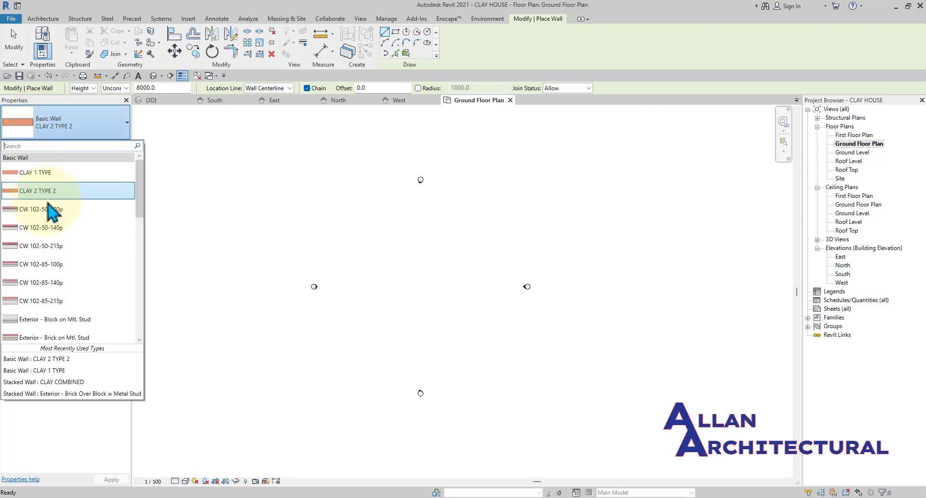
pyautogui.scroll(-2, 63, 211)
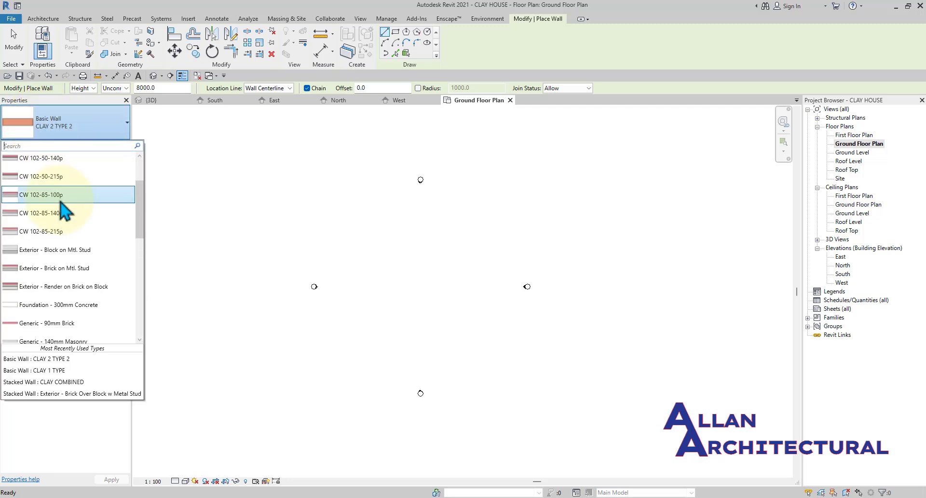
pyautogui.scroll(-6, 62, 205)
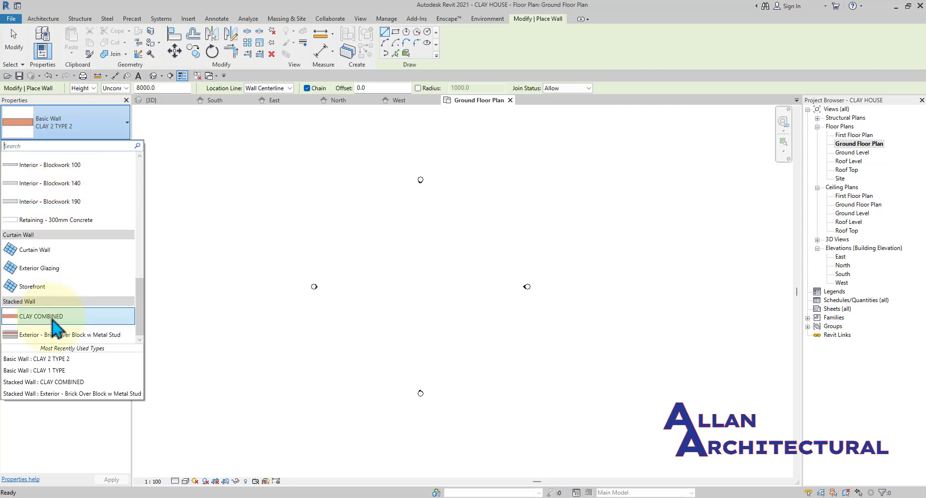
pyautogui.click(48, 319)
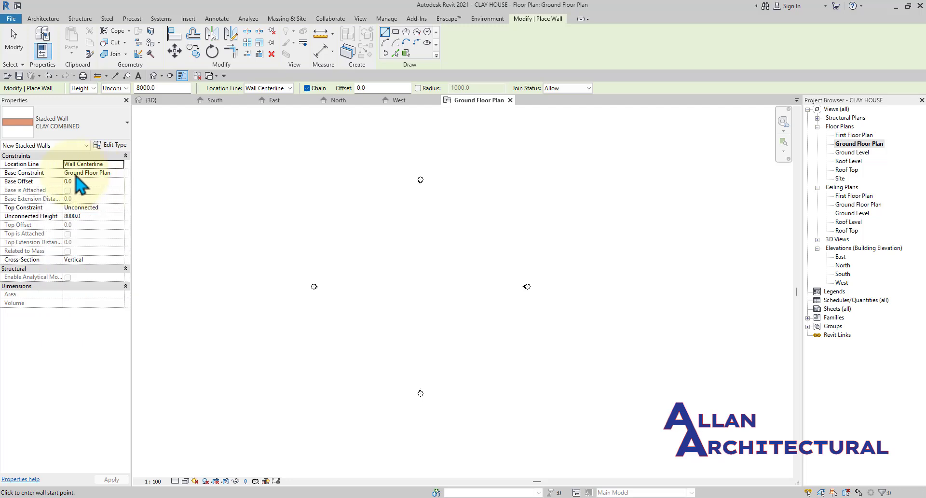
# - Set the new wall's base constraint to Ground Floor Plan and its top constraint to Up to level: First Floor Plan
pyautogui.moveTo(46, 172)
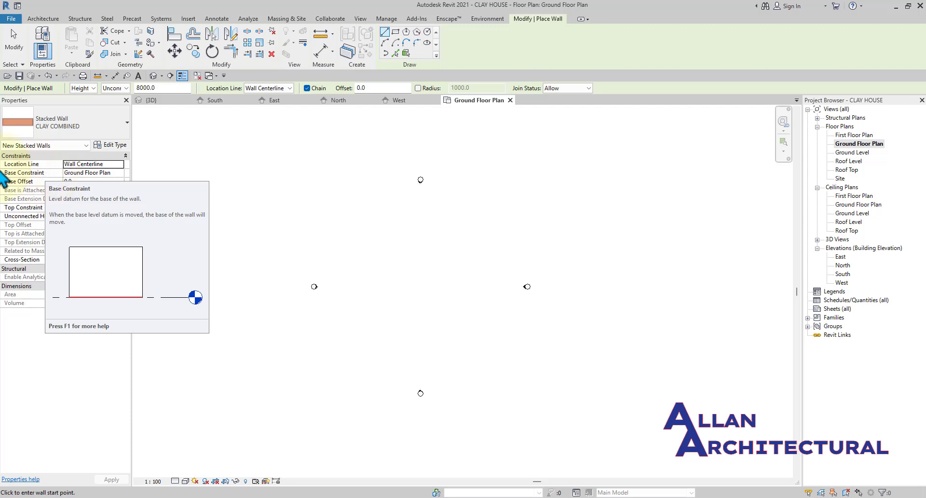
pyautogui.click(121, 174)
pyautogui.click(121, 174)
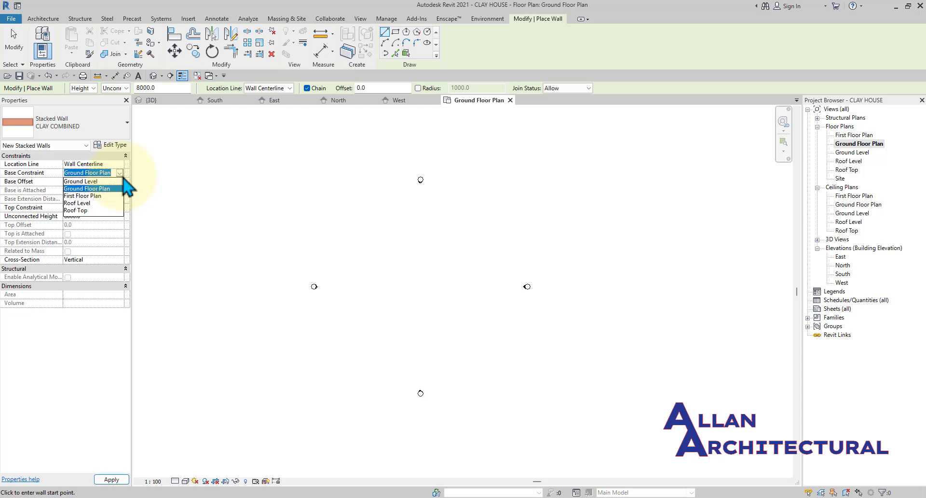
pyautogui.click(91, 188)
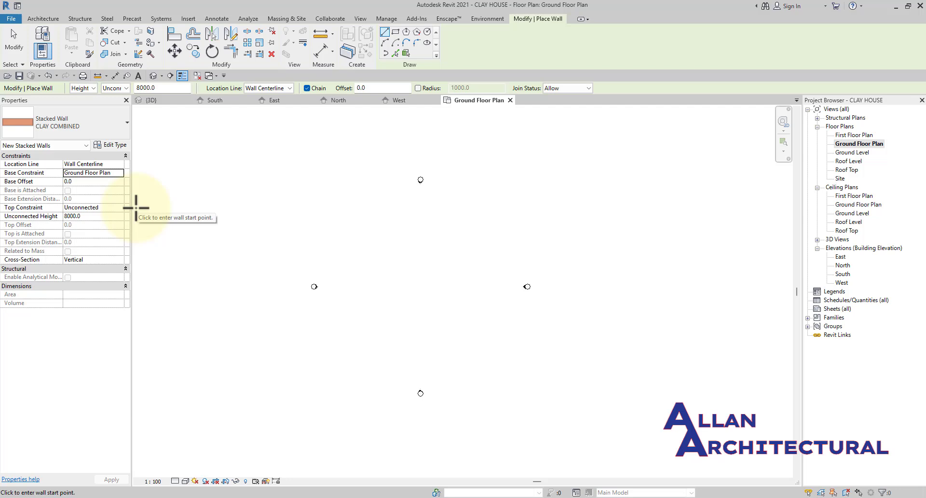
pyautogui.click(120, 208)
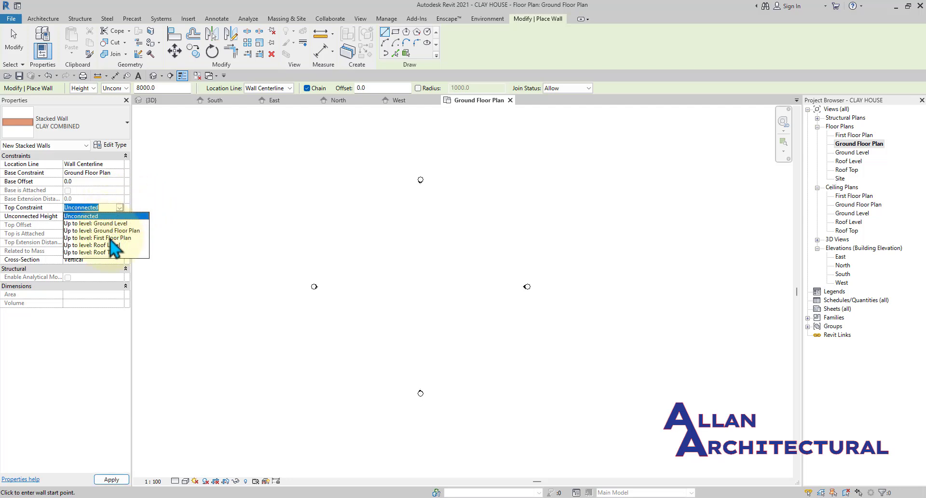
pyautogui.click(111, 238)
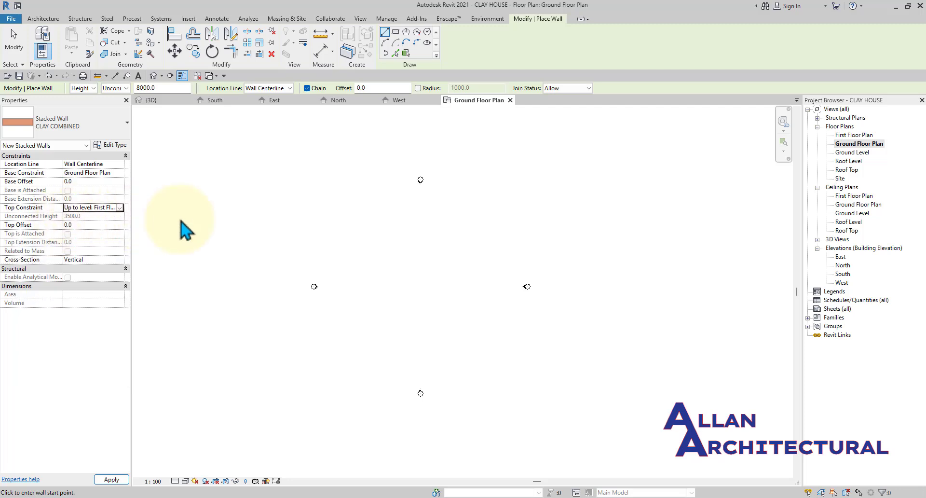
# - Check the North elevation, return to the Ground Floor Plan, and close the South, East and North elevation views
pyautogui.click(338, 100)
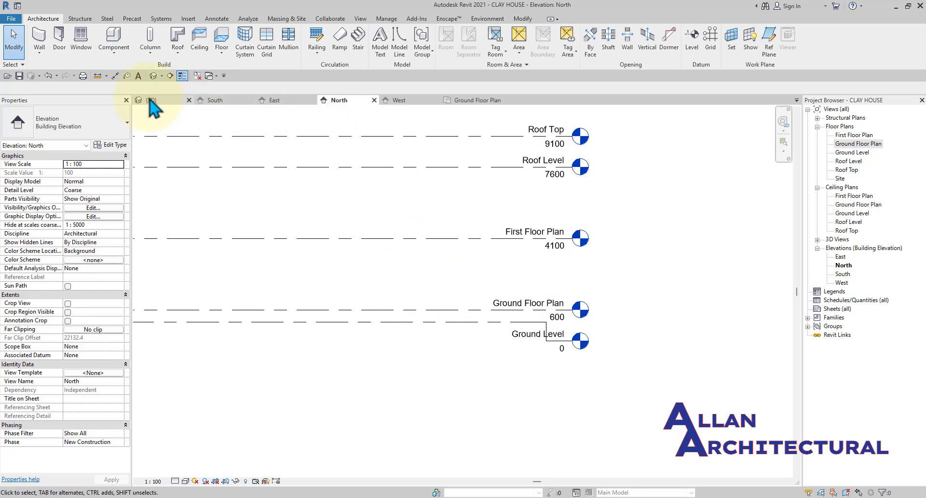
pyautogui.click(466, 100)
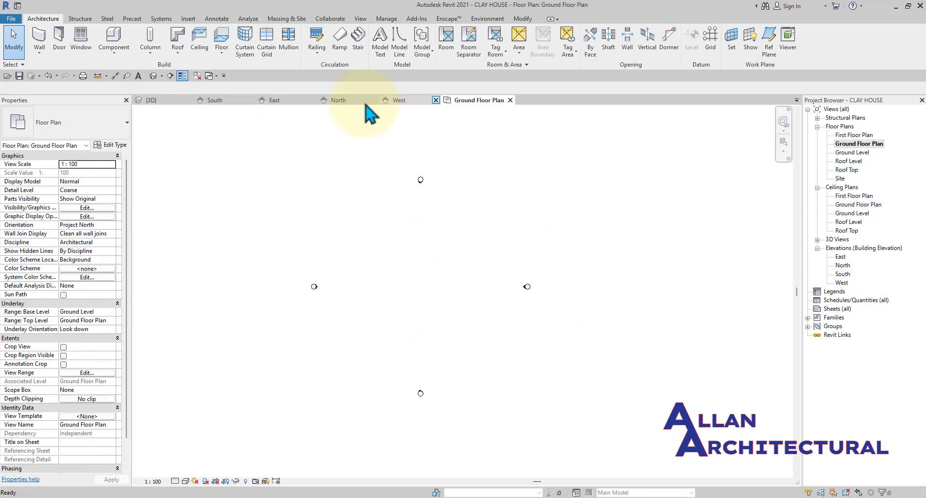
pyautogui.click(251, 99)
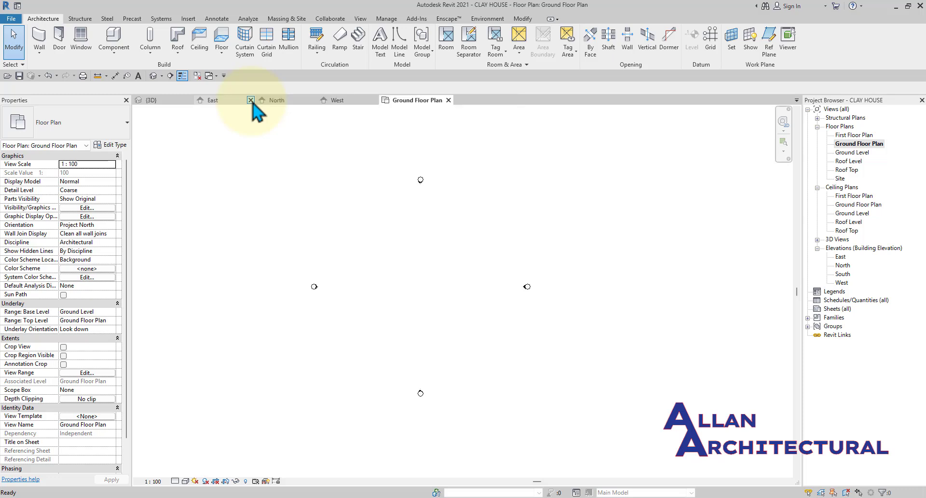
pyautogui.click(251, 100)
pyautogui.click(250, 100)
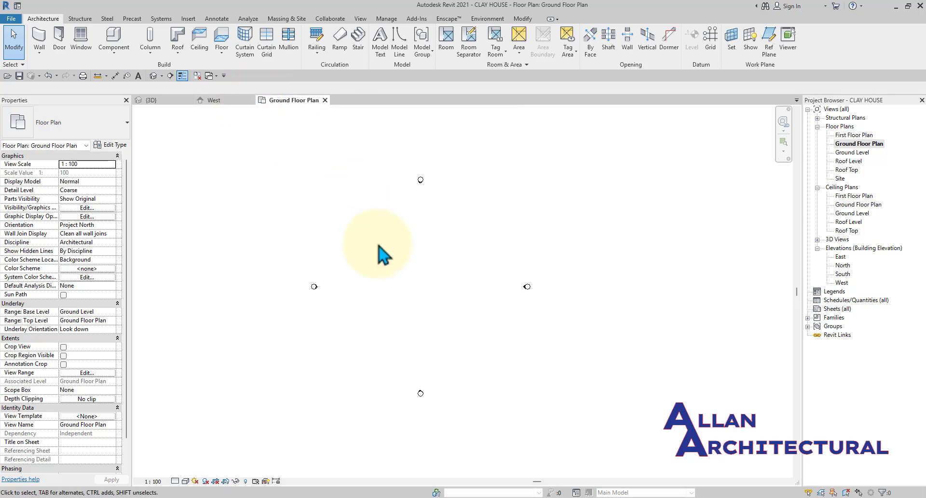
# - Draw a straight north-south CLAY COMBINED wall about 27000 mm long between the plan's centre and the East elevation marker
pyautogui.scroll(1, 423, 261)
pyautogui.scroll(-1, 356, 221)
pyautogui.moveTo(351, 222); pyautogui.dragTo(352, 198, button='middle')
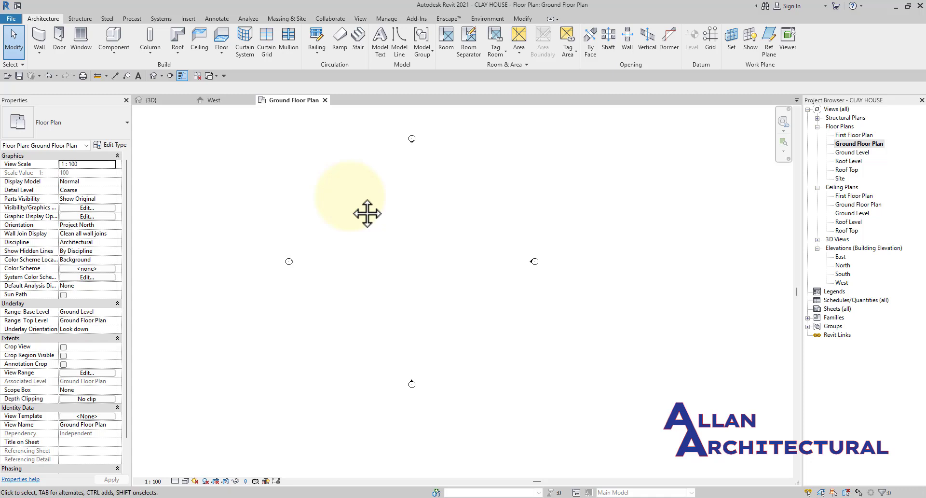
pyautogui.click(39, 38)
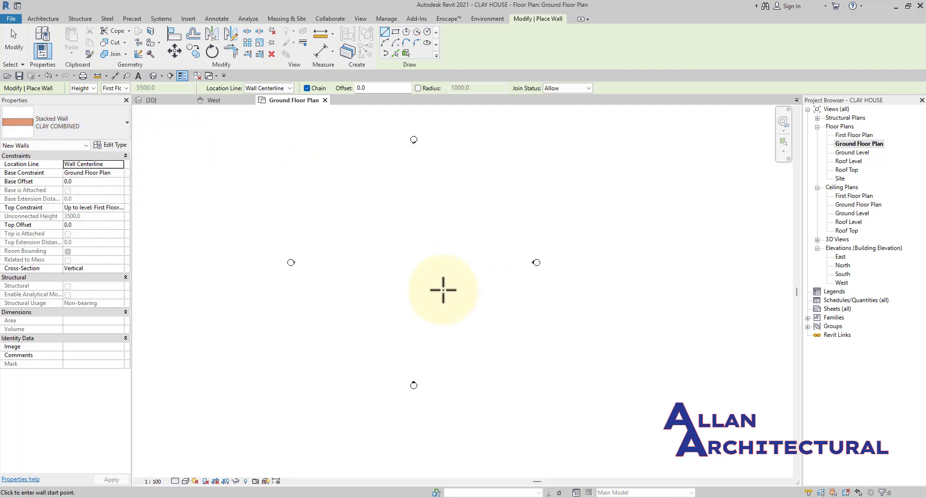
pyautogui.scroll(2, 442, 289)
pyautogui.scroll(-1, 459, 275)
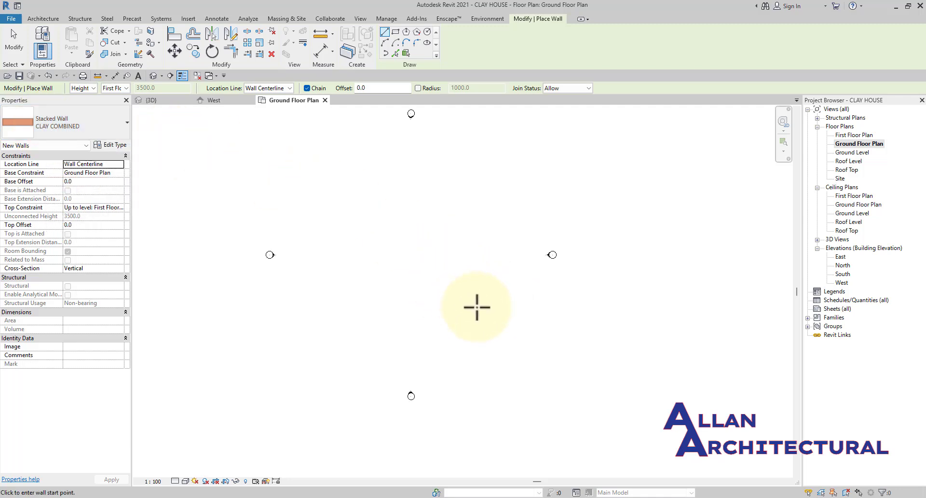
pyautogui.click(477, 308)
pyautogui.scroll(1, 477, 160)
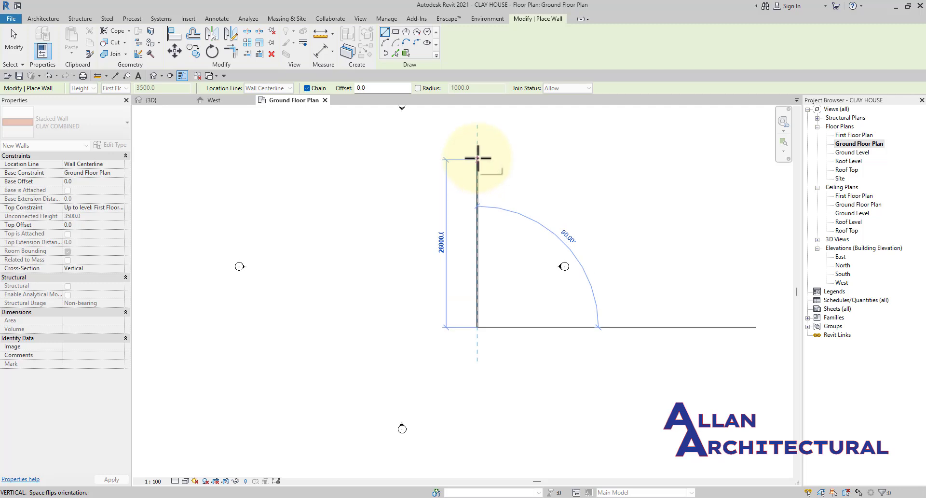
pyautogui.click(478, 155)
pyautogui.scroll(2, 489, 259)
pyautogui.press('Escape')
pyautogui.press('Escape')
pyautogui.scroll(-1, 482, 269)
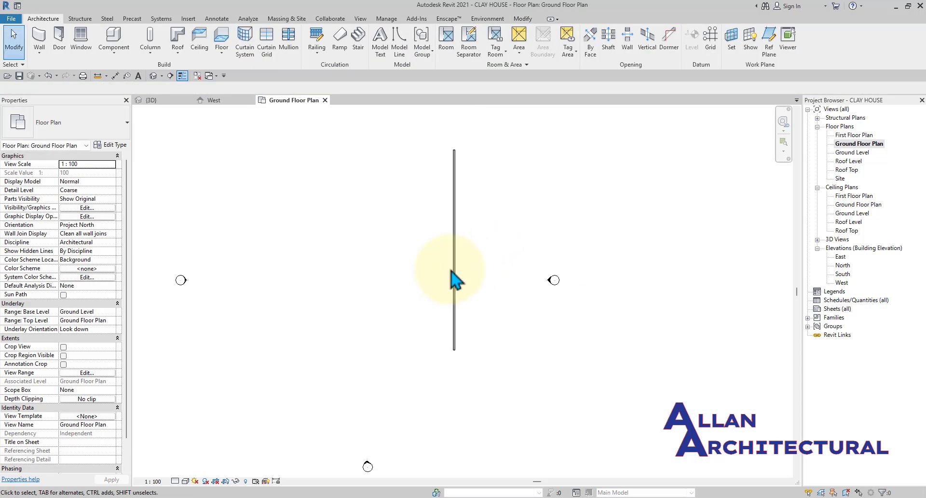
# - Shift the long north-south wall slightly east, closer to the East elevation marker
pyautogui.click(454, 265)
pyautogui.moveTo(449, 253); pyautogui.dragTo(466, 255)
pyautogui.scroll(-2, 476, 251)
pyautogui.moveTo(494, 251); pyautogui.dragTo(486, 252, button='middle')
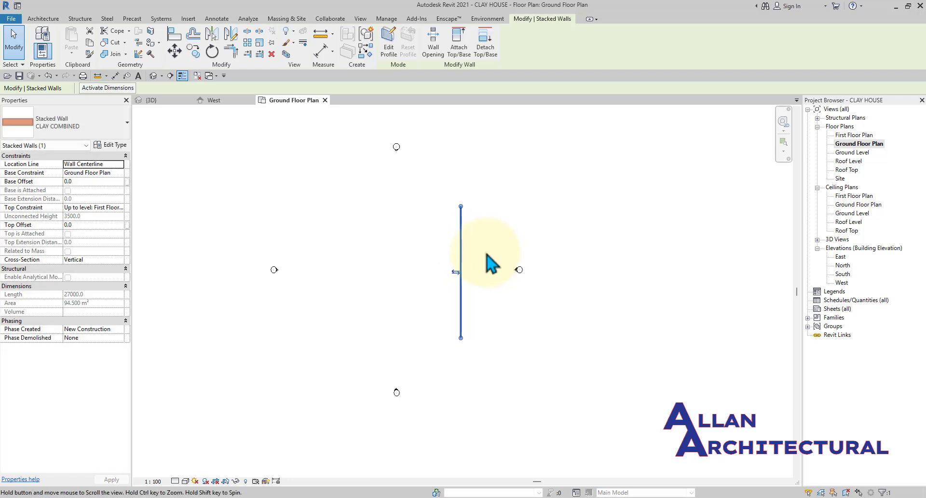
pyautogui.scroll(3, 476, 250)
pyautogui.moveTo(452, 233); pyautogui.dragTo(461, 232)
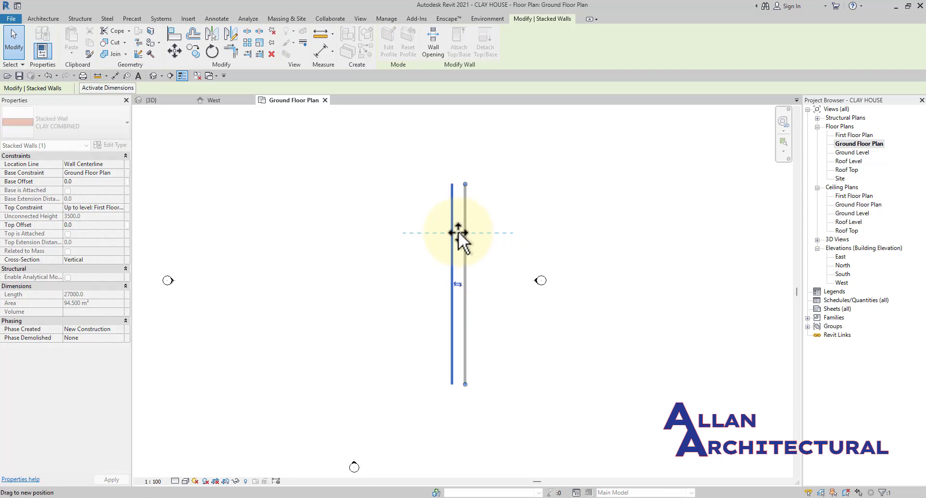
pyautogui.press('Escape')
pyautogui.scroll(-4, 466, 235)
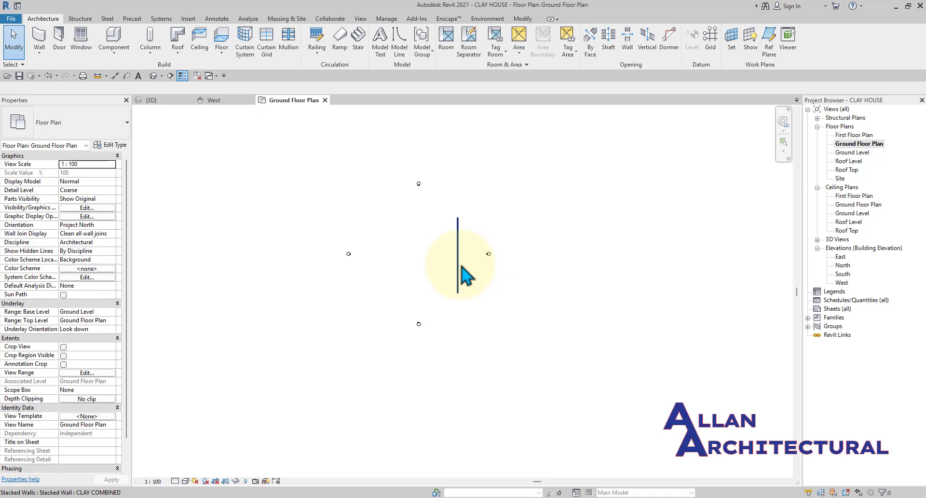
pyautogui.scroll(3, 462, 279)
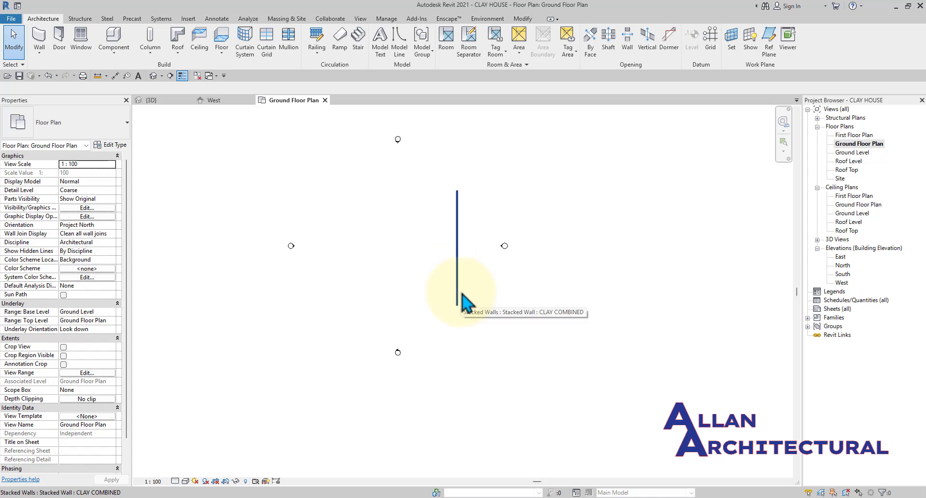
# - Create a similar wall running 6500 mm west from the long wall, starting 1000 mm above its south end
pyautogui.click(458, 289)
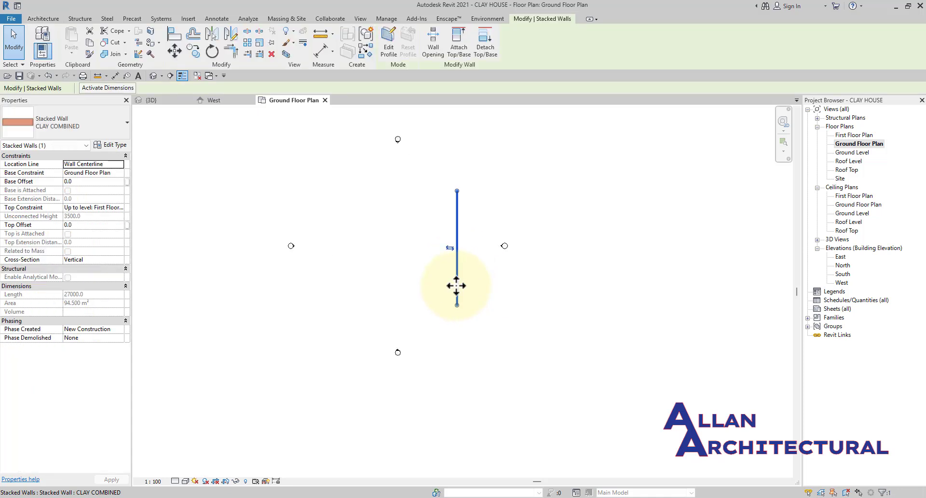
pyautogui.scroll(3, 456, 285)
pyautogui.press('c')
pyautogui.press('s')
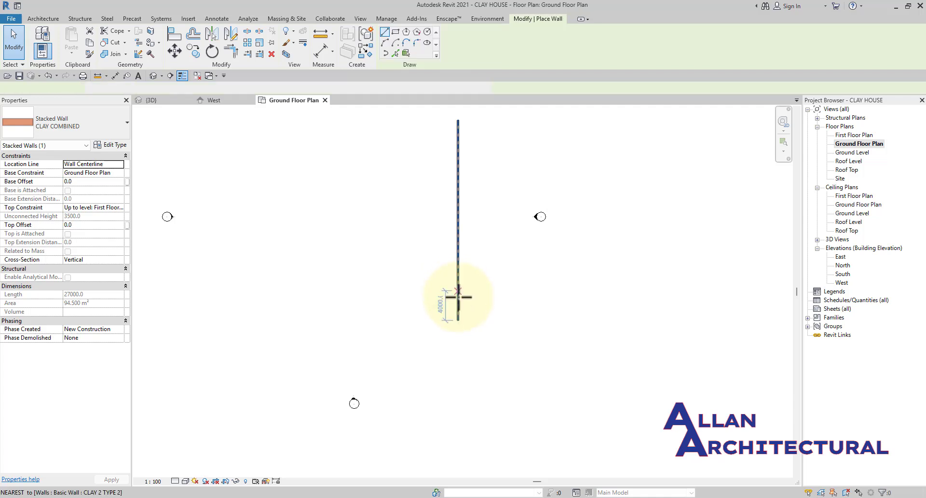
pyautogui.scroll(3, 457, 302)
pyautogui.scroll(2, 458, 311)
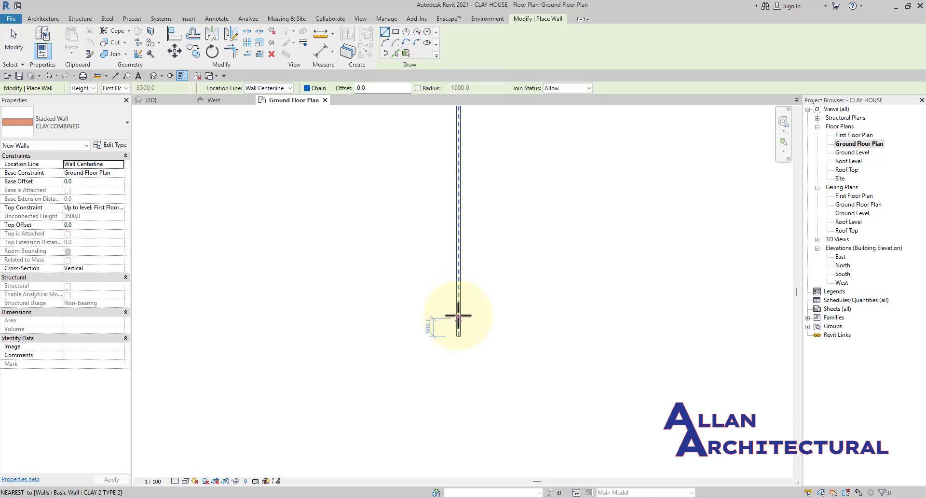
pyautogui.scroll(1, 458, 316)
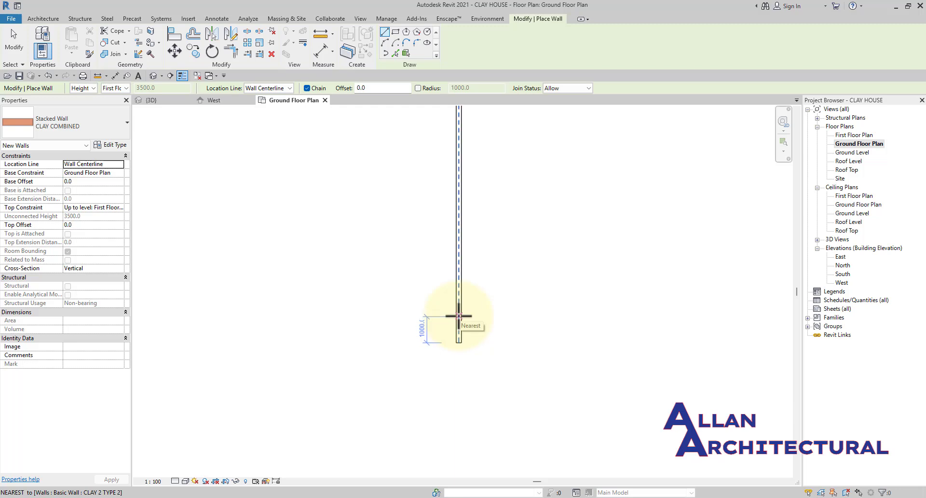
pyautogui.click(458, 316)
pyautogui.scroll(-3, 393, 316)
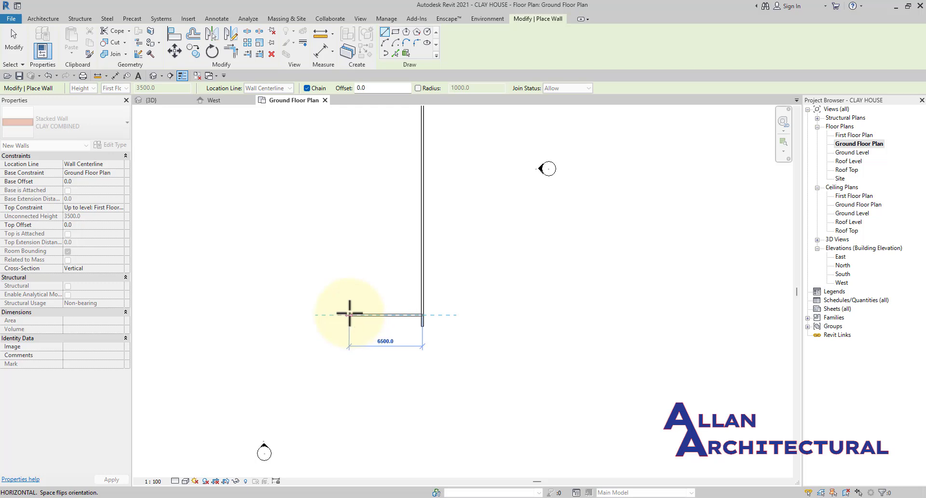
pyautogui.click(349, 313)
pyautogui.press('Escape')
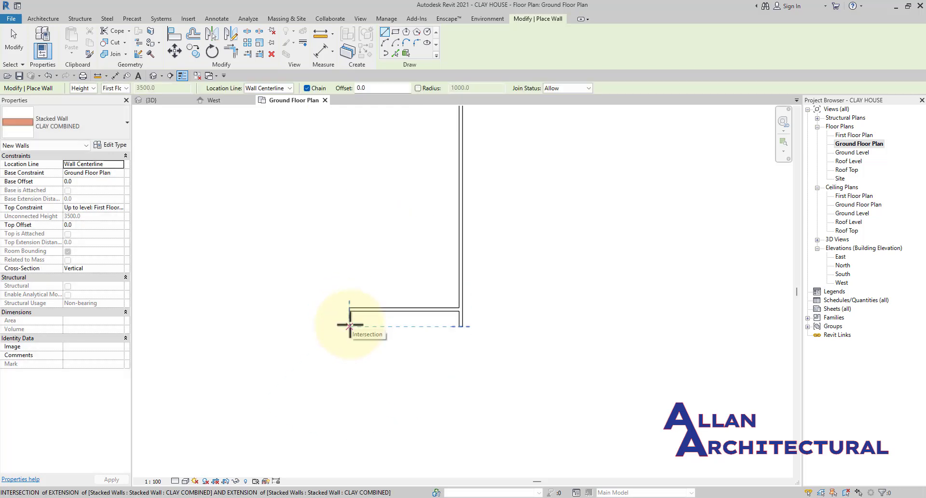
# - Draw a 7500 mm wall north from the point aligned with the short wall's west end and the long wall's south end
pyautogui.click(350, 324)
pyautogui.scroll(-3, 349, 282)
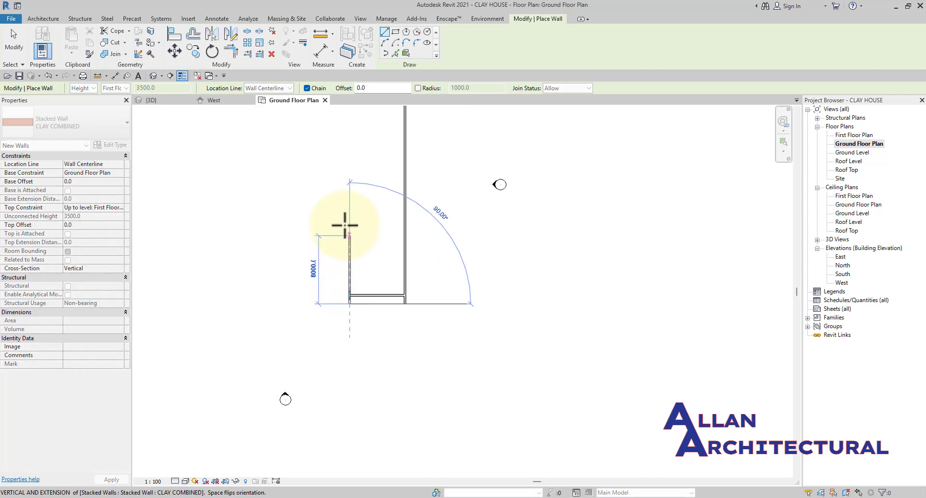
pyautogui.scroll(2, 343, 202)
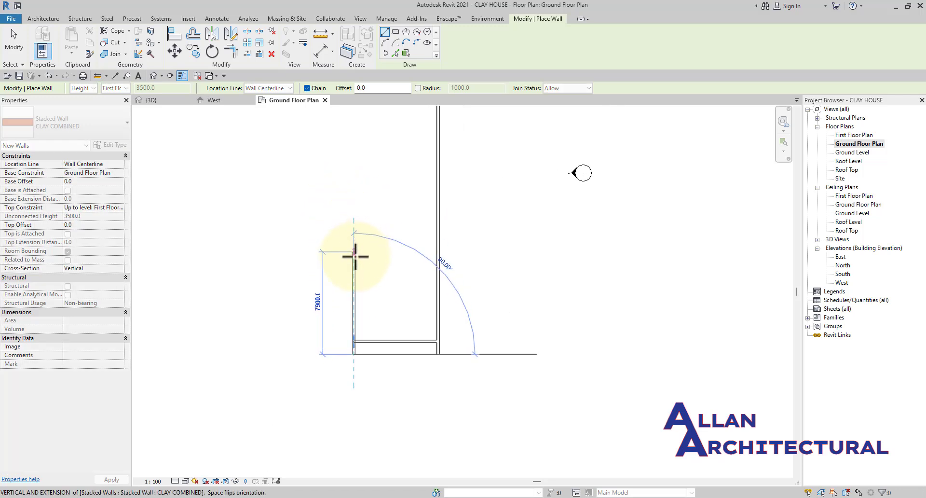
pyautogui.scroll(1, 354, 256)
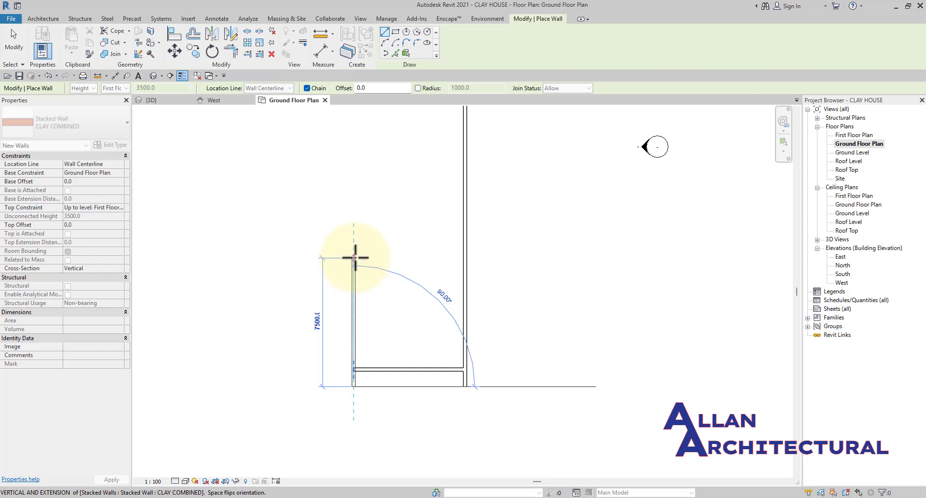
pyautogui.click(354, 257)
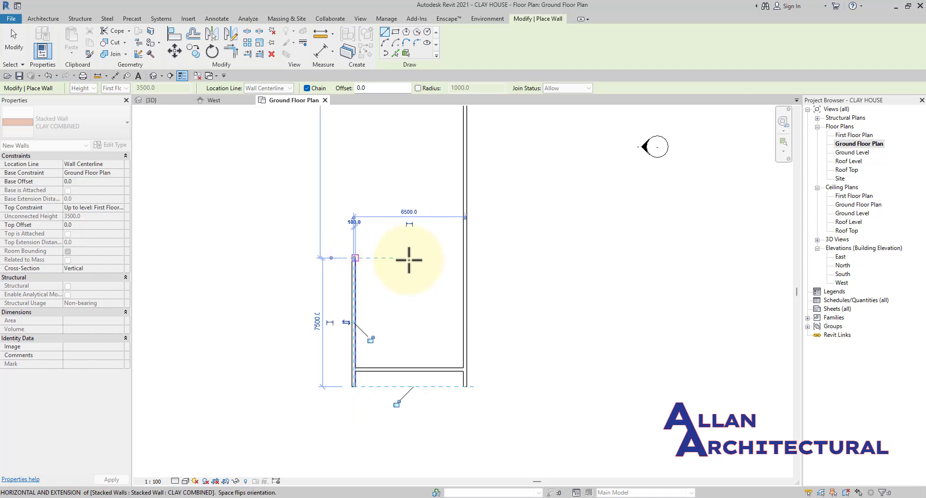
# - Close the room with a 6500 mm wall running east from the 7500 mm wall's north end to the long wall
pyautogui.scroll(2, 463, 257)
pyautogui.click(446, 254)
pyautogui.scroll(-3, 432, 256)
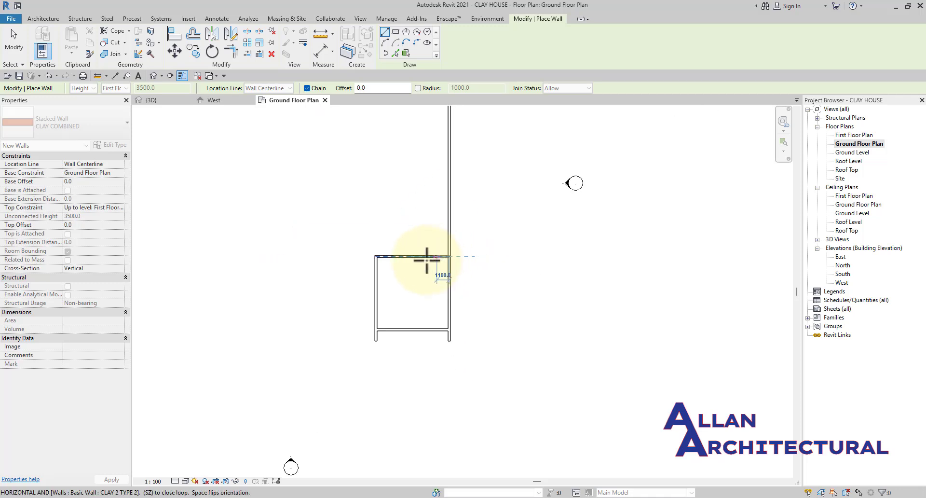
pyautogui.press('Escape')
pyautogui.scroll(-3, 333, 283)
pyautogui.moveTo(348, 305); pyautogui.dragTo(405, 358, button='middle')
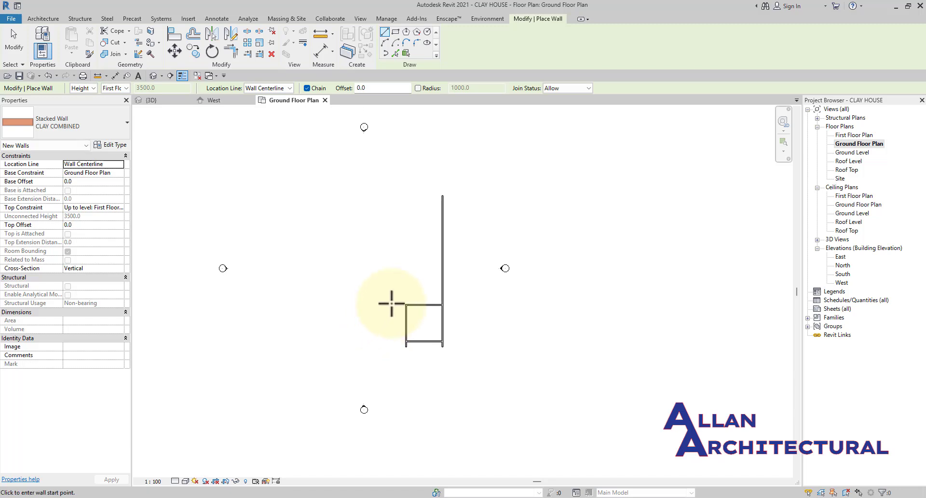
pyautogui.press('Escape')
pyautogui.moveTo(478, 284); pyautogui.dragTo(471, 304, button='middle')
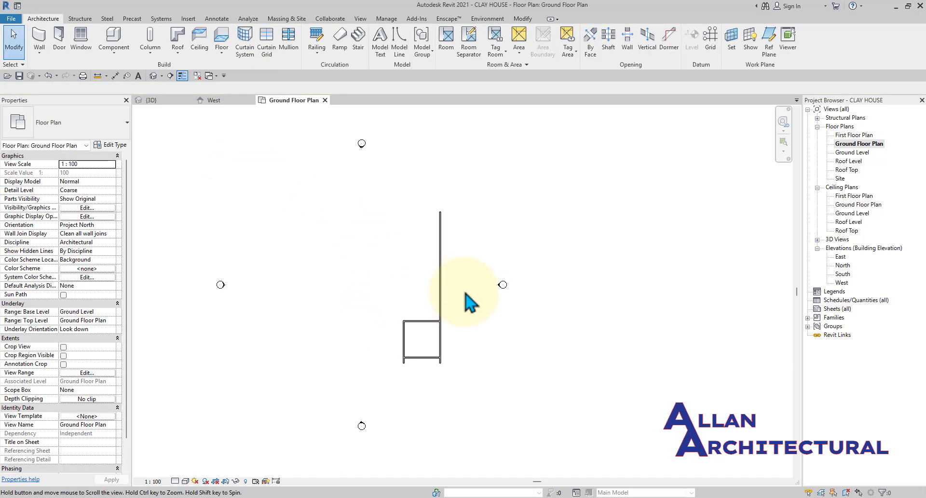
# - Open the 3D view and examine the striped clay walls and their extended corners from several angles
pyautogui.scroll(-2, 410, 255)
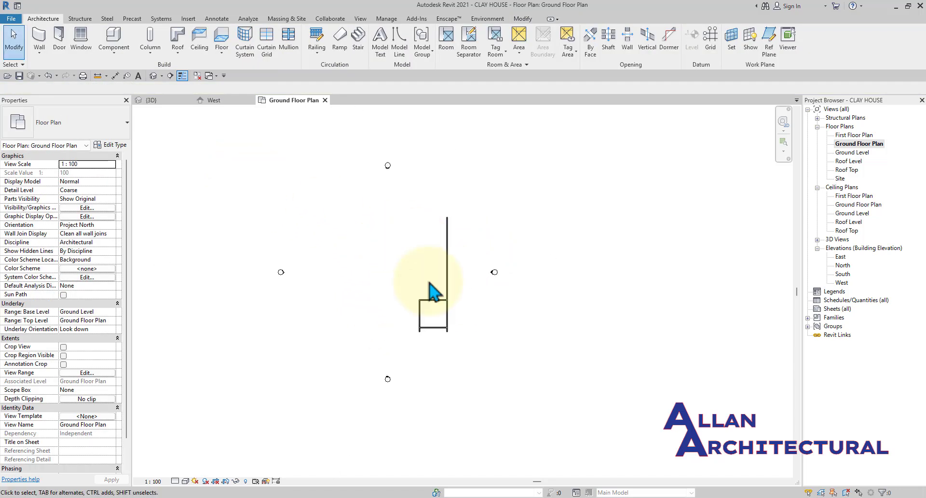
pyautogui.scroll(3, 427, 313)
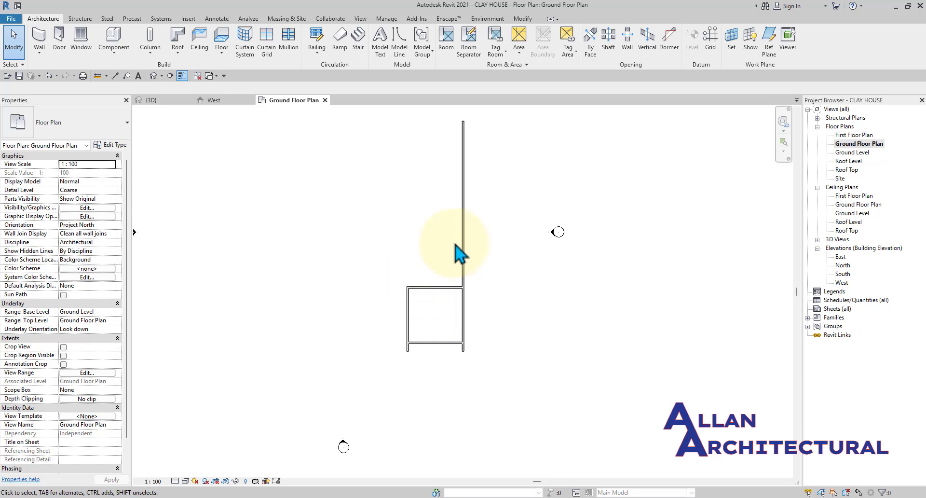
pyautogui.click(164, 101)
pyautogui.keyDown('shift'); pyautogui.moveTo(437, 257); pyautogui.dragTo(589, 304, button='middle'); pyautogui.keyUp('shift')
pyautogui.scroll(5, 530, 303)
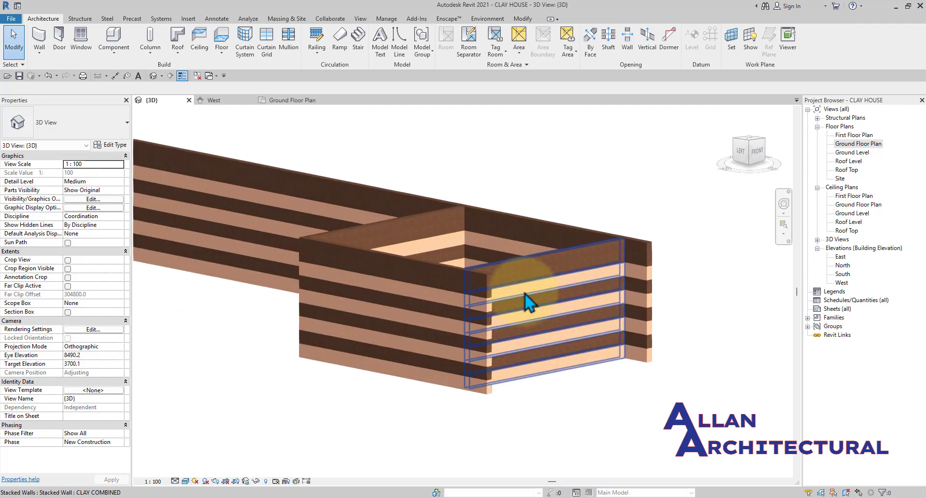
pyautogui.keyDown('shift'); pyautogui.moveTo(529, 302); pyautogui.dragTo(514, 276, button='middle'); pyautogui.keyUp('shift')
pyautogui.scroll(-3, 512, 258)
pyautogui.moveTo(484, 248); pyautogui.dragTo(553, 251, button='middle')
pyautogui.scroll(-2, 487, 234)
pyautogui.scroll(2, 491, 221)
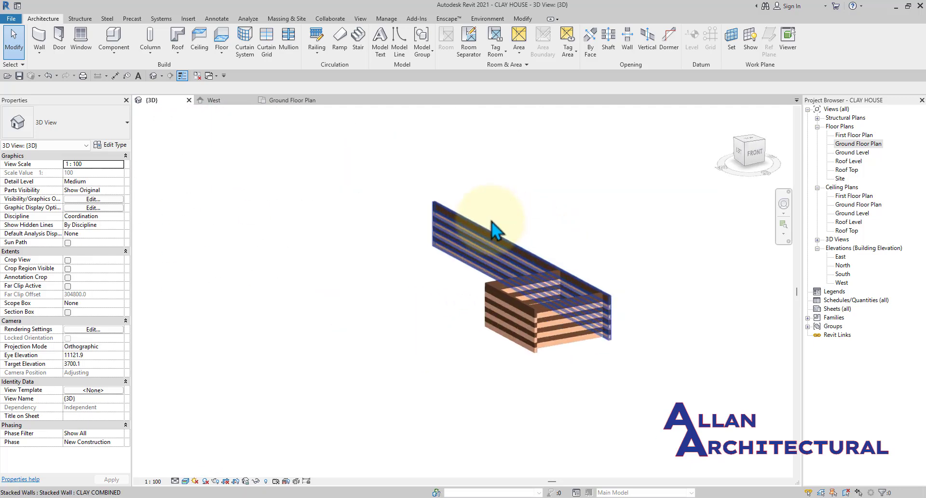
# - On the ground floor plan, create a similar wall 7500 mm north, starting 5000 mm west of the room's southwest wall end
pyautogui.click(285, 101)
pyautogui.scroll(-2, 444, 232)
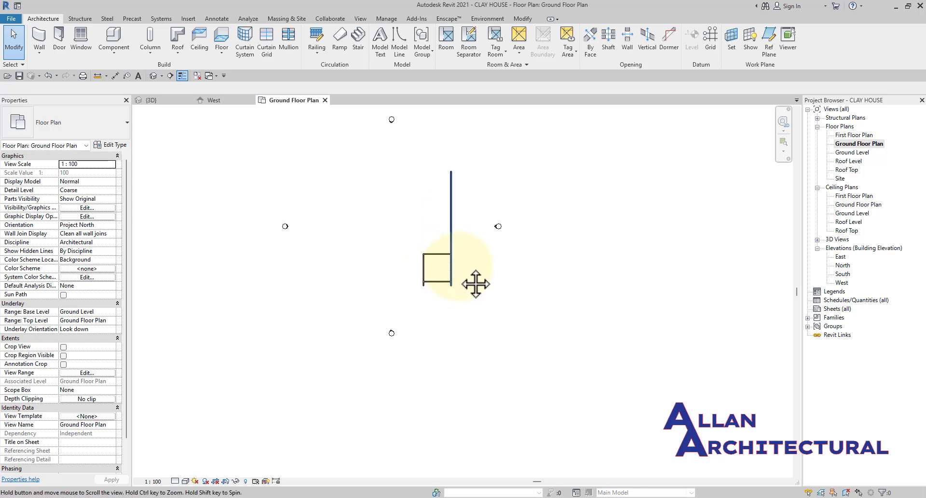
pyautogui.moveTo(475, 284); pyautogui.dragTo(484, 287, button='middle')
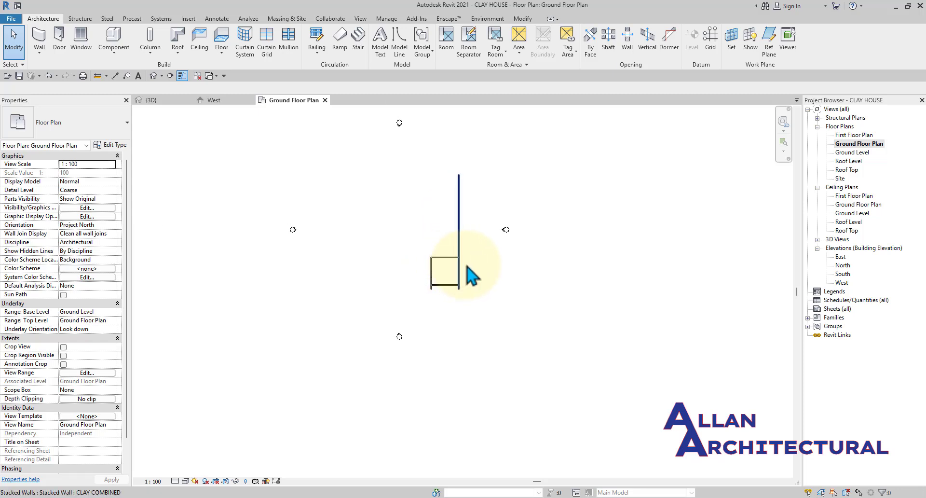
pyautogui.scroll(2, 432, 280)
pyautogui.click(432, 281)
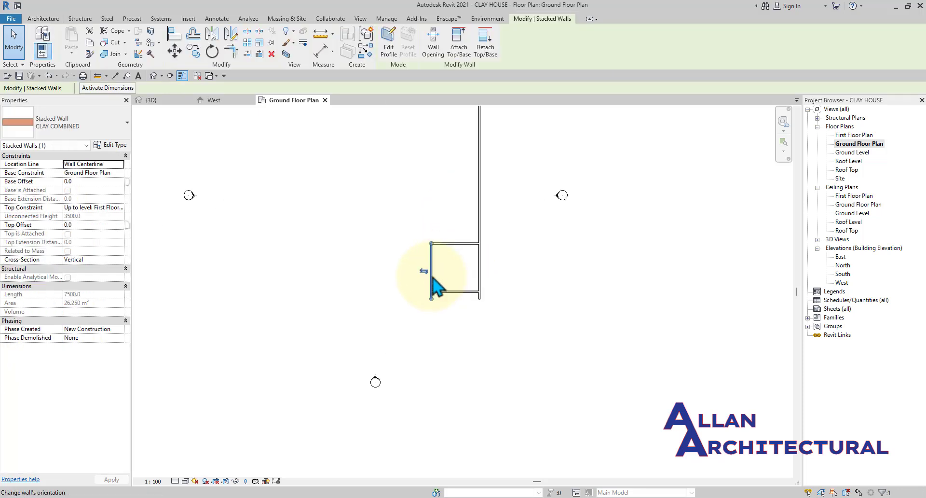
pyautogui.scroll(2, 432, 280)
pyautogui.press('c')
pyautogui.press('s')
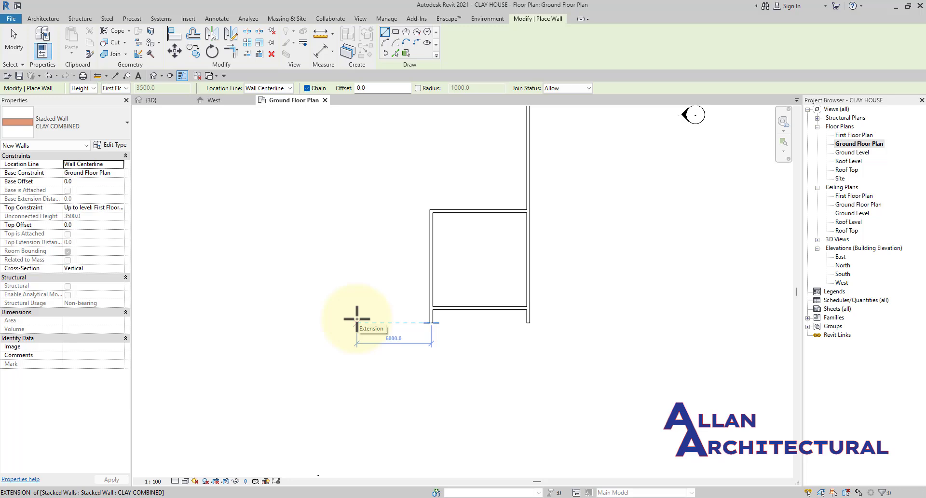
pyautogui.click(357, 318)
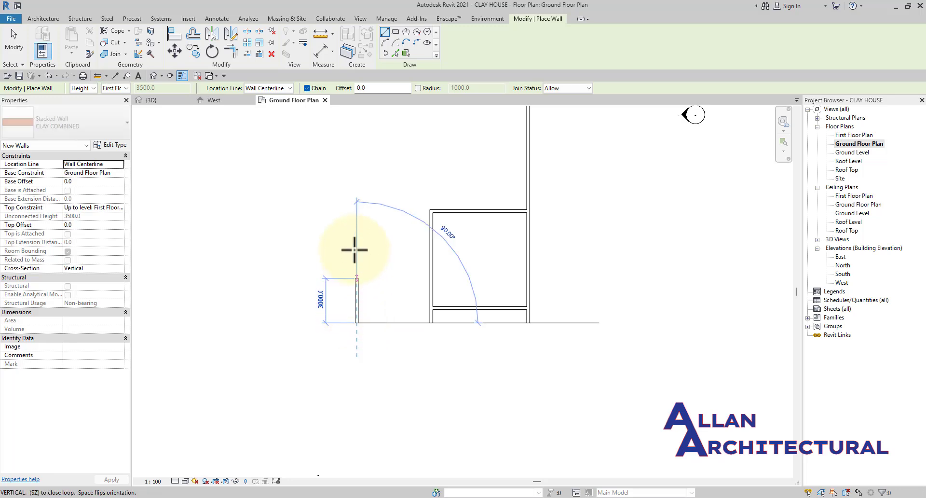
pyautogui.click(352, 210)
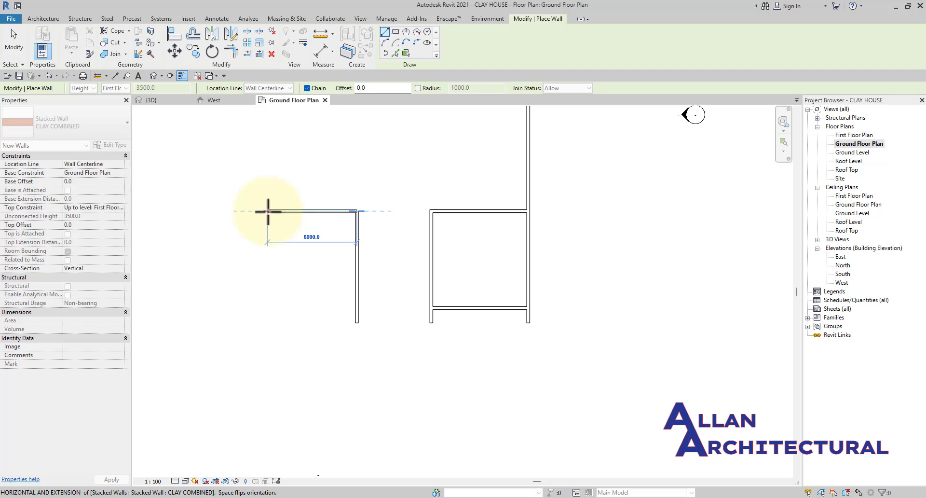
# - Continue the middle room with a 6000 mm wall west and a 7500 mm wall south, level with the starting wall's end
pyautogui.click(267, 211)
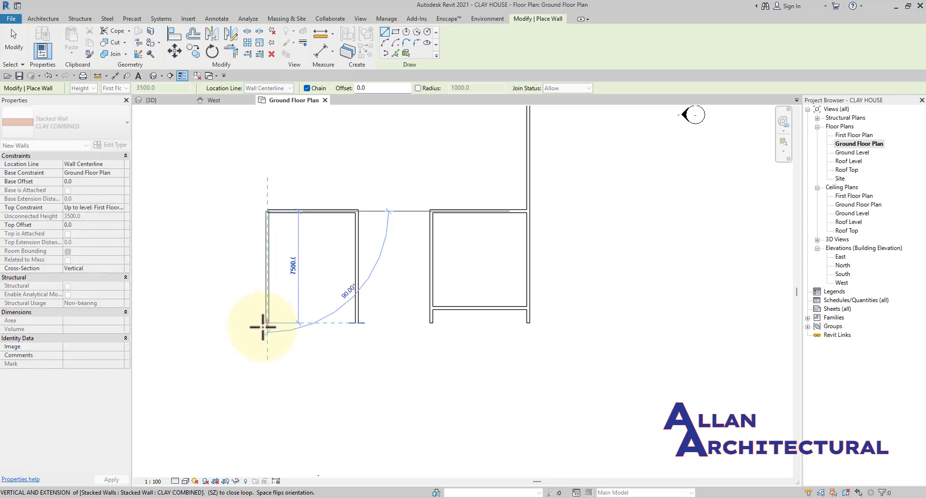
pyautogui.moveTo(298, 342); pyautogui.dragTo(329, 337, button='middle')
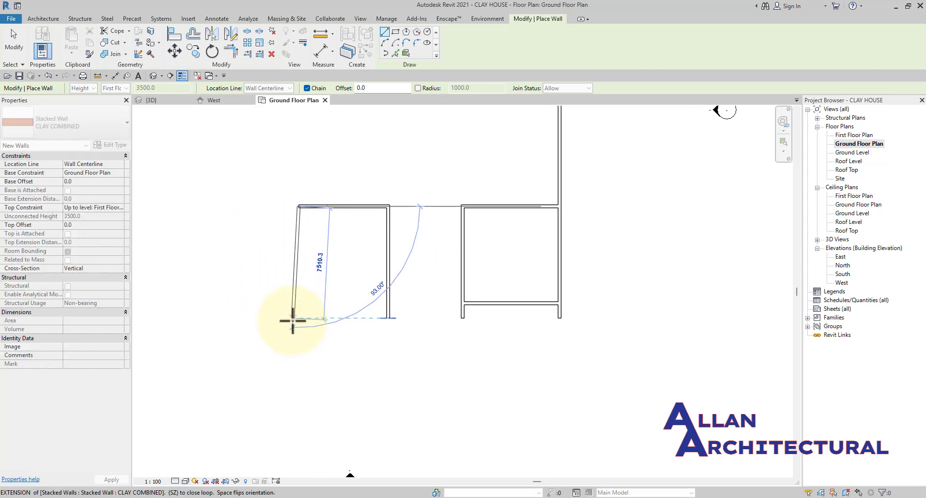
pyautogui.scroll(2, 290, 321)
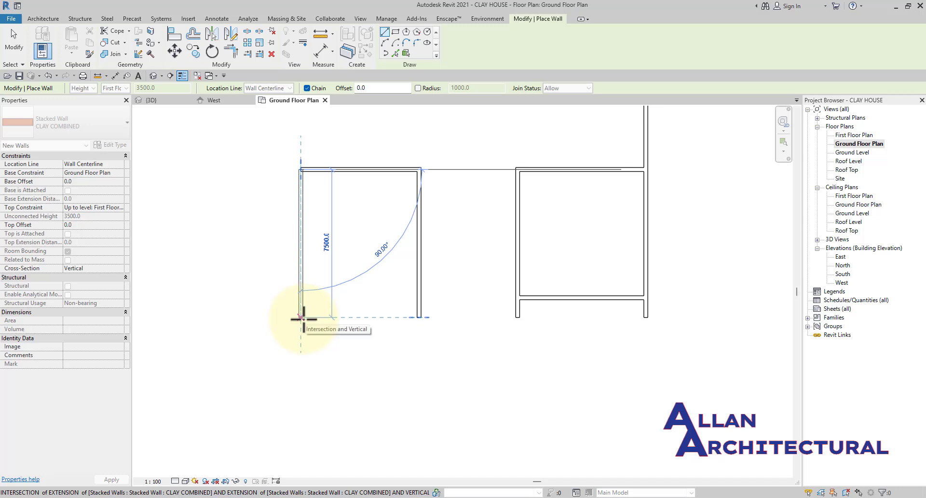
pyautogui.click(303, 318)
pyautogui.press('Escape')
# - Draw a 7500 mm wall north, starting 3000 mm west of the middle room's southwest wall end
pyautogui.scroll(-2, 330, 304)
pyautogui.scroll(-3, 391, 291)
pyautogui.moveTo(273, 298); pyautogui.dragTo(360, 314, button='middle')
pyautogui.scroll(1, 367, 309)
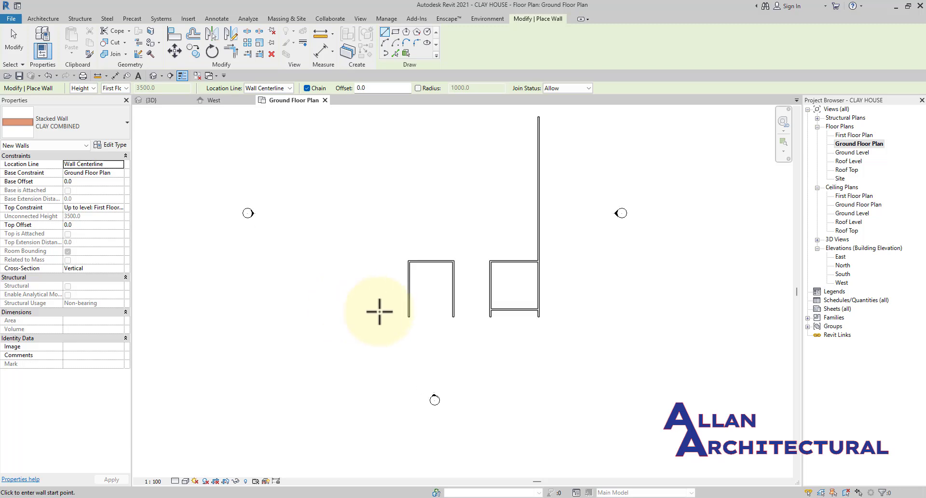
pyautogui.scroll(2, 379, 311)
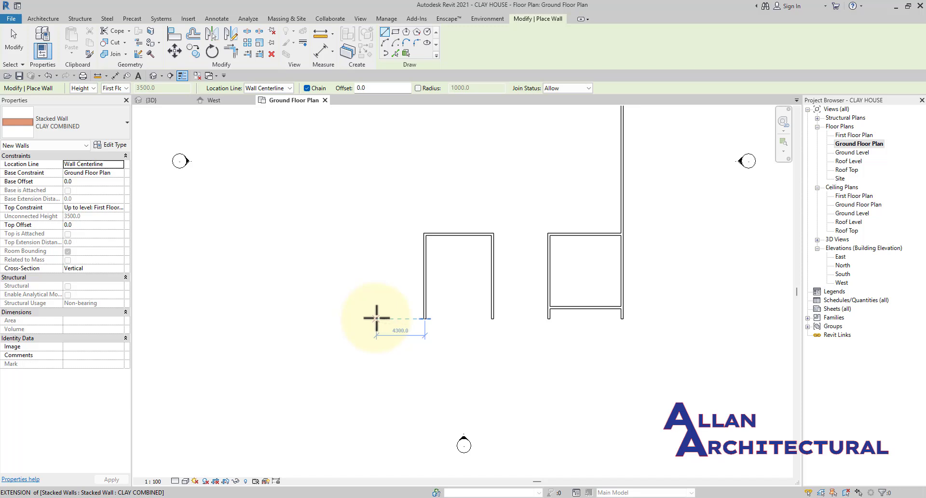
pyautogui.scroll(2, 376, 318)
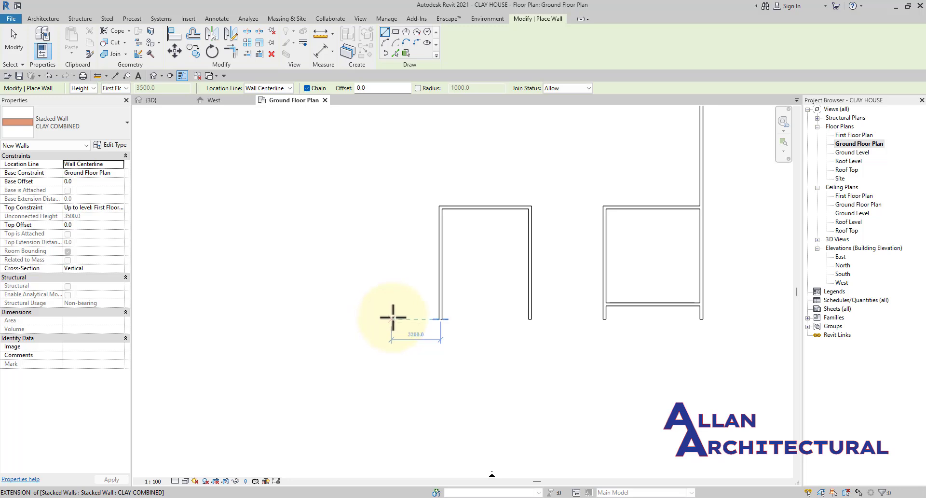
pyautogui.scroll(1, 404, 317)
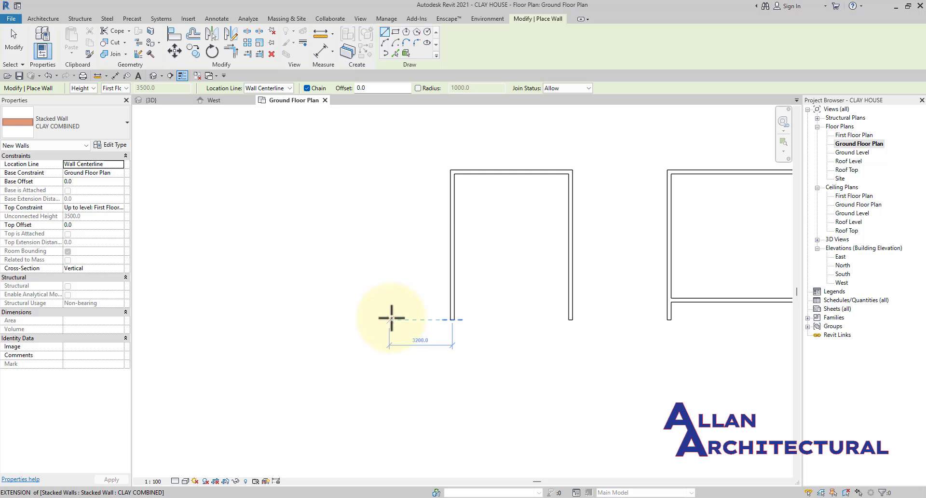
pyautogui.click(394, 319)
pyautogui.scroll(-2, 392, 306)
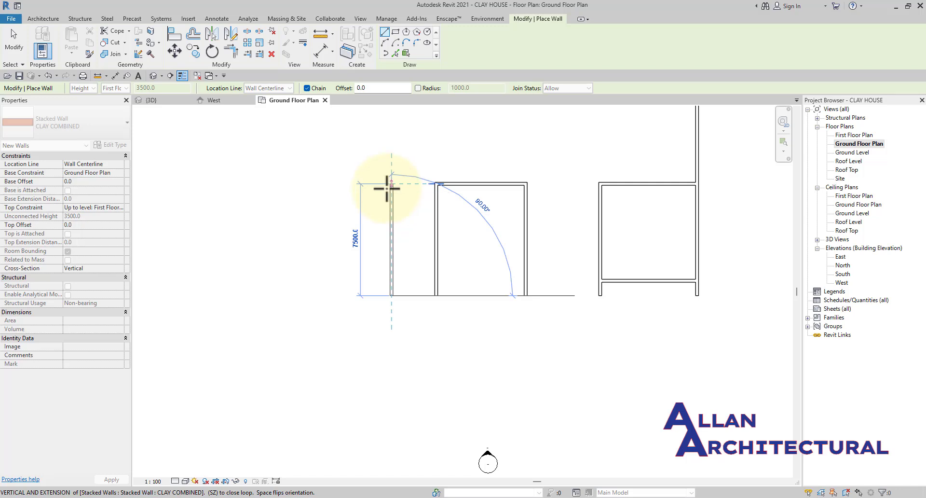
pyautogui.click(391, 184)
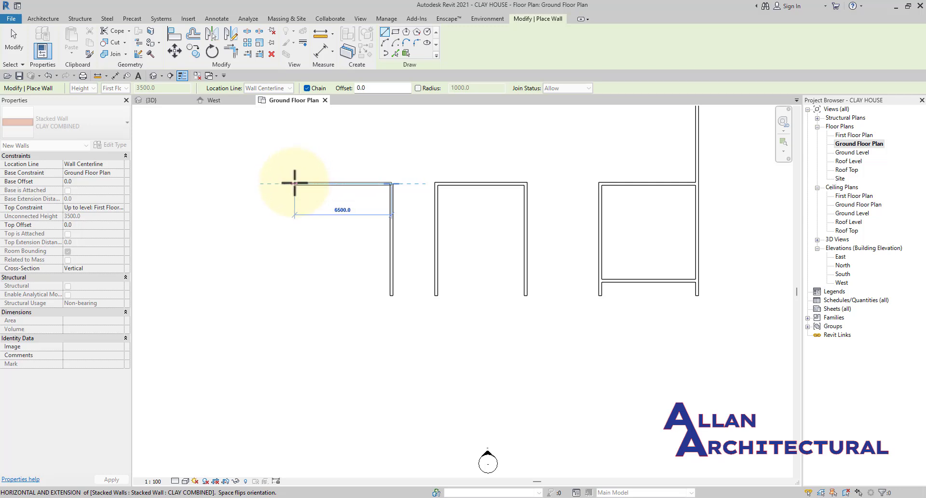
# - Continue the west room with a 6500 mm wall west and a 7500 mm wall south, then end the chain
pyautogui.click(294, 182)
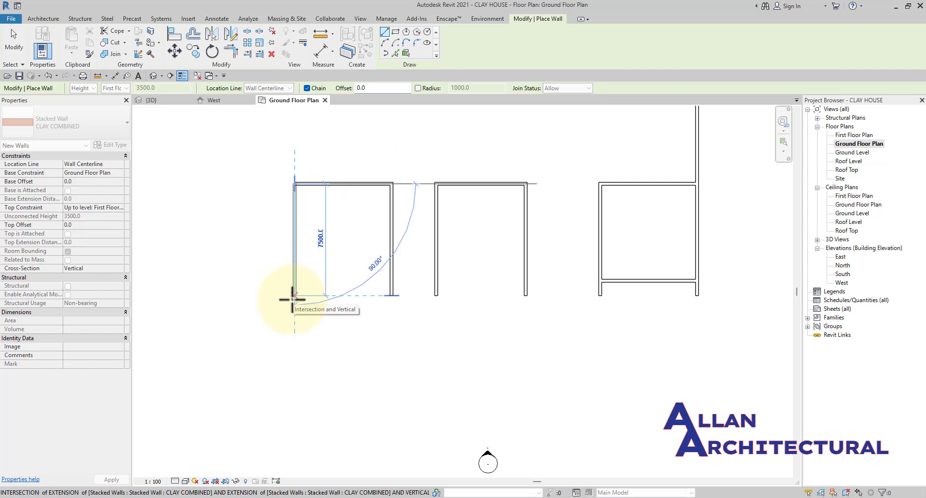
pyautogui.click(294, 297)
pyautogui.press('Escape')
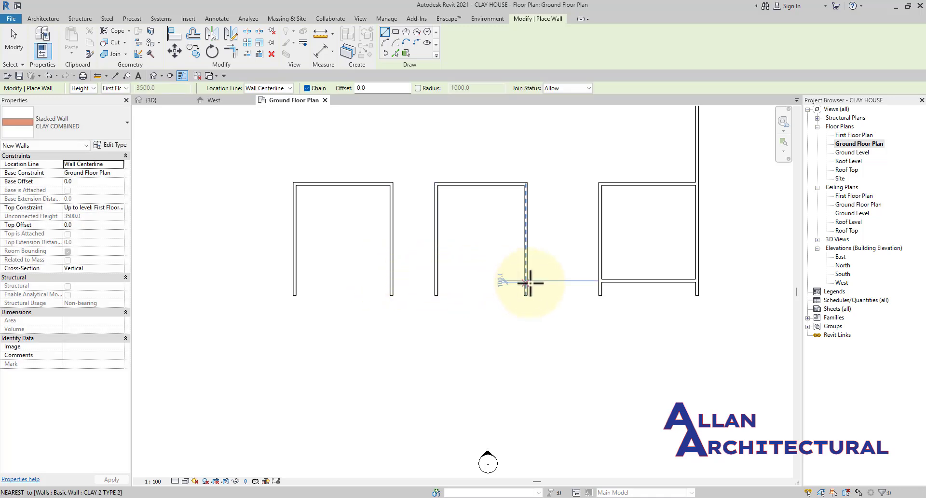
# - Draw a wall west from the east room's south wall, in line with it, through to the middle room's west wall
pyautogui.scroll(3, 592, 279)
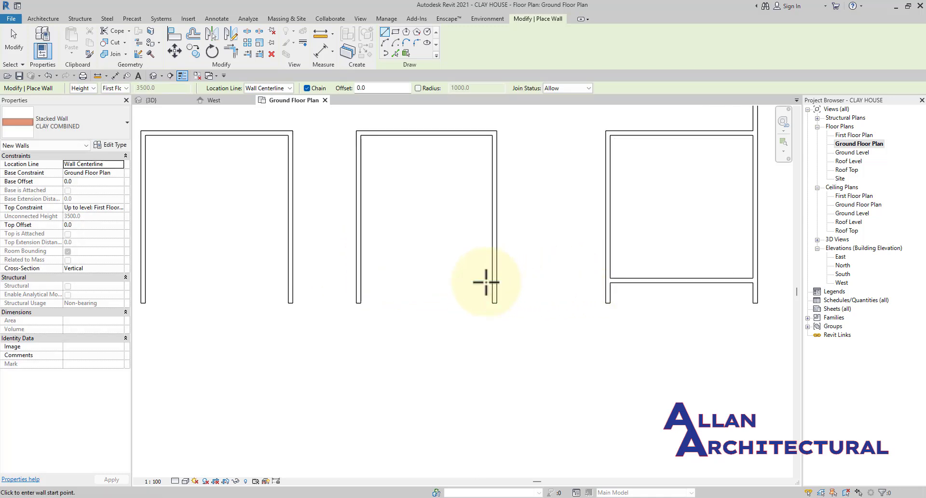
pyautogui.click(608, 281)
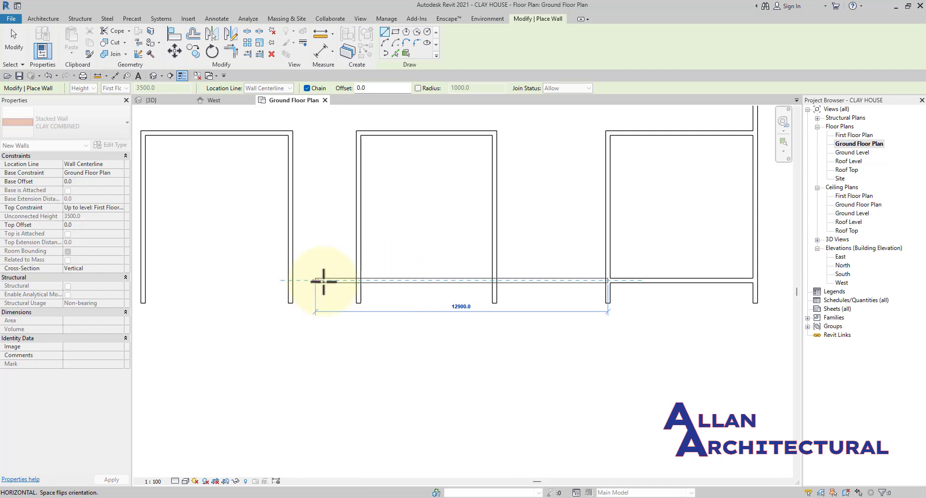
pyautogui.scroll(-2, 322, 281)
pyautogui.moveTo(295, 279); pyautogui.dragTo(387, 275, button='middle')
pyautogui.scroll(-1, 390, 275)
pyautogui.scroll(5, 424, 274)
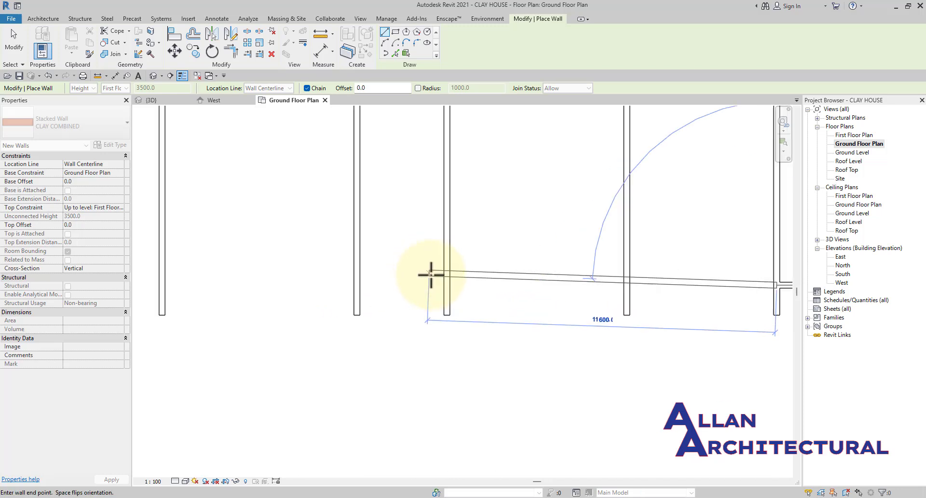
pyautogui.scroll(3, 445, 281)
pyautogui.click(445, 286)
pyautogui.scroll(-2, 445, 270)
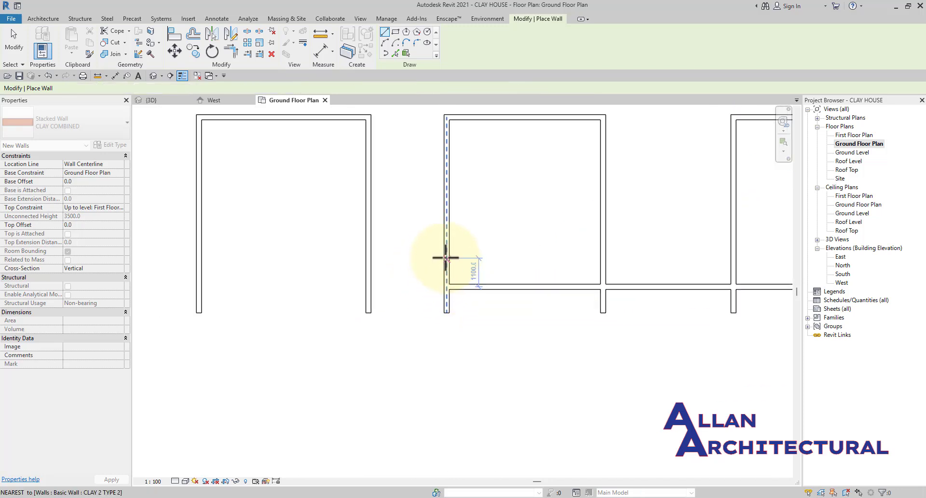
pyautogui.press('Escape')
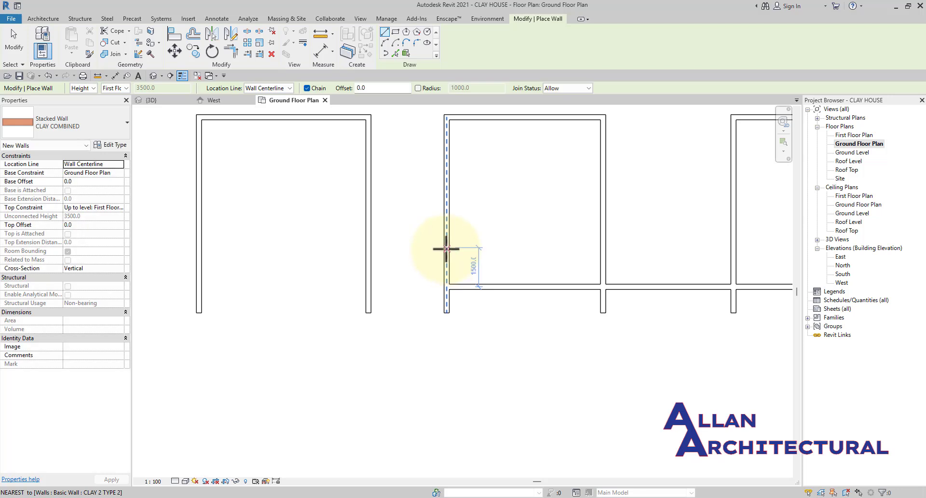
# - Link the middle and west rooms with a 3000 mm wall, 1500 mm north of the middle room's south wall
pyautogui.click(446, 249)
pyautogui.click(368, 248)
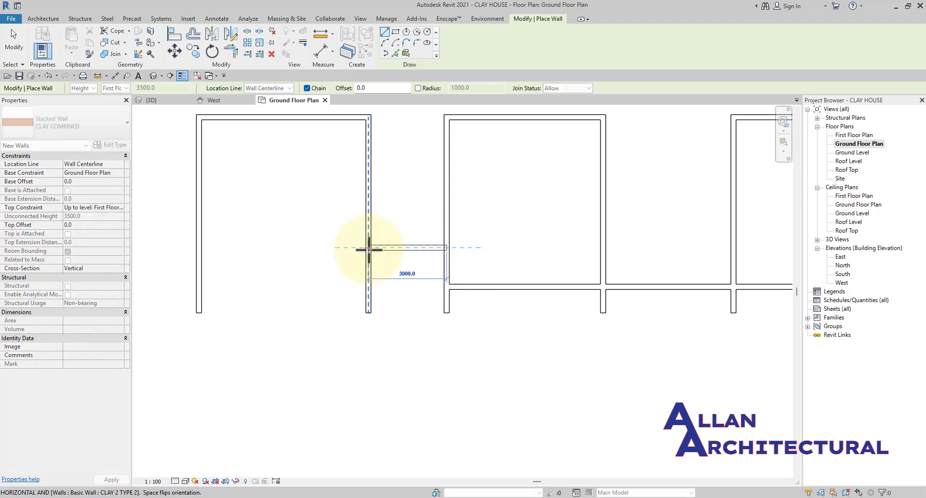
pyautogui.press('Escape')
pyautogui.press('Escape')
pyautogui.scroll(-3, 410, 252)
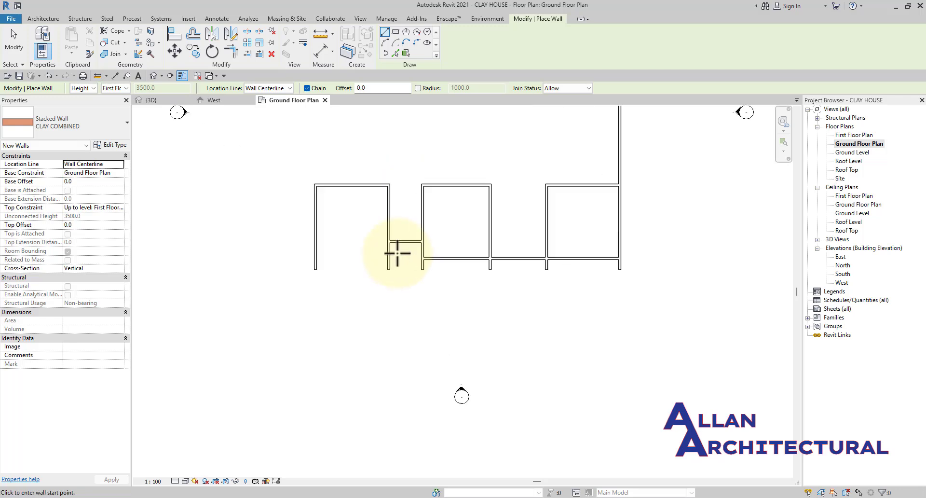
# - Close the west room with a 6500 mm wall between its side walls, about 900 mm north of their south ends
pyautogui.scroll(4, 388, 258)
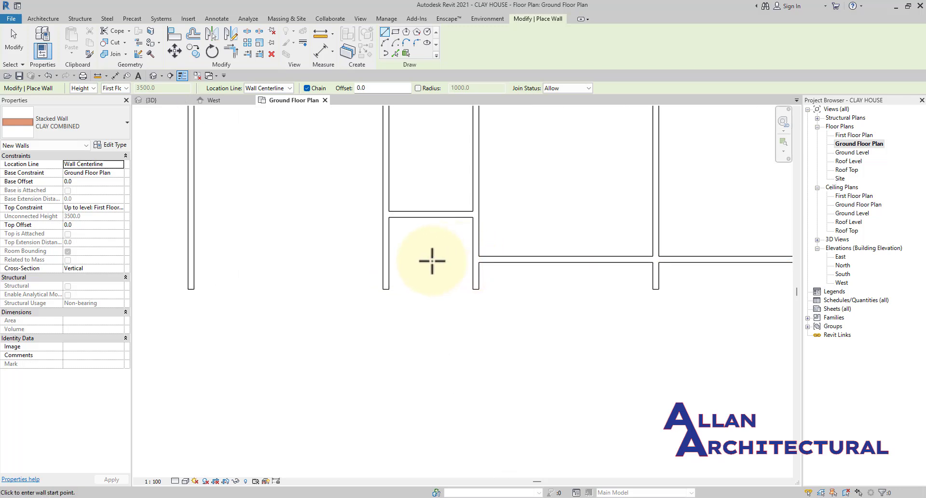
pyautogui.click(385, 261)
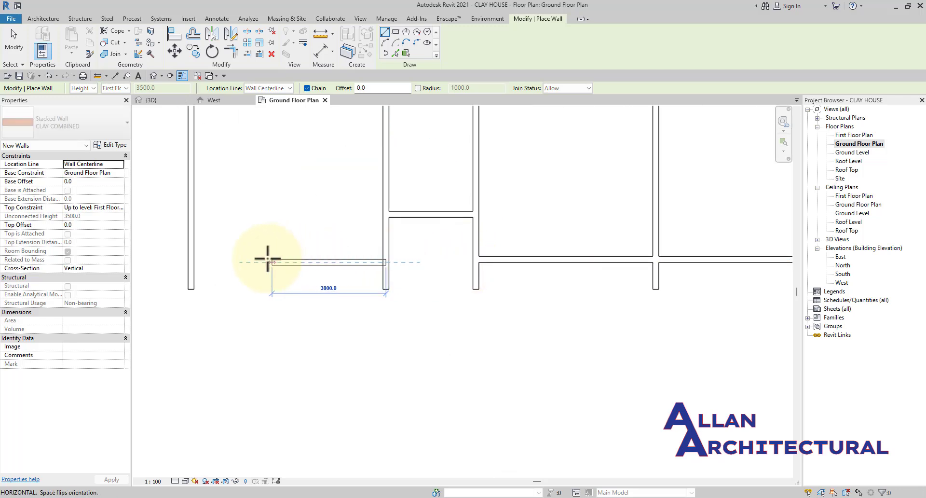
pyautogui.click(188, 262)
pyautogui.scroll(-3, 217, 256)
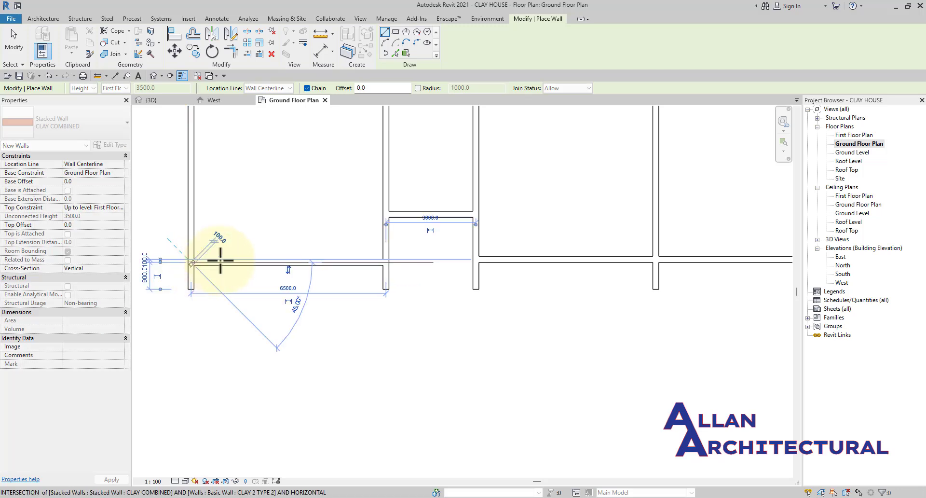
pyautogui.press('Escape')
pyautogui.scroll(-2, 337, 293)
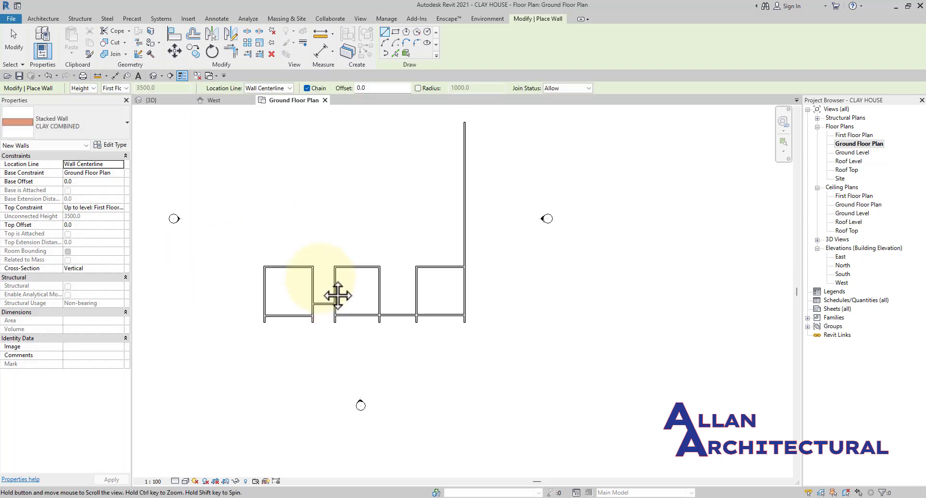
# - Draw a 2000 mm wall north from the west room's northwest corner and leave the wall command
pyautogui.scroll(2, 277, 259)
pyautogui.click(256, 268)
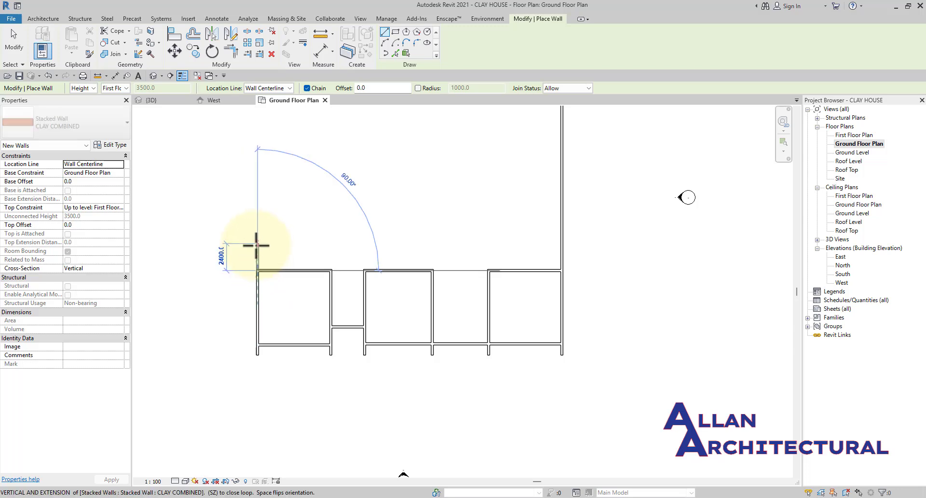
pyautogui.scroll(2, 257, 238)
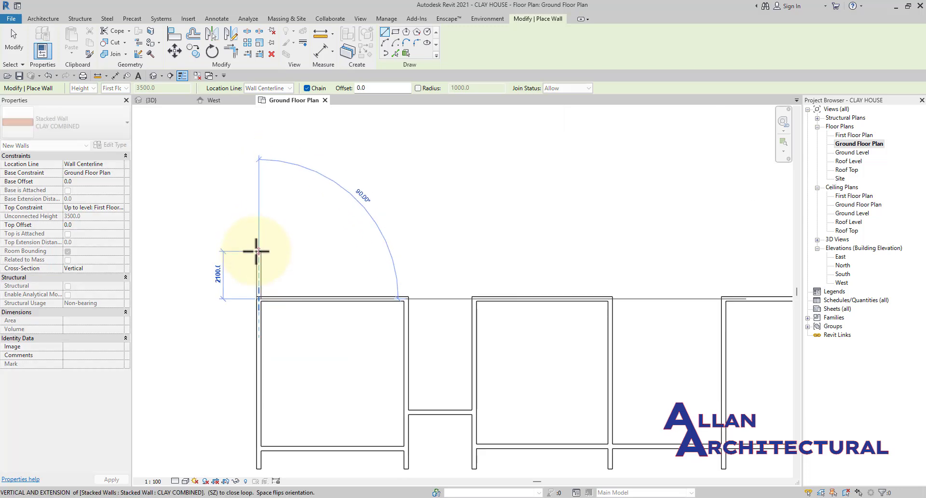
pyautogui.scroll(1, 256, 251)
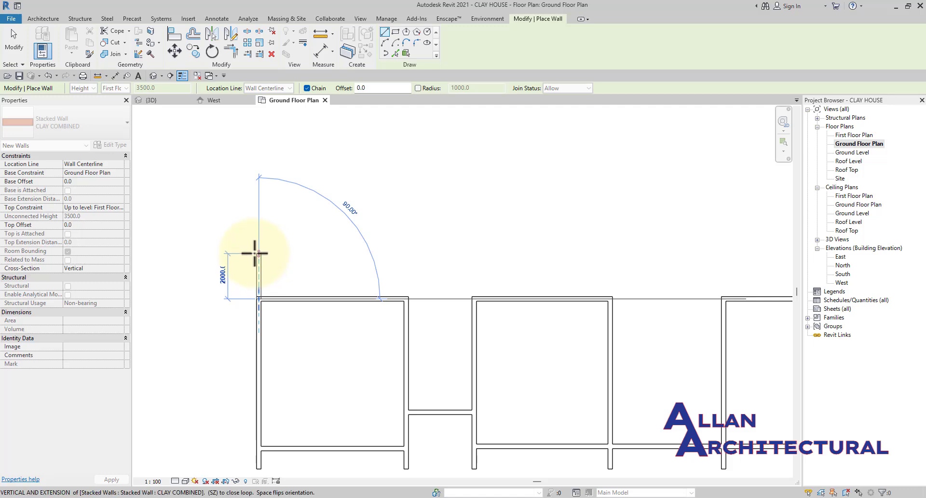
pyautogui.press('Escape')
pyautogui.press('Escape')
pyautogui.scroll(-5, 414, 273)
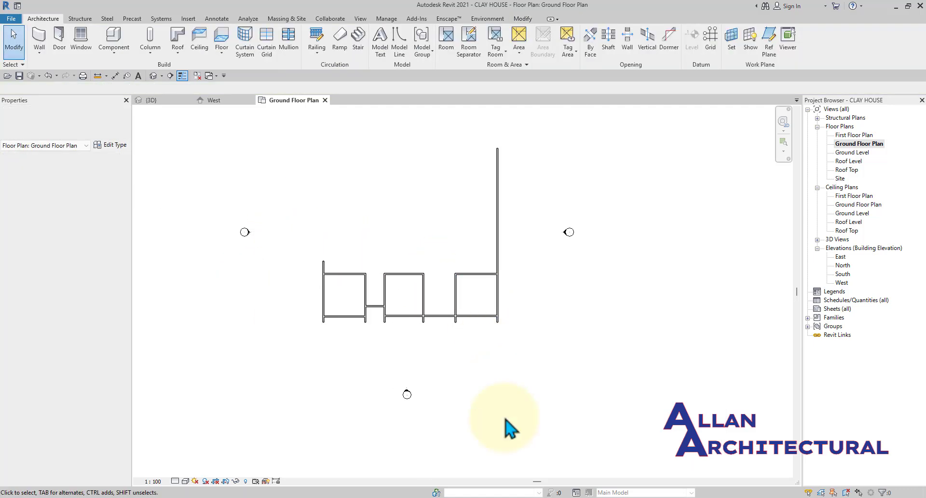
# - Switch to the photo viewer and examine the reference photo of the clay house's walls, doors and windows up close
pyautogui.click(542, 497)
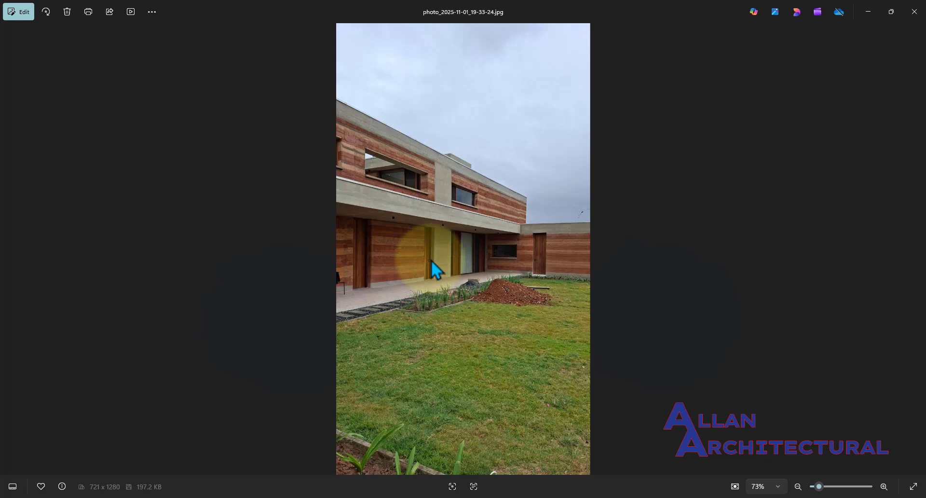
pyautogui.scroll(2, 431, 259)
pyautogui.scroll(2, 434, 270)
pyautogui.scroll(-3, 433, 269)
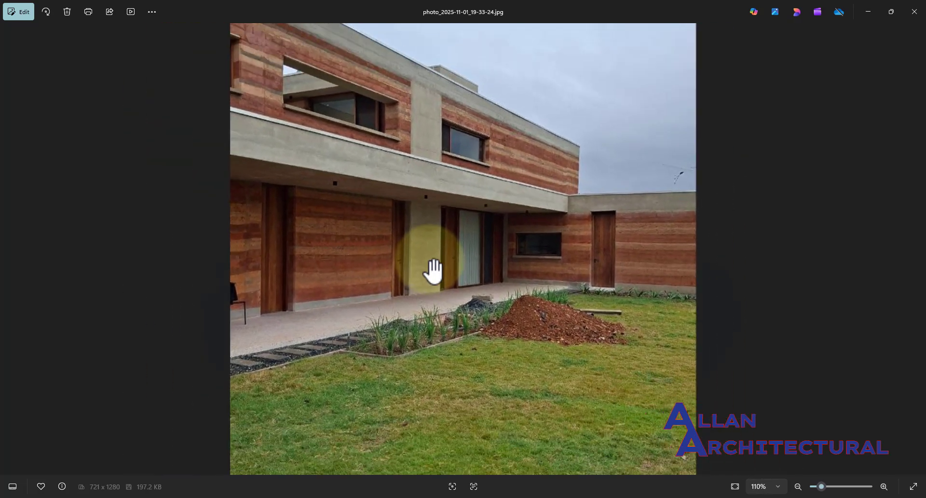
pyautogui.scroll(-1, 433, 268)
pyautogui.scroll(3, 434, 268)
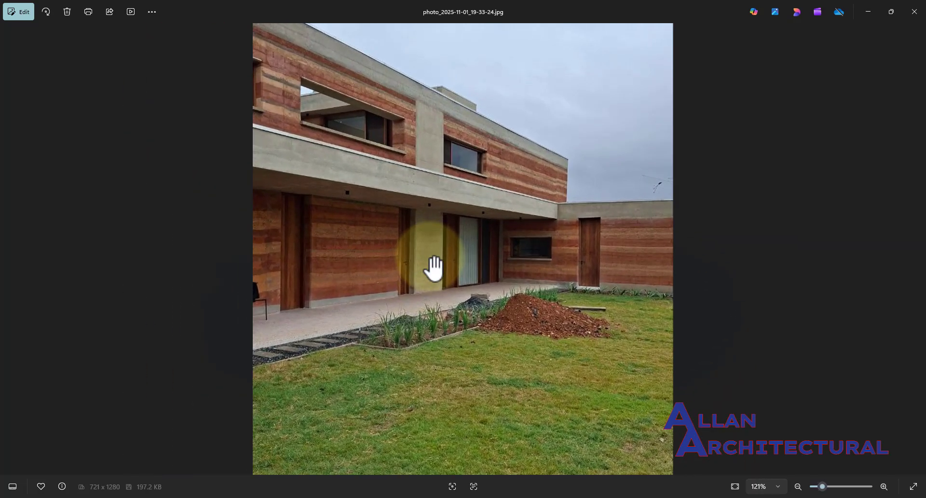
# - Browse the remaining reference photos of the clay house, including facades, windows and doors, and return to the Revit ground floor plan
pyautogui.press('Right')
pyautogui.press('Right')
pyautogui.press('Right')
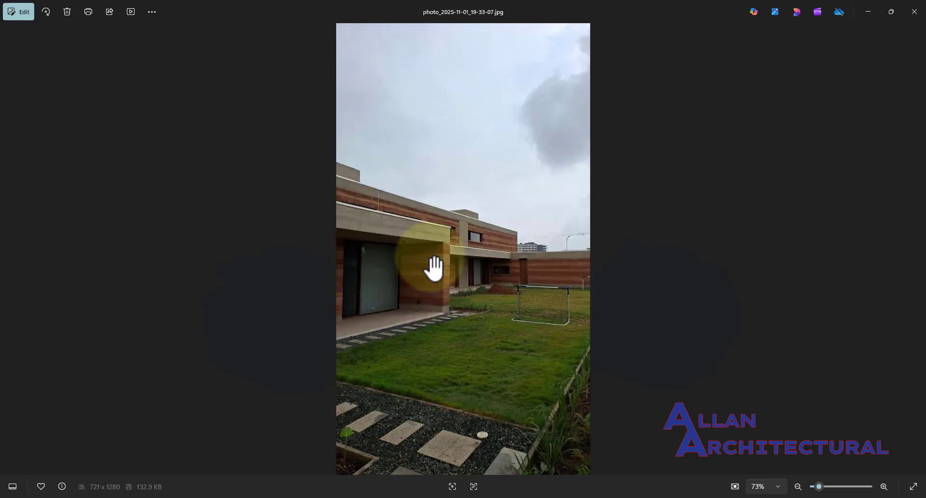
pyautogui.press('Right')
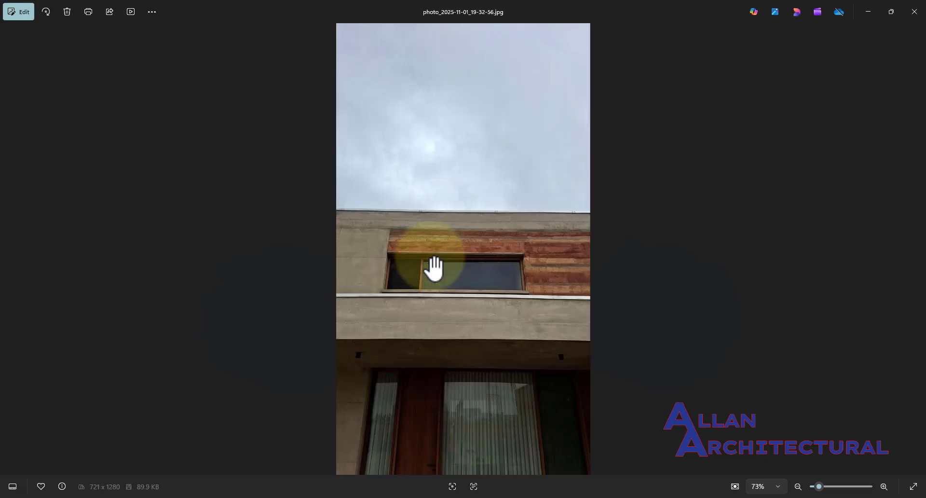
pyautogui.press('Right')
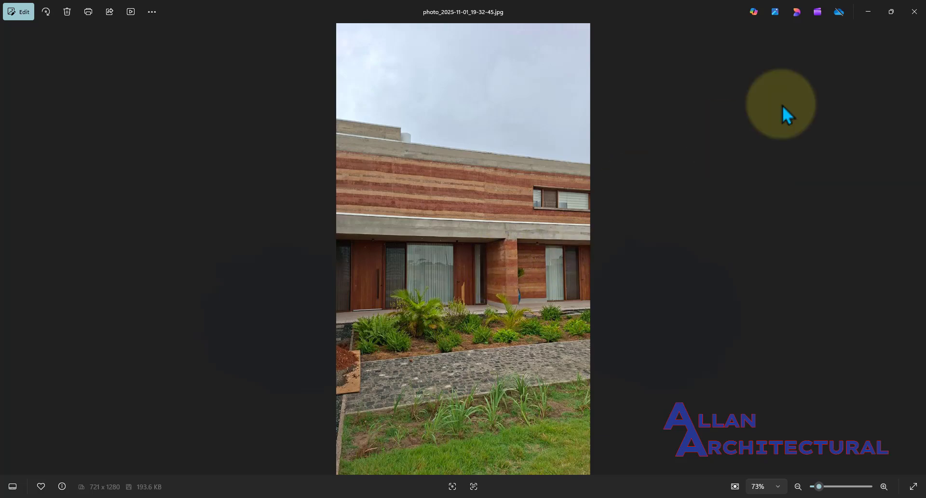
pyautogui.click(873, 11)
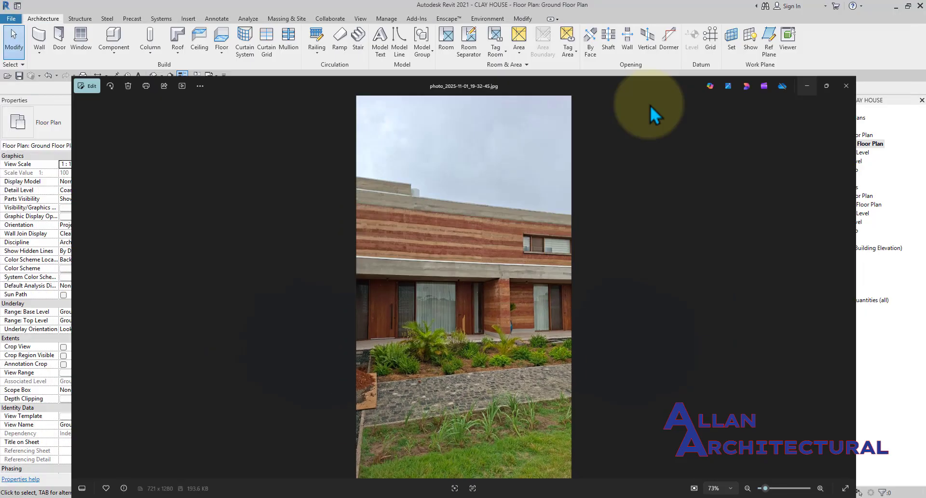
# - Activate the aligned dimension command and set it to reference wall faces
pyautogui.scroll(4, 323, 256)
pyautogui.scroll(3, 310, 258)
pyautogui.click(308, 251)
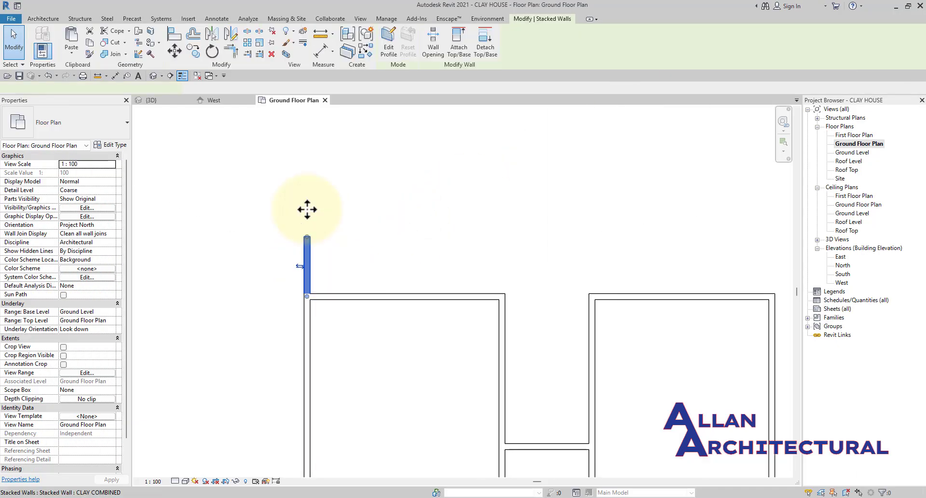
pyautogui.press('Escape')
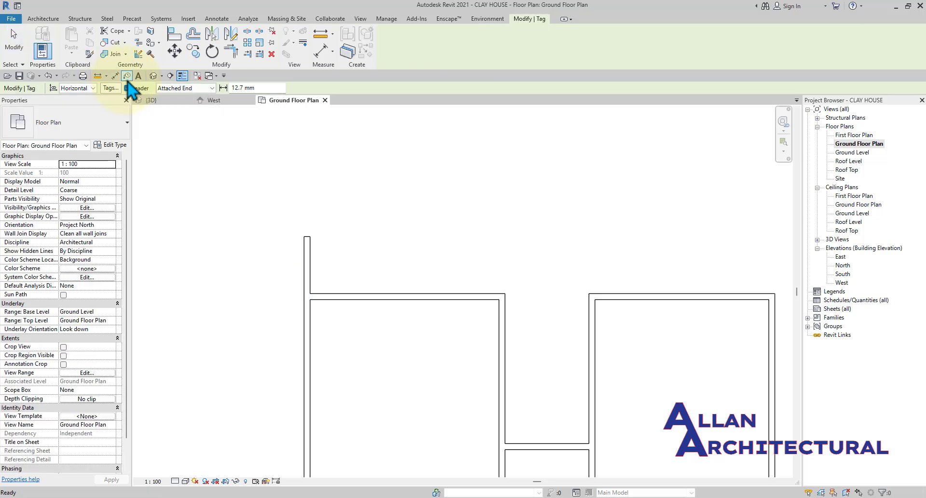
pyautogui.click(114, 76)
pyautogui.scroll(3, 330, 287)
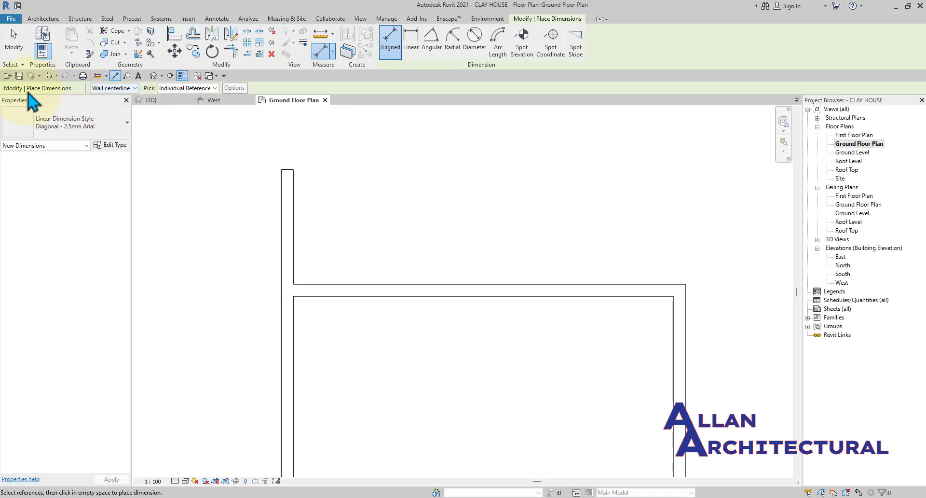
pyautogui.click(134, 89)
pyautogui.click(135, 106)
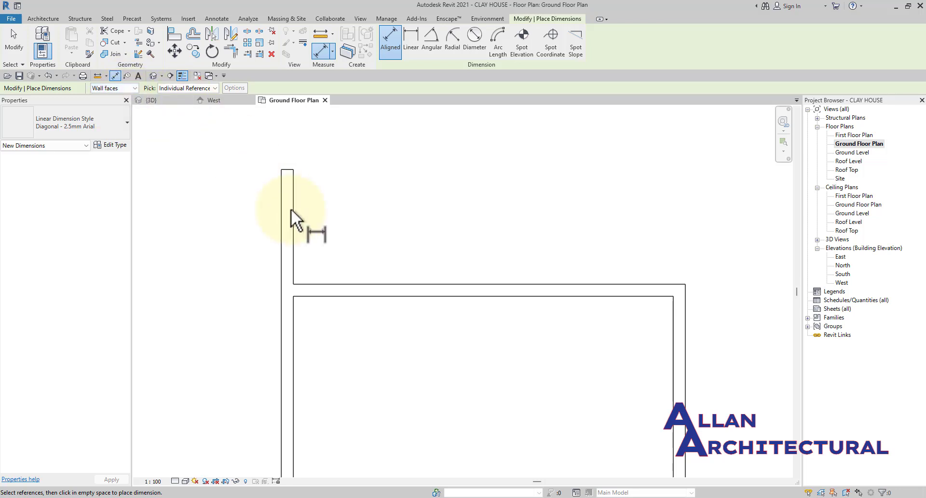
pyautogui.scroll(-3, 313, 280)
pyautogui.moveTo(354, 278); pyautogui.dragTo(289, 274, button='middle')
pyautogui.scroll(1, 292, 275)
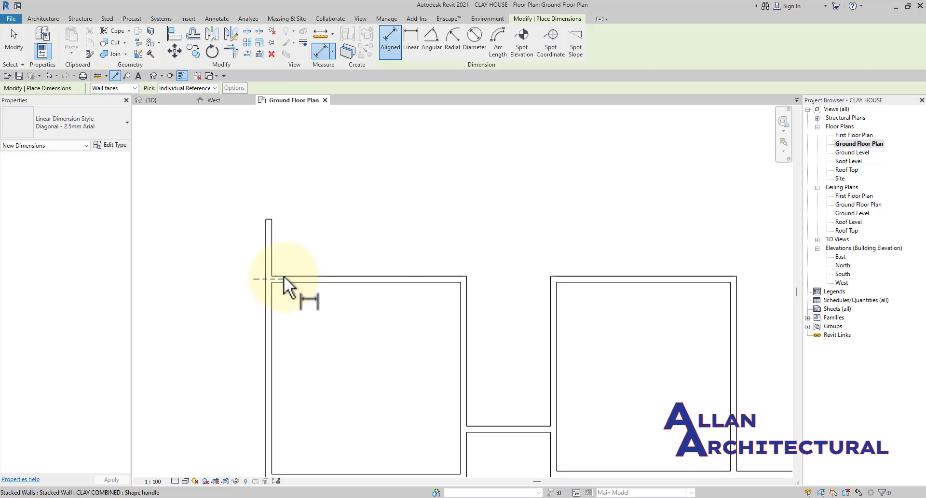
# - Set the ground floor plan's detail level to Fine and turn off thin lines
pyautogui.click(174, 482)
pyautogui.click(185, 470)
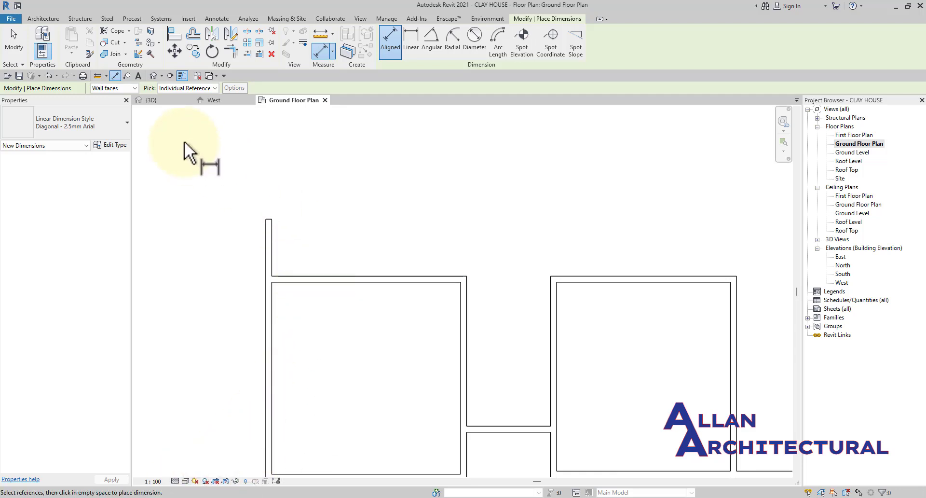
pyautogui.scroll(8, 316, 287)
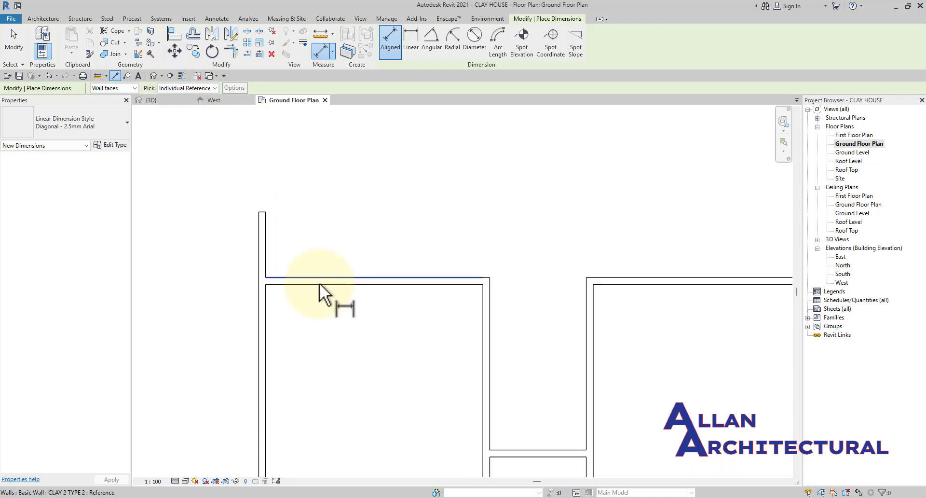
pyautogui.scroll(5, 338, 243)
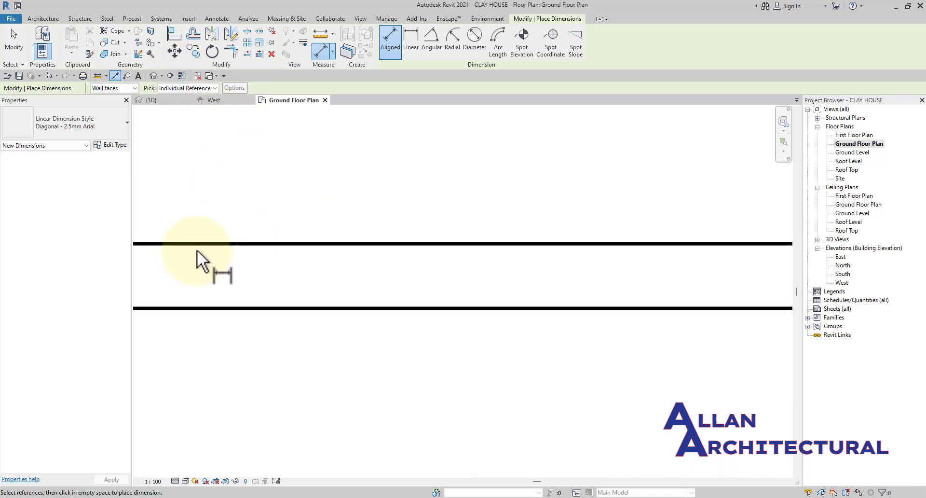
pyautogui.click(182, 76)
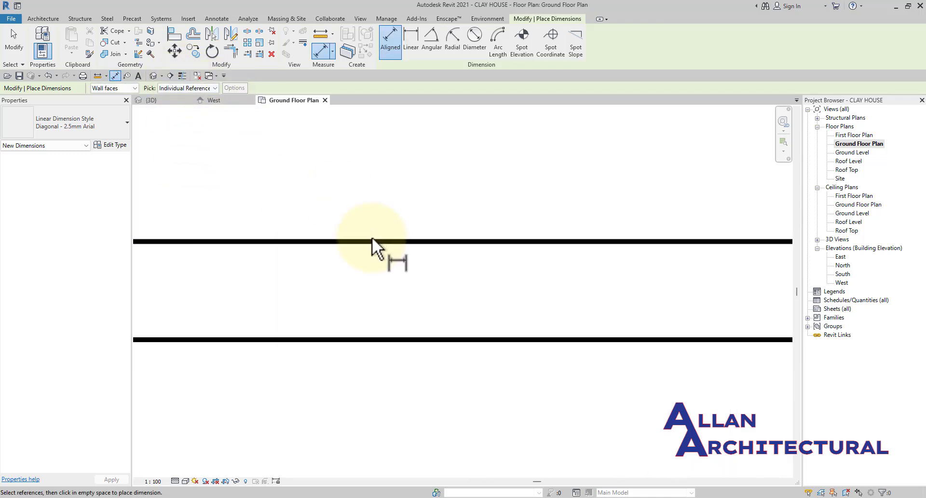
pyautogui.scroll(-10, 374, 238)
pyautogui.scroll(-5, 410, 279)
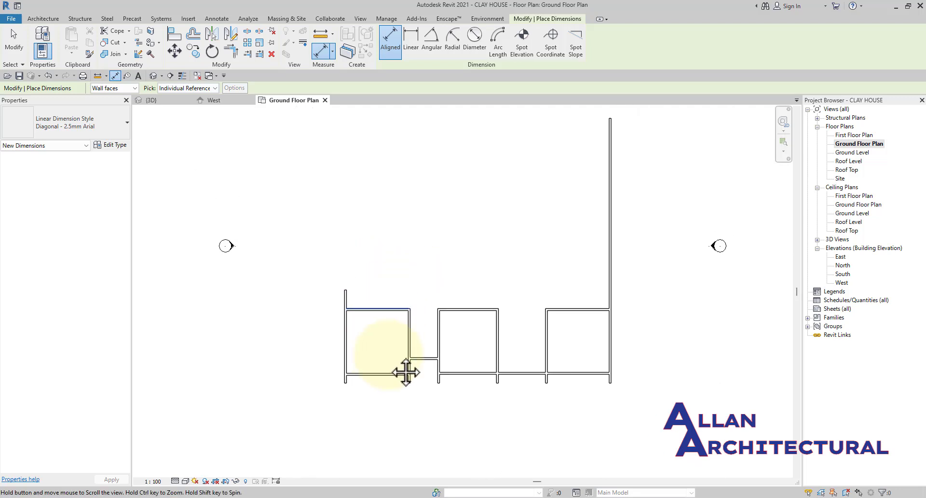
# - Dimension the wall stub projecting north of the west room, from the room's north wall face to the stub's end
pyautogui.scroll(5, 405, 372)
pyautogui.click(337, 361)
pyautogui.scroll(5, 309, 287)
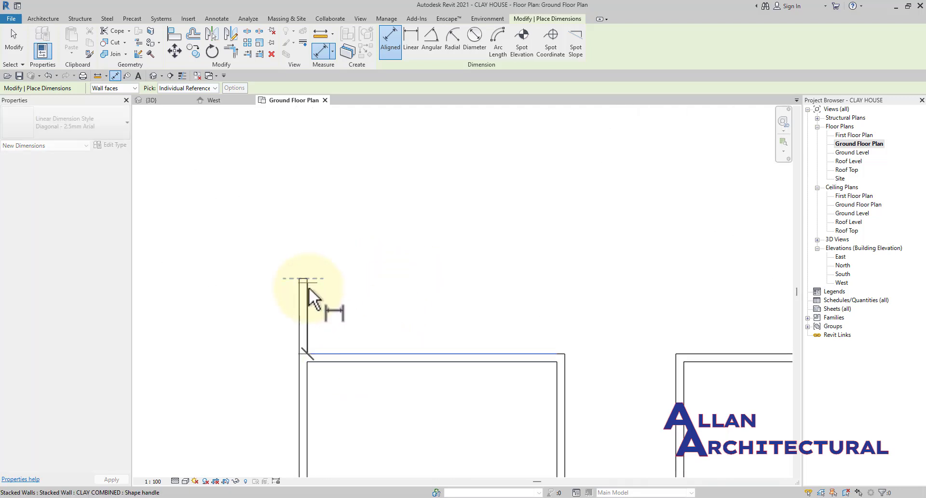
pyautogui.click(299, 264)
pyautogui.click(470, 244)
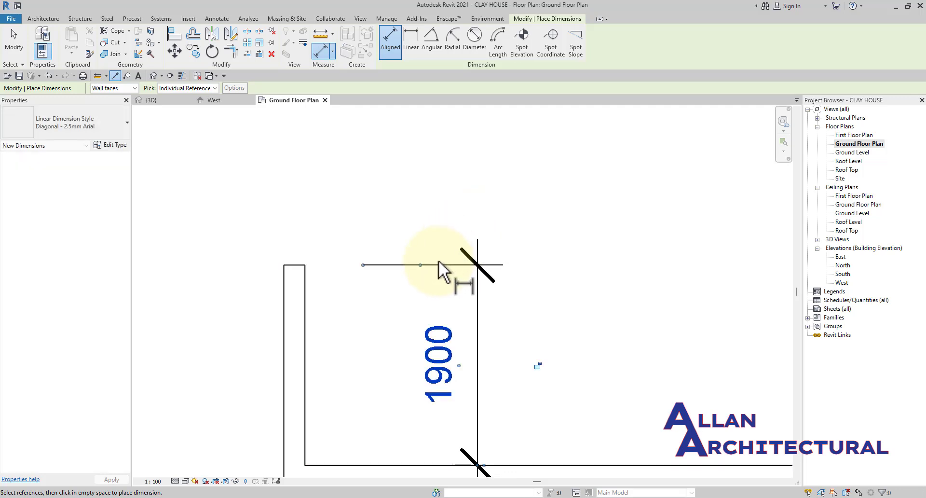
pyautogui.press('Escape')
pyautogui.press('Escape')
pyautogui.scroll(-3, 386, 295)
pyautogui.click(368, 306)
pyautogui.scroll(2, 434, 293)
pyautogui.click(462, 297)
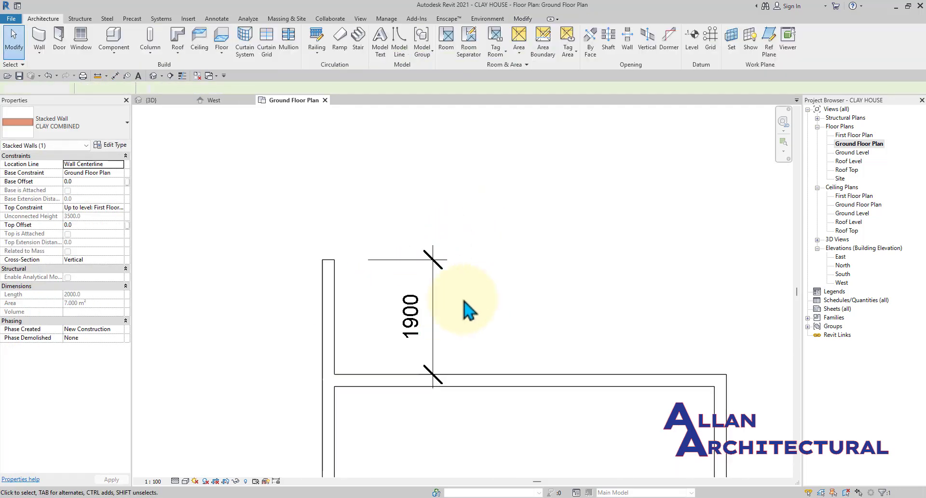
# - Shorten the long east wall from its north end to a length of 20800 mm
pyautogui.scroll(-7, 424, 308)
pyautogui.moveTo(441, 316); pyautogui.dragTo(324, 333, button='middle')
pyautogui.moveTo(561, 325); pyautogui.dragTo(410, 363, button='middle')
pyautogui.scroll(-1, 412, 372)
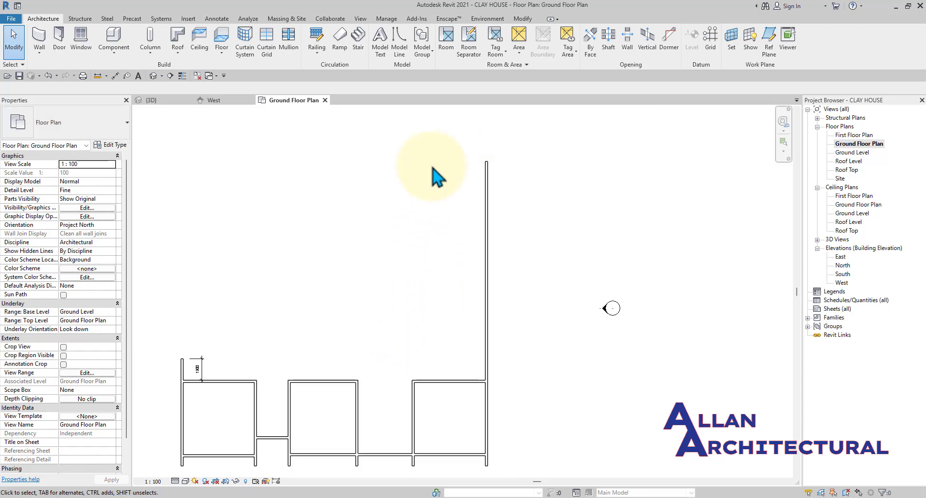
pyautogui.click(486, 203)
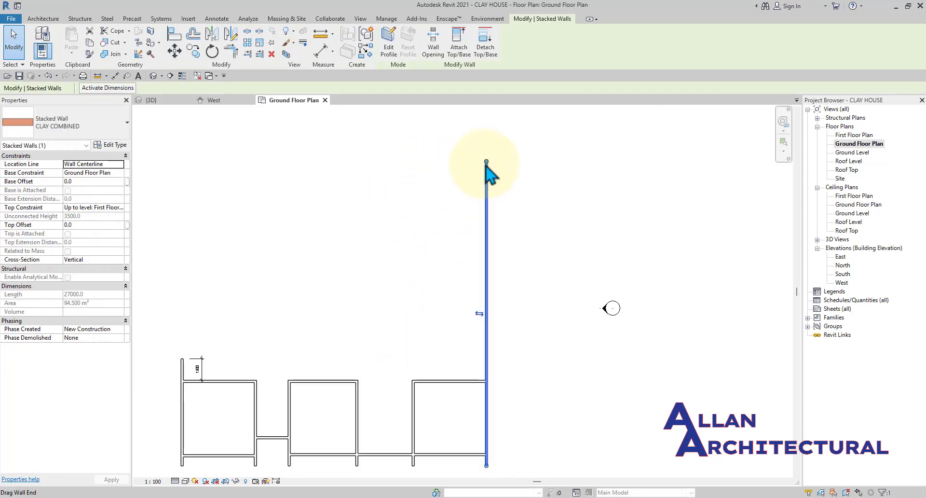
pyautogui.moveTo(487, 164); pyautogui.dragTo(486, 232)
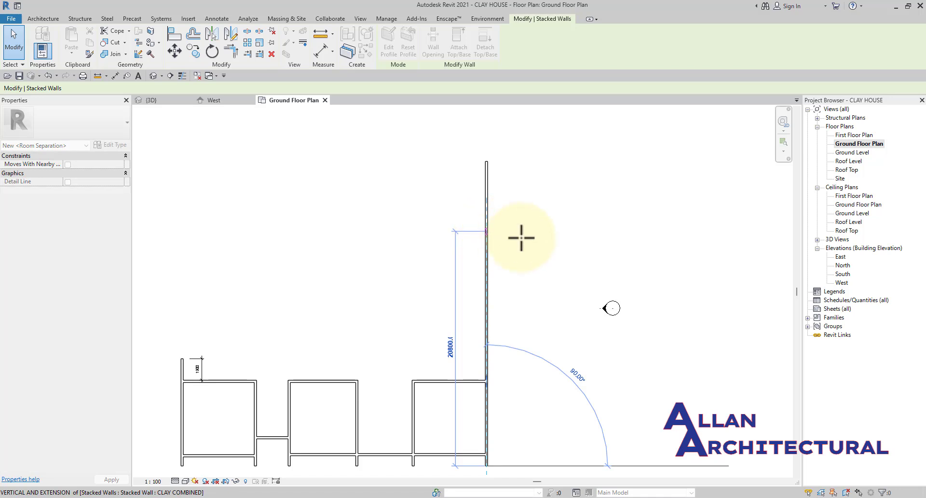
pyautogui.click(502, 289)
pyautogui.scroll(1, 487, 289)
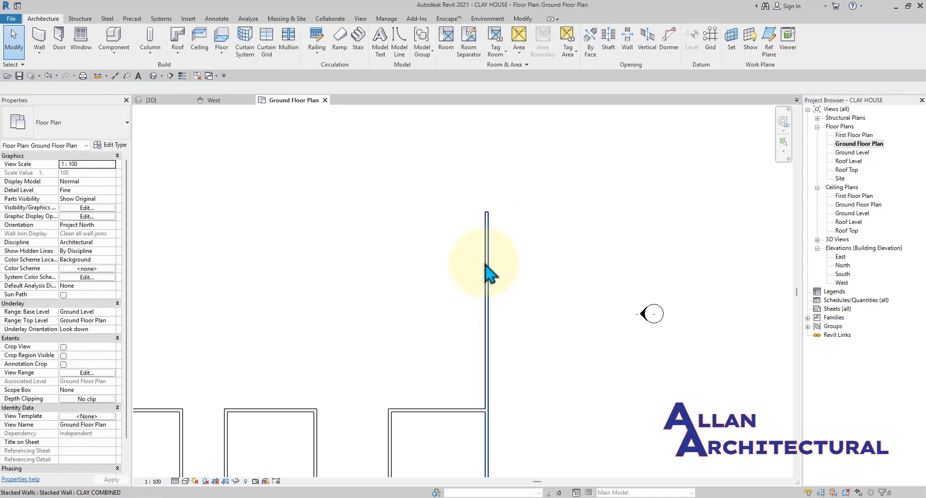
pyautogui.click(486, 264)
pyautogui.press('c')
pyautogui.press('o')
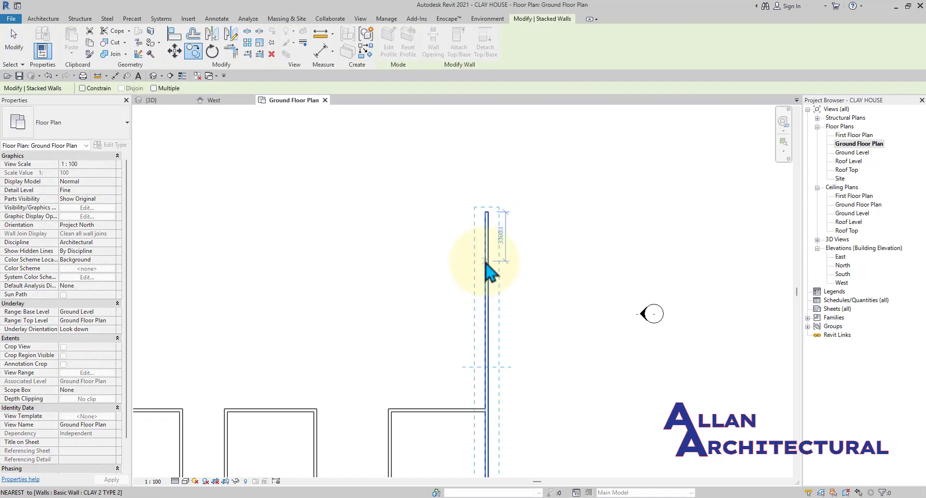
pyautogui.press('Escape')
pyautogui.press('Escape')
# - Draw a matching CLAY COMBINED wall 6500 mm west from the east wall's north end, turning about 2500 mm south
pyautogui.scroll(1, 491, 286)
pyautogui.click(488, 283)
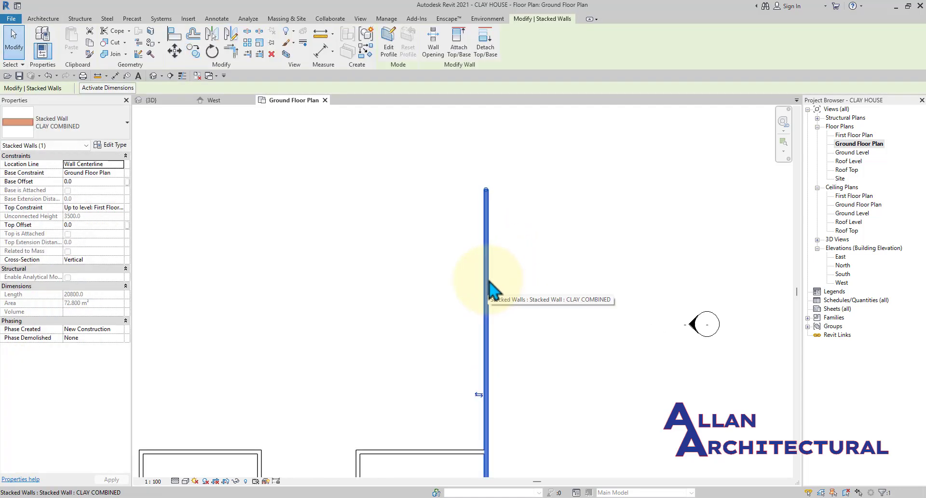
pyautogui.press('c')
pyautogui.press('s')
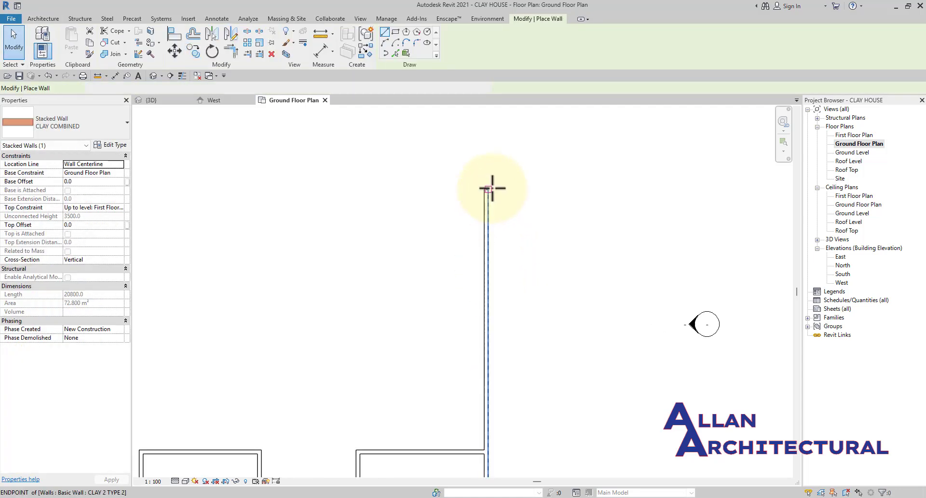
pyautogui.click(487, 188)
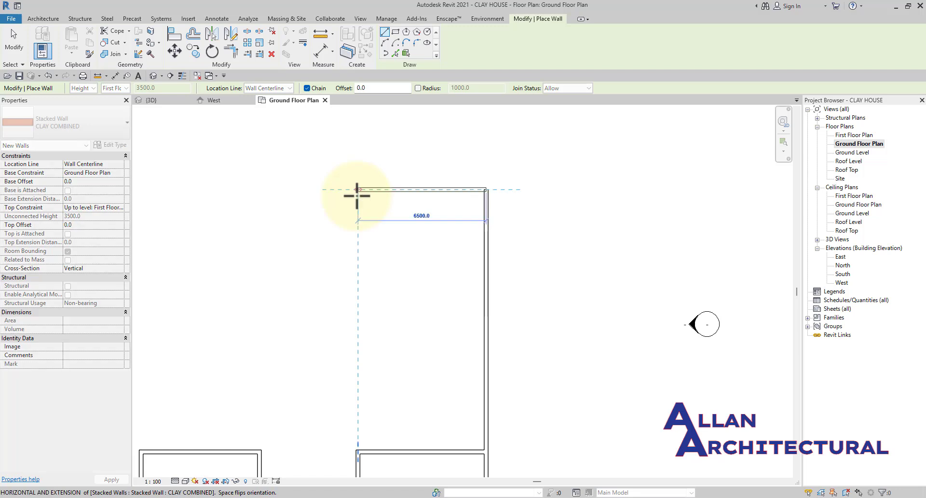
pyautogui.click(357, 189)
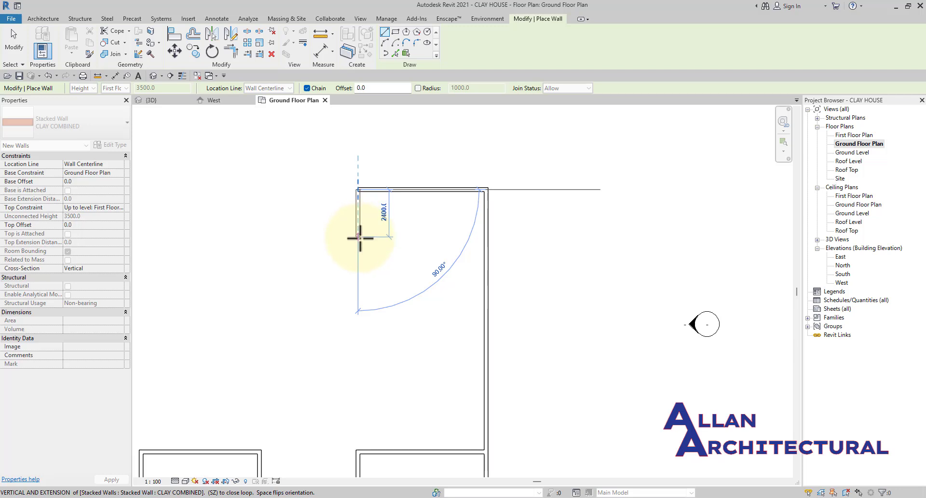
pyautogui.click(358, 238)
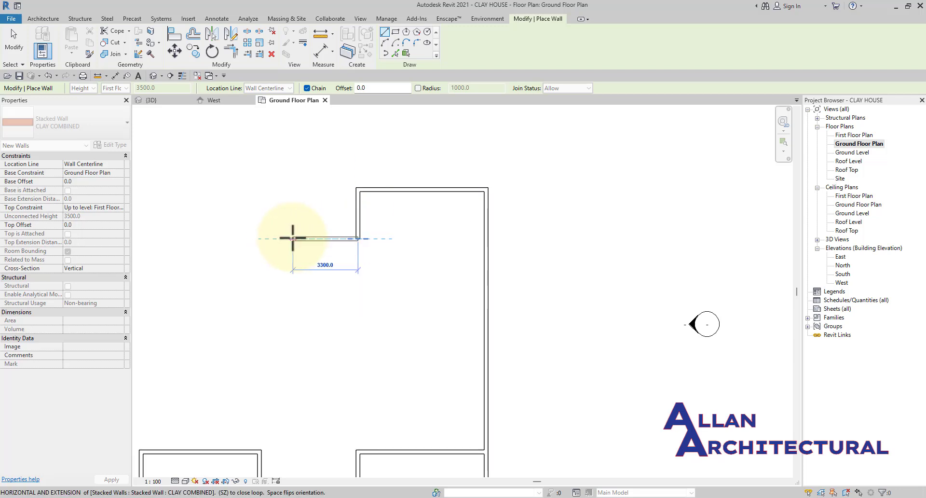
# - Continue the wall chain 2600 mm west, 2500 mm north and back east to enclose a small room at the northwest corner
pyautogui.scroll(-2, 293, 238)
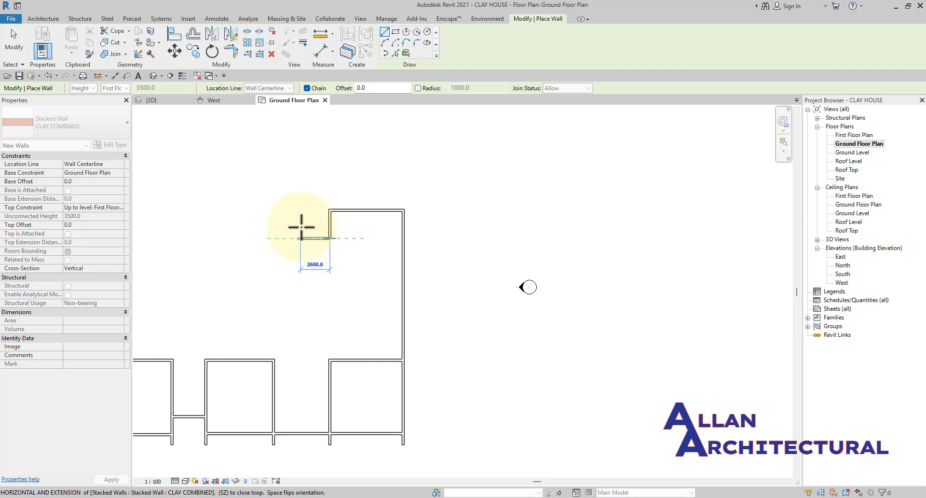
pyautogui.click(301, 227)
pyautogui.scroll(3, 301, 211)
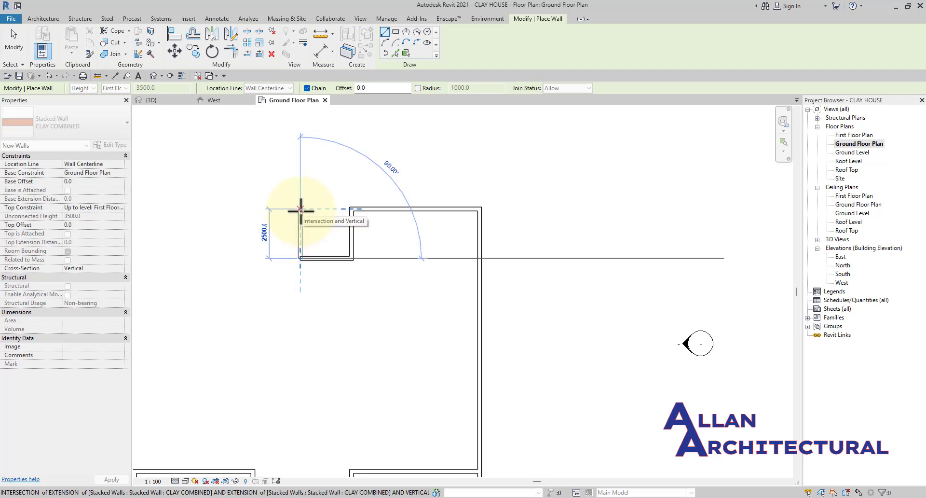
pyautogui.click(300, 209)
pyautogui.click(353, 209)
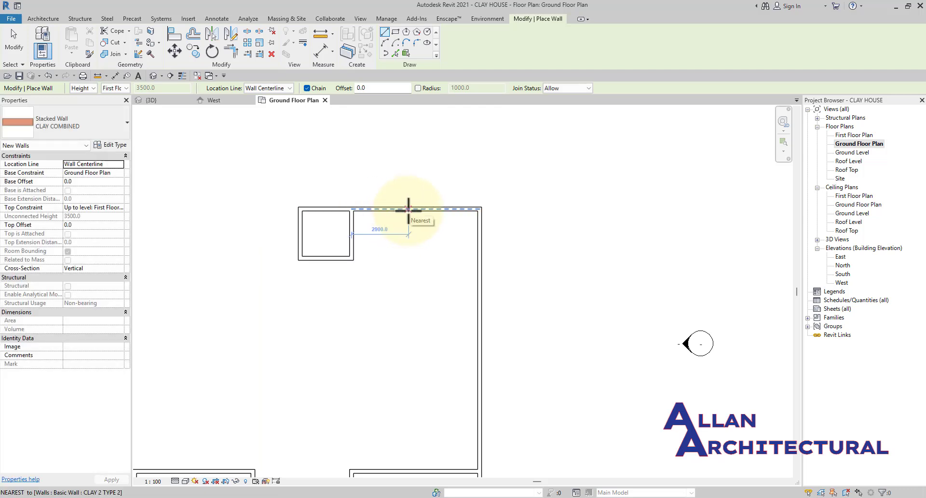
# - Enclose a northeast room with a 2500 mm wall south, starting 2900 mm east of the small room, and a 3600 mm wall to the east wall
pyautogui.click(408, 209)
pyautogui.scroll(-3, 410, 212)
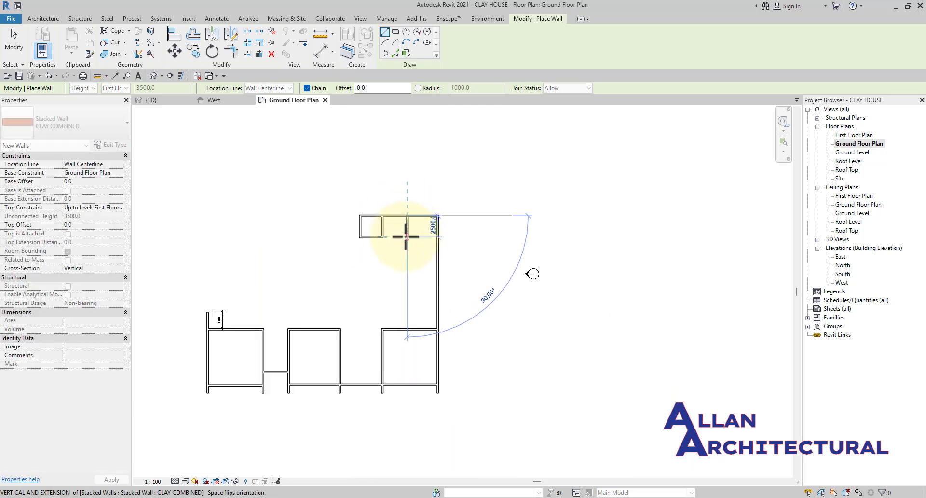
pyautogui.scroll(4, 439, 236)
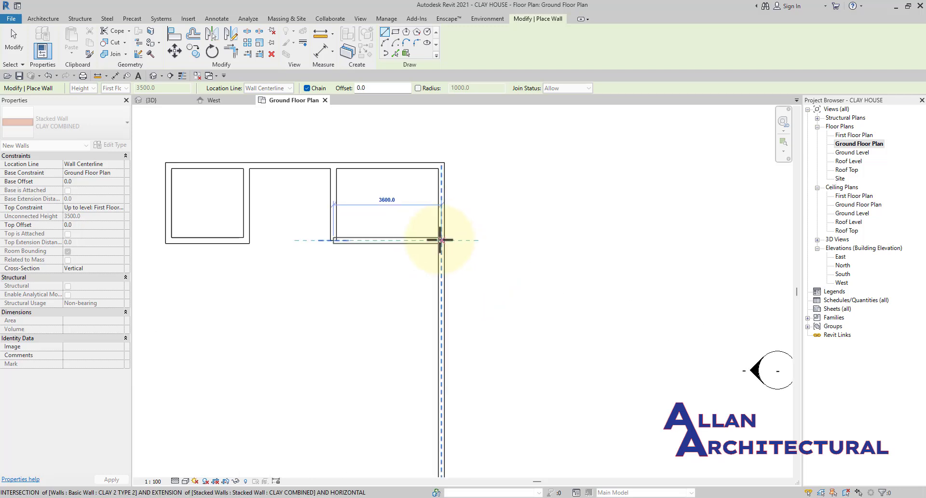
pyautogui.press('Escape')
pyautogui.scroll(-2, 382, 269)
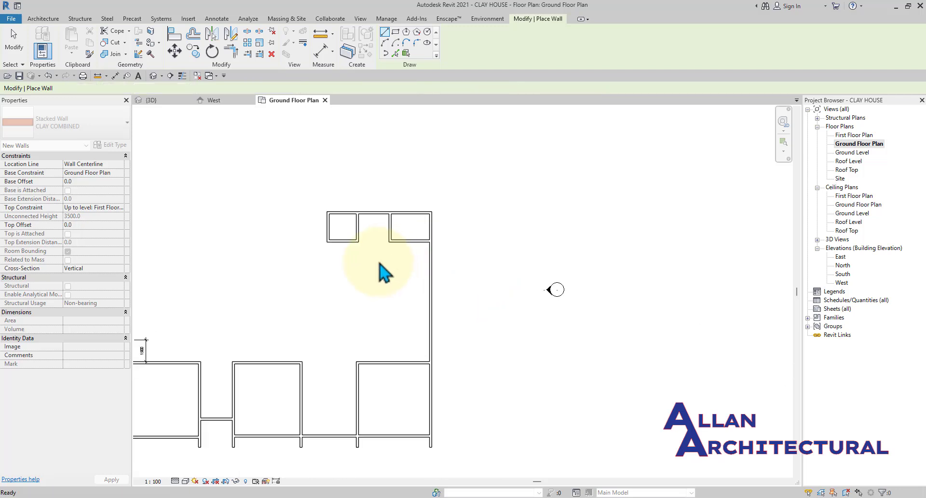
pyautogui.press('Escape')
# - Draw a 10800 mm CLAY COMBINED wall north from the southeast room's northwest corner to the small northwest room's southeast corner
pyautogui.scroll(-2, 410, 271)
pyautogui.scroll(2, 431, 240)
pyautogui.scroll(2, 430, 240)
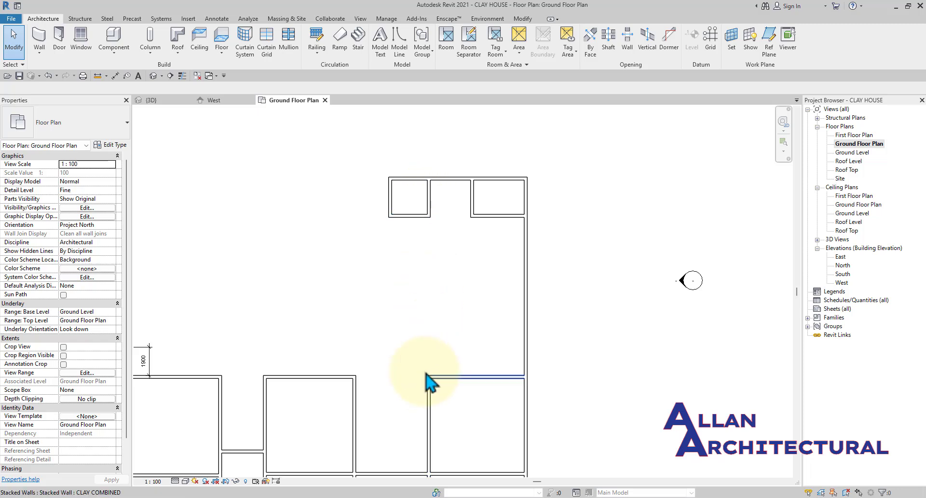
pyautogui.scroll(-1, 431, 384)
pyautogui.click(448, 377)
pyautogui.press('c')
pyautogui.press('s')
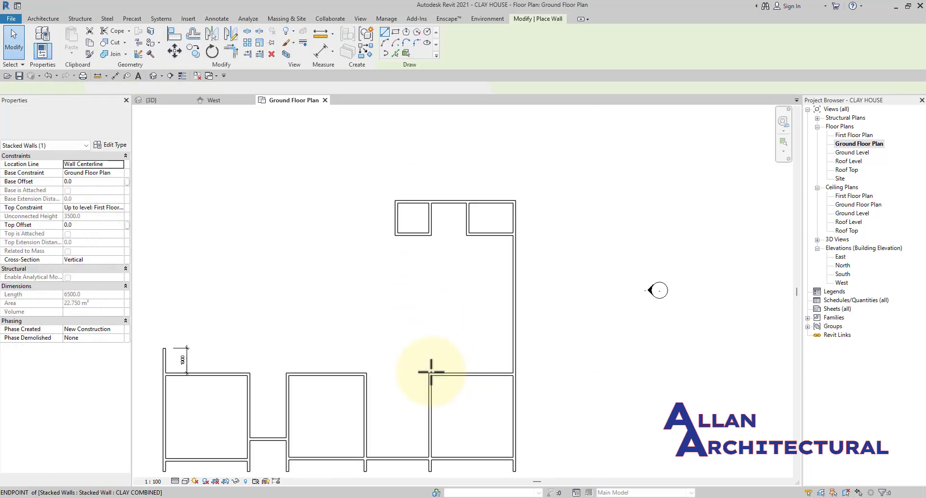
pyautogui.scroll(-1, 430, 371)
pyautogui.click(431, 372)
pyautogui.scroll(3, 429, 255)
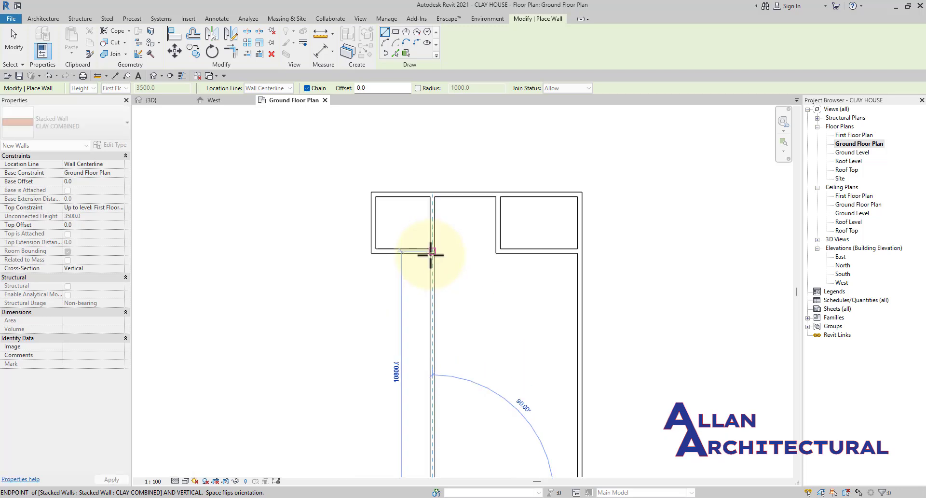
pyautogui.scroll(-3, 430, 254)
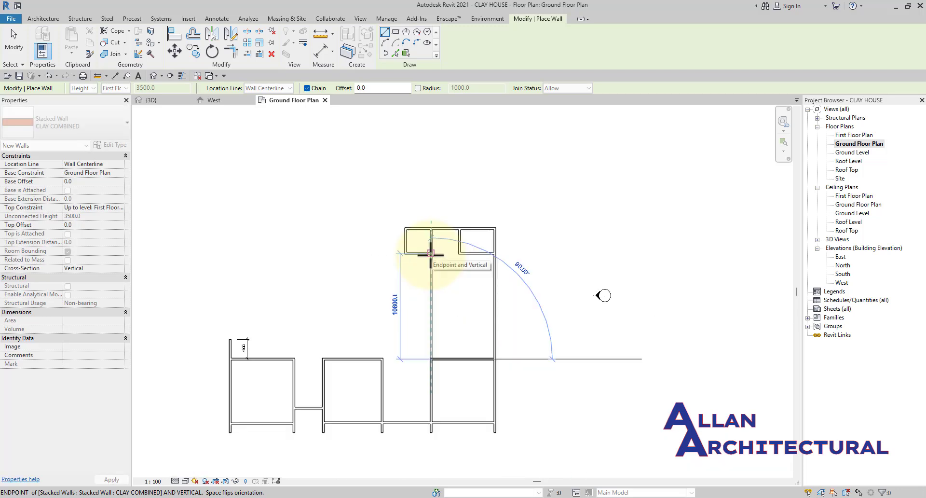
pyautogui.click(431, 264)
pyautogui.scroll(-4, 458, 281)
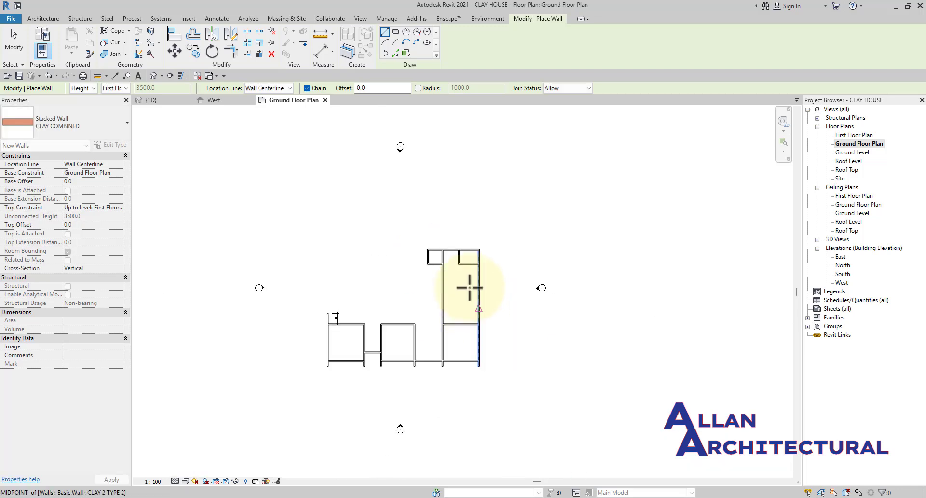
pyautogui.scroll(5, 461, 291)
pyautogui.scroll(-2, 477, 298)
pyautogui.scroll(5, 476, 300)
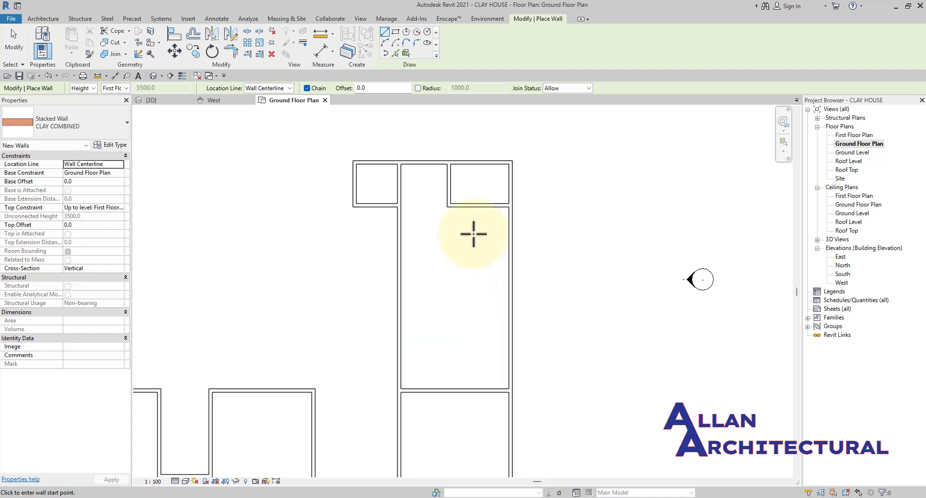
pyautogui.scroll(-5, 445, 280)
pyautogui.moveTo(461, 283); pyautogui.dragTo(515, 254, button='middle')
pyautogui.scroll(2, 485, 300)
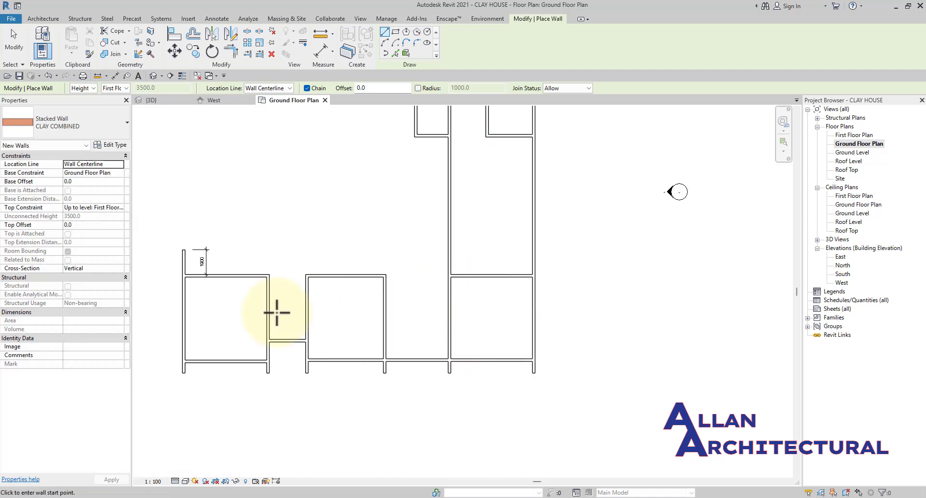
pyautogui.scroll(-2, 296, 311)
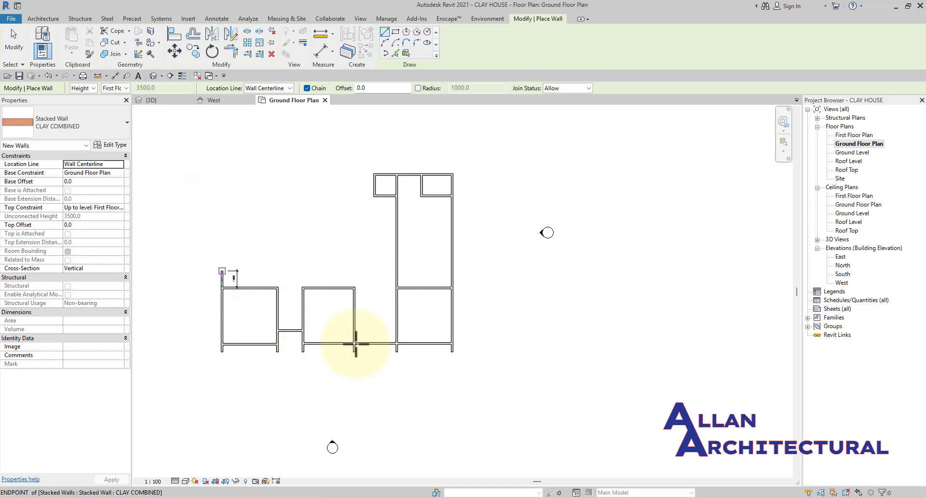
# - Open the 3D view and examine the alternating material bands of the stacked walls up close
pyautogui.press('Escape')
pyautogui.click(169, 101)
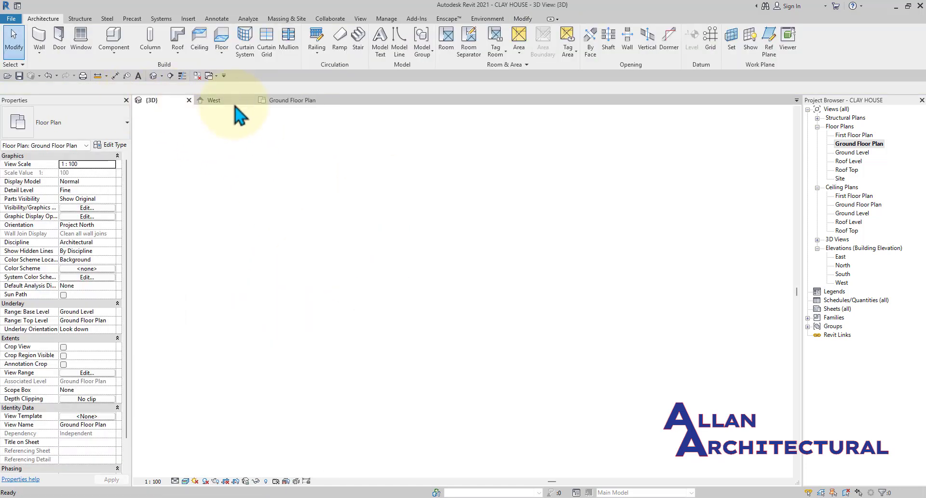
pyautogui.keyDown('shift'); pyautogui.moveTo(416, 247); pyautogui.dragTo(431, 295, button='middle'); pyautogui.keyUp('shift')
pyautogui.scroll(4, 428, 288)
pyautogui.keyDown('shift'); pyautogui.moveTo(550, 312); pyautogui.dragTo(510, 290, button='middle'); pyautogui.keyUp('shift')
pyautogui.scroll(2, 534, 276)
pyautogui.scroll(-4, 510, 217)
pyautogui.keyDown('shift'); pyautogui.moveTo(490, 259); pyautogui.dragTo(383, 303, button='middle'); pyautogui.keyUp('shift')
pyautogui.scroll(8, 378, 294)
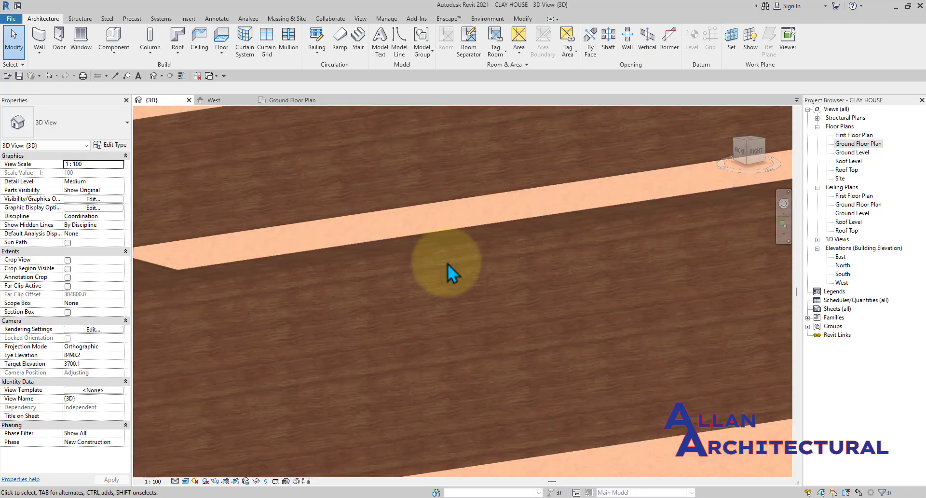
pyautogui.scroll(1, 418, 233)
pyautogui.scroll(-4, 419, 234)
pyautogui.moveTo(440, 352); pyautogui.dragTo(424, 254, button='middle')
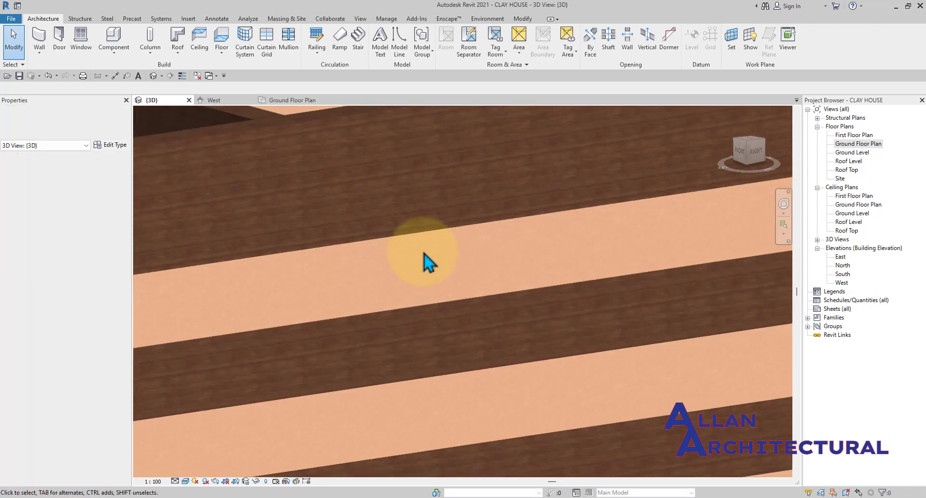
pyautogui.scroll(4, 443, 237)
pyautogui.scroll(-5, 448, 246)
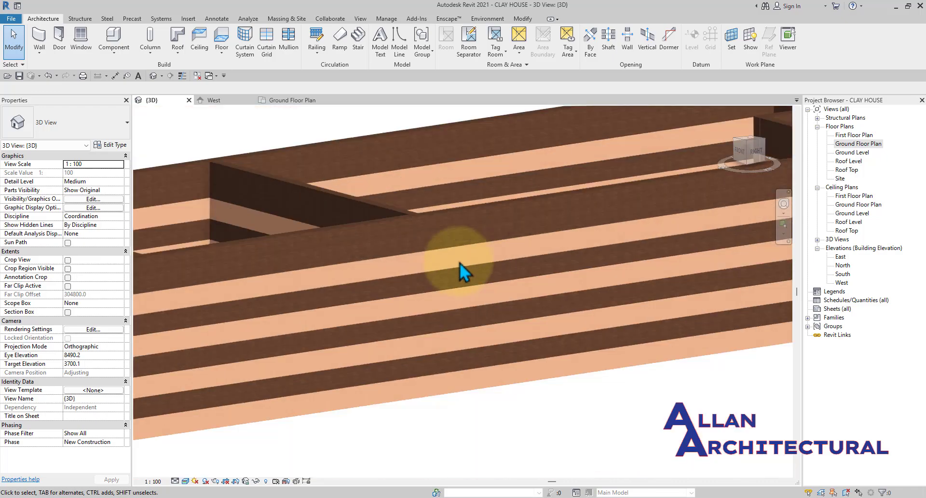
pyautogui.scroll(-4, 395, 276)
# - Inspect the wall corners and projecting wall ends from several sides of the 3D model
pyautogui.keyDown('shift'); pyautogui.moveTo(441, 306); pyautogui.dragTo(603, 273, button='middle'); pyautogui.keyUp('shift')
pyautogui.scroll(4, 477, 302)
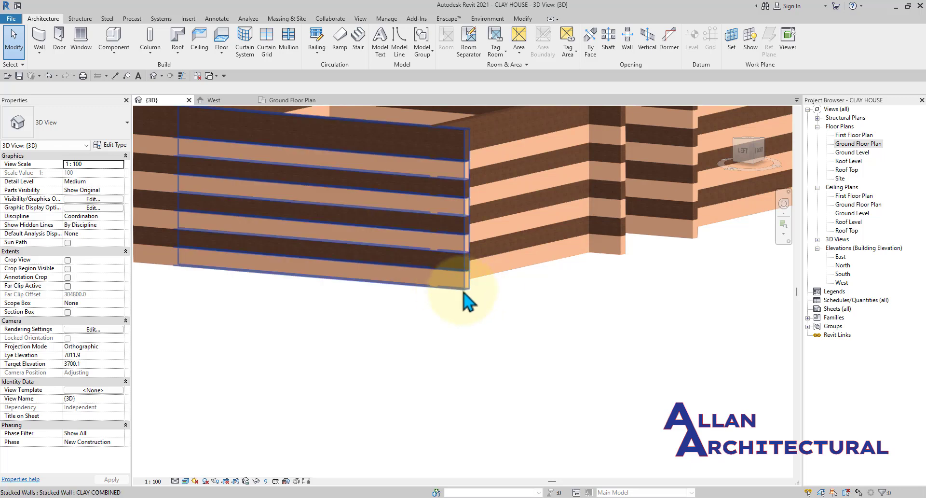
pyautogui.scroll(-4, 448, 280)
pyautogui.keyDown('shift'); pyautogui.moveTo(428, 256); pyautogui.dragTo(586, 311, button='middle'); pyautogui.keyUp('shift')
pyautogui.scroll(4, 509, 271)
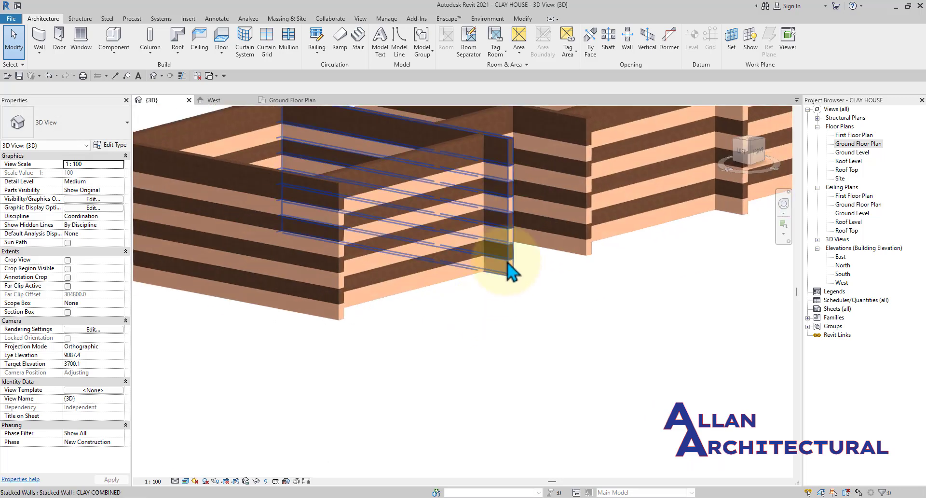
pyautogui.scroll(-4, 501, 295)
pyautogui.keyDown('shift'); pyautogui.moveTo(501, 294); pyautogui.dragTo(544, 325, button='middle'); pyautogui.keyUp('shift')
pyautogui.scroll(4, 570, 215)
pyautogui.moveTo(570, 215); pyautogui.dragTo(540, 425, button='middle')
pyautogui.scroll(-4, 424, 223)
pyautogui.scroll(-2, 424, 231)
pyautogui.moveTo(429, 233)
pyautogui.keyDown('shift'); pyautogui.mouseDown(button='middle')
pyautogui.moveTo(595, 233)
pyautogui.moveTo(525, 259)
pyautogui.moveTo(429, 236)
pyautogui.mouseUp(button='middle'); pyautogui.keyUp('shift')
# - On the Ground Floor Plan, draw a detail line about 17700 mm east from the west wall's north end, level with the small room's west face
pyautogui.click(288, 101)
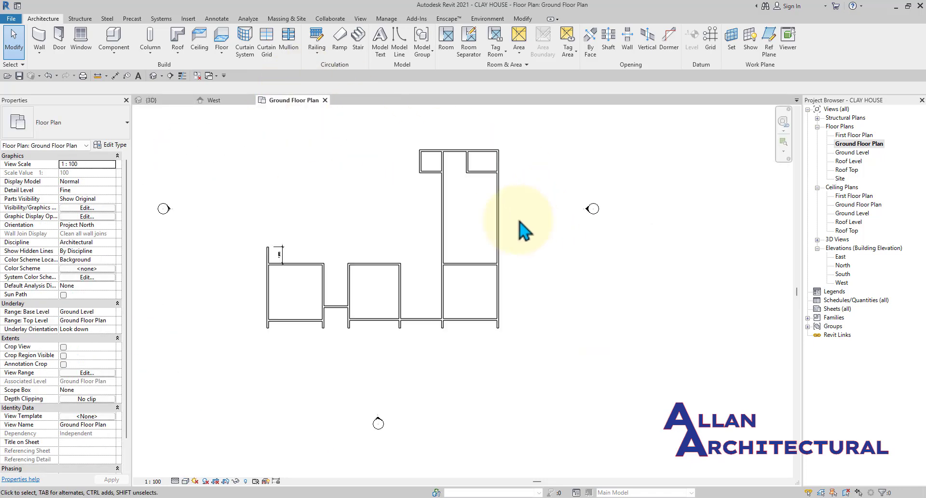
pyautogui.scroll(-2, 519, 230)
pyautogui.moveTo(589, 256); pyautogui.dragTo(518, 250, button='middle')
pyautogui.scroll(-2, 518, 249)
pyautogui.scroll(3, 420, 237)
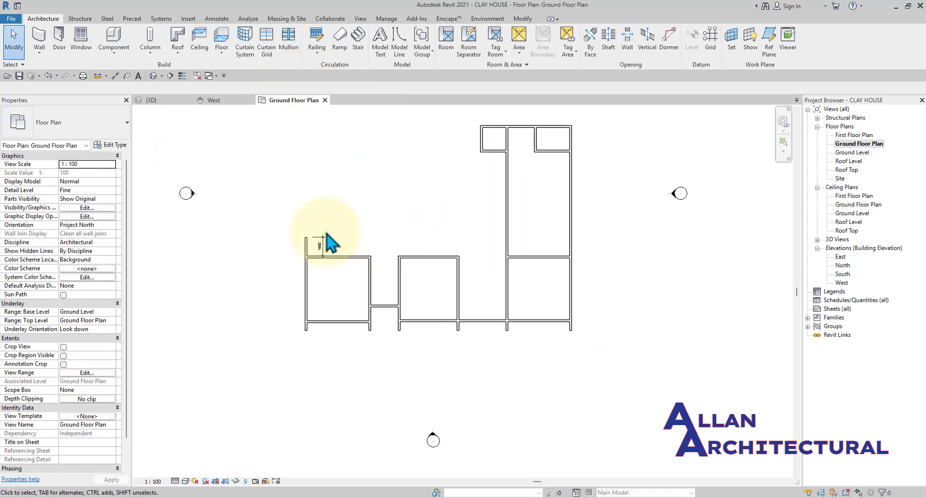
pyautogui.scroll(2, 332, 237)
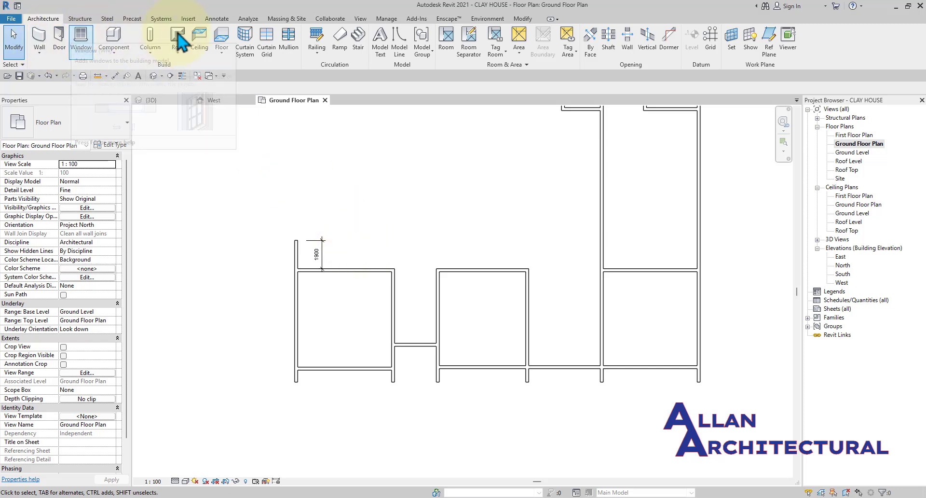
pyautogui.click(217, 19)
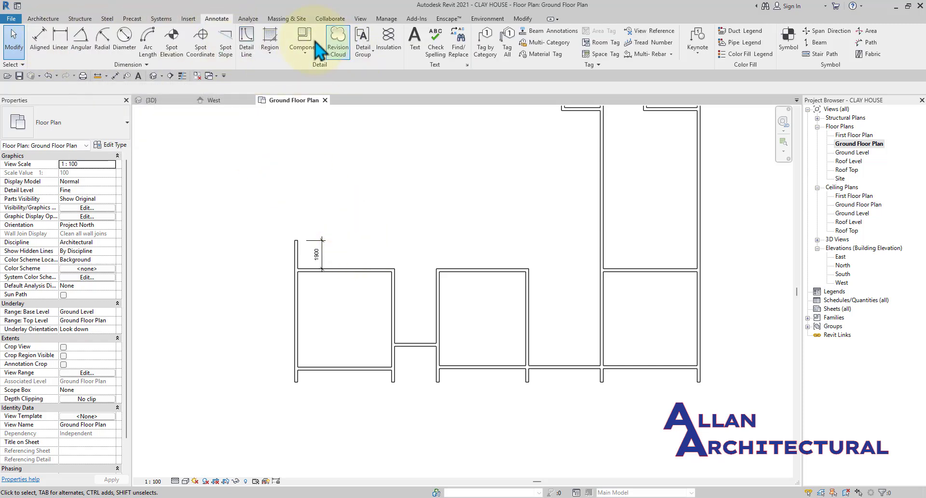
pyautogui.scroll(4, 285, 243)
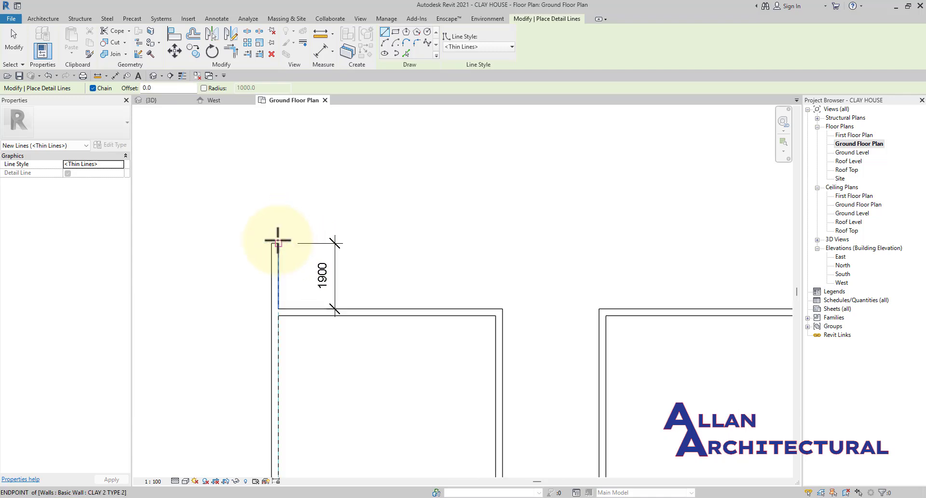
pyautogui.click(295, 239)
pyautogui.scroll(-4, 434, 238)
pyautogui.moveTo(551, 236); pyautogui.dragTo(434, 259, button='middle')
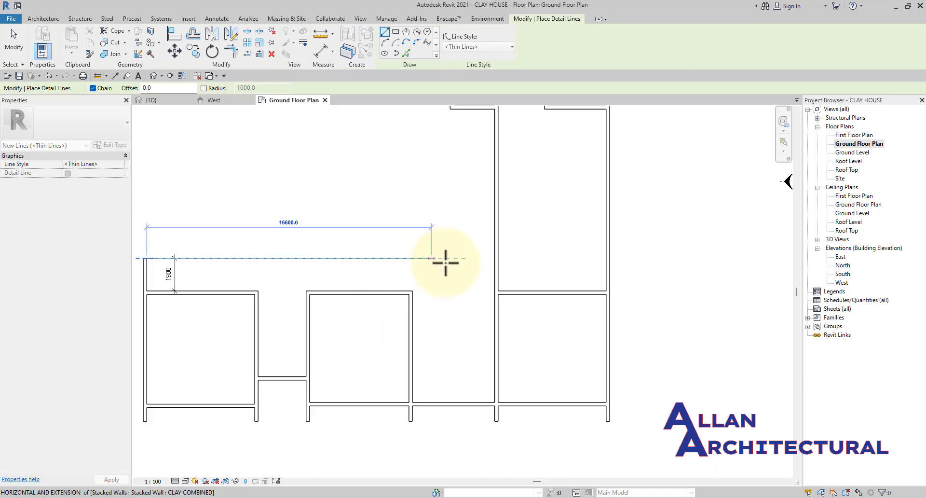
pyautogui.scroll(4, 451, 259)
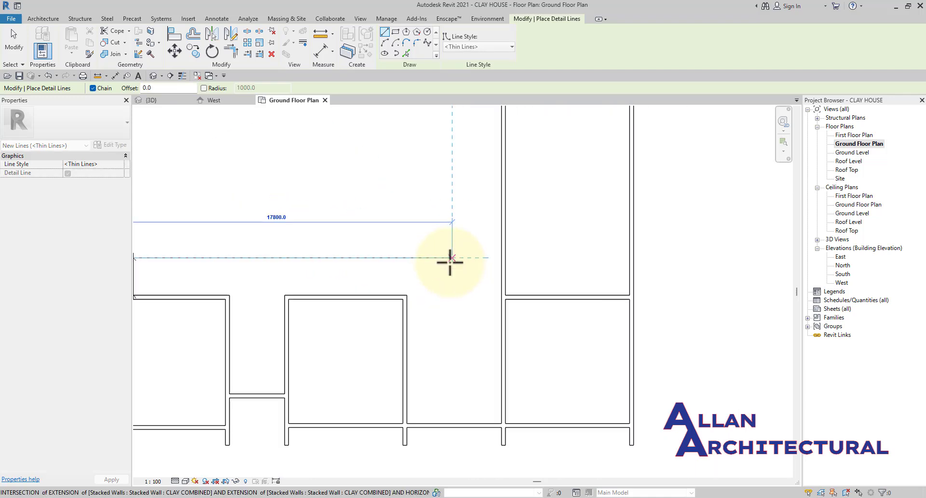
pyautogui.scroll(-2, 455, 252)
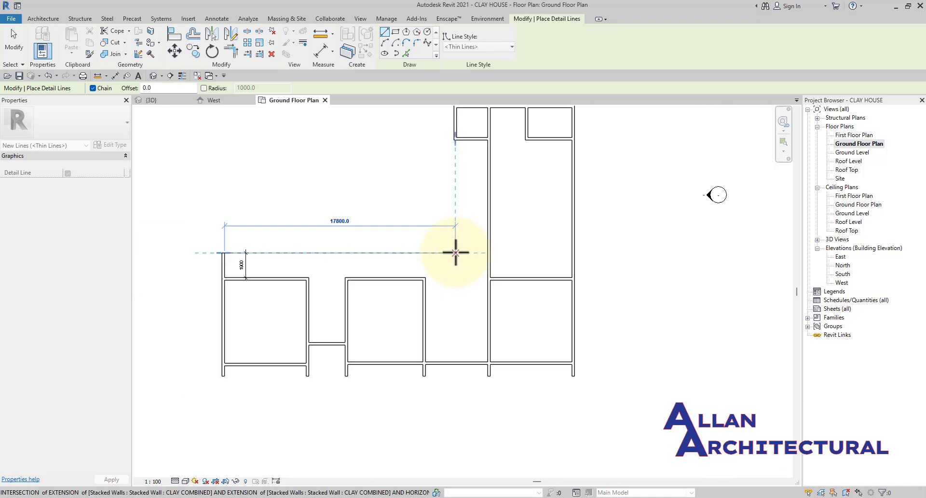
pyautogui.click(456, 252)
# - Draw an 8700 mm detail line south from the small room's southwest corner to the end of the horizontal detail line
pyautogui.scroll(4, 457, 135)
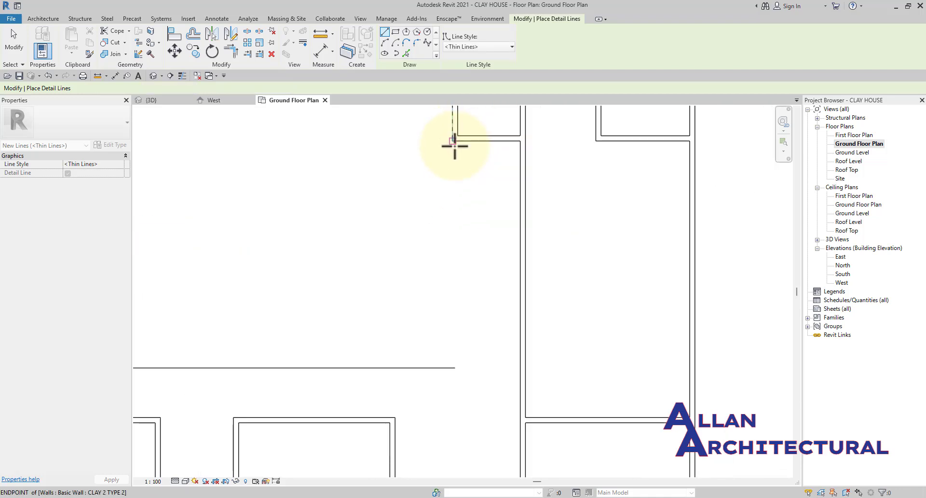
pyautogui.click(453, 141)
pyautogui.scroll(-1, 451, 270)
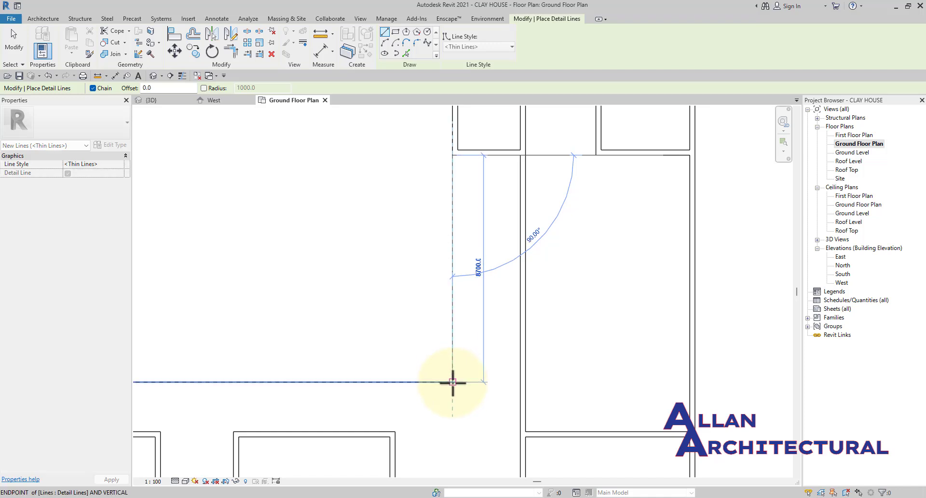
pyautogui.click(452, 382)
pyautogui.press('Escape')
pyautogui.press('Escape')
pyautogui.scroll(-5, 434, 352)
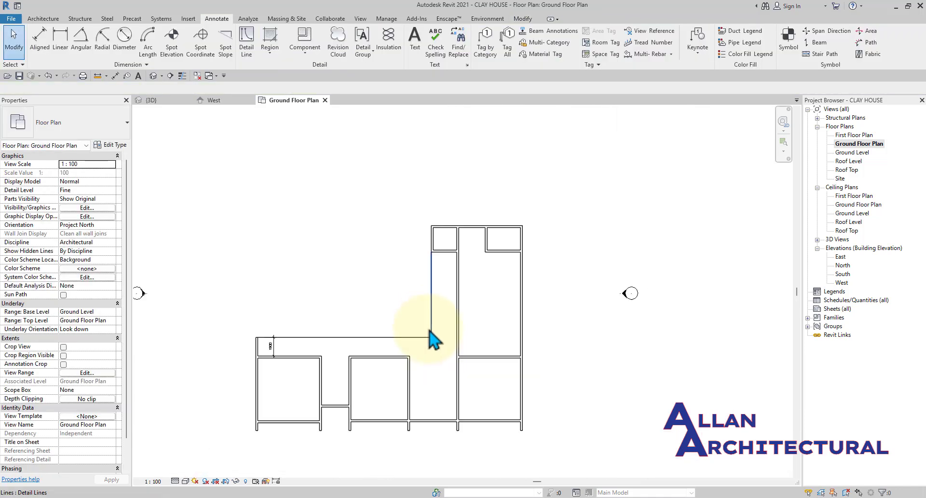
# - Change the line style of both detail lines to <Demolished>
pyautogui.scroll(3, 455, 297)
pyautogui.moveTo(429, 287); pyautogui.dragTo(428, 286)
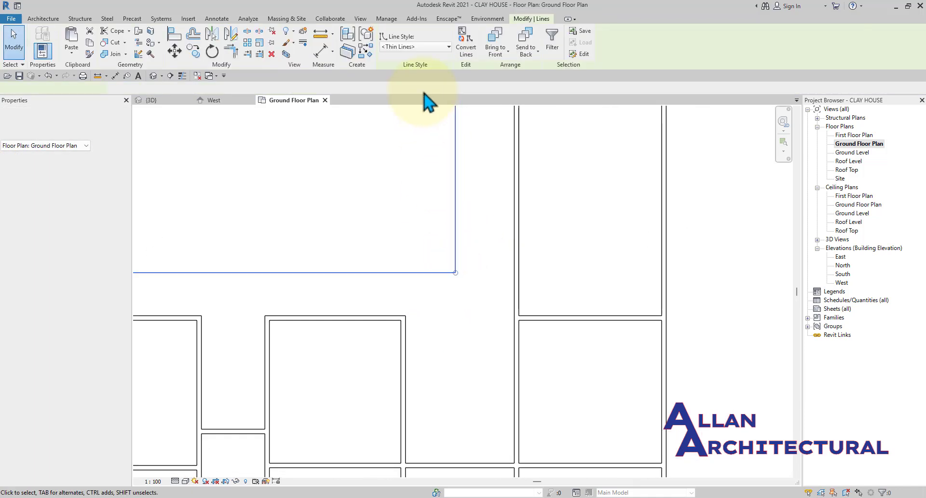
pyautogui.click(410, 48)
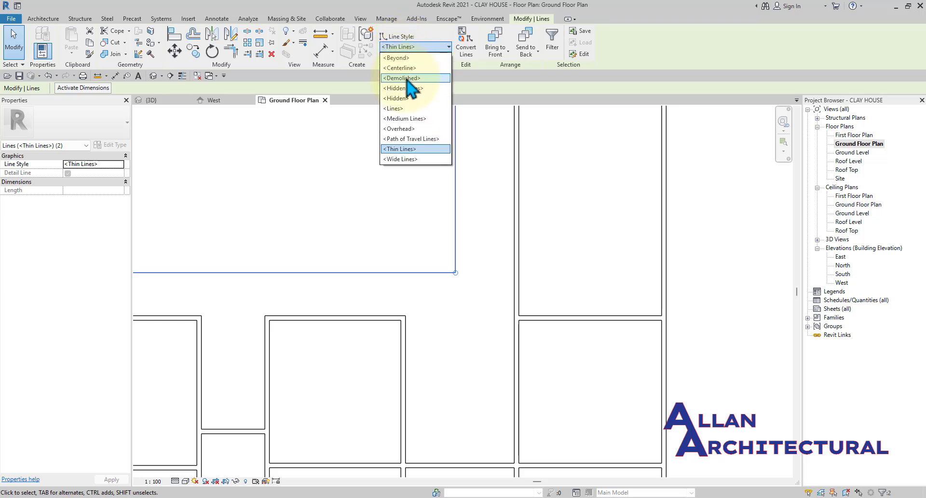
pyautogui.click(407, 78)
pyautogui.click(440, 207)
pyautogui.scroll(-5, 279, 305)
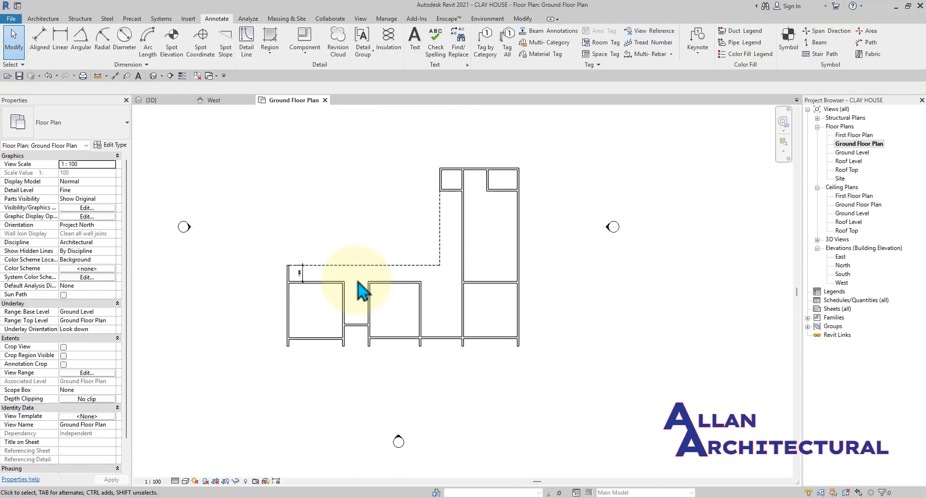
# - Extend the short wall at the west room's northwest corner so it projects 2000 mm north of the room
pyautogui.scroll(3, 358, 282)
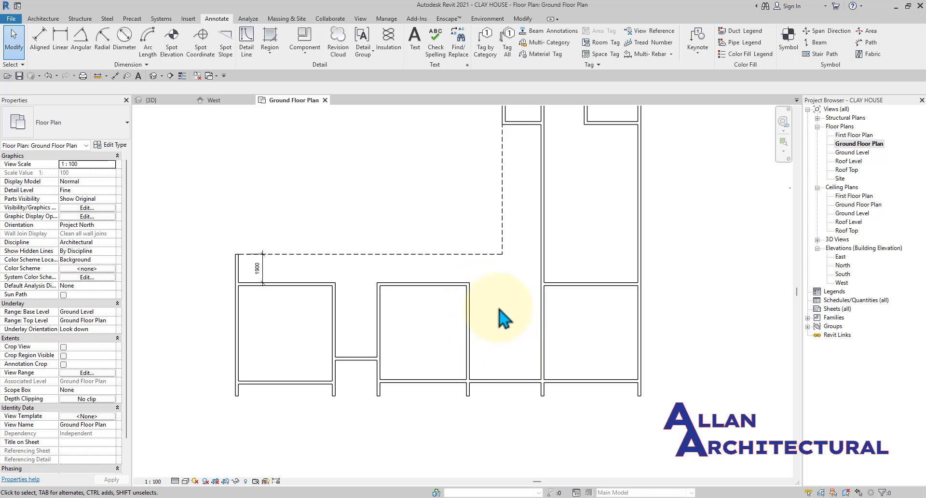
pyautogui.scroll(-3, 499, 318)
pyautogui.scroll(5, 434, 259)
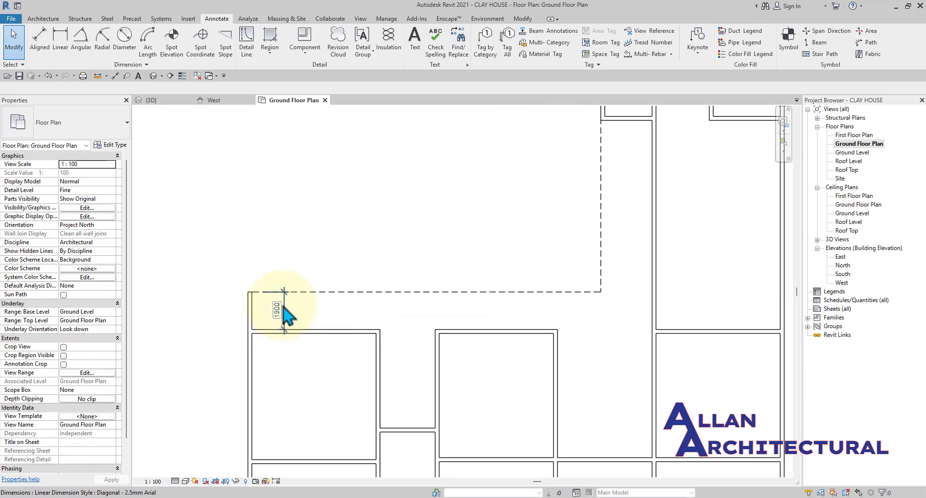
pyautogui.scroll(3, 284, 314)
pyautogui.click(216, 304)
pyautogui.scroll(2, 290, 321)
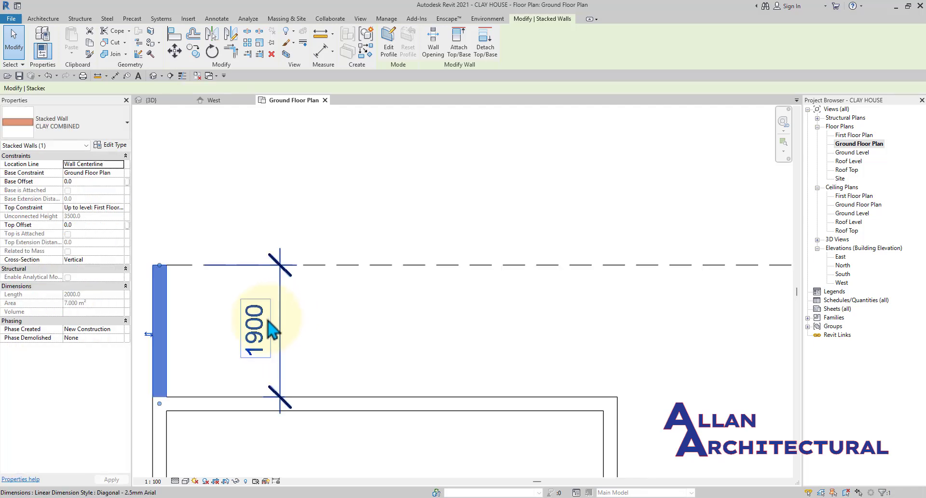
pyautogui.click(261, 331)
pyautogui.click(218, 329)
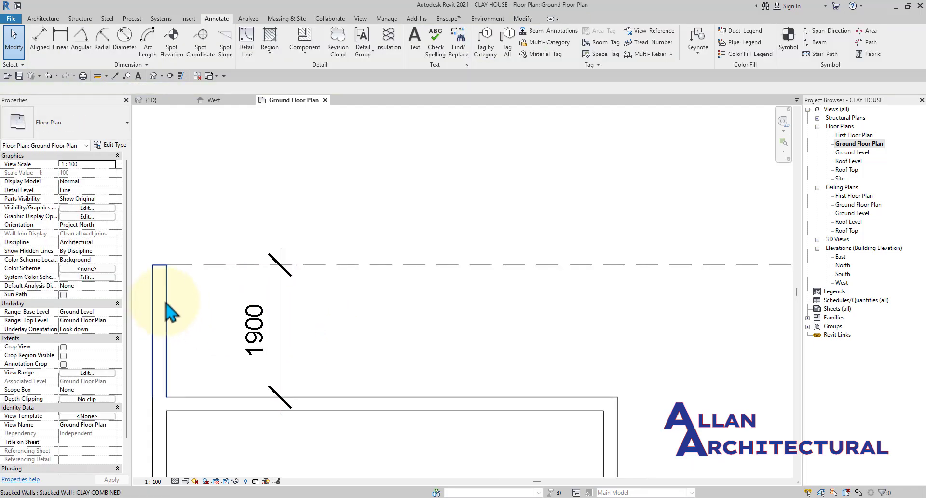
pyautogui.click(168, 312)
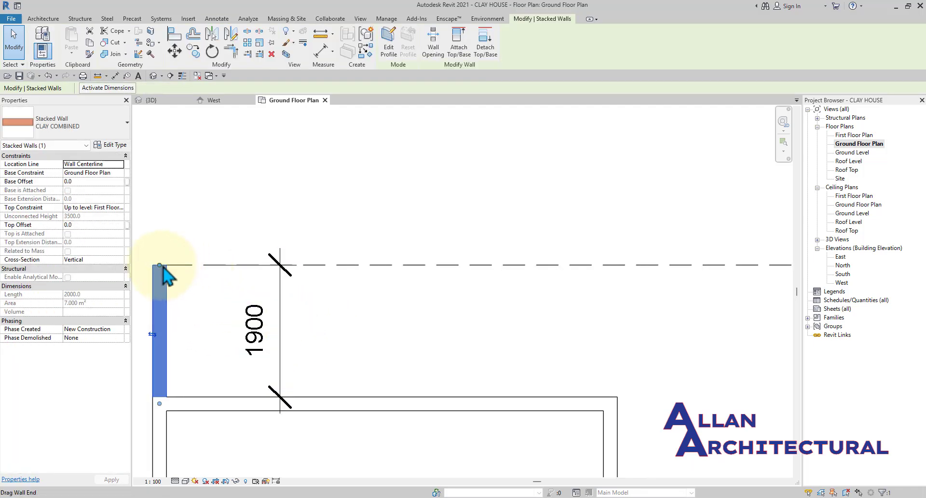
pyautogui.moveTo(160, 265); pyautogui.dragTo(159, 258)
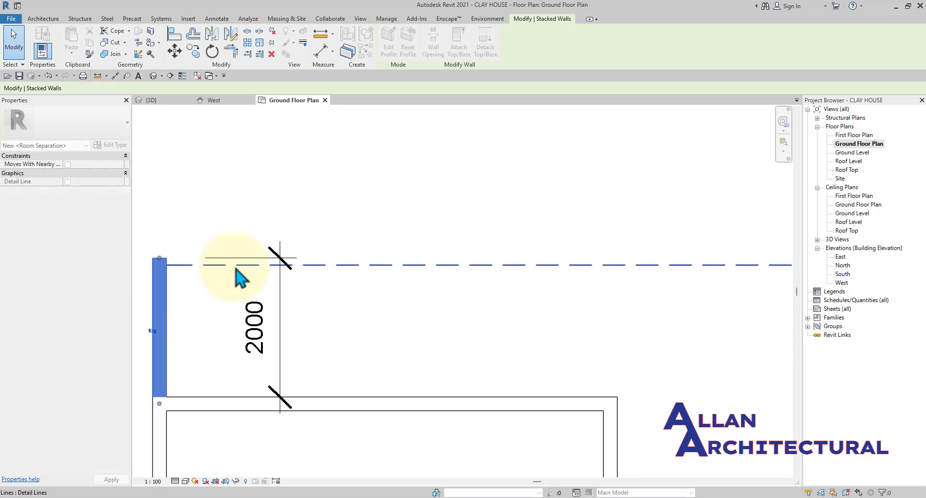
pyautogui.click(336, 280)
# - Move the horizontal dashed detail line north to align with the end of the extended west wall
pyautogui.click(339, 264)
pyautogui.scroll(2, 153, 261)
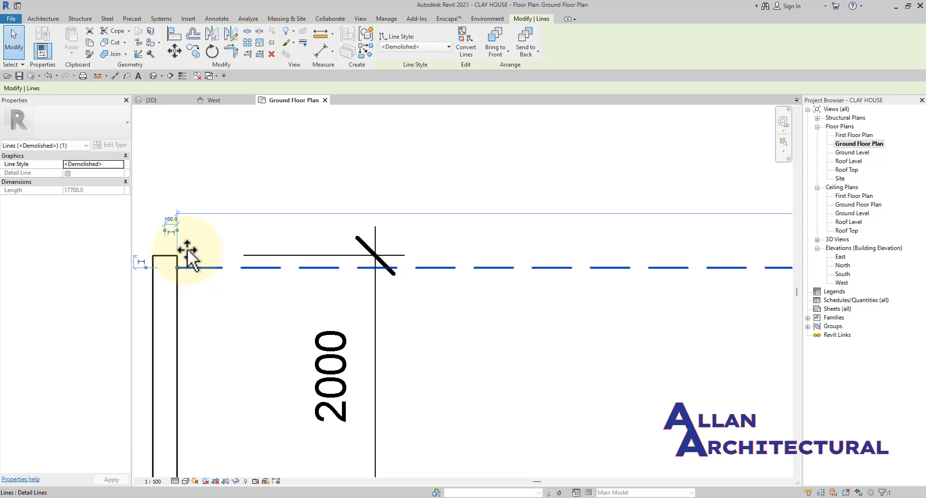
pyautogui.moveTo(187, 250); pyautogui.dragTo(187, 256)
pyautogui.scroll(-5, 210, 306)
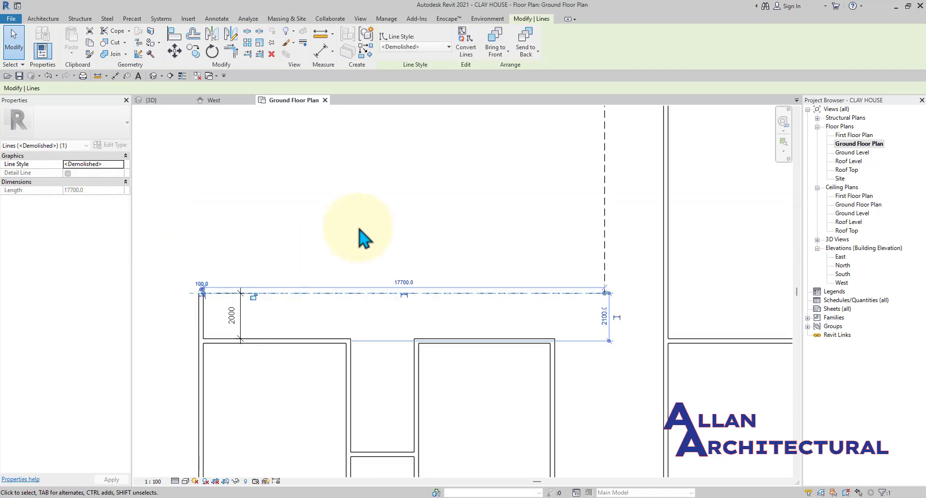
pyautogui.click(358, 228)
# - Place an aligned dimension between the long north-south wall's west face and the vertical dashed line below the small room
pyautogui.scroll(-6, 355, 228)
pyautogui.moveTo(424, 269); pyautogui.dragTo(416, 317, button='middle')
pyautogui.scroll(7, 472, 229)
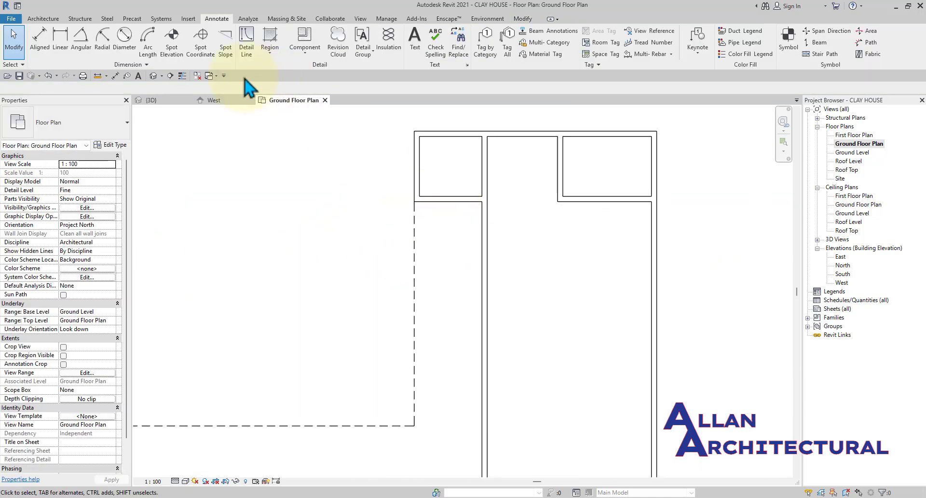
pyautogui.press('d')
pyautogui.press('i')
pyautogui.scroll(2, 494, 244)
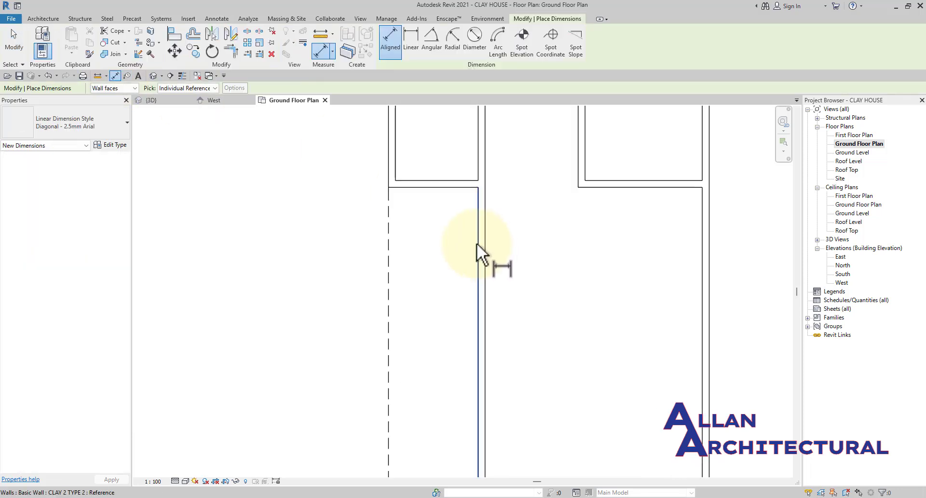
pyautogui.click(477, 242)
pyautogui.click(388, 245)
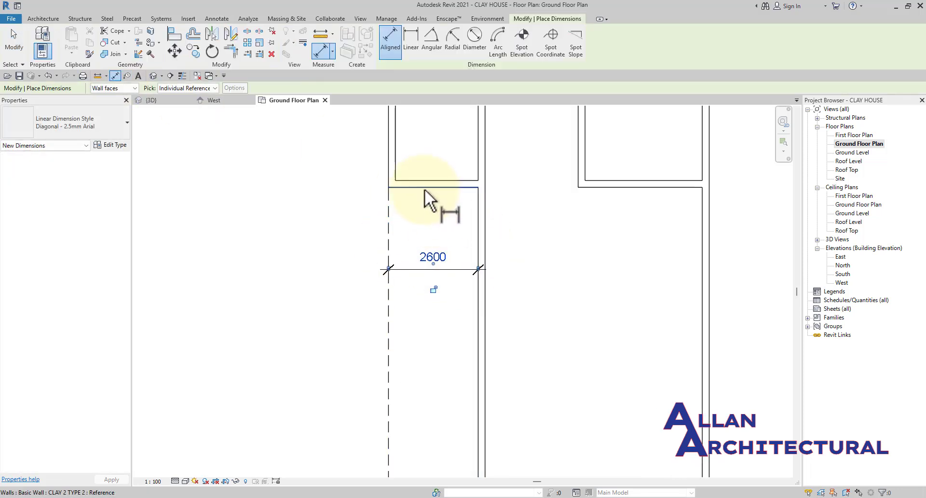
pyautogui.scroll(-4, 425, 202)
pyautogui.scroll(3, 438, 207)
pyautogui.scroll(-4, 445, 198)
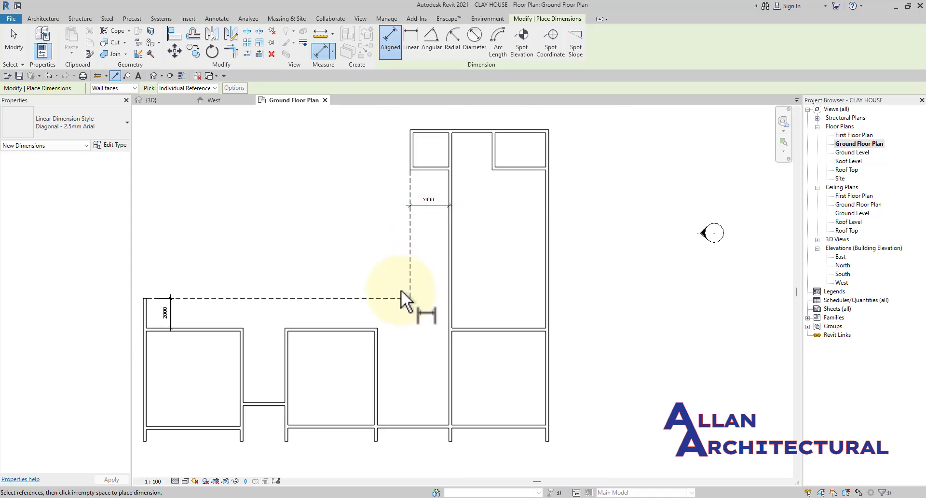
# - Leave the dimension command and examine the ground floor plan's walls, dashed outline and its two dimensions
pyautogui.press('Escape')
pyautogui.press('Escape')
pyautogui.scroll(-5, 454, 249)
pyautogui.scroll(5, 336, 277)
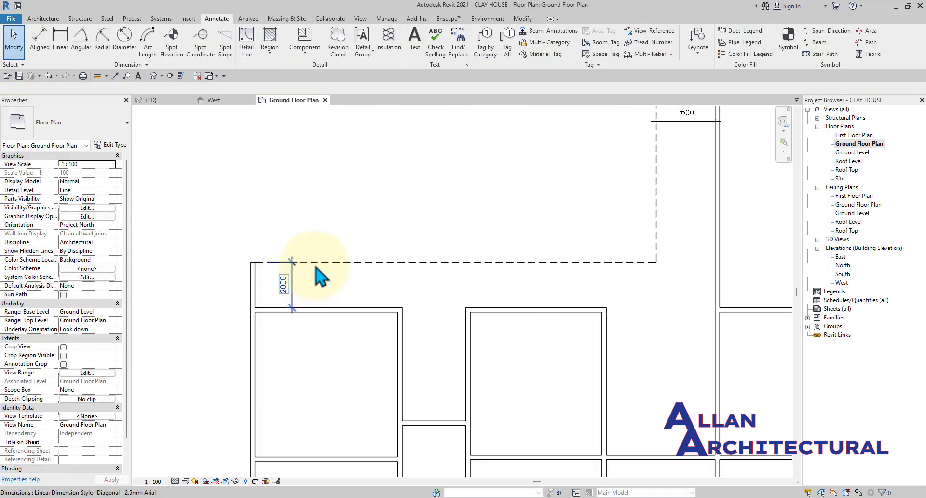
pyautogui.scroll(-2, 406, 252)
pyautogui.moveTo(477, 296); pyautogui.dragTo(455, 268, button='middle')
pyautogui.scroll(2, 471, 270)
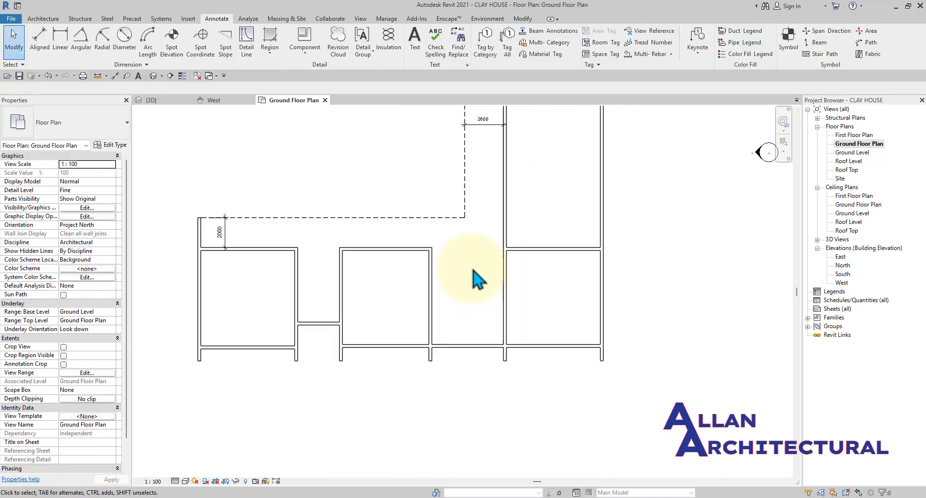
pyautogui.scroll(-2, 516, 275)
pyautogui.moveTo(529, 286); pyautogui.dragTo(512, 293, button='middle')
pyautogui.scroll(6, 355, 258)
pyautogui.scroll(-5, 348, 236)
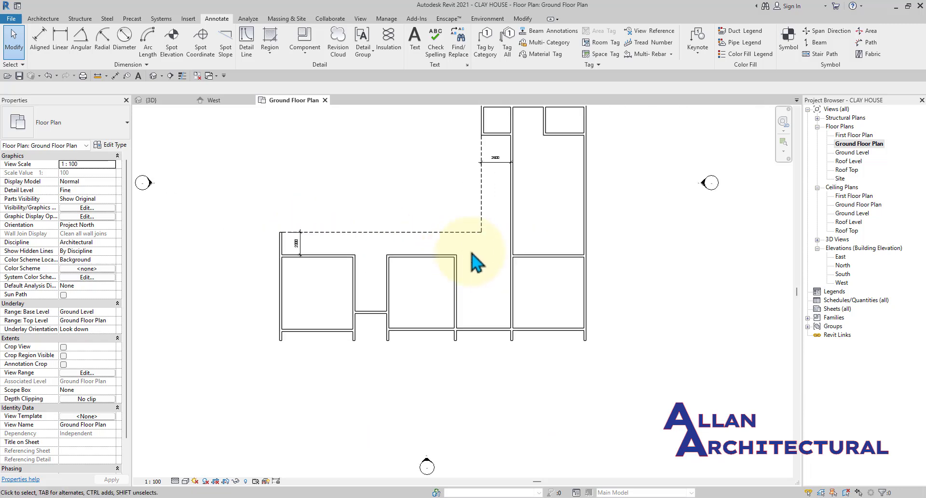
pyautogui.moveTo(456, 241); pyautogui.dragTo(416, 275, button='middle')
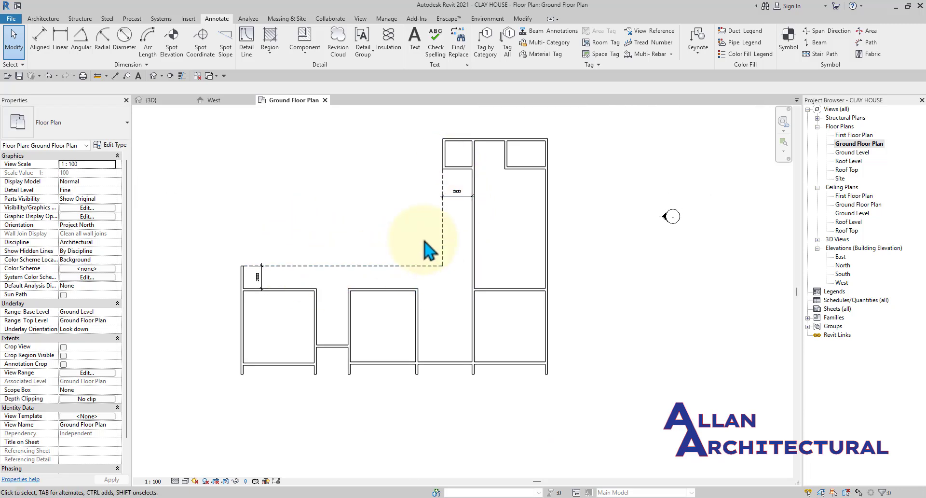
pyautogui.scroll(3, 244, 289)
pyautogui.scroll(2, 260, 222)
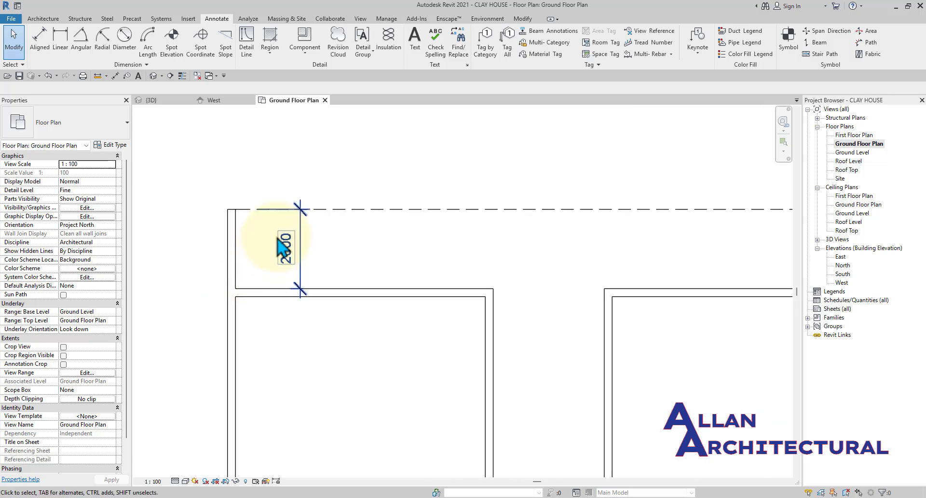
pyautogui.scroll(-2, 265, 212)
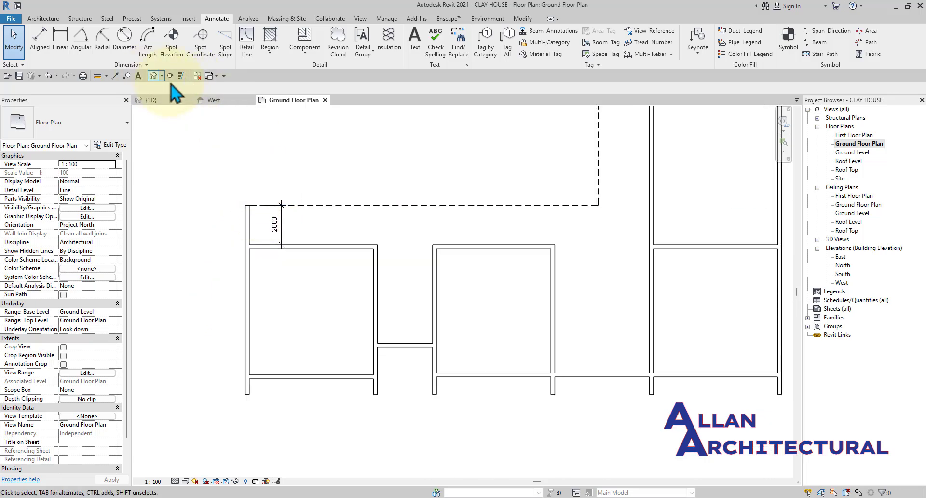
# - Open the default 3D view and inspect the building's stacked walls from several sides
pyautogui.click(155, 77)
pyautogui.scroll(-3, 376, 217)
pyautogui.keyDown('shift'); pyautogui.moveTo(313, 267); pyautogui.dragTo(460, 208, button='middle'); pyautogui.keyUp('shift')
pyautogui.scroll(4, 427, 216)
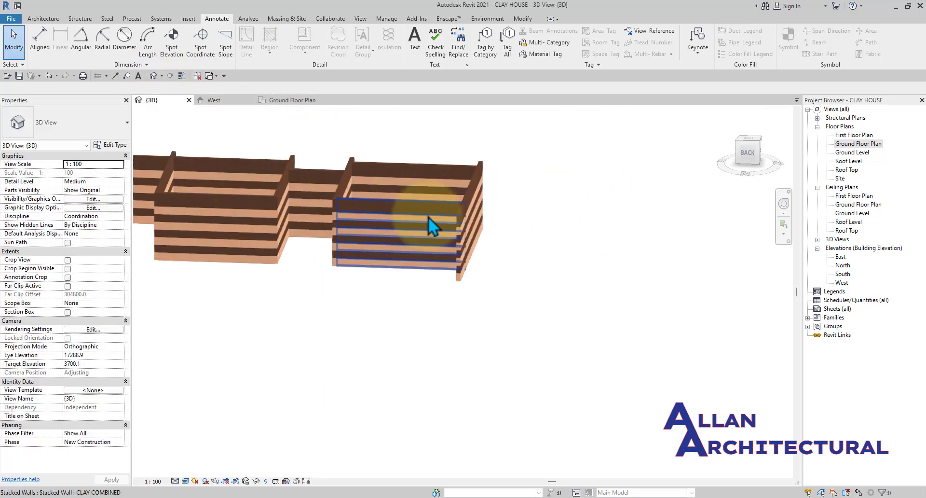
pyautogui.scroll(1, 427, 216)
pyautogui.moveTo(308, 229); pyautogui.dragTo(700, 268, button='middle')
pyautogui.keyDown('shift'); pyautogui.moveTo(541, 273); pyautogui.dragTo(283, 108, button='middle'); pyautogui.keyUp('shift')
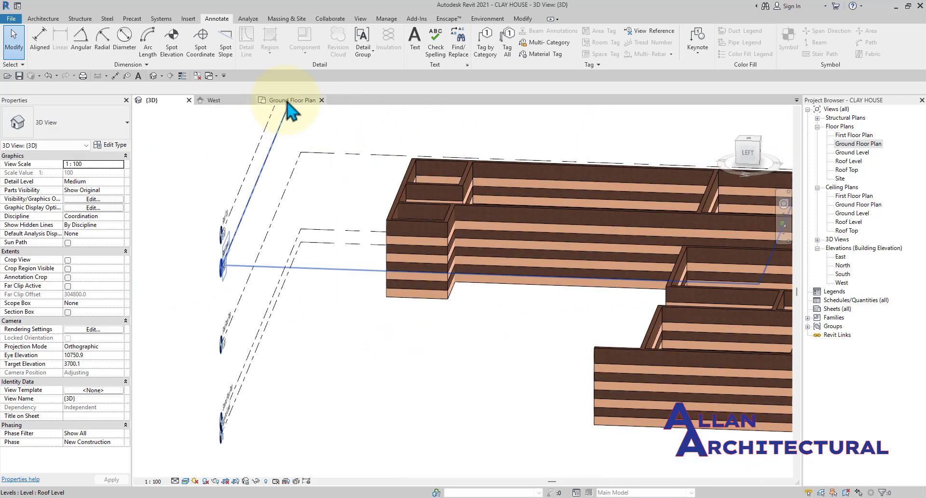
# - Return to the Ground Floor Plan view and examine the overall wall layout within the elevation markers
pyautogui.click(289, 100)
pyautogui.scroll(-3, 599, 264)
pyautogui.moveTo(599, 265); pyautogui.dragTo(599, 271, button='middle')
pyautogui.scroll(2, 524, 249)
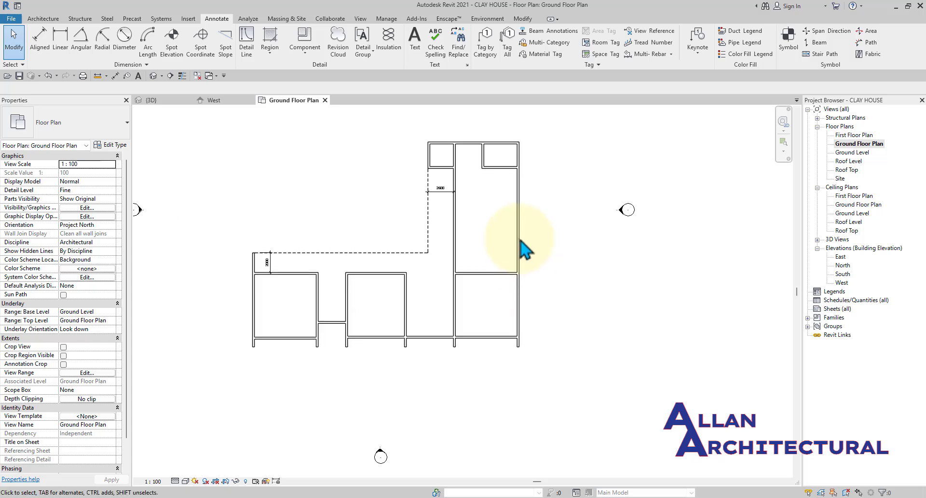
pyautogui.moveTo(520, 239); pyautogui.dragTo(522, 252, button='middle')
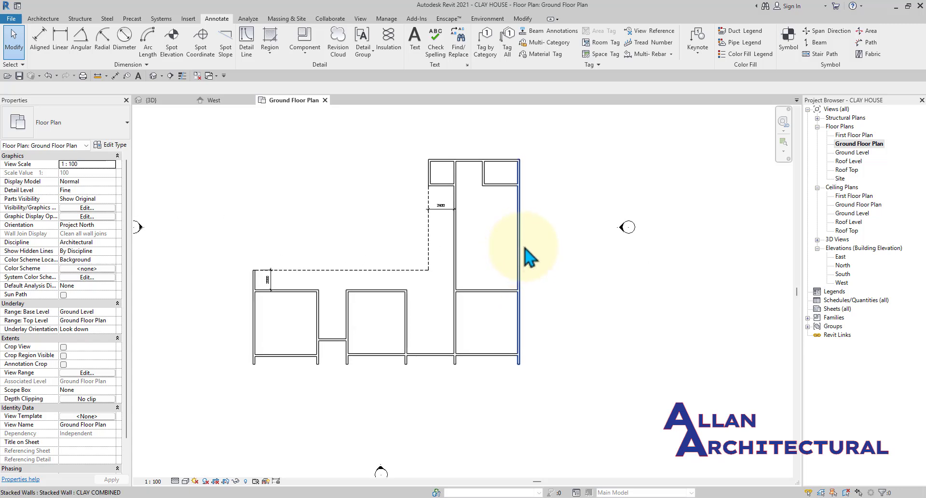
pyautogui.click(853, 136)
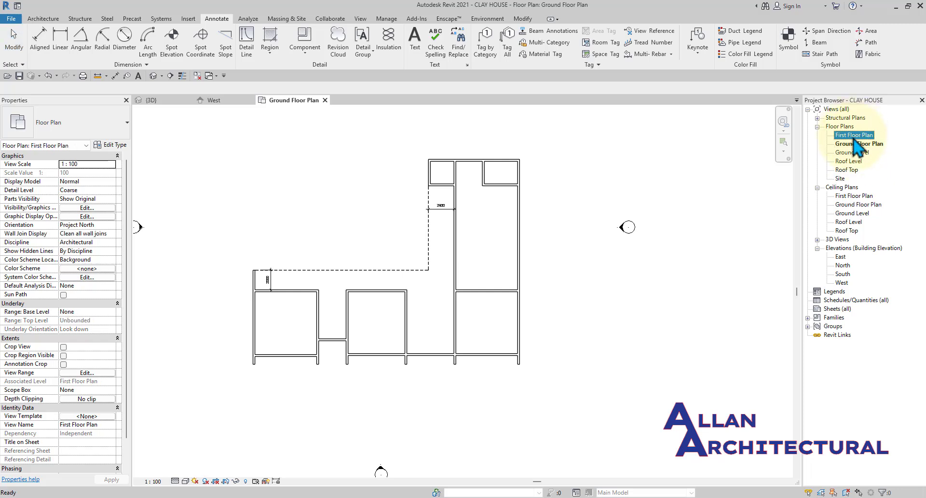
pyautogui.scroll(-2, 519, 289)
pyautogui.click(574, 303)
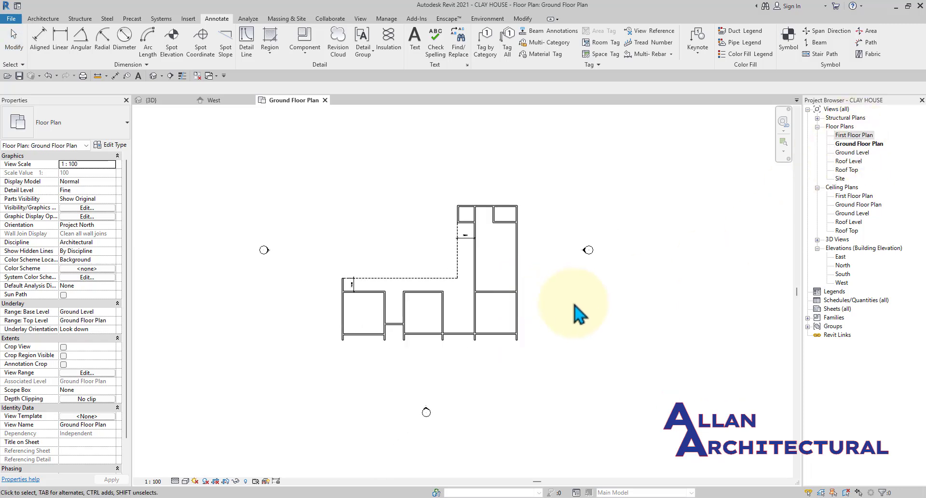
pyautogui.moveTo(559, 311); pyautogui.dragTo(502, 292, button='middle')
pyautogui.scroll(3, 487, 302)
pyautogui.scroll(-3, 499, 290)
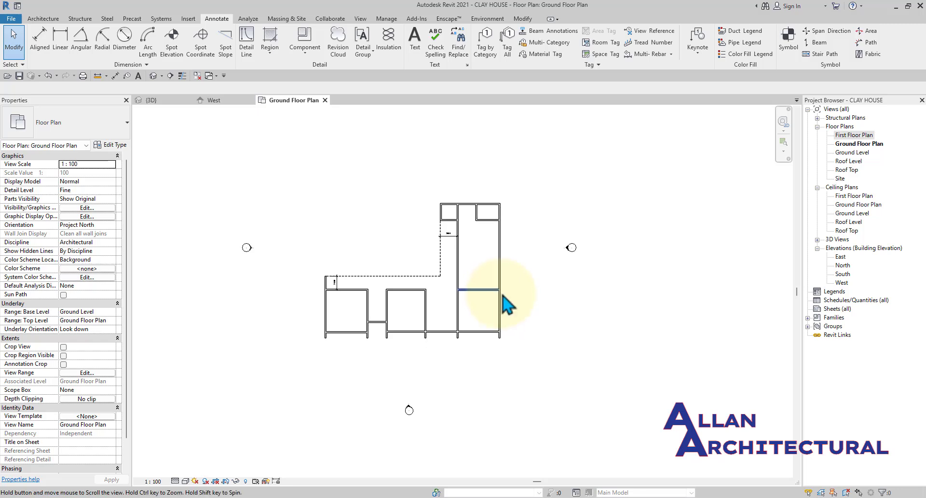
pyautogui.scroll(-2, 550, 230)
pyautogui.moveTo(550, 231); pyautogui.dragTo(546, 236, button='middle')
pyautogui.scroll(-3, 507, 248)
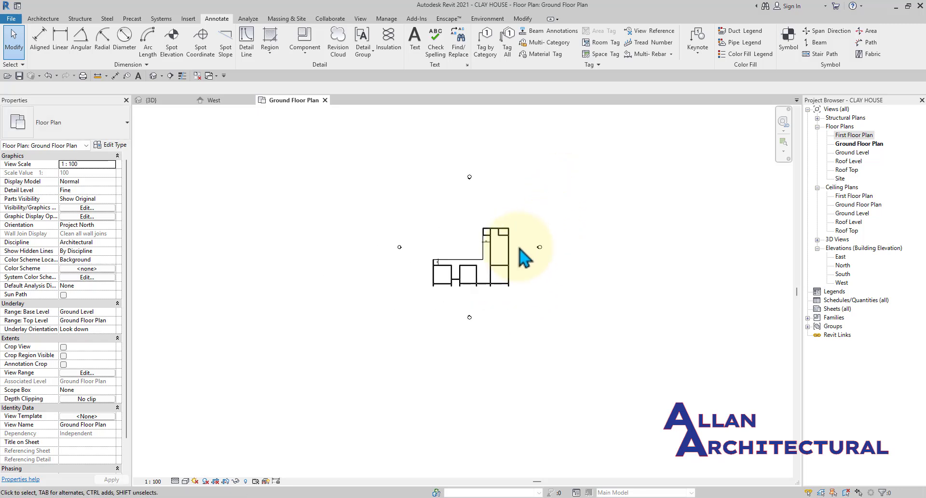
pyautogui.scroll(3, 518, 247)
# - Try to reposition the whole floor plan, including its dimensions, between the elevation markers
pyautogui.moveTo(533, 200); pyautogui.dragTo(409, 316)
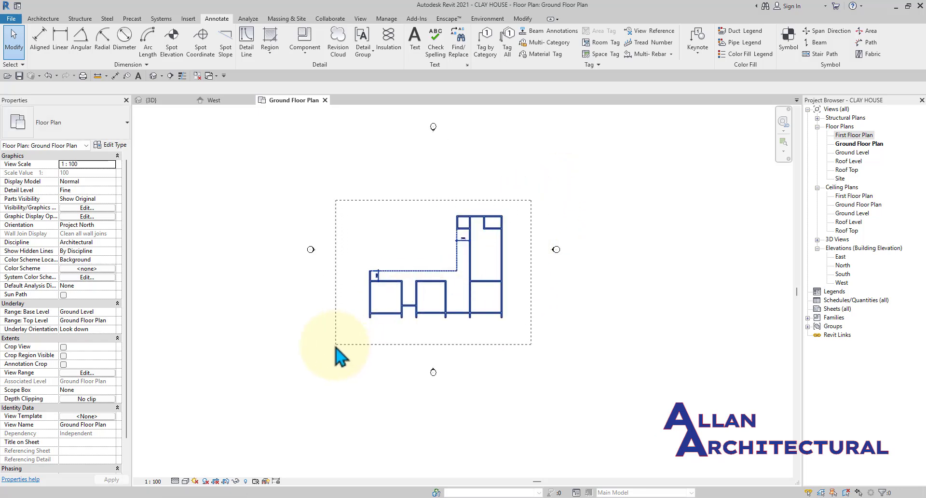
pyautogui.moveTo(336, 347); pyautogui.dragTo(336, 345)
pyautogui.scroll(1, 463, 289)
pyautogui.scroll(-2, 521, 278)
pyautogui.moveTo(523, 278); pyautogui.dragTo(502, 325, button='middle')
pyautogui.scroll(3, 497, 316)
pyautogui.scroll(-2, 495, 307)
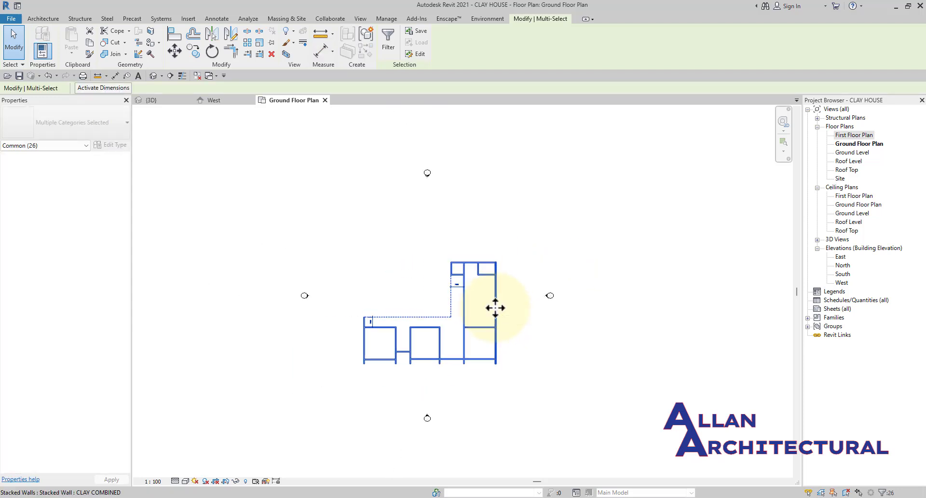
pyautogui.moveTo(480, 291); pyautogui.dragTo(501, 268)
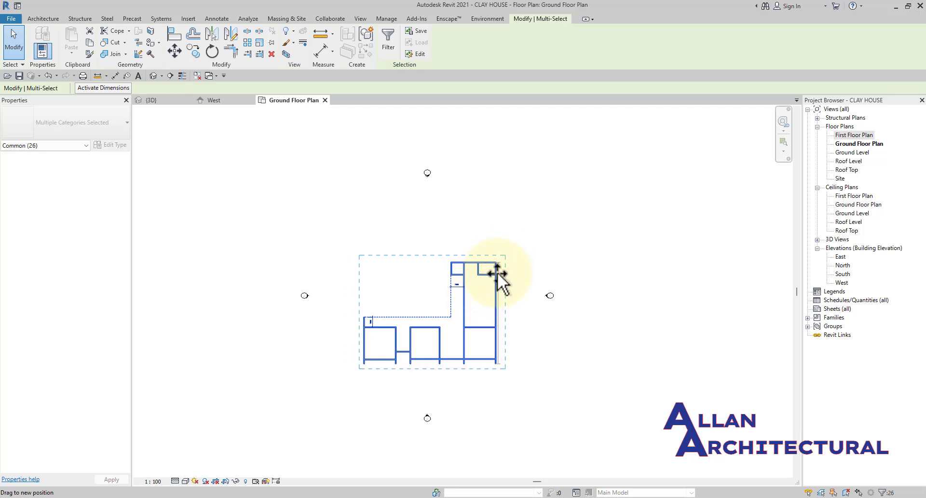
pyautogui.moveTo(497, 272); pyautogui.dragTo(497, 271)
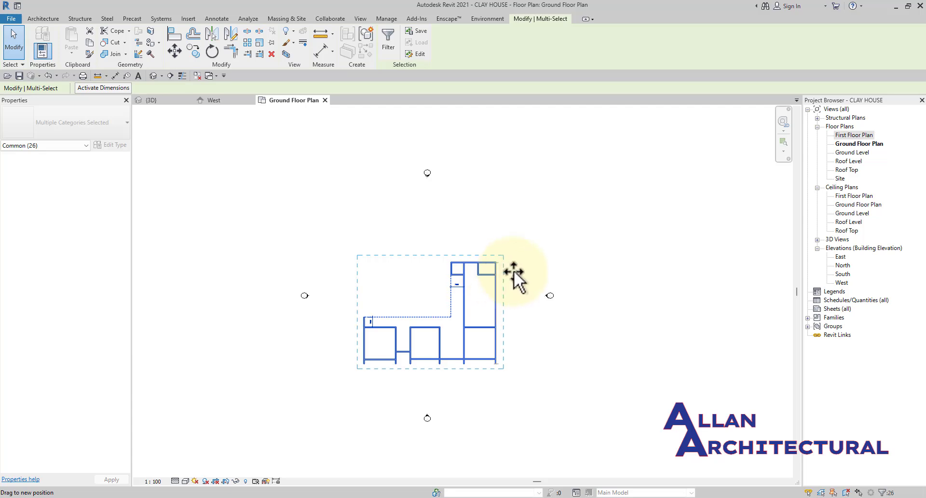
pyautogui.scroll(2, 509, 287)
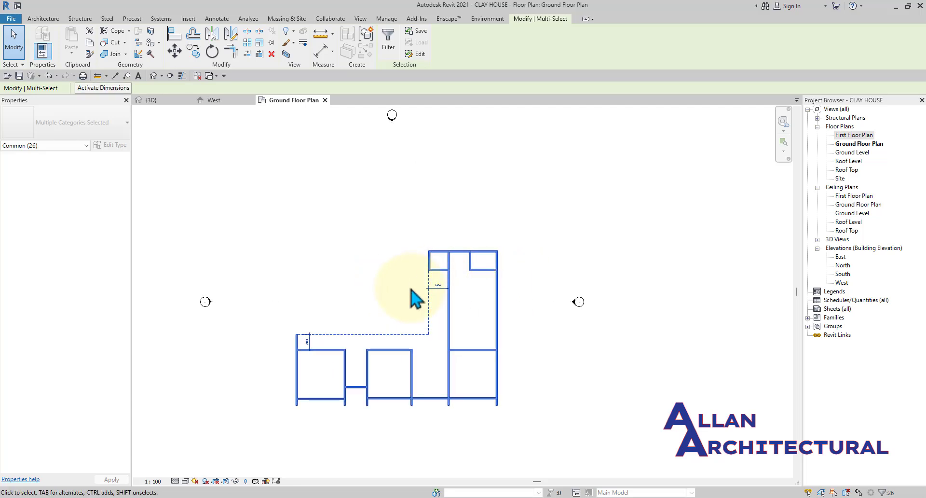
pyautogui.scroll(-5, 411, 288)
pyautogui.click(475, 289)
pyautogui.scroll(8, 397, 341)
pyautogui.scroll(-7, 439, 306)
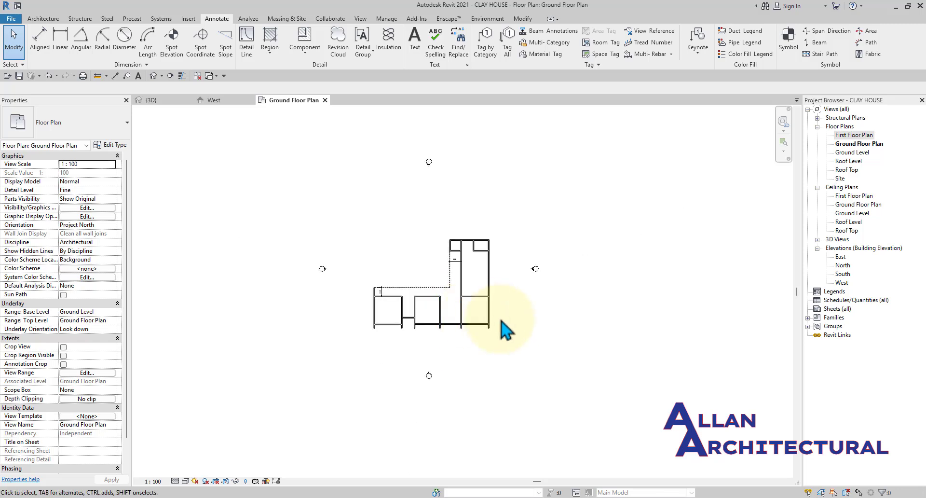
pyautogui.moveTo(502, 331); pyautogui.dragTo(477, 334, button='middle')
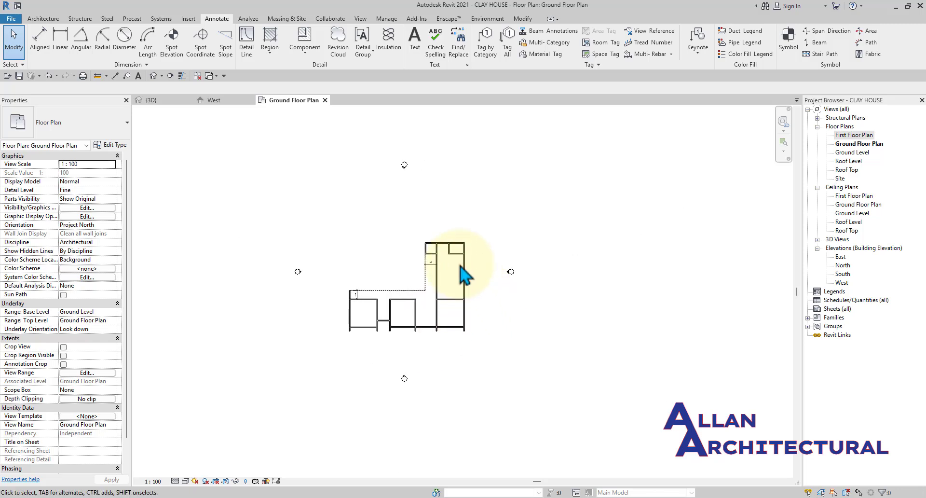
# - Start the Grid command for placing straight grid lines on the ground floor plan
pyautogui.click(44, 19)
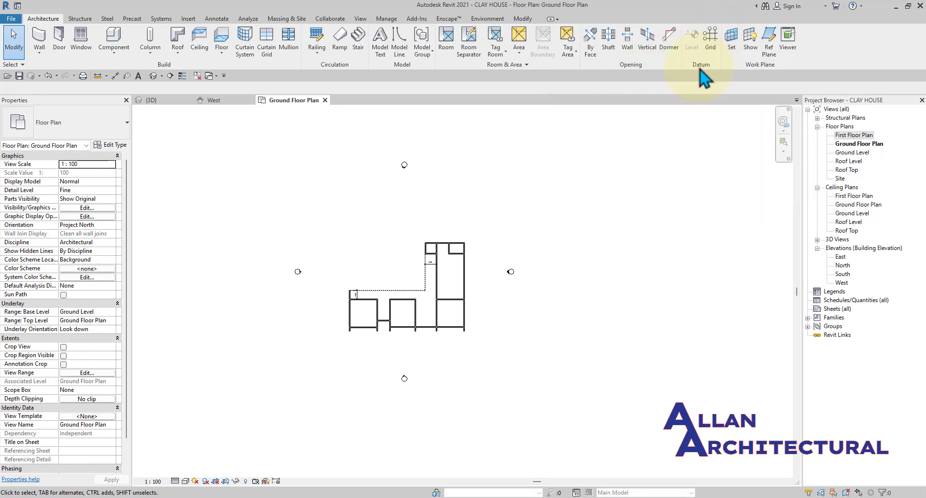
pyautogui.click(710, 48)
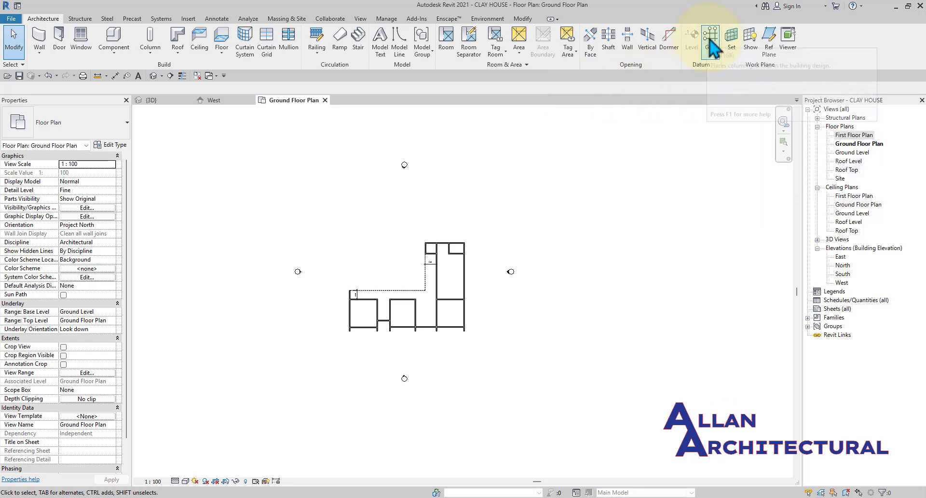
pyautogui.scroll(1, 362, 357)
pyautogui.scroll(2, 460, 343)
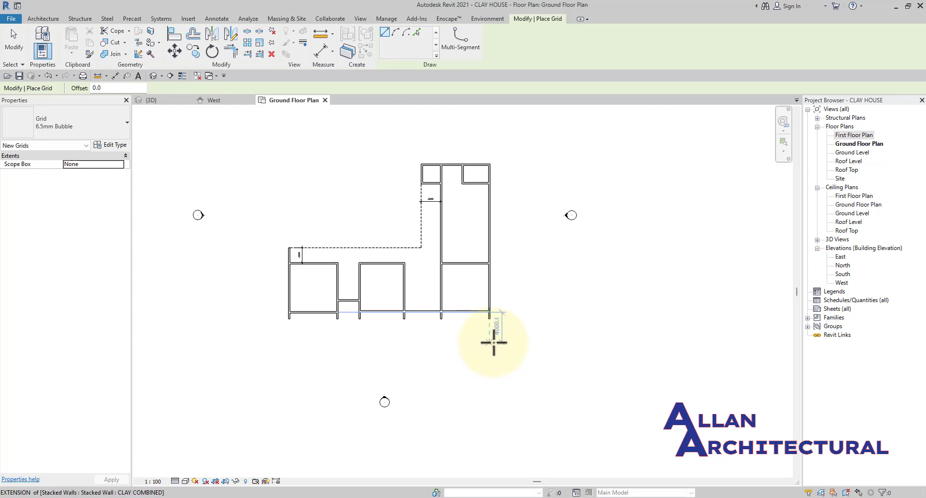
pyautogui.click(490, 372)
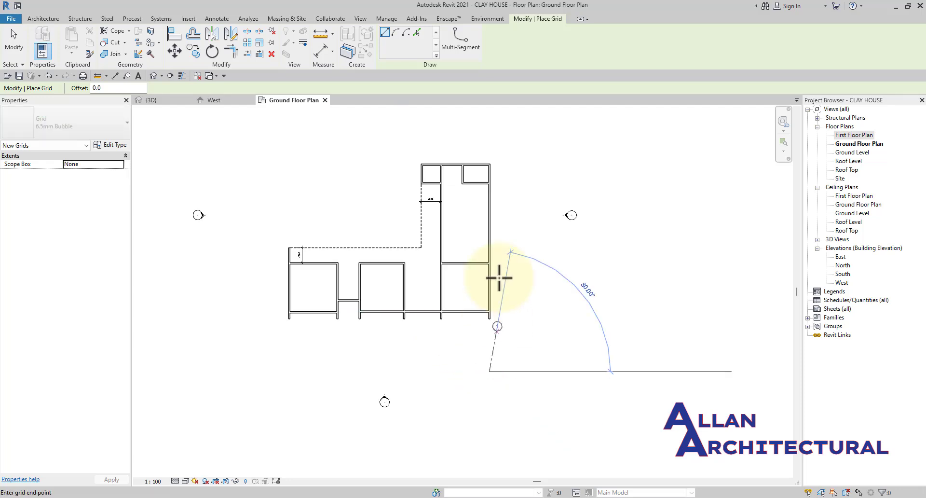
pyautogui.moveTo(488, 128); pyautogui.dragTo(492, 238, button='middle')
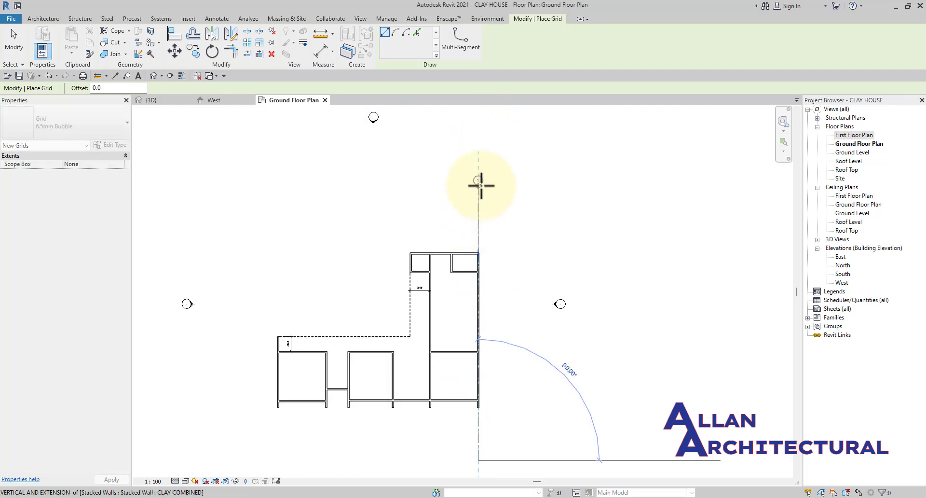
pyautogui.scroll(-2, 482, 182)
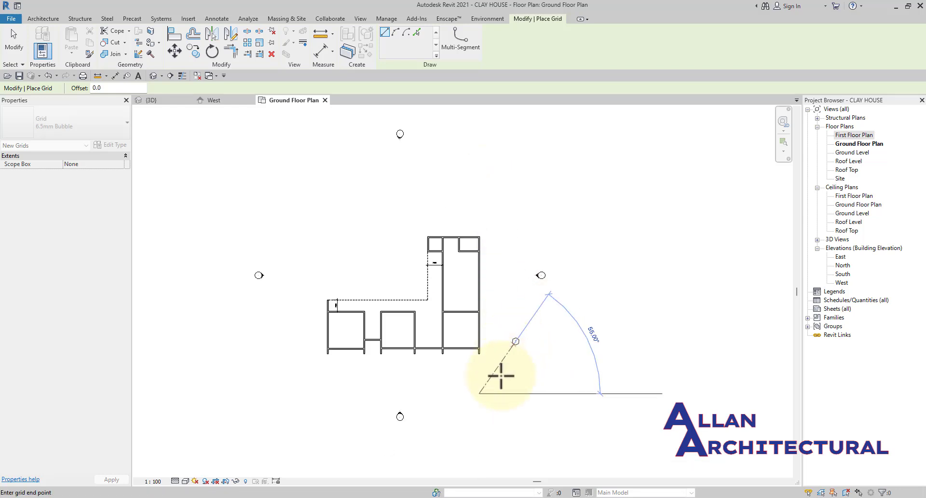
pyautogui.press('Escape')
# - Place a vertical grid line along the plan's leftmost wall, running from below the building to well above it
pyautogui.scroll(2, 331, 383)
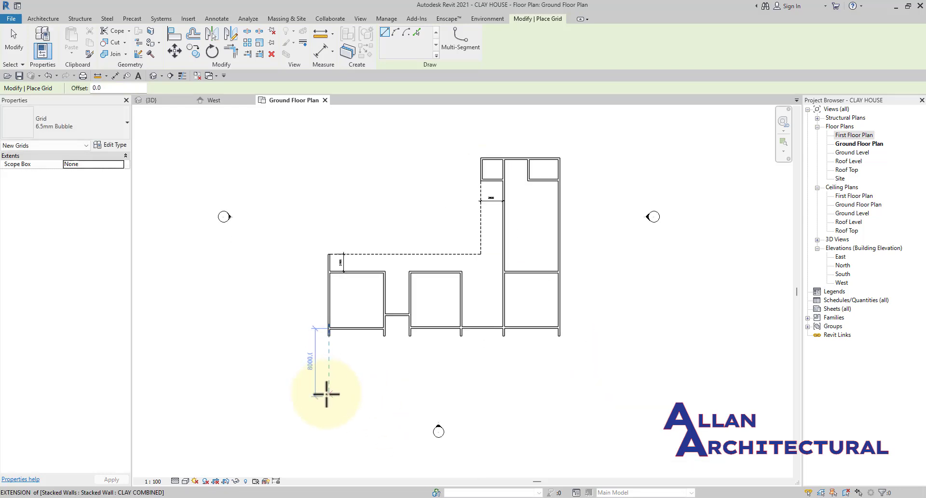
pyautogui.click(328, 398)
pyautogui.scroll(-1, 327, 174)
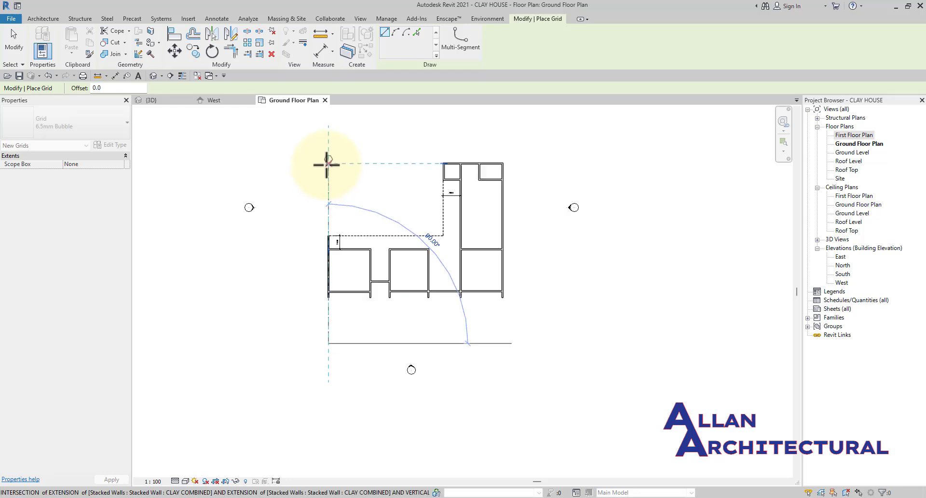
pyautogui.scroll(1, 326, 161)
pyautogui.moveTo(347, 181); pyautogui.dragTo(333, 203, button='middle')
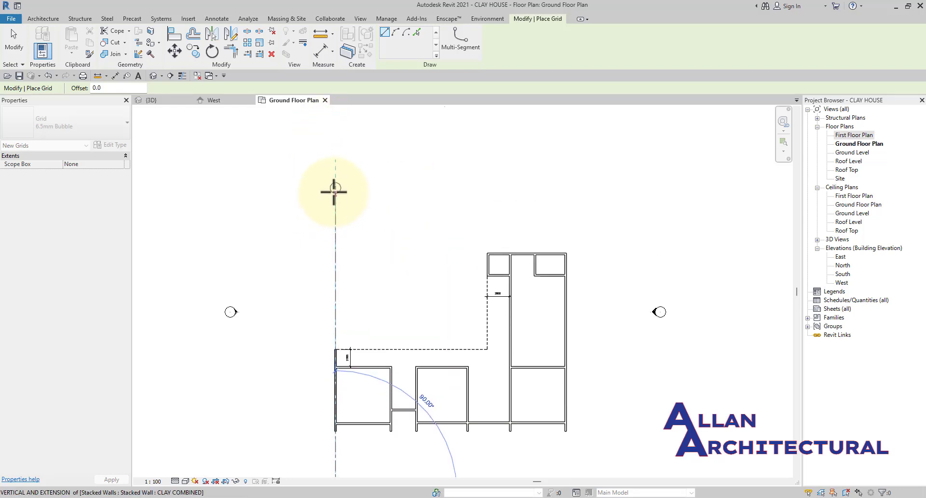
pyautogui.click(334, 191)
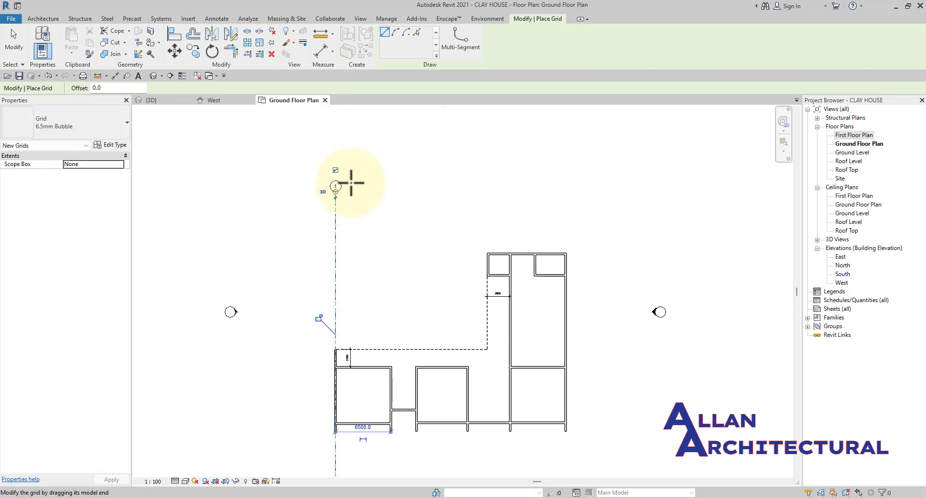
pyautogui.scroll(-2, 366, 183)
pyautogui.press('Escape')
pyautogui.press('Escape')
pyautogui.scroll(2, 351, 366)
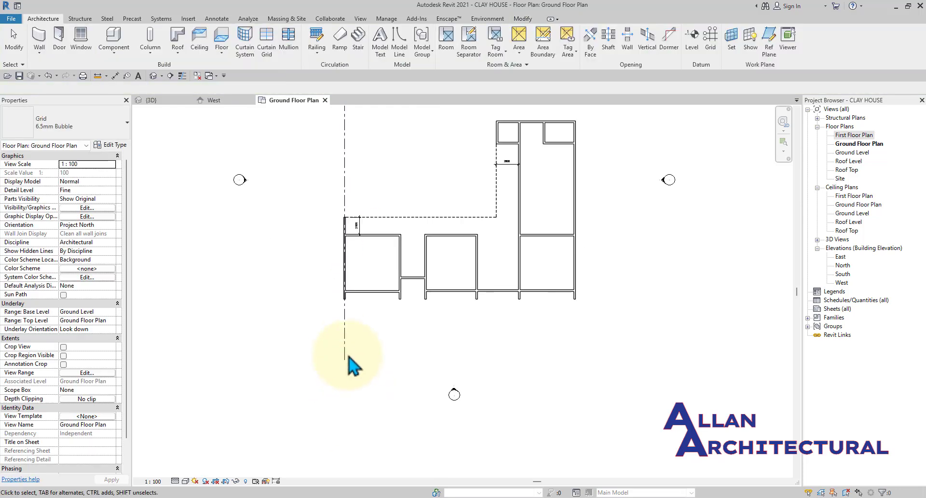
pyautogui.scroll(-3, 338, 340)
pyautogui.scroll(1, 335, 336)
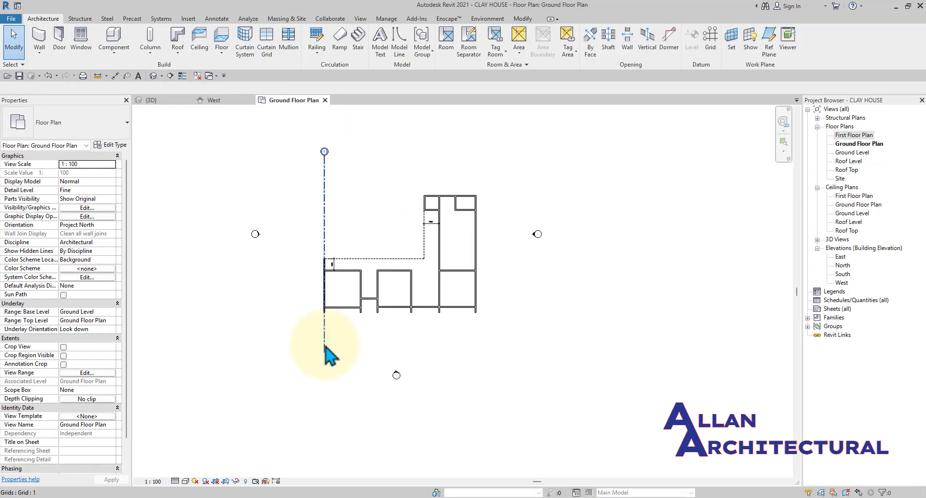
# - Place a vertical grid line along the first lower-left room's right wall, with its ends level with grid 1
pyautogui.click(718, 45)
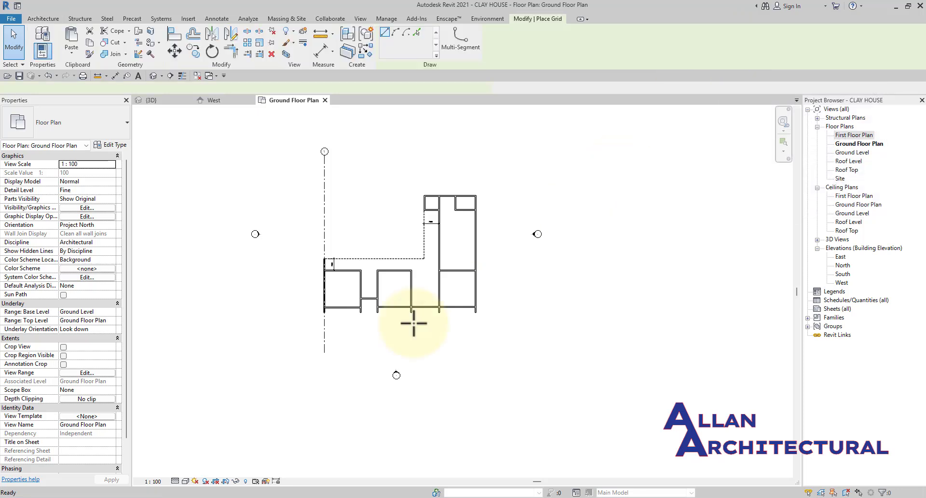
pyautogui.scroll(2, 351, 368)
pyautogui.click(361, 340)
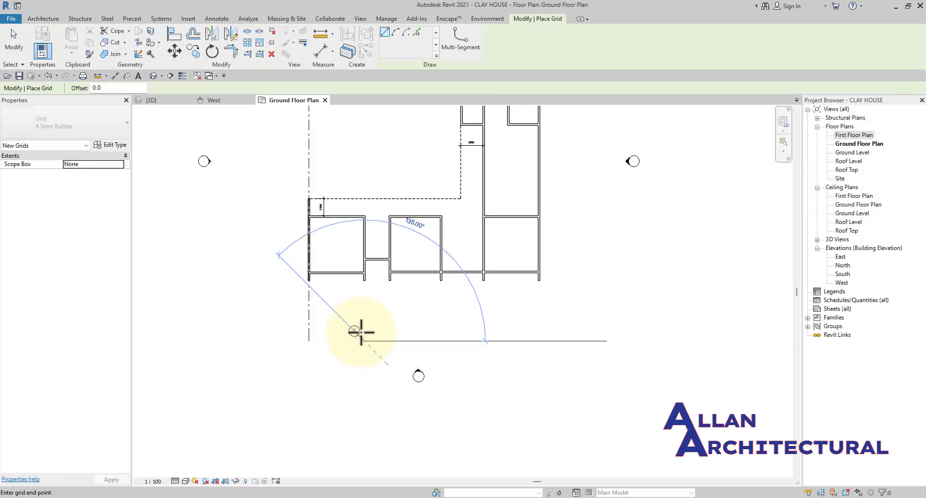
pyautogui.scroll(-1, 360, 334)
pyautogui.click(362, 139)
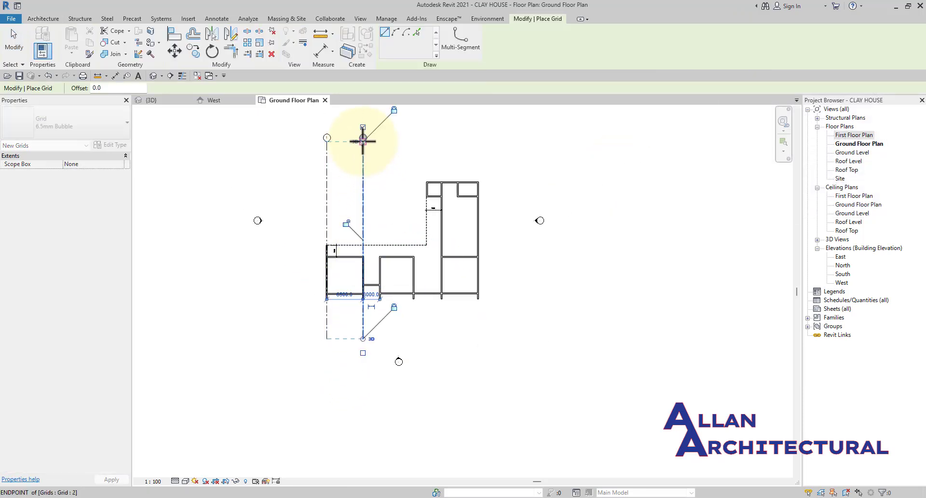
# - Place vertical grid lines along the left and right walls of the second lower room, with their ends level with grid 1
pyautogui.scroll(2, 388, 311)
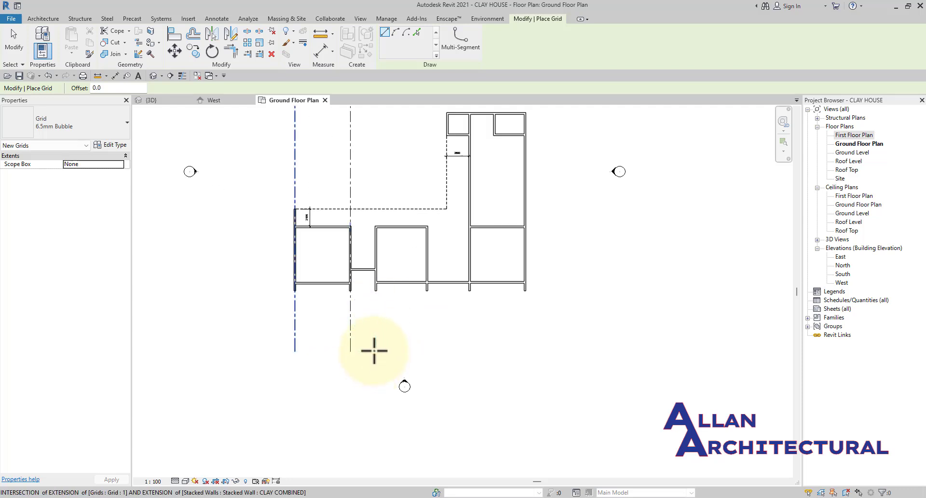
pyautogui.click(374, 350)
pyautogui.scroll(-1, 372, 317)
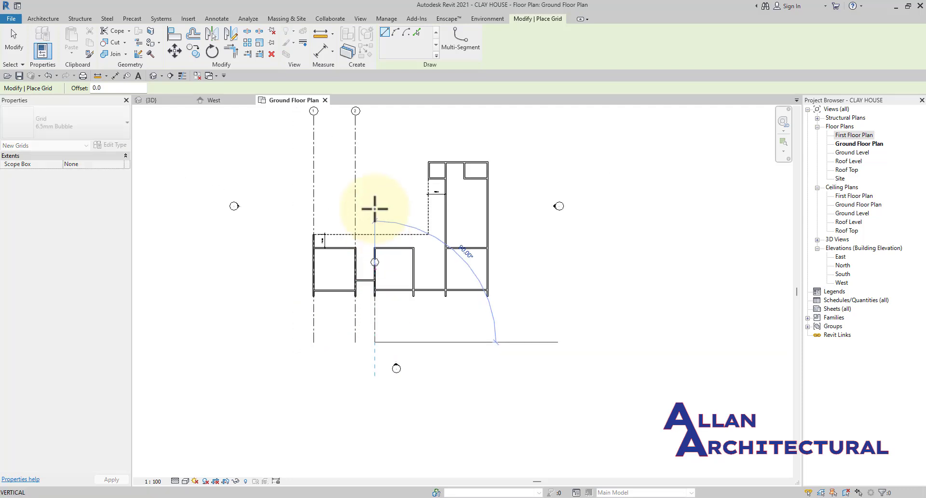
pyautogui.click(372, 116)
pyautogui.scroll(2, 424, 316)
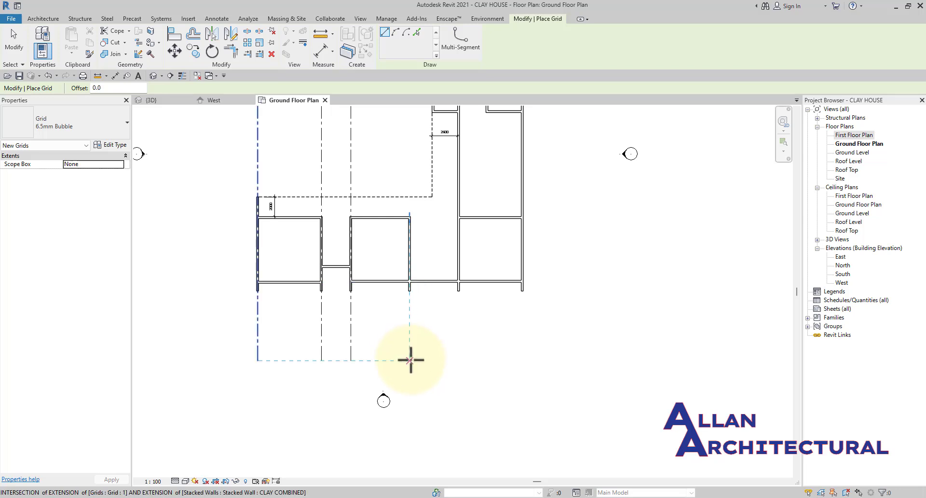
pyautogui.click(410, 360)
pyautogui.scroll(-1, 410, 360)
pyautogui.moveTo(403, 186); pyautogui.dragTo(409, 303, button='middle')
pyautogui.click(409, 201)
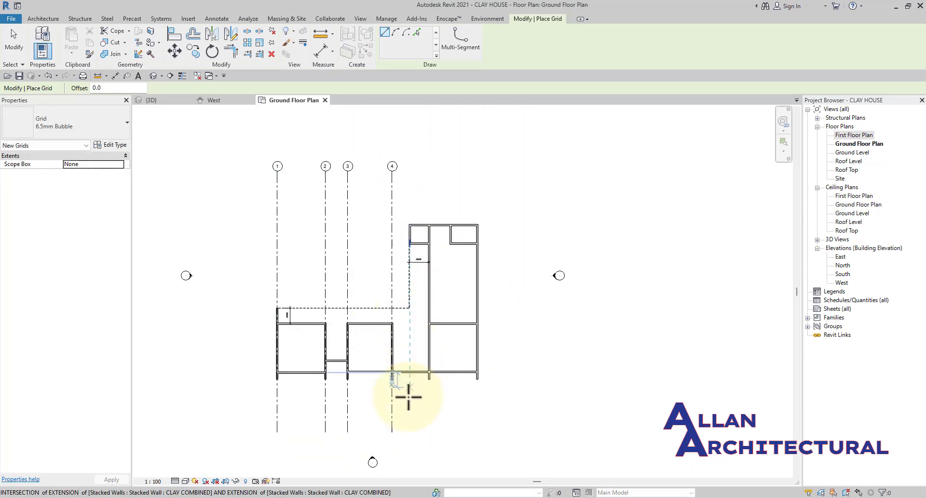
# - Place vertical grid lines along the tall wing's left edge and along the long wall just right of it
pyautogui.click(409, 432)
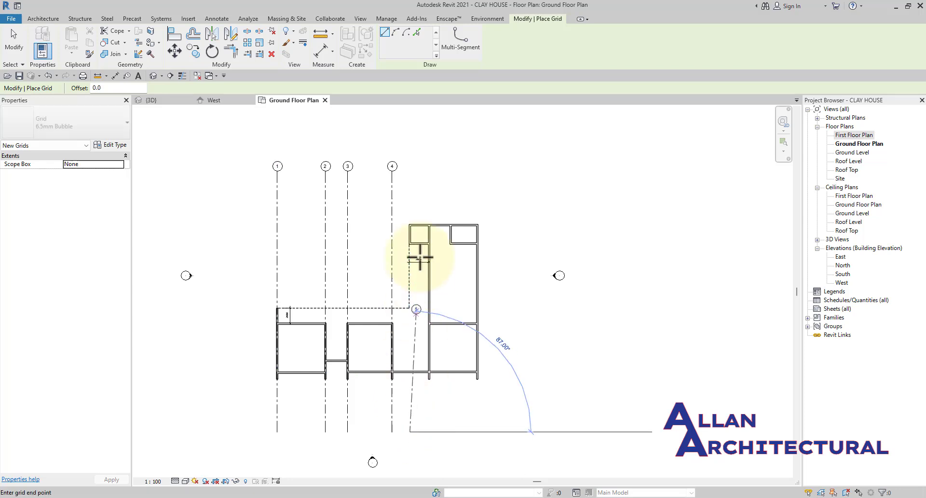
pyautogui.click(409, 156)
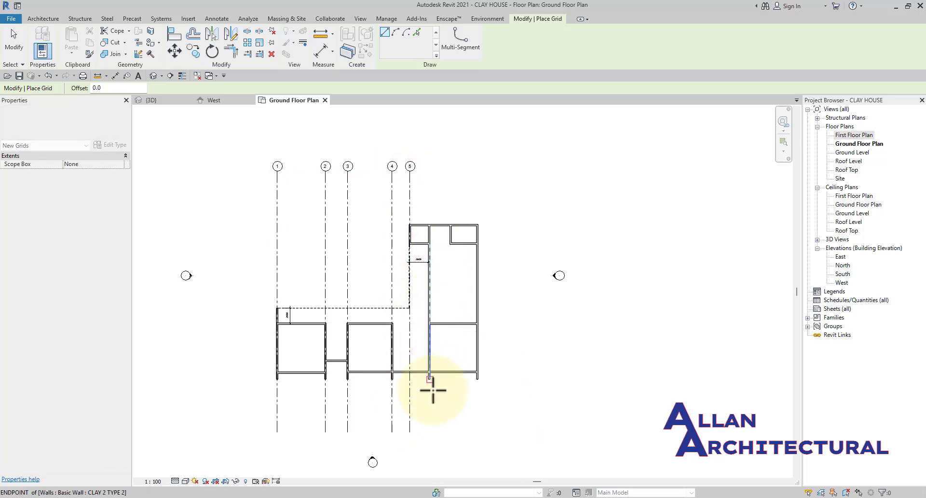
pyautogui.click(428, 166)
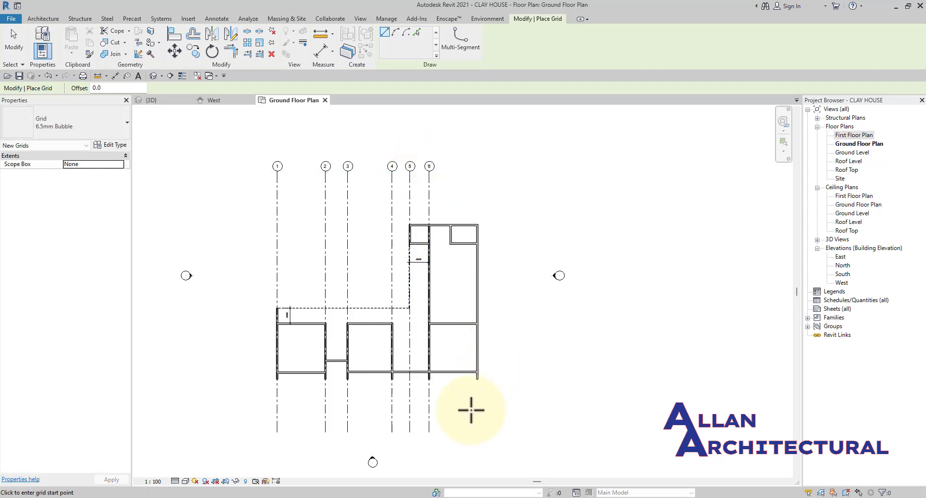
# - Place vertical grid lines along the upper-right small room's left wall and the building's rightmost wall, ending the Grid command
pyautogui.click(449, 433)
pyautogui.click(448, 165)
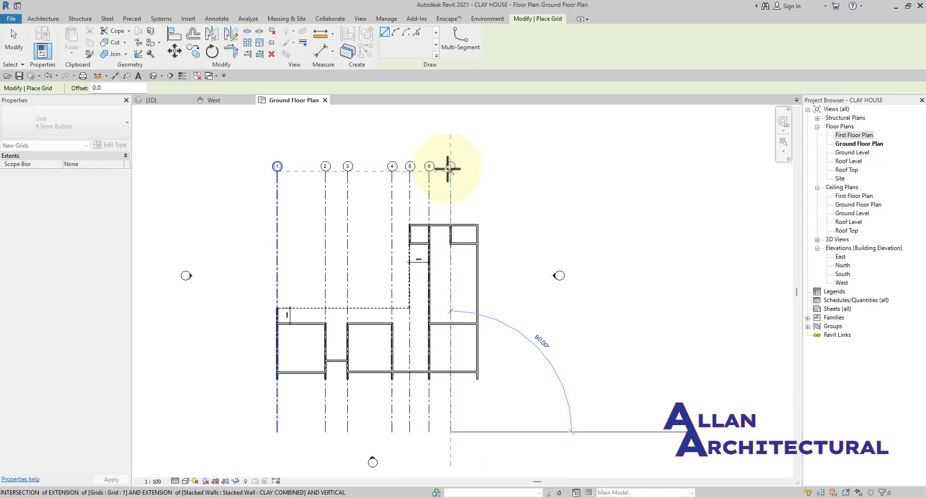
pyautogui.click(477, 431)
pyautogui.click(475, 170)
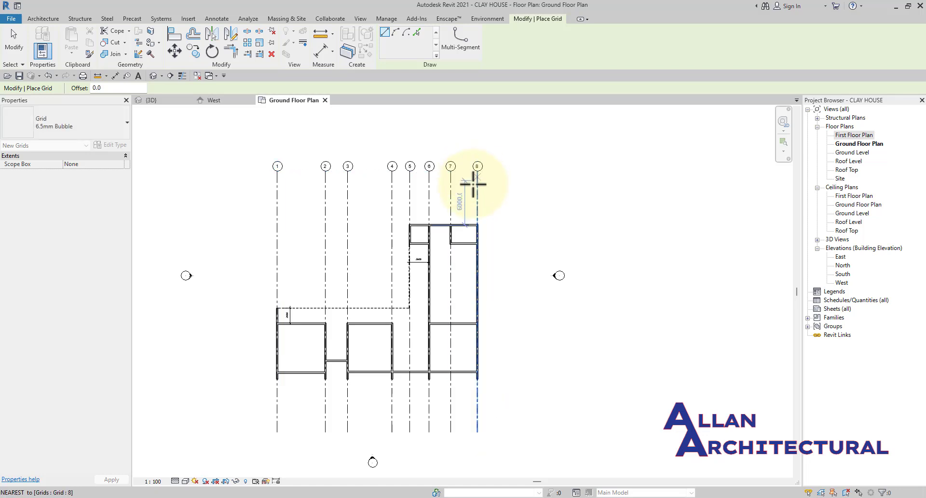
pyautogui.press('Escape')
pyautogui.press('Escape')
# - Examine the numbering and alignment of the vertical grid bubbles above the ground floor plan
pyautogui.scroll(-3, 475, 189)
pyautogui.moveTo(501, 245); pyautogui.dragTo(498, 254, button='middle')
pyautogui.scroll(2, 477, 244)
pyautogui.scroll(3, 343, 245)
pyautogui.moveTo(453, 162); pyautogui.dragTo(451, 281, button='middle')
pyautogui.scroll(4, 343, 226)
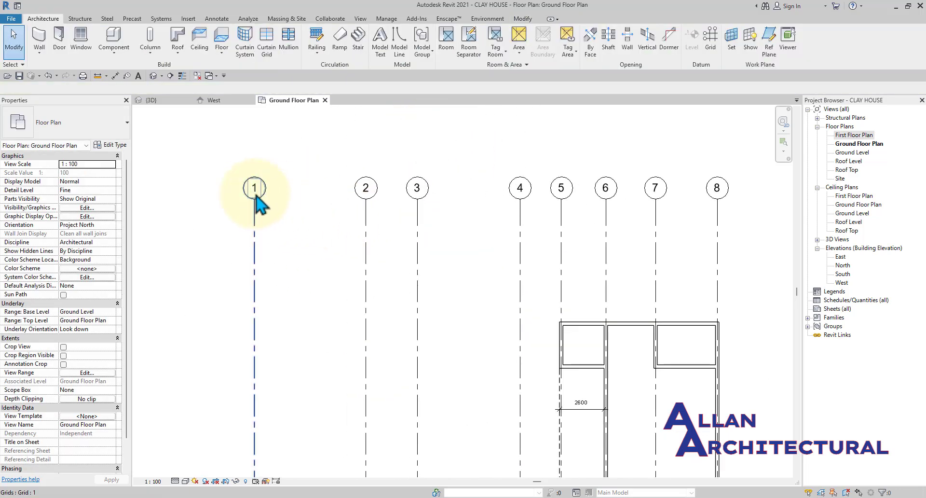
pyautogui.scroll(-3, 263, 202)
pyautogui.moveTo(265, 212); pyautogui.dragTo(321, 205, button='middle')
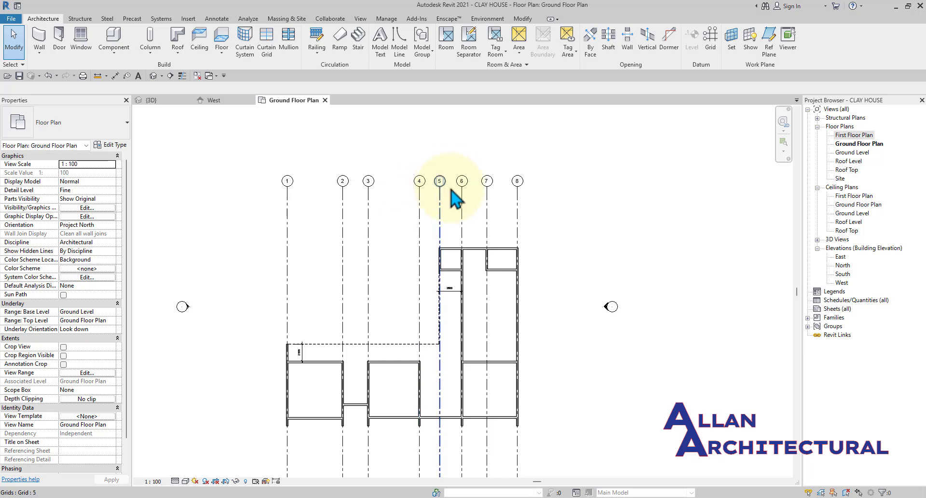
pyautogui.scroll(-3, 495, 253)
pyautogui.moveTo(505, 284); pyautogui.dragTo(489, 266, button='middle')
pyautogui.scroll(1, 515, 220)
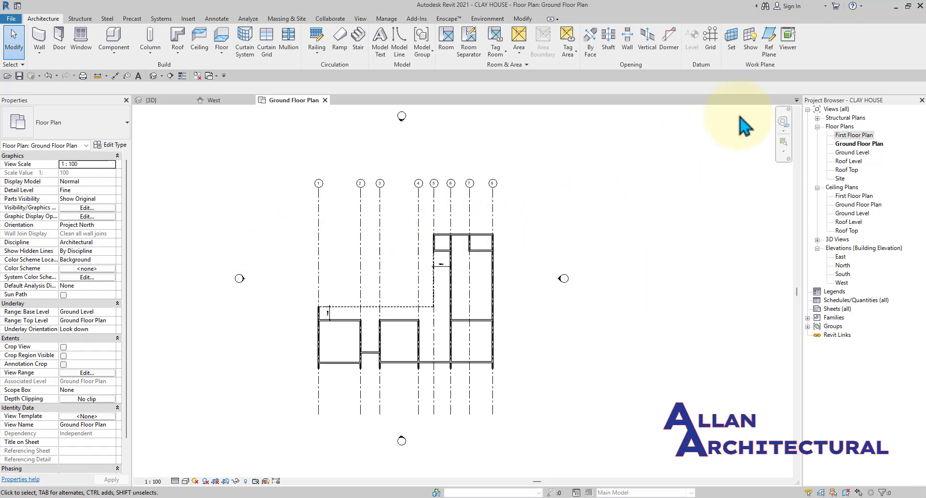
# - Place a horizontal grid line along the building's topmost wall, from right of the plan to beyond grid 1
pyautogui.click(710, 48)
pyautogui.scroll(1, 520, 237)
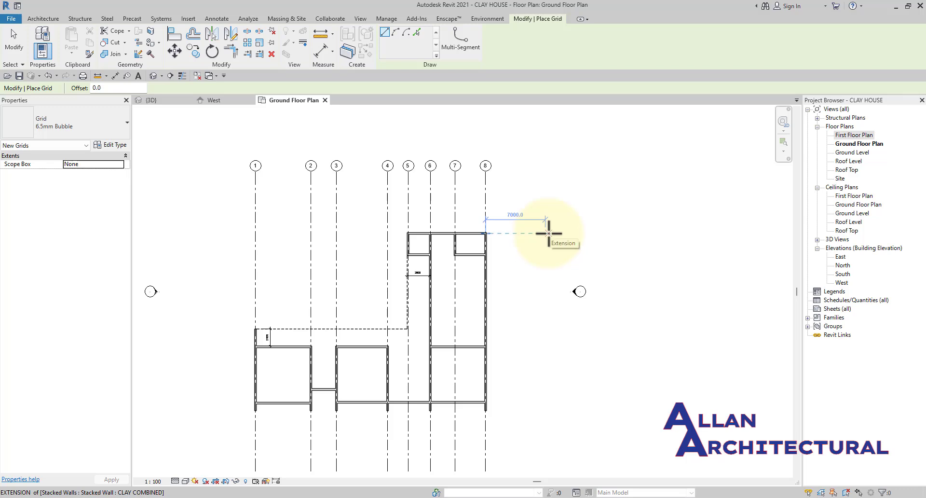
pyautogui.scroll(-1, 371, 237)
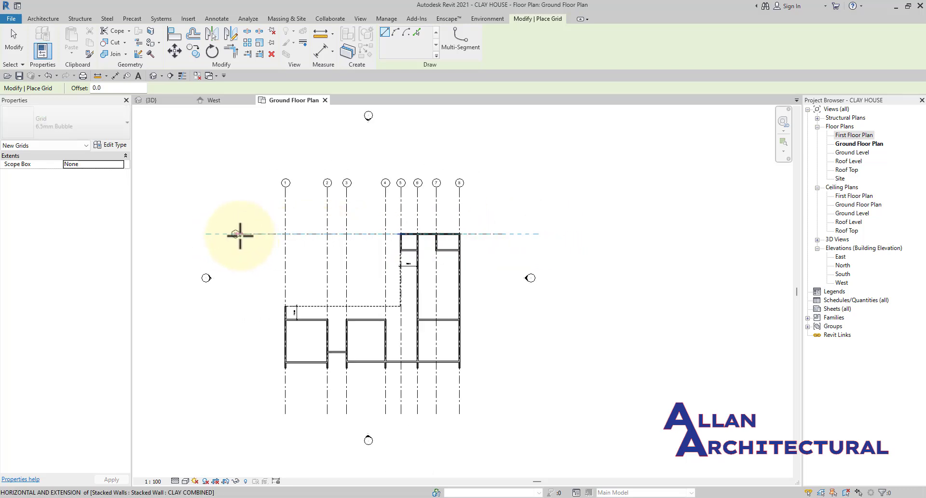
pyautogui.click(239, 235)
pyautogui.press('Escape')
pyautogui.press('Escape')
# - Rename the horizontal grid line along the topmost wall as A
pyautogui.scroll(5, 239, 234)
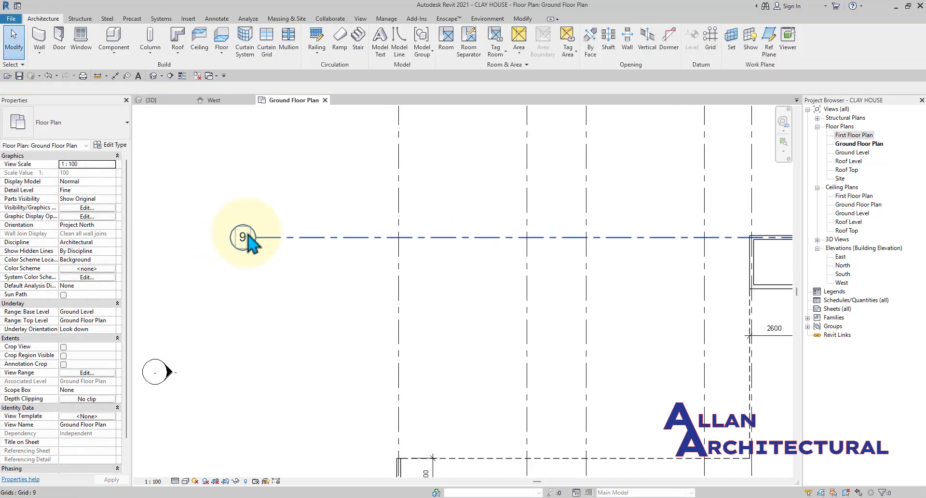
pyautogui.doubleClick(243, 237)
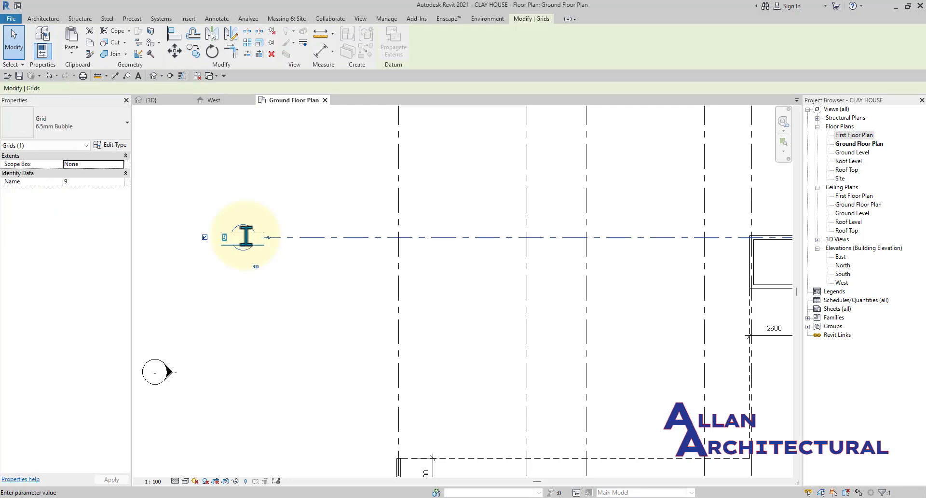
pyautogui.press('Return')
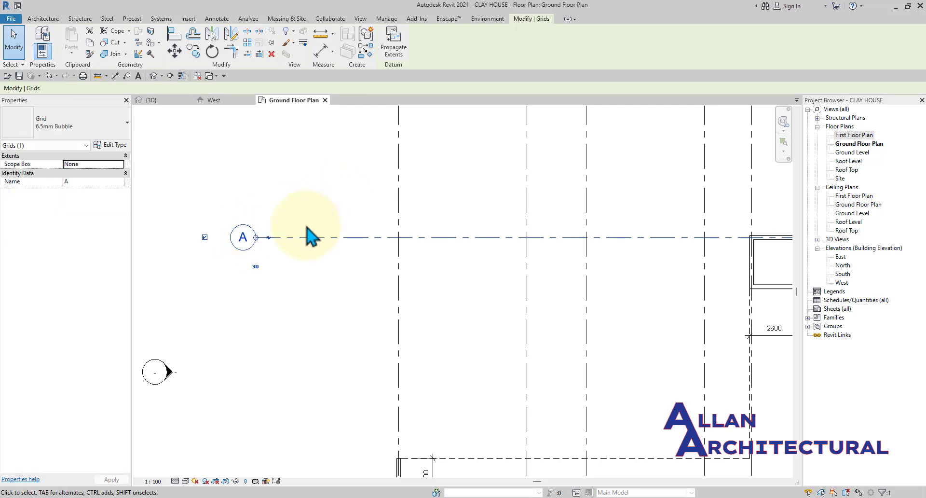
pyautogui.scroll(-3, 309, 270)
pyautogui.click(311, 284)
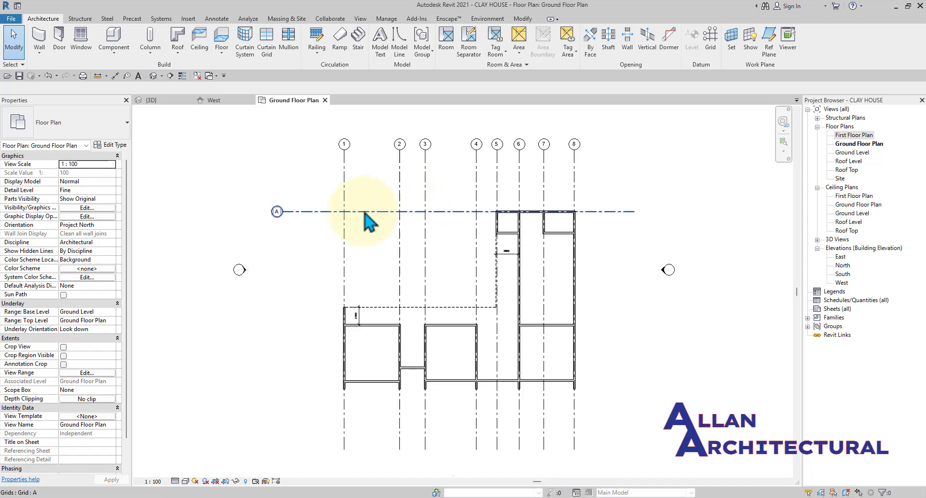
# - Place a horizontal grid line along the bottom walls of the small upper rooms, with its ends aligned to grid A
pyautogui.click(365, 212)
pyautogui.press('g')
pyautogui.press('r')
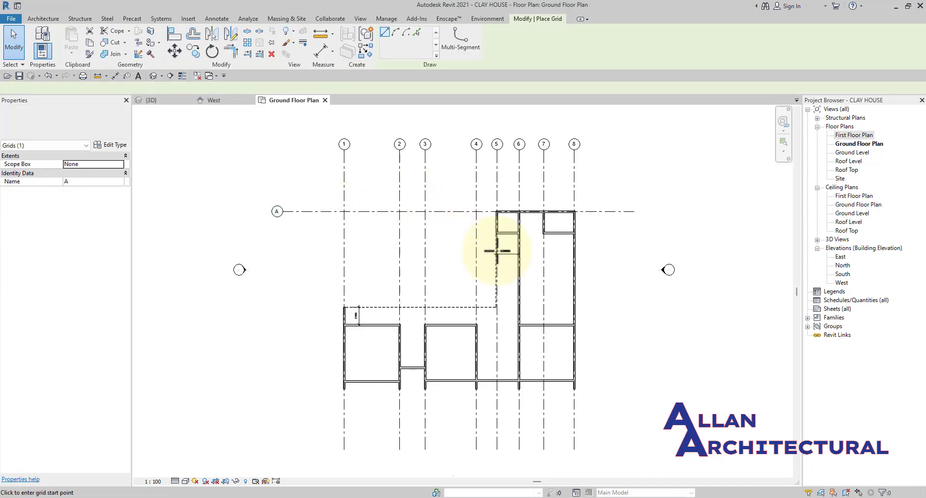
pyautogui.click(635, 234)
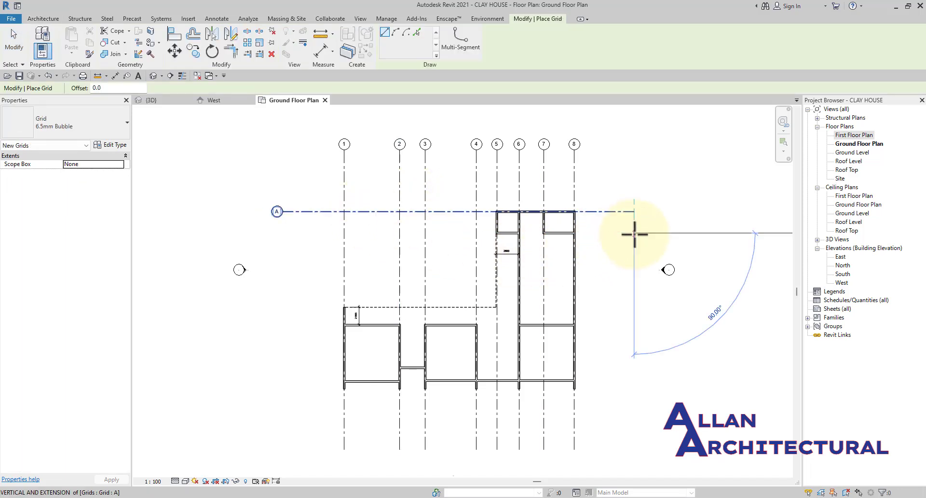
pyautogui.click(282, 233)
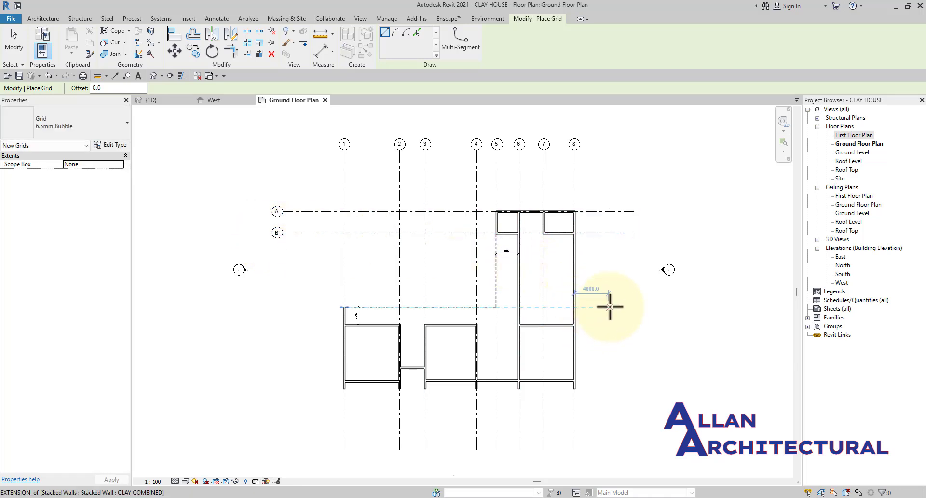
# - Place horizontal grid lines along the dashed edge and along the lower rooms' top walls, with their ends aligned to grid A
pyautogui.click(635, 307)
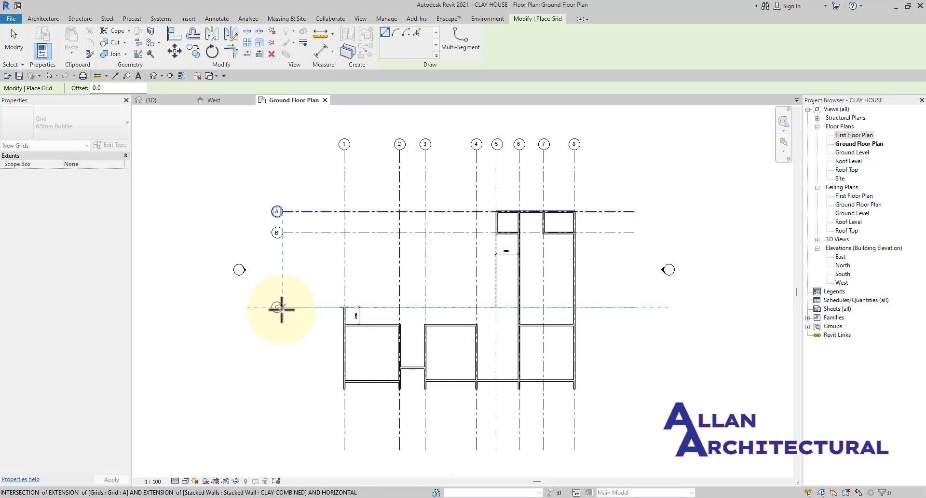
pyautogui.click(282, 307)
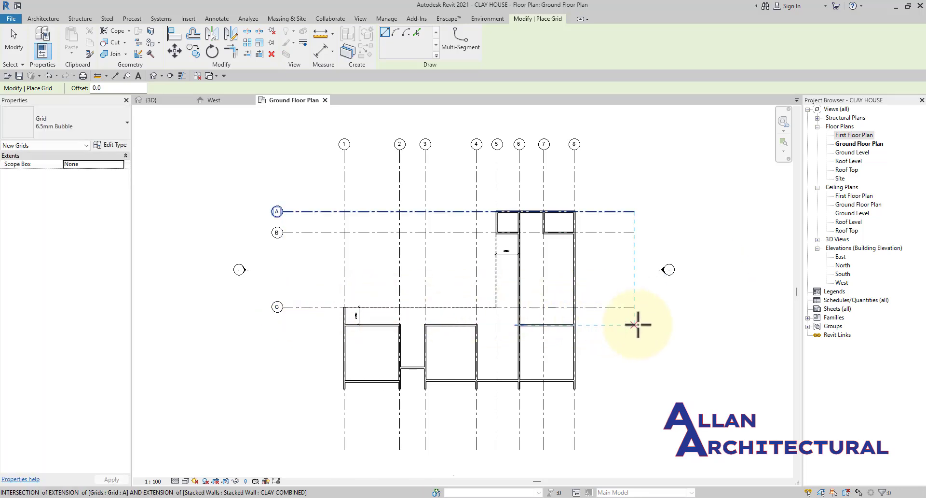
pyautogui.click(634, 325)
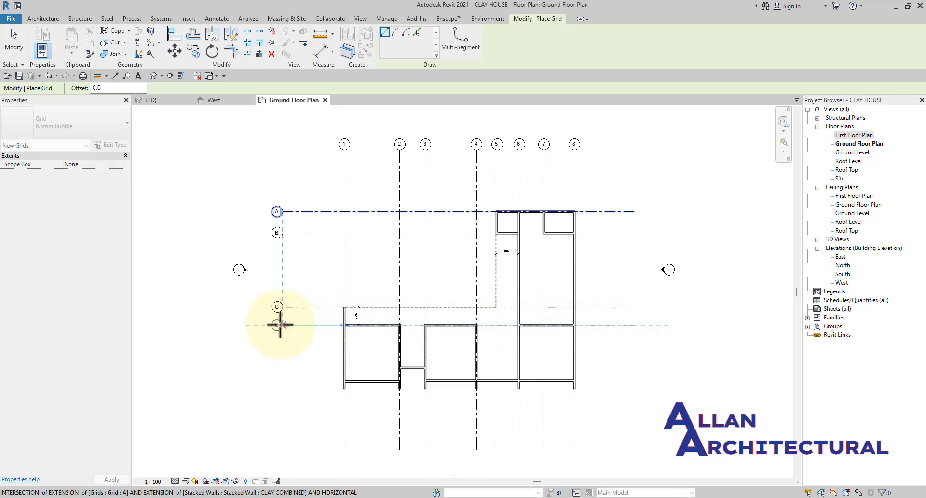
pyautogui.click(282, 325)
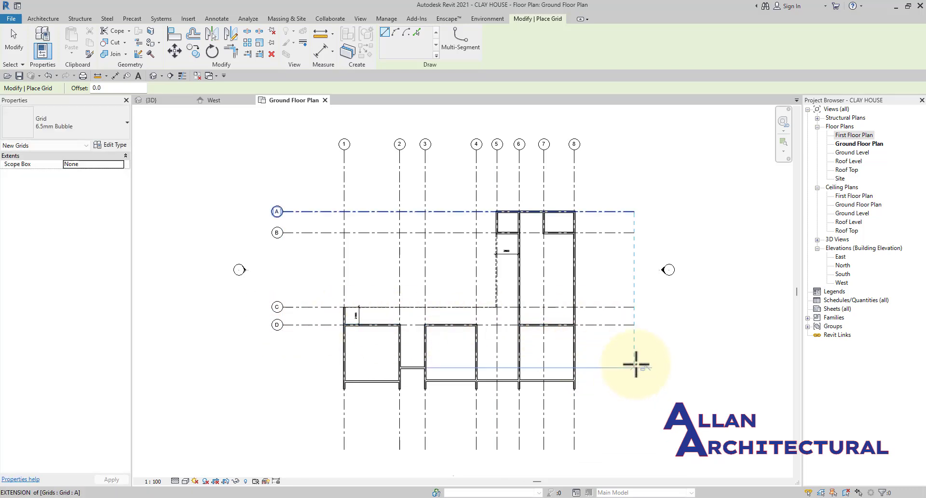
# - Place a horizontal grid line from the right end of the short wall linking the two lower rooms to the lettered bubbles' column
pyautogui.scroll(1, 639, 363)
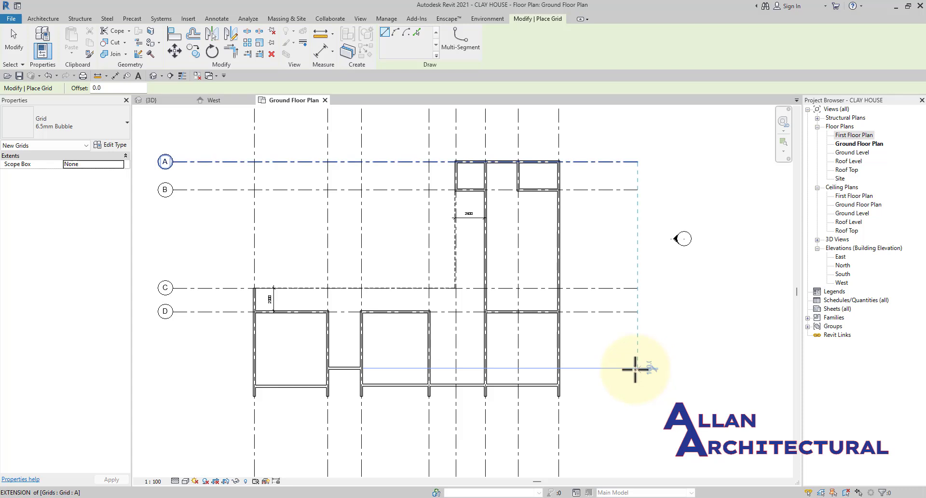
pyautogui.scroll(1, 362, 371)
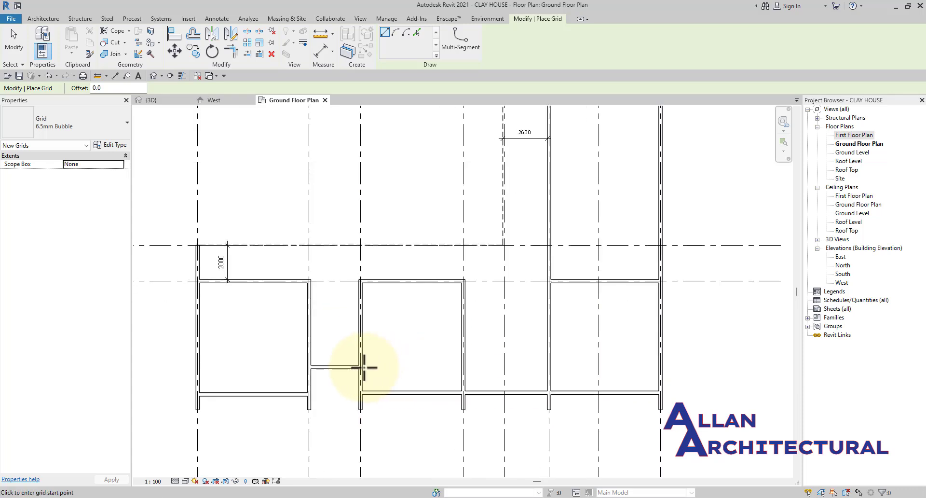
pyautogui.scroll(1, 360, 370)
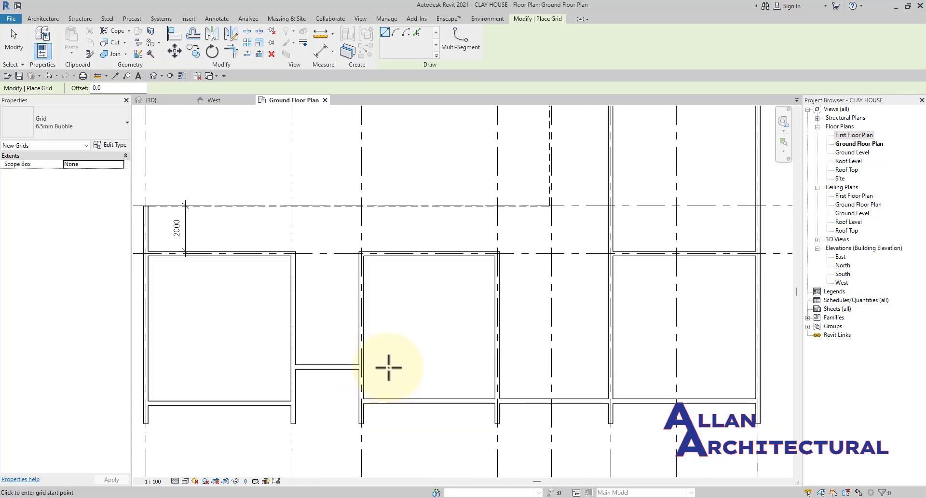
pyautogui.scroll(3, 359, 367)
pyautogui.click(360, 366)
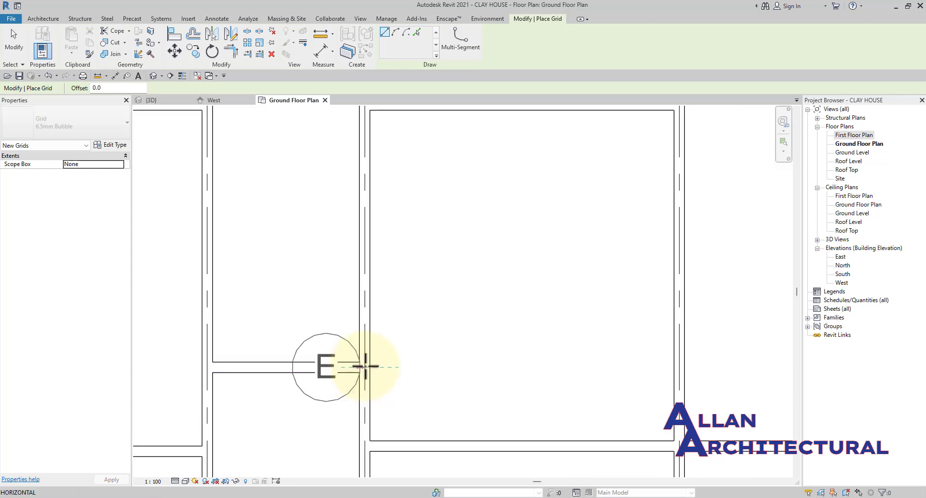
pyautogui.scroll(-5, 362, 367)
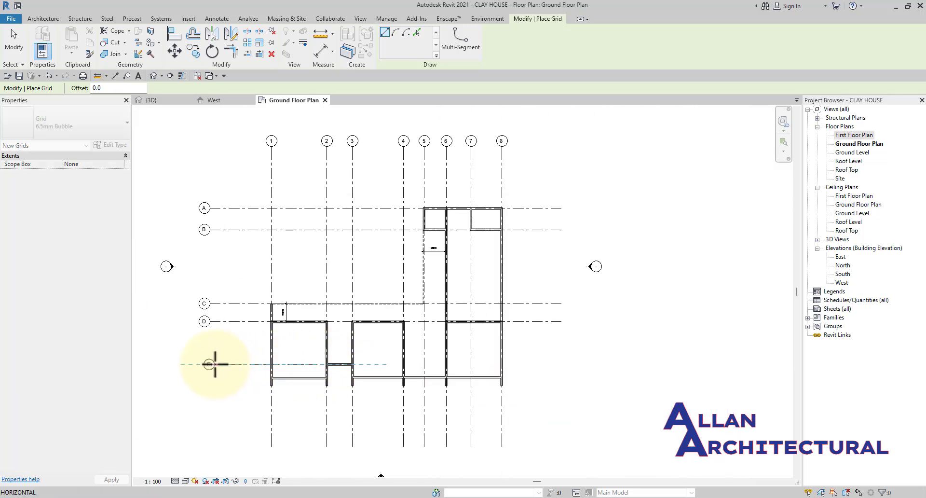
pyautogui.click(215, 364)
pyautogui.press('Escape')
pyautogui.press('Escape')
# - Extend grid line E across the plan so its free end aligns with the ends of the other lettered grid lines
pyautogui.scroll(2, 244, 376)
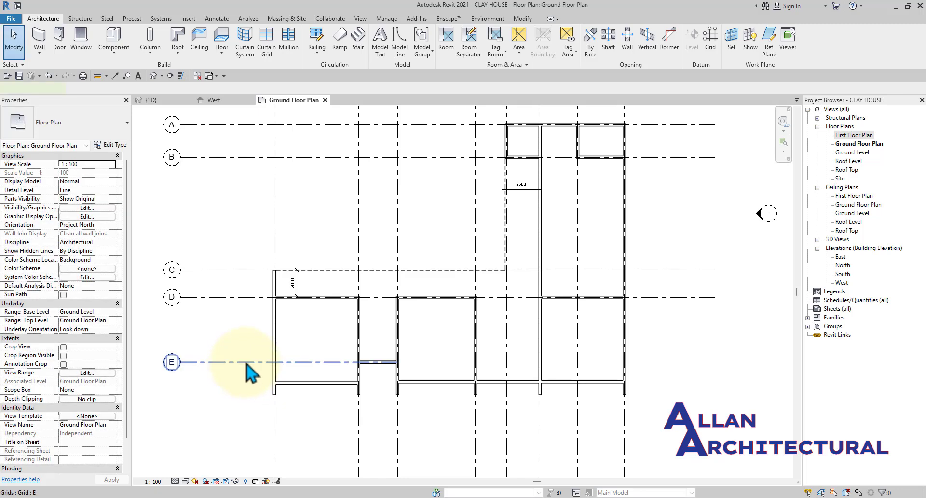
pyautogui.scroll(-1, 311, 359)
pyautogui.click(384, 362)
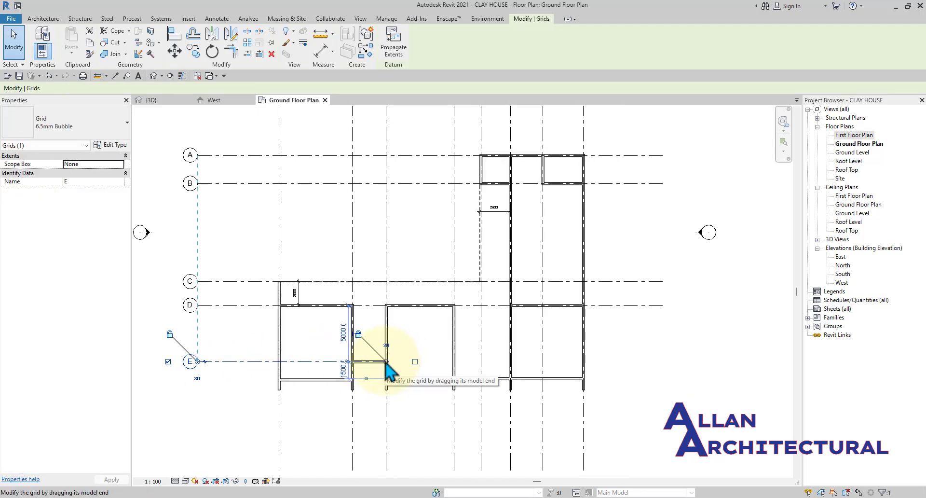
pyautogui.moveTo(386, 361); pyautogui.dragTo(657, 360)
pyautogui.click(707, 341)
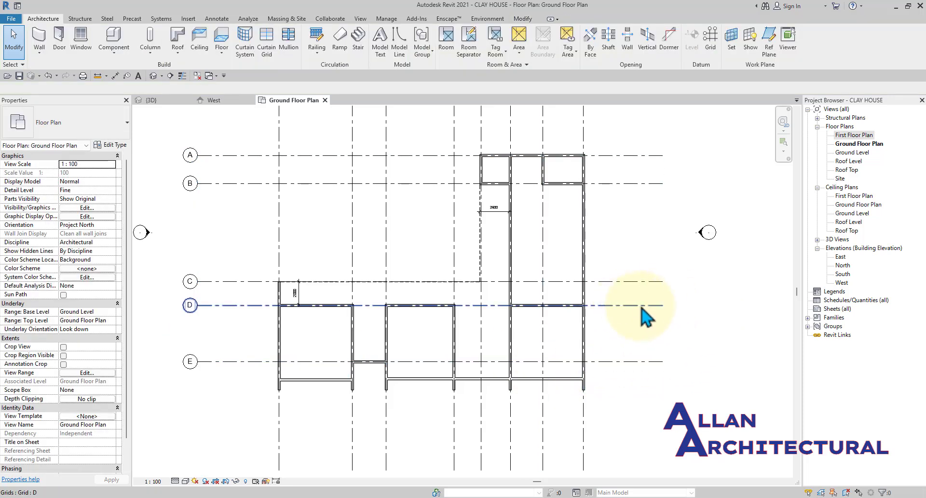
# - Place a horizontal grid line along the lowest long wall, from its corner at grid 8 to the lettered bubbles' column
pyautogui.scroll(-4, 648, 313)
pyautogui.moveTo(659, 321); pyautogui.dragTo(578, 321, button='middle')
pyautogui.scroll(1, 617, 320)
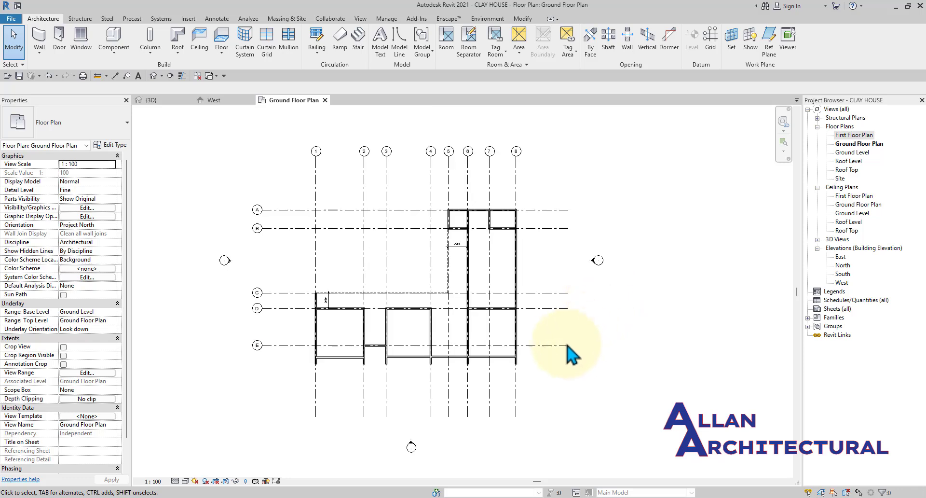
pyautogui.click(560, 346)
pyautogui.press('g')
pyautogui.press('r')
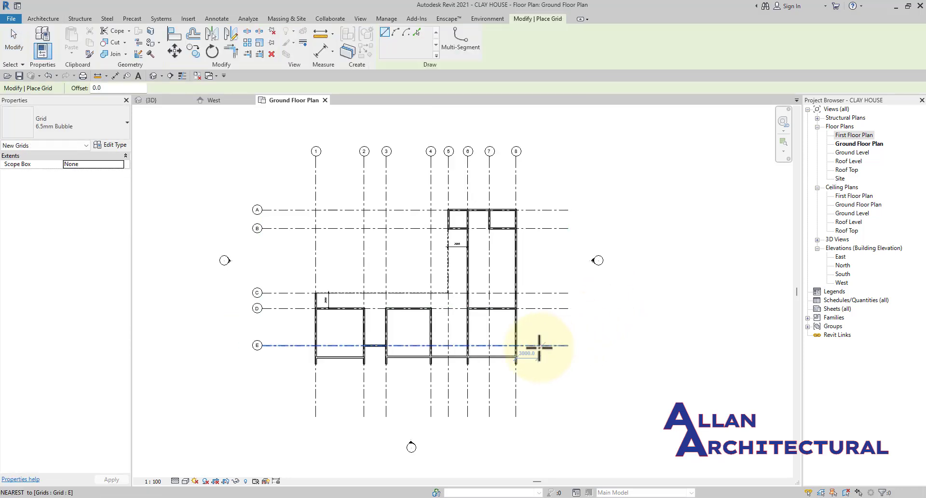
pyautogui.scroll(3, 549, 352)
pyautogui.scroll(2, 550, 358)
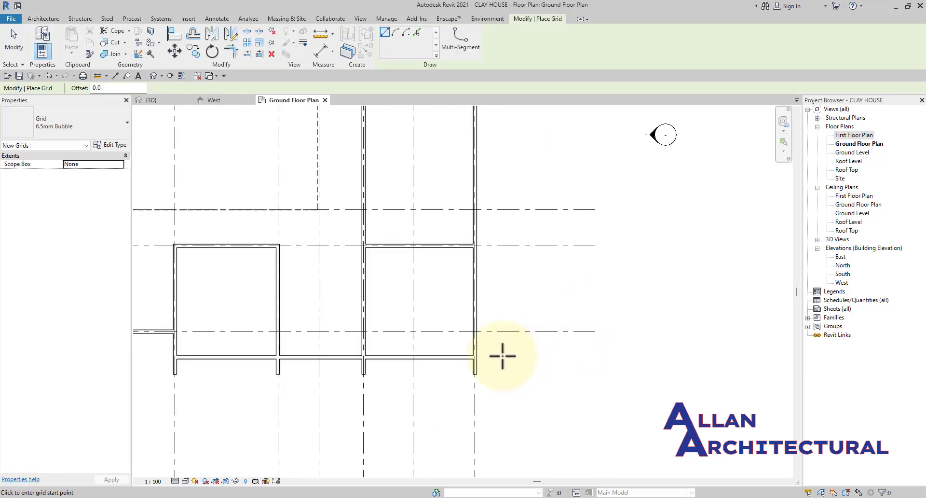
pyautogui.scroll(2, 471, 355)
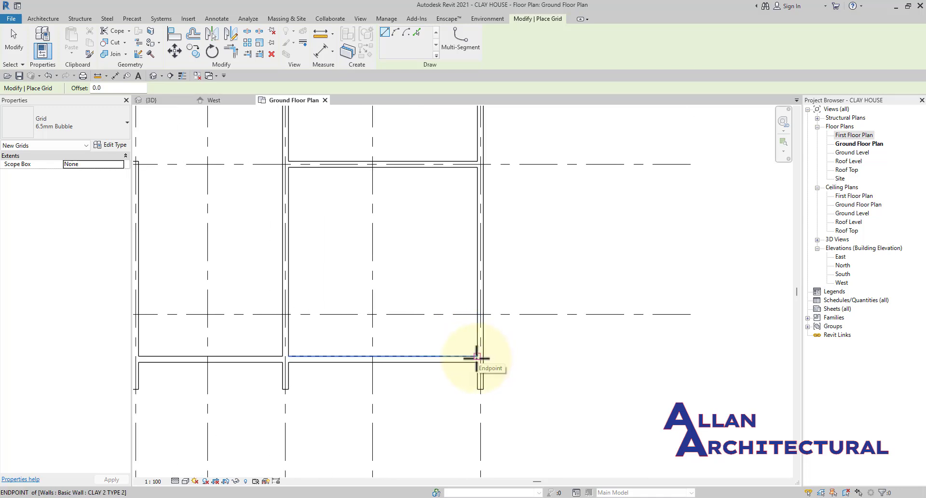
pyautogui.scroll(2, 477, 357)
pyautogui.click(473, 362)
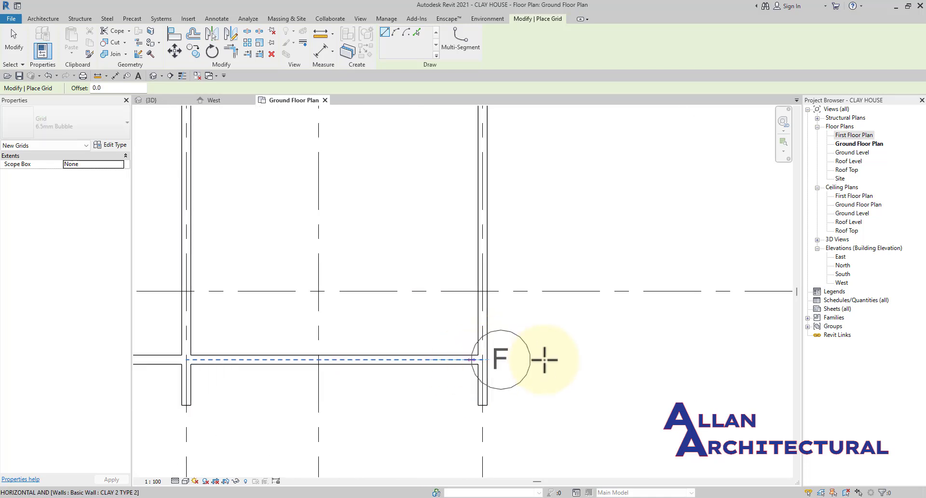
pyautogui.scroll(-3, 624, 357)
pyautogui.scroll(-4, 407, 355)
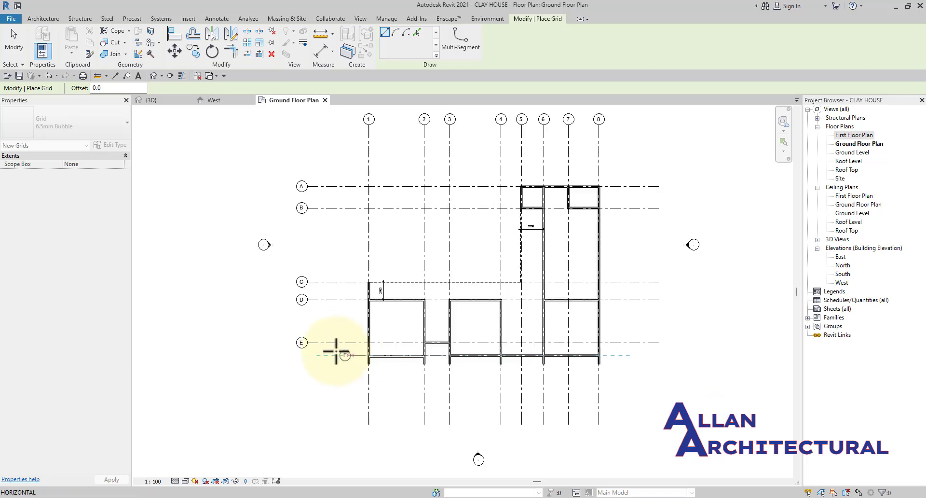
pyautogui.click(300, 355)
pyautogui.press('Escape')
# - Extend grid line F past grid 8 so its free end aligns with the ends of the other lettered grid lines
pyautogui.click(338, 355)
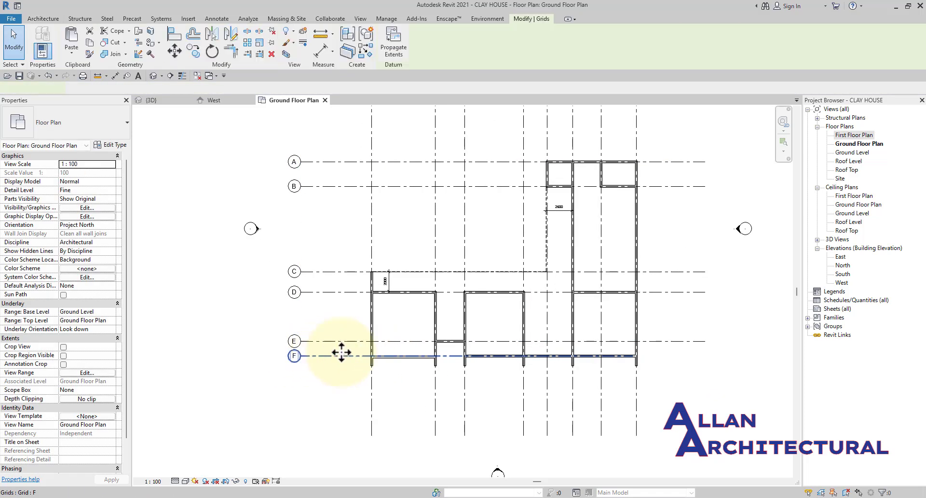
pyautogui.moveTo(543, 403); pyautogui.dragTo(364, 393, button='middle')
pyautogui.scroll(1, 459, 354)
pyautogui.scroll(1, 463, 363)
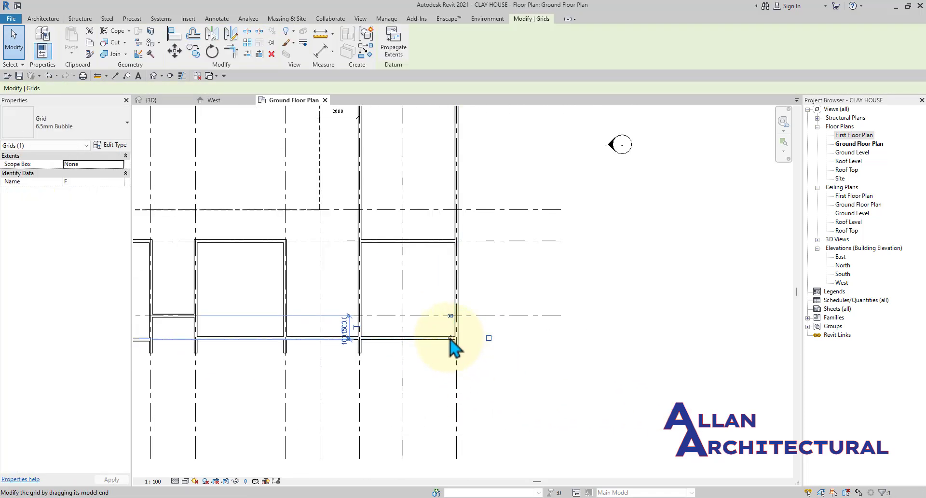
pyautogui.moveTo(451, 337); pyautogui.dragTo(560, 338)
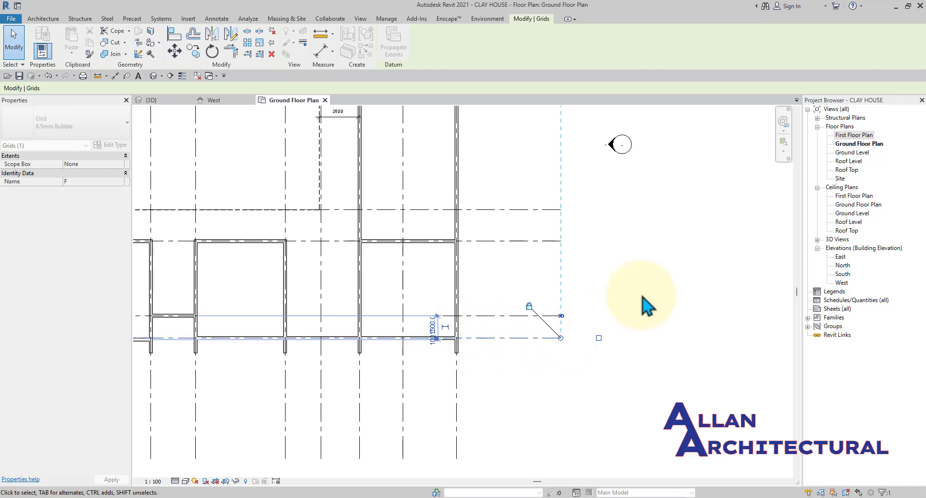
pyautogui.click(595, 293)
# - Examine how the dashed edge lines meet grid lines C, 5 and 1 and the end of the short projecting wall
pyautogui.scroll(-5, 599, 290)
pyautogui.scroll(6, 514, 265)
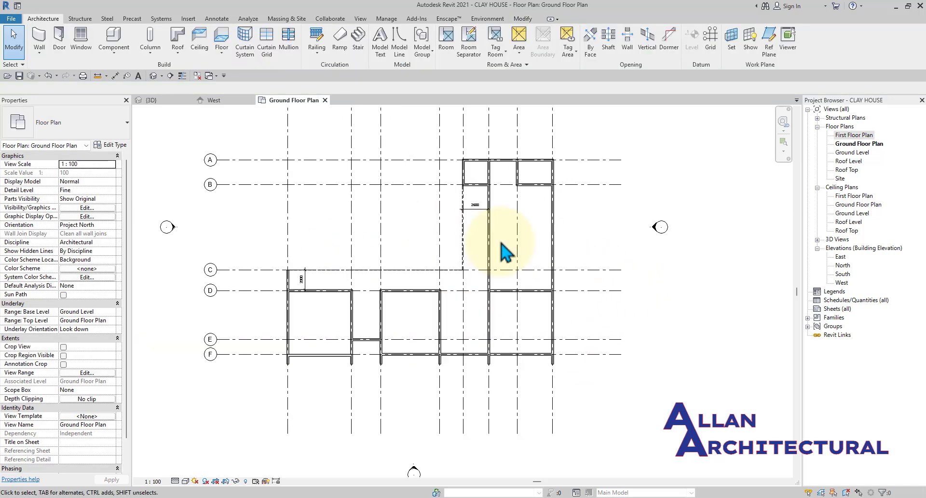
pyautogui.scroll(1, 430, 301)
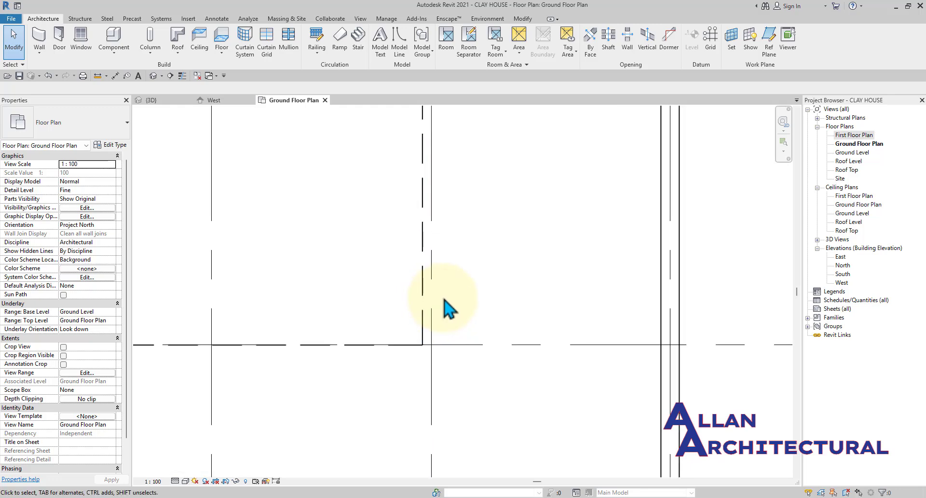
pyautogui.scroll(-5, 441, 300)
pyautogui.moveTo(263, 320); pyautogui.dragTo(591, 318, button='middle')
pyautogui.scroll(3, 333, 308)
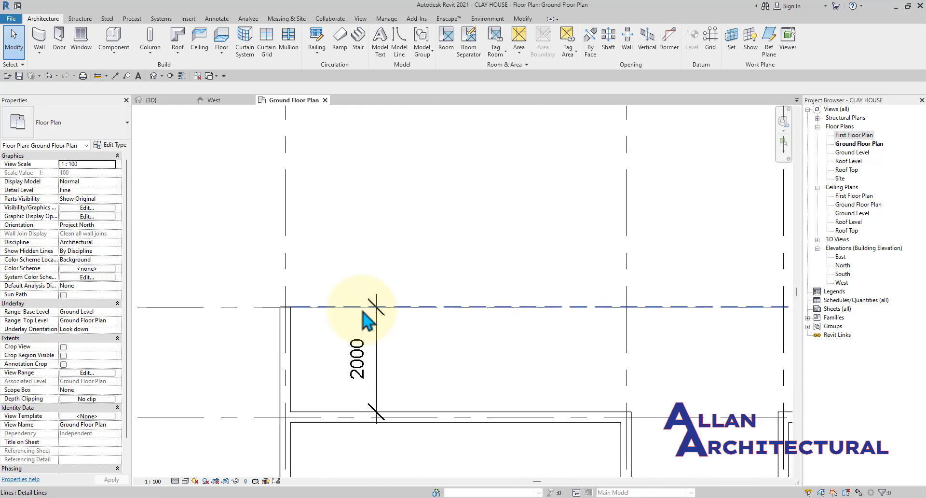
pyautogui.scroll(-5, 273, 305)
pyautogui.scroll(3, 345, 306)
pyautogui.click(307, 305)
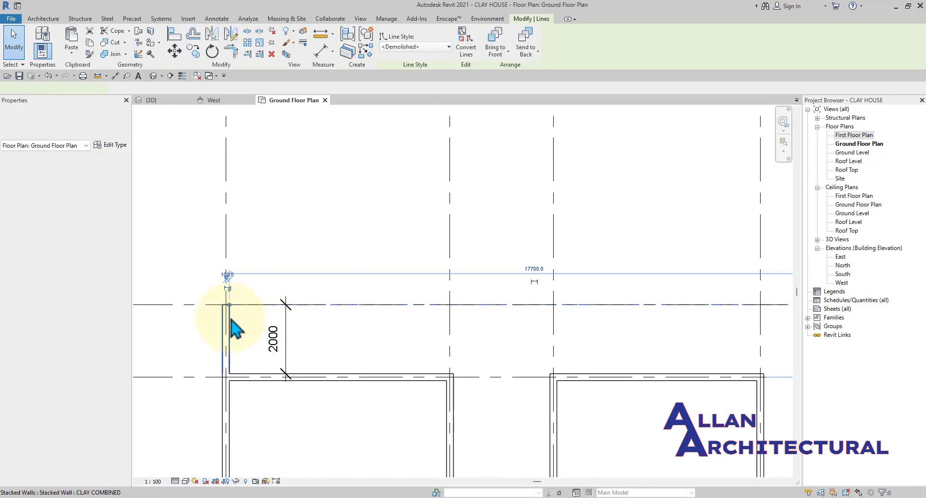
pyautogui.scroll(2, 233, 318)
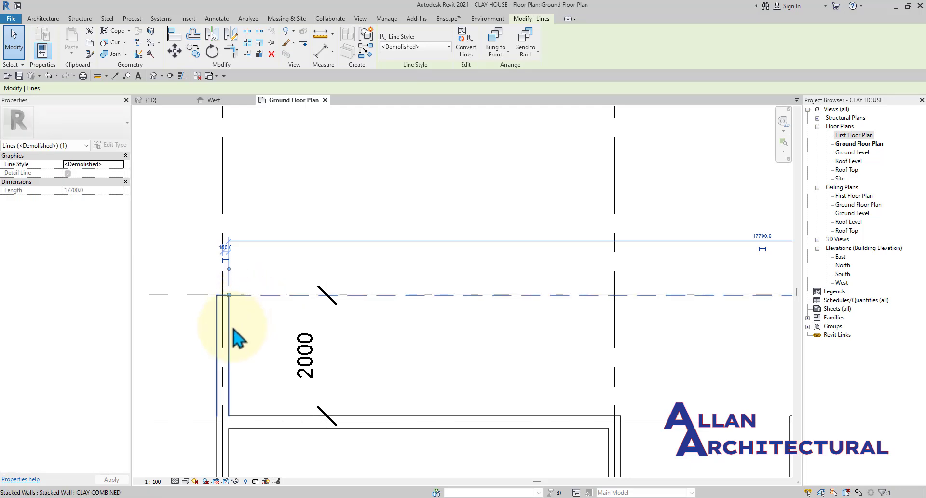
pyautogui.scroll(-3, 306, 300)
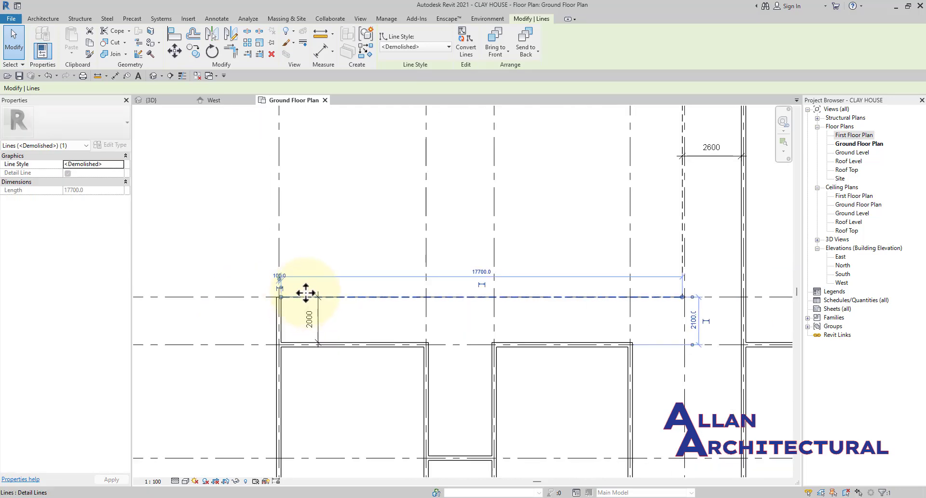
pyautogui.scroll(-6, 311, 294)
pyautogui.press('Escape')
pyautogui.scroll(5, 310, 311)
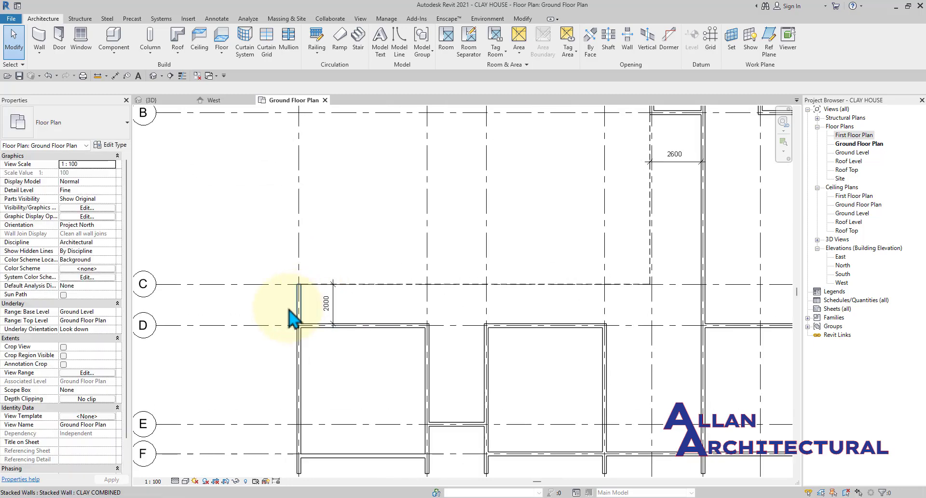
# - Look over the complete layout of grid lines 1 to 8 and A to F against the walls
pyautogui.scroll(-3, 295, 311)
pyautogui.moveTo(641, 310); pyautogui.dragTo(611, 320, button='middle')
pyautogui.scroll(-4, 519, 294)
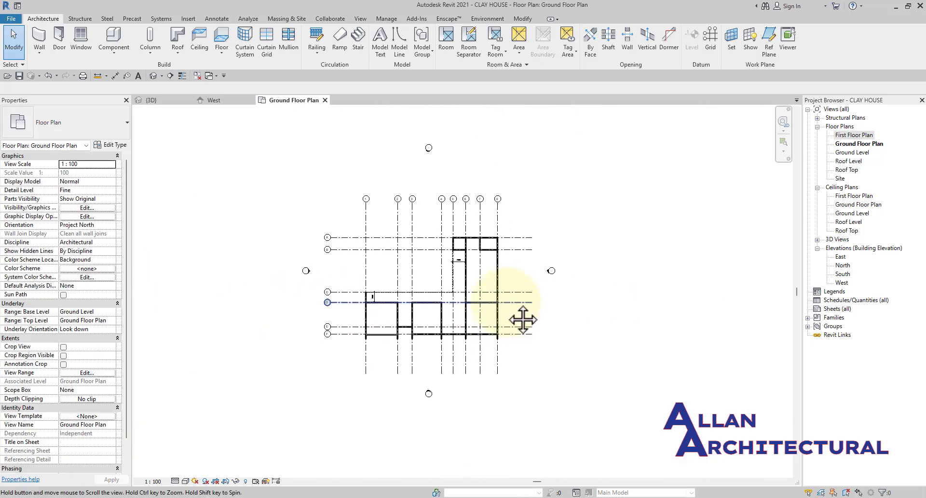
pyautogui.scroll(3, 498, 366)
pyautogui.moveTo(498, 366); pyautogui.dragTo(545, 328, button='middle')
pyautogui.moveTo(511, 240); pyautogui.dragTo(495, 381, button='middle')
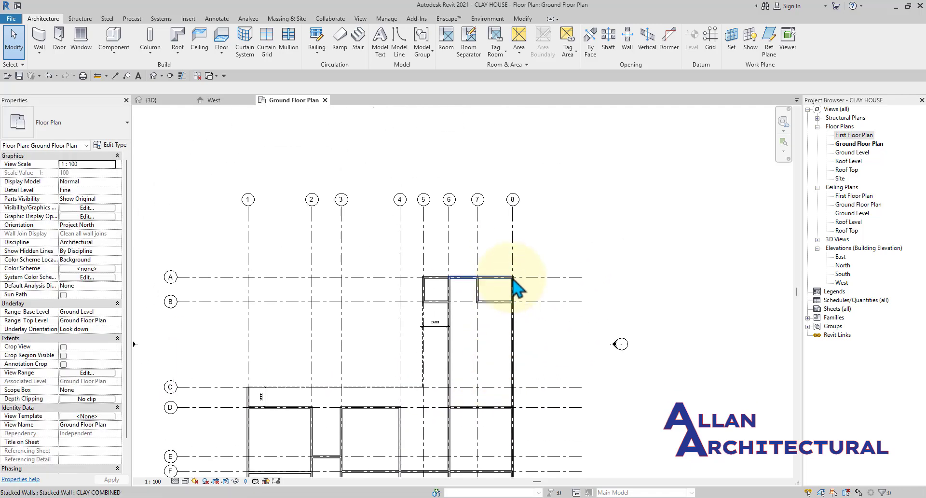
pyautogui.scroll(-2, 512, 217)
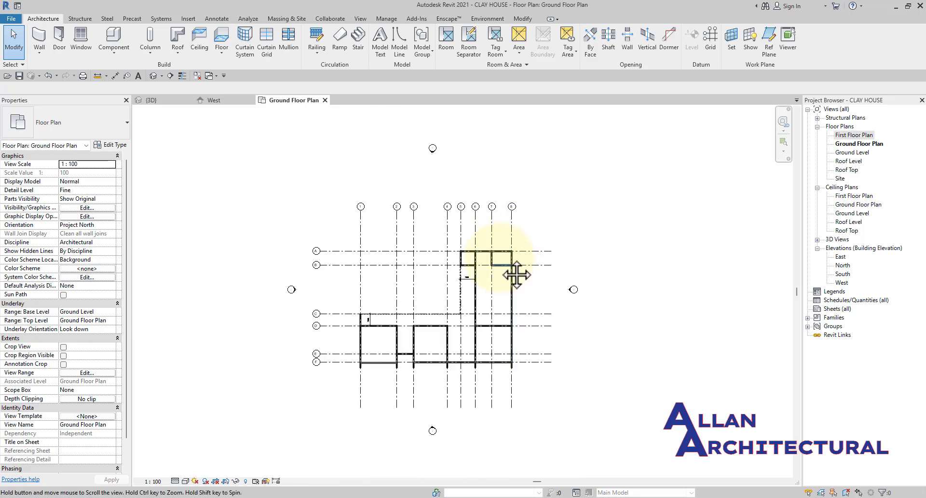
pyautogui.moveTo(516, 274); pyautogui.dragTo(518, 255, button='middle')
pyautogui.scroll(3, 355, 202)
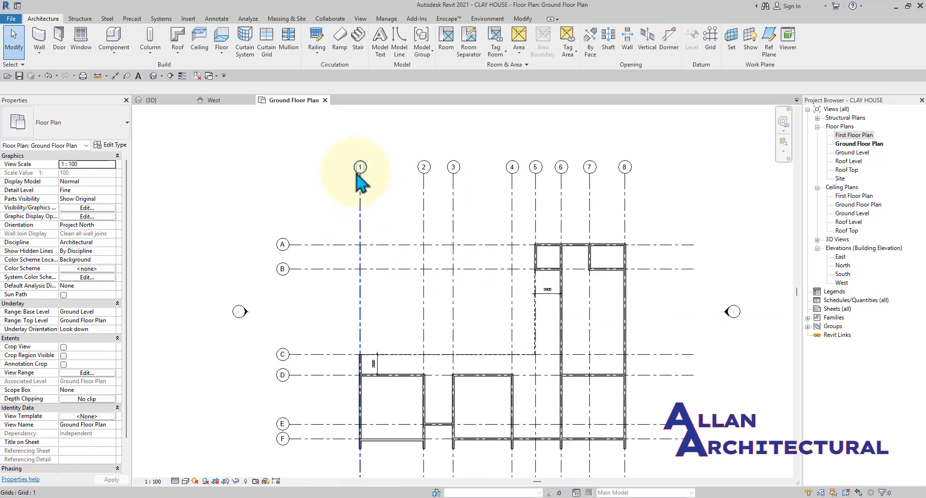
pyautogui.scroll(-2, 357, 175)
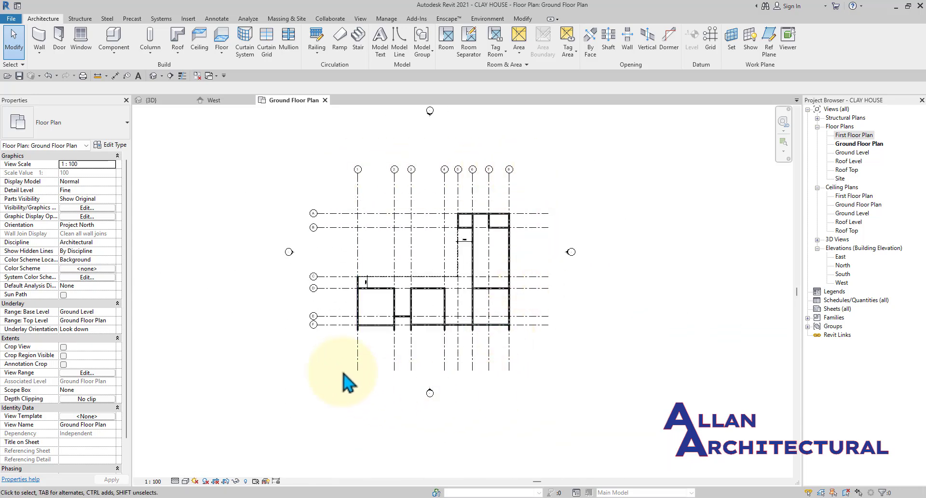
pyautogui.scroll(2, 359, 354)
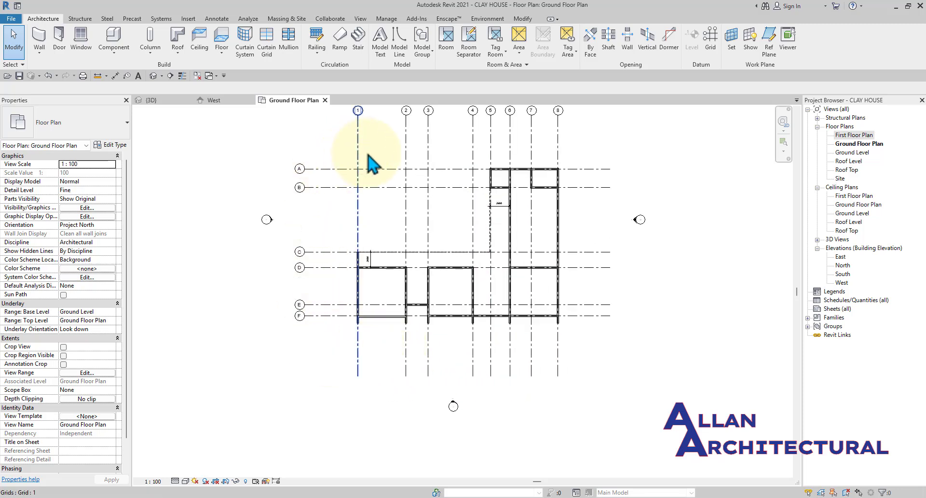
pyautogui.moveTo(444, 192); pyautogui.dragTo(445, 254, button='middle')
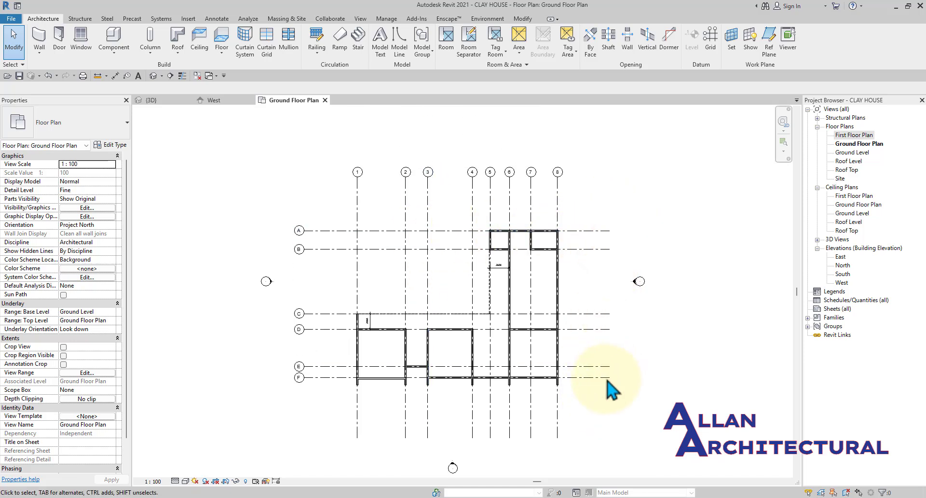
# - Turn on Plan View Symbols End 1 for the 6.5mm Bubble grid type so all grid lines carry bubbles at both ends
pyautogui.scroll(1, 319, 208)
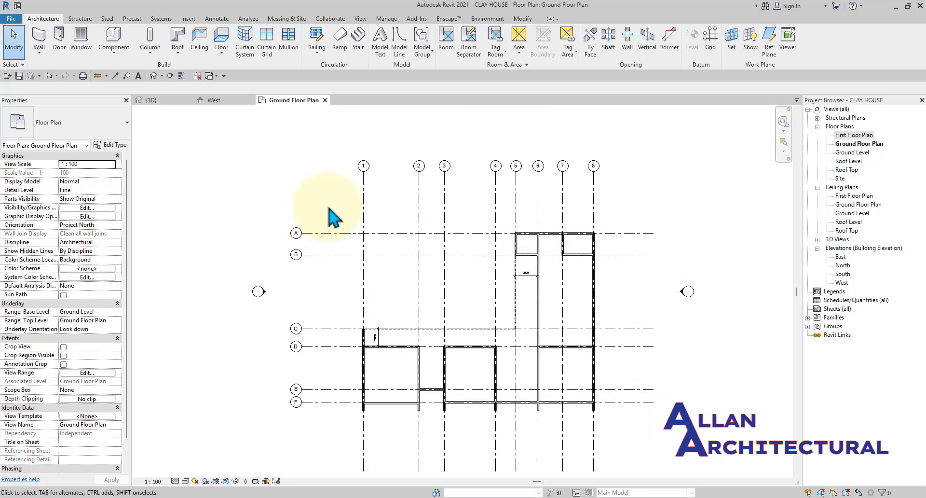
pyautogui.scroll(2, 333, 217)
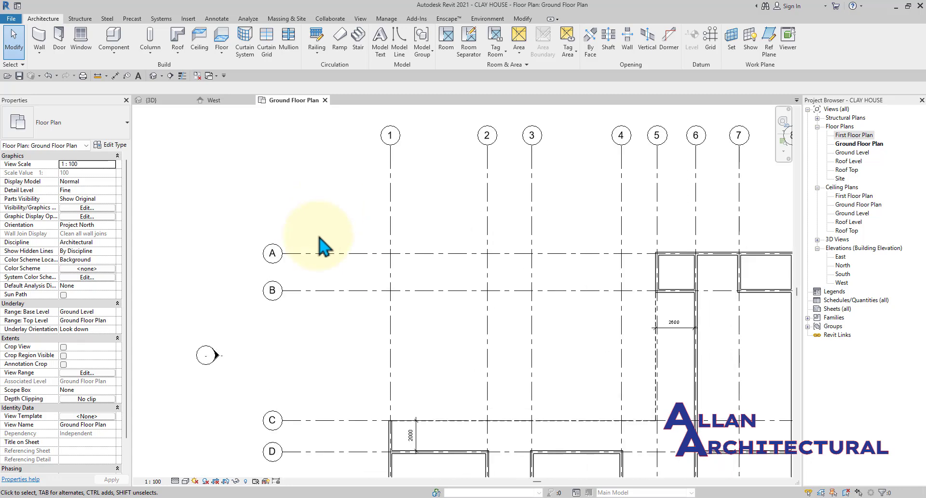
pyautogui.click(341, 256)
pyautogui.scroll(-2, 367, 253)
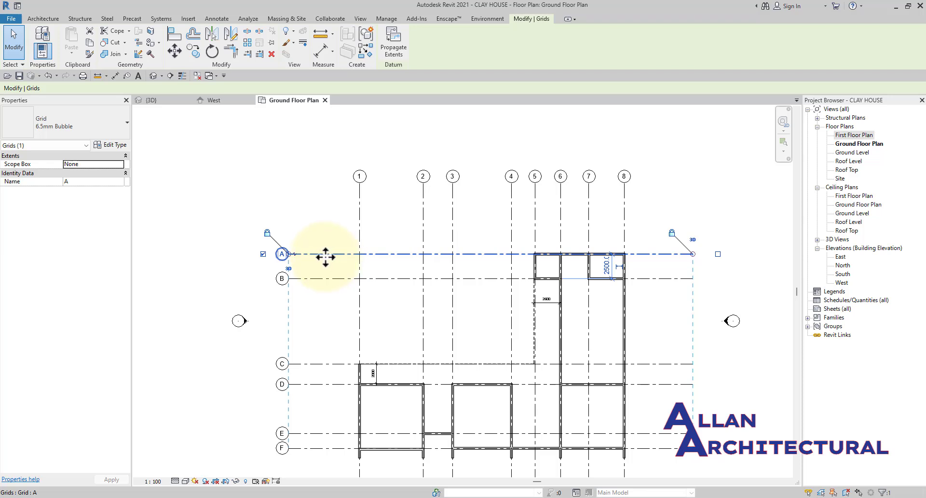
pyautogui.click(116, 147)
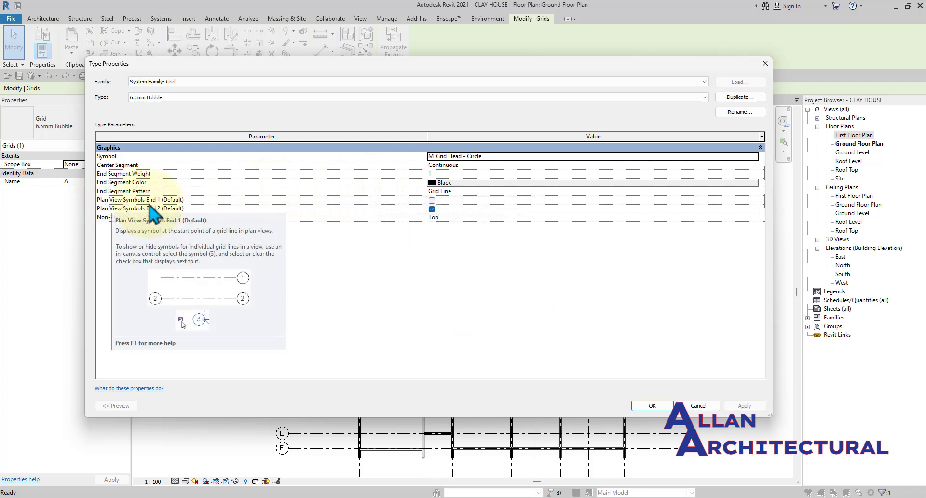
pyautogui.click(432, 203)
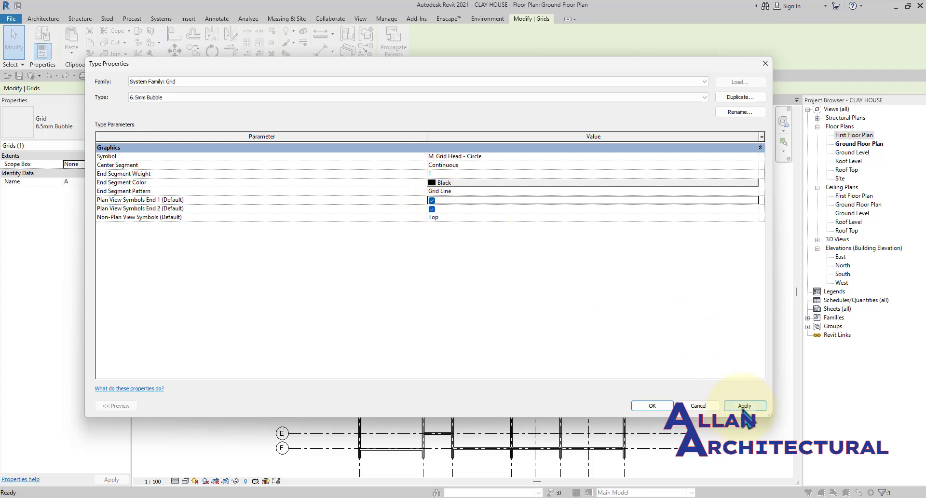
pyautogui.click(652, 405)
pyautogui.scroll(-3, 434, 253)
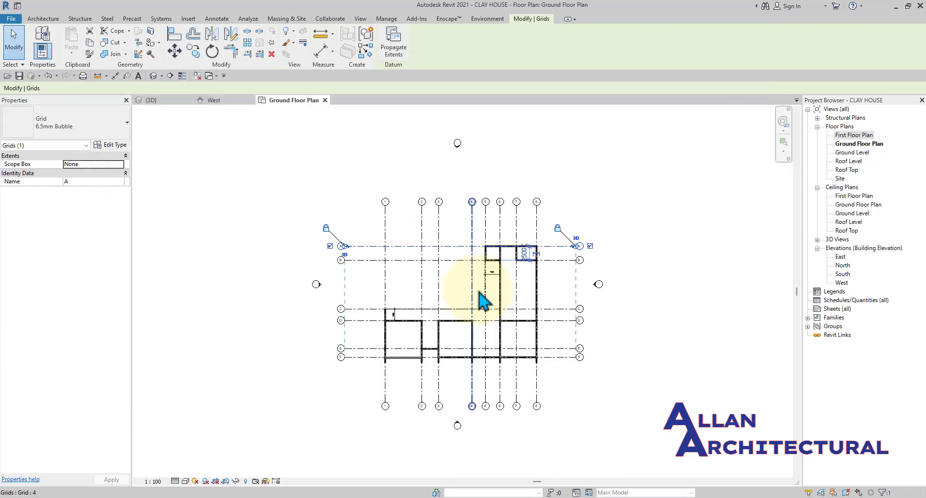
pyautogui.click(693, 327)
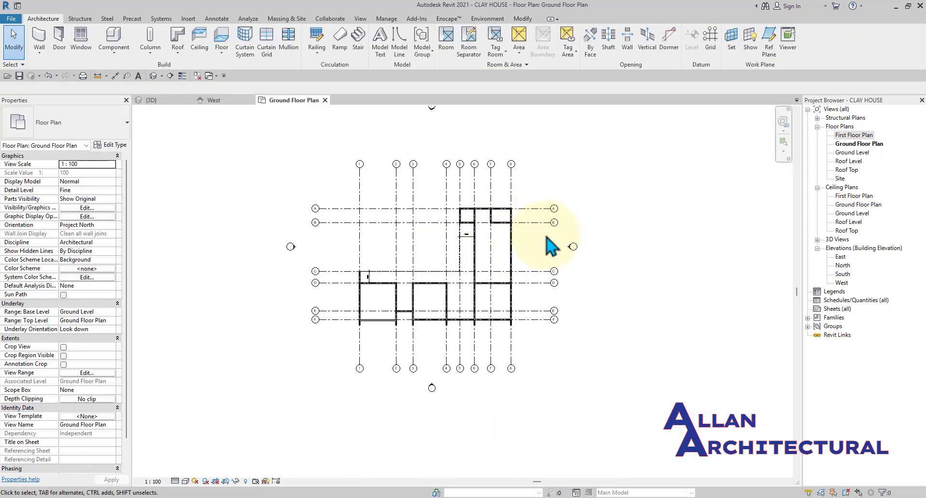
pyautogui.scroll(2, 369, 371)
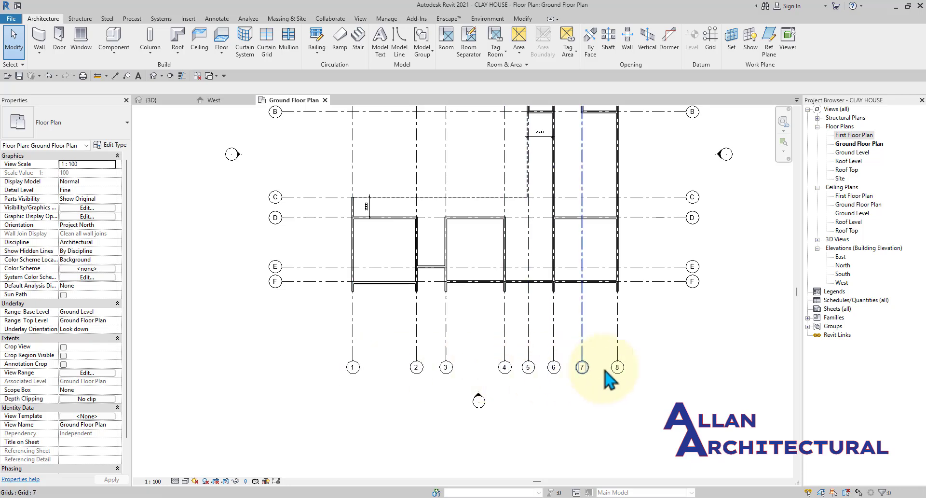
pyautogui.scroll(-2, 612, 400)
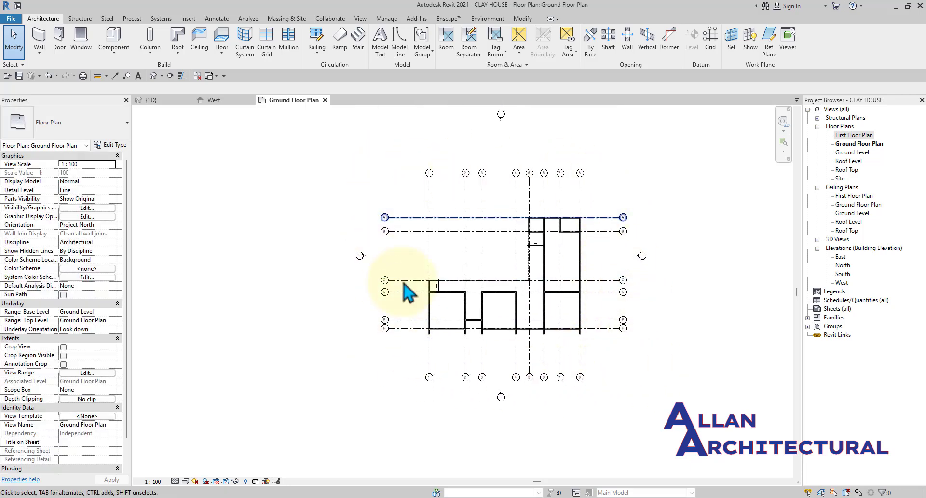
# - Hide the bubble at the lower end of grid line 8 and show it again
pyautogui.scroll(2, 627, 238)
pyautogui.scroll(-2, 544, 203)
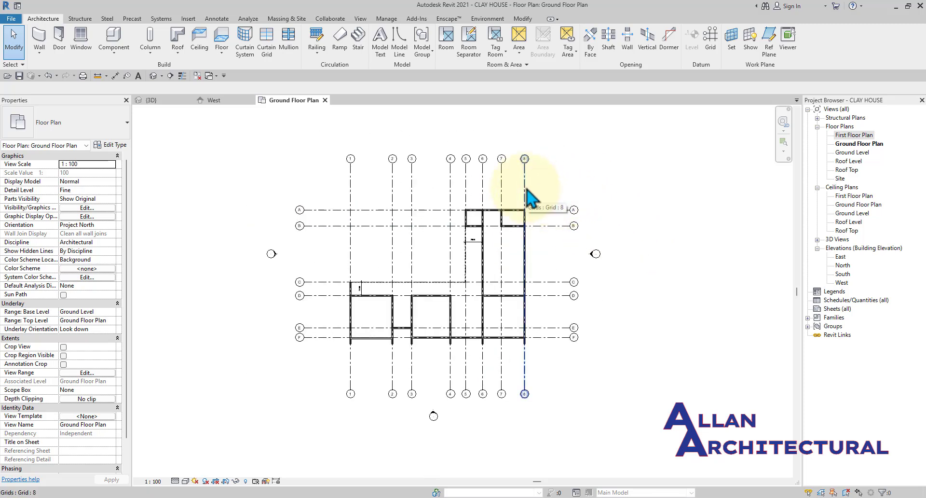
pyautogui.click(526, 190)
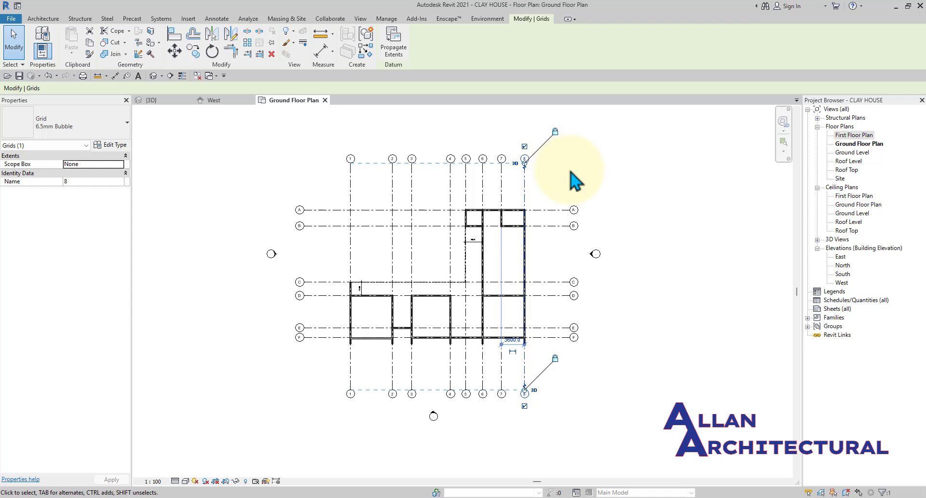
pyautogui.scroll(1, 566, 171)
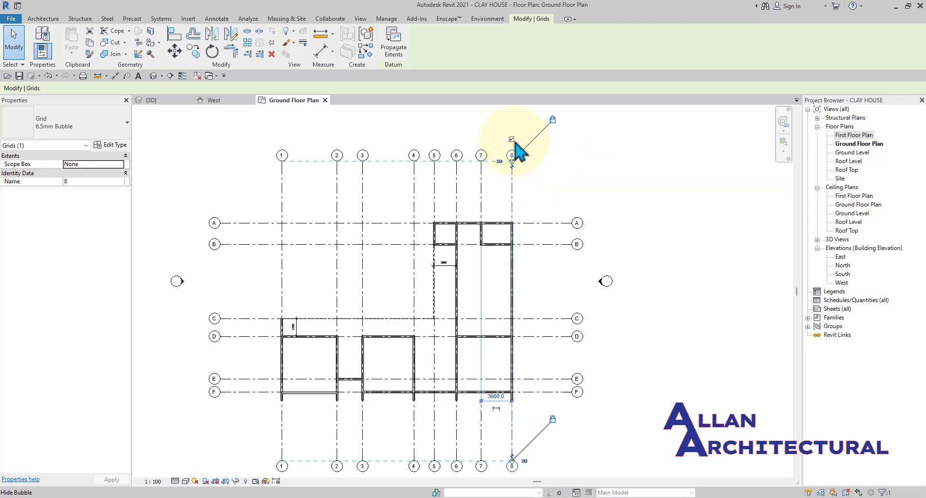
pyautogui.scroll(-2, 518, 152)
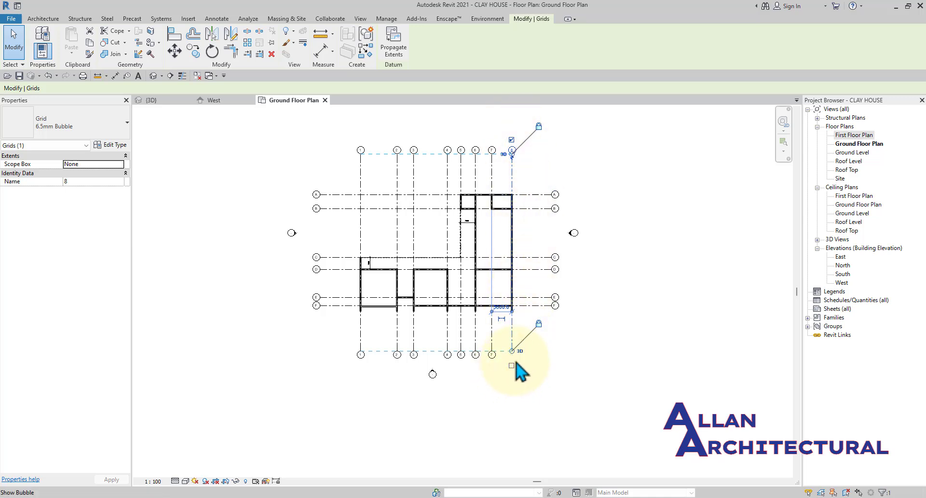
pyautogui.scroll(2, 516, 362)
pyautogui.click(524, 354)
pyautogui.click(511, 328)
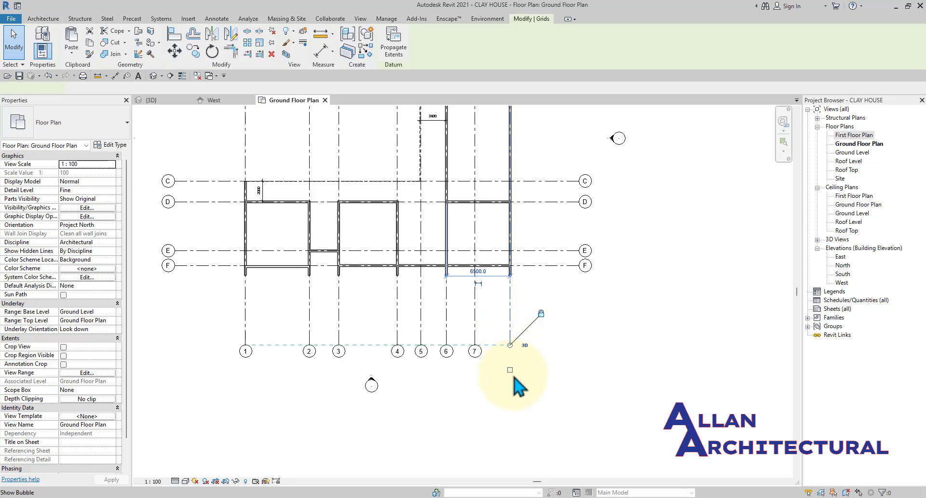
pyautogui.click(511, 371)
pyautogui.click(547, 374)
pyautogui.scroll(-2, 547, 342)
pyautogui.moveTo(549, 333); pyautogui.dragTo(546, 405, button='middle')
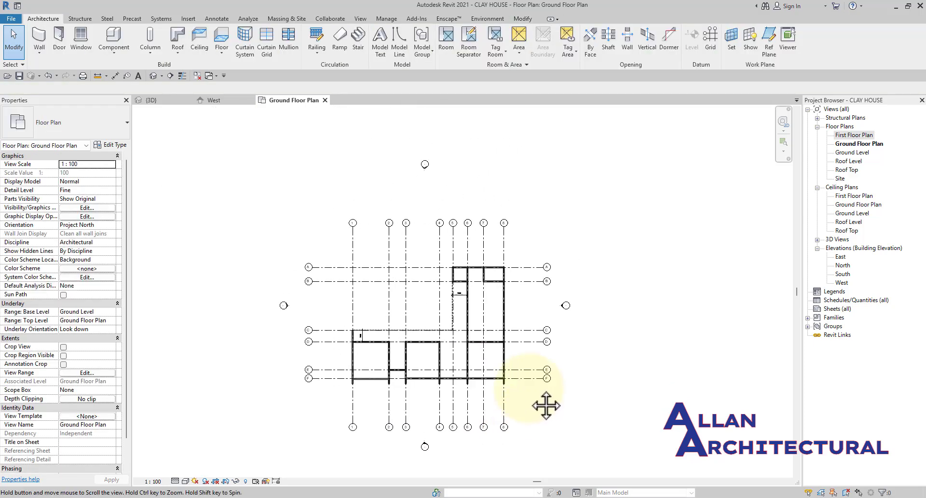
# - Switch grid line 8's upper end bubble off and back on
pyautogui.scroll(3, 503, 234)
pyautogui.click(505, 208)
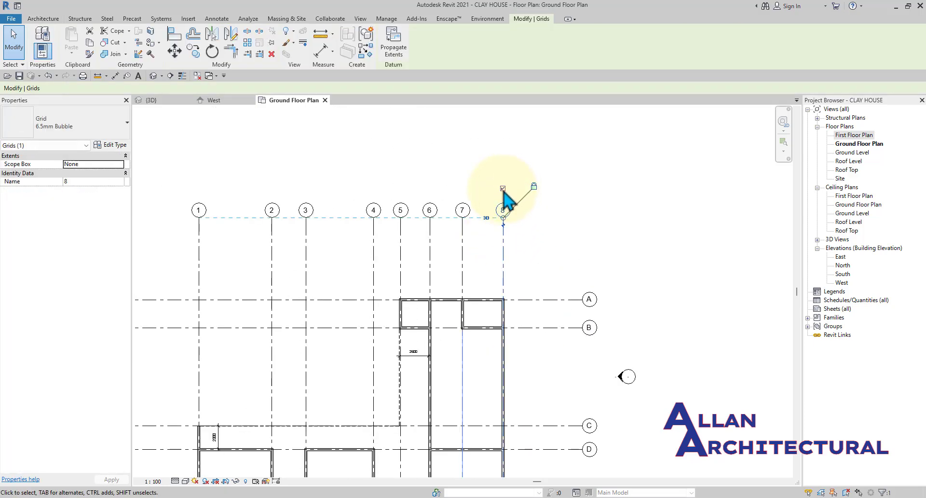
pyautogui.click(502, 188)
pyautogui.click(663, 253)
pyautogui.click(504, 217)
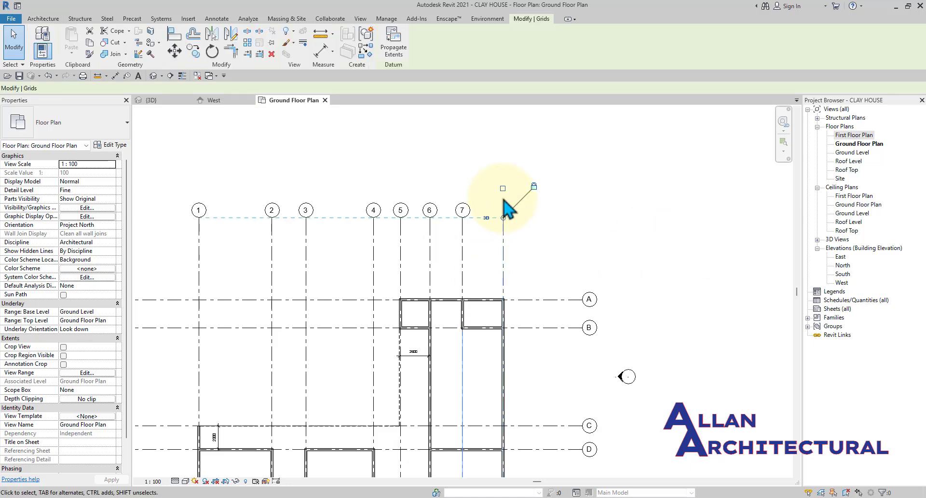
pyautogui.click(503, 188)
pyautogui.click(584, 263)
pyautogui.scroll(-5, 527, 224)
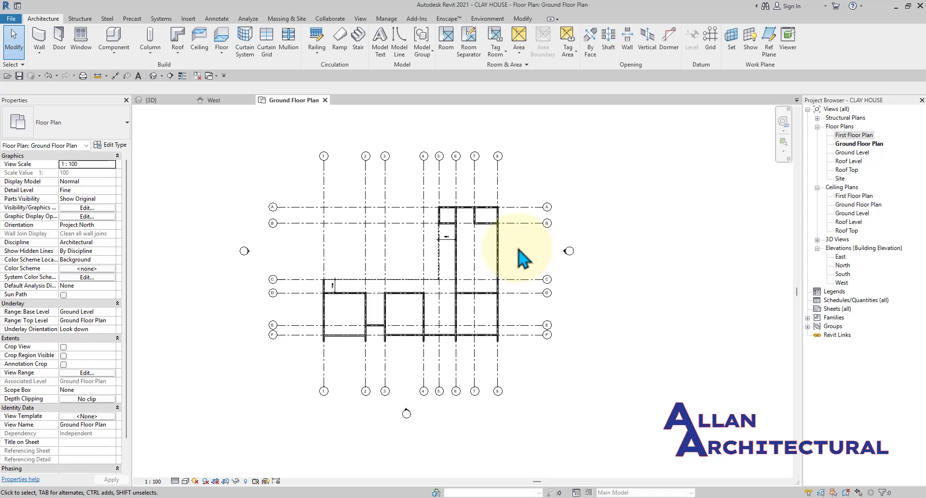
# - Review the Plan View Symbols settings in the type properties of grid line 2, leaving them as they are
pyautogui.scroll(-3, 523, 272)
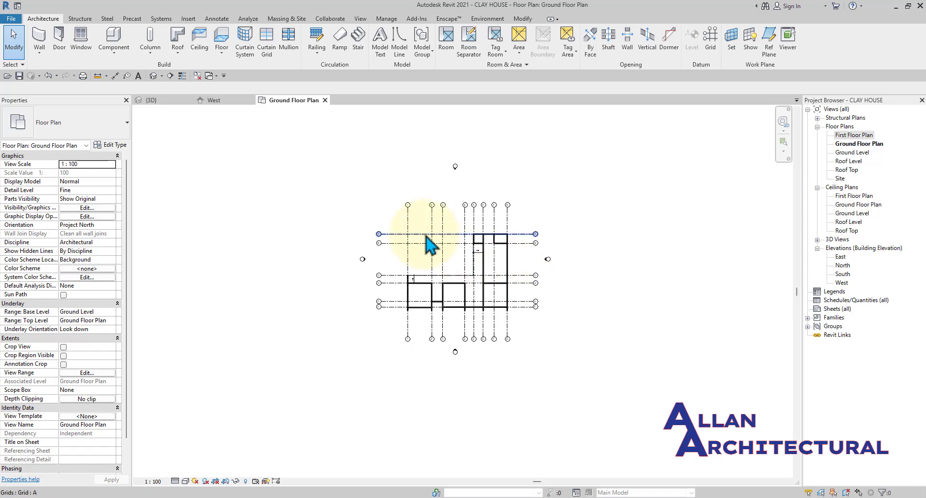
pyautogui.click(433, 223)
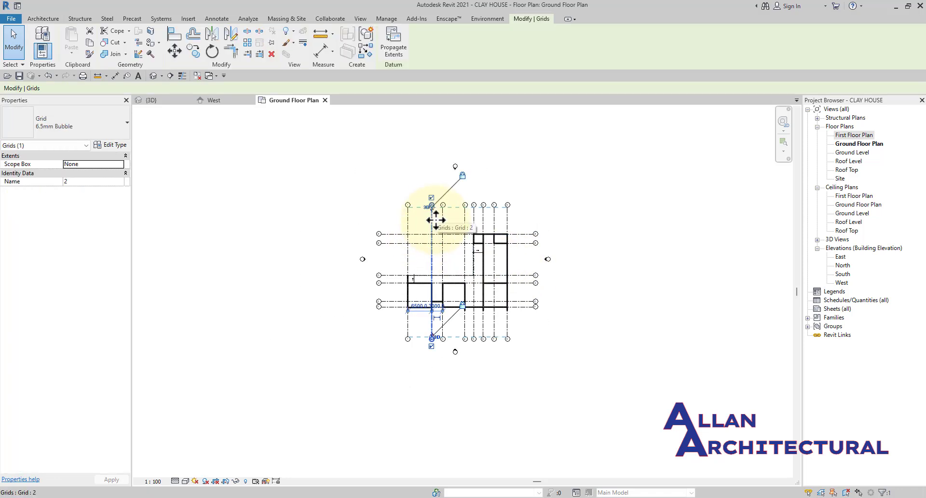
pyautogui.click(111, 144)
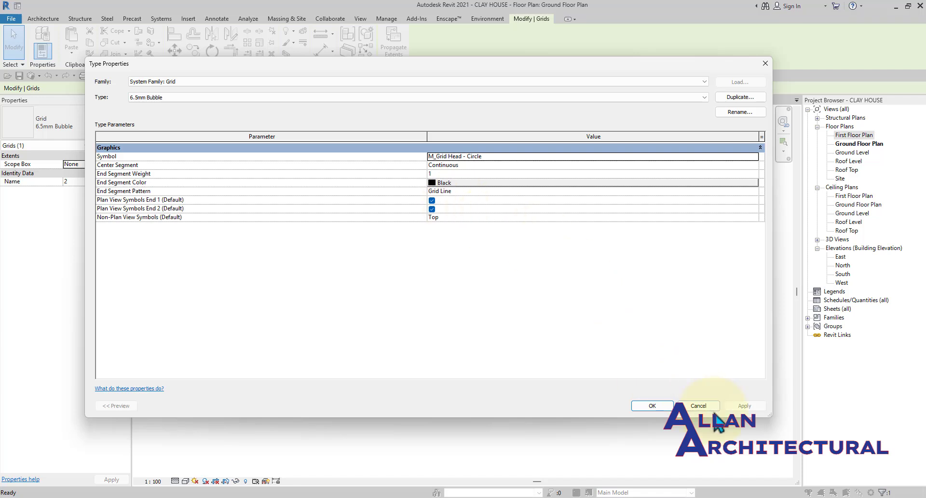
pyautogui.click(670, 408)
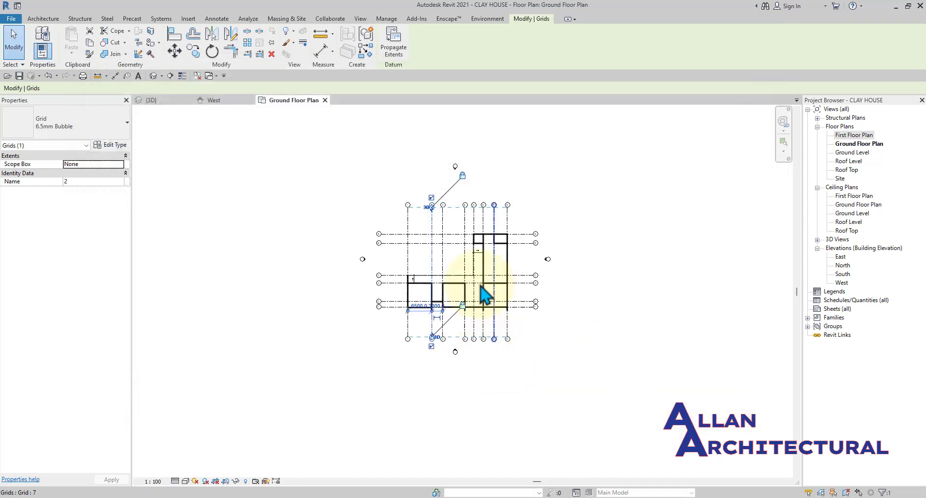
pyautogui.click(611, 218)
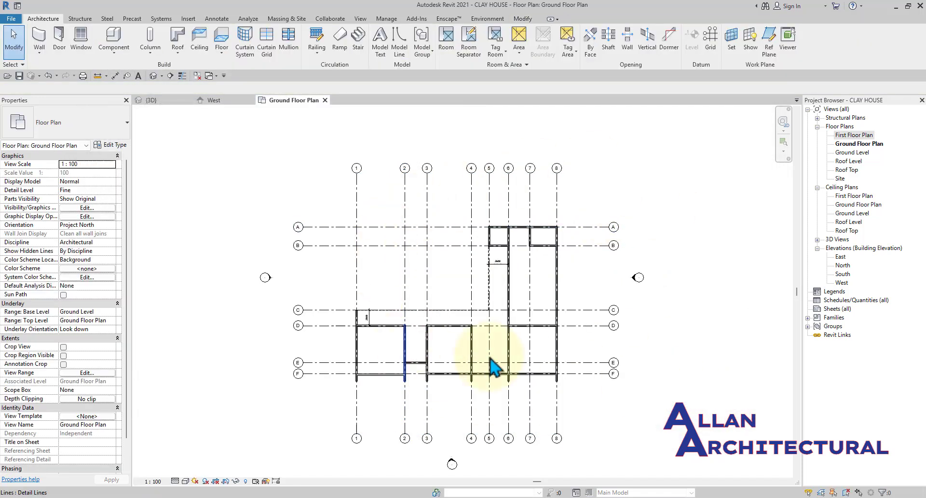
pyautogui.scroll(-3, 326, 233)
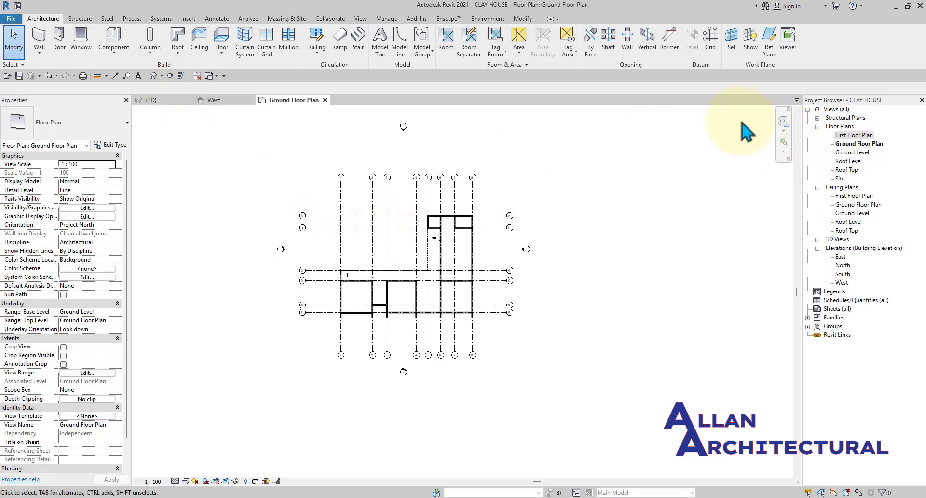
# - Open the First Floor Plan view and look over its grid lines
pyautogui.doubleClick(852, 136)
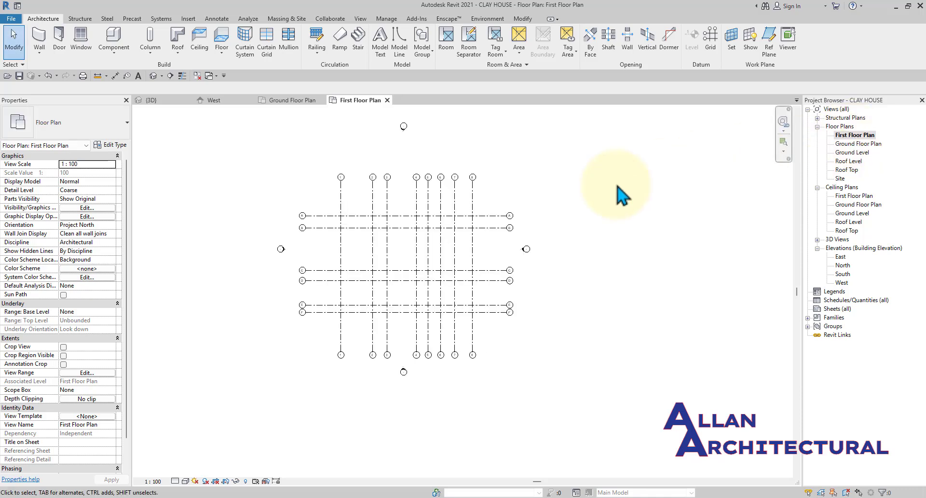
pyautogui.scroll(3, 399, 213)
pyautogui.scroll(-2, 403, 213)
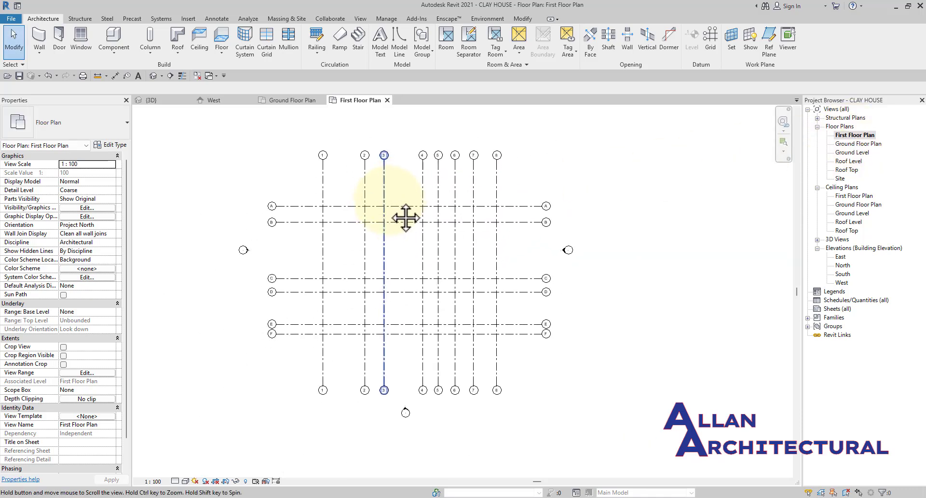
pyautogui.moveTo(405, 218); pyautogui.dragTo(384, 220, button='middle')
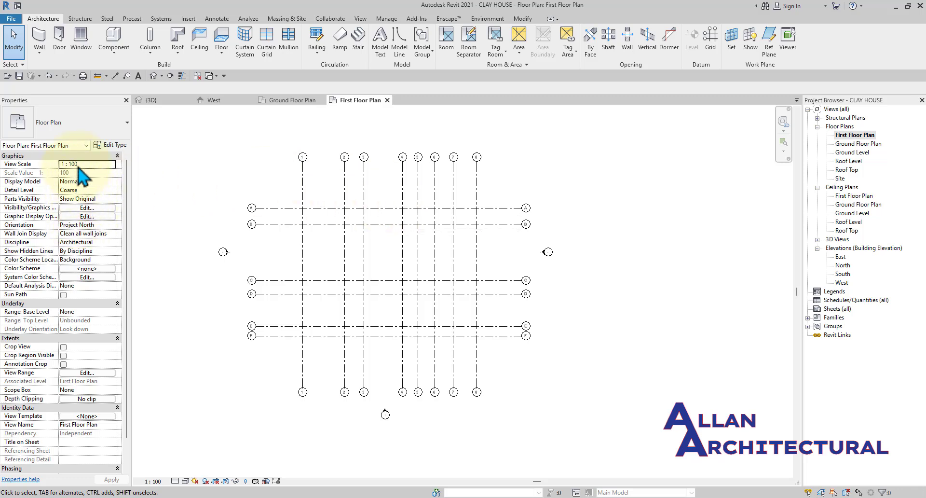
# - Set the First Floor Plan's underlay base level to Ground Floor Plan
pyautogui.scroll(-1, 76, 212)
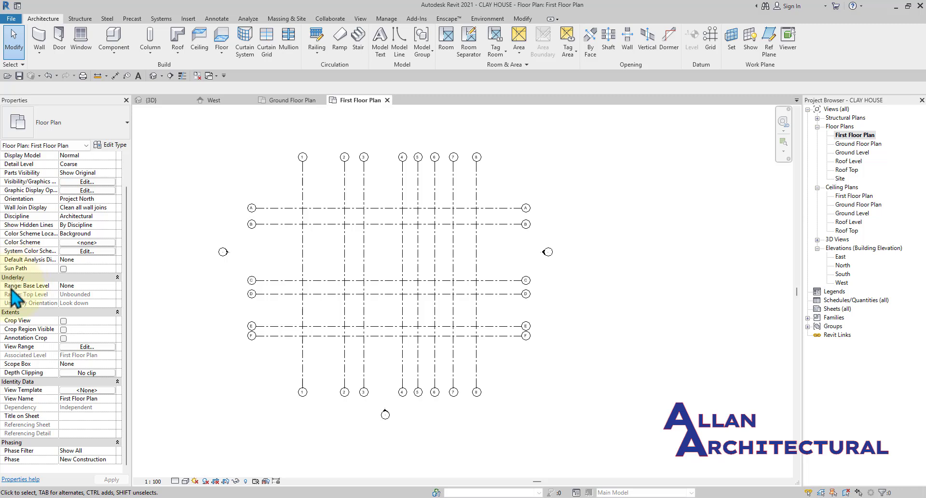
pyautogui.click(112, 286)
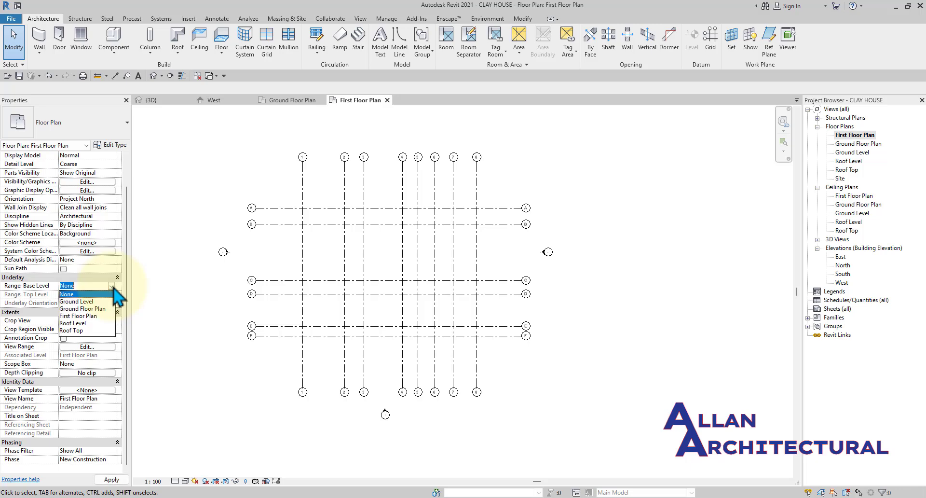
pyautogui.click(86, 309)
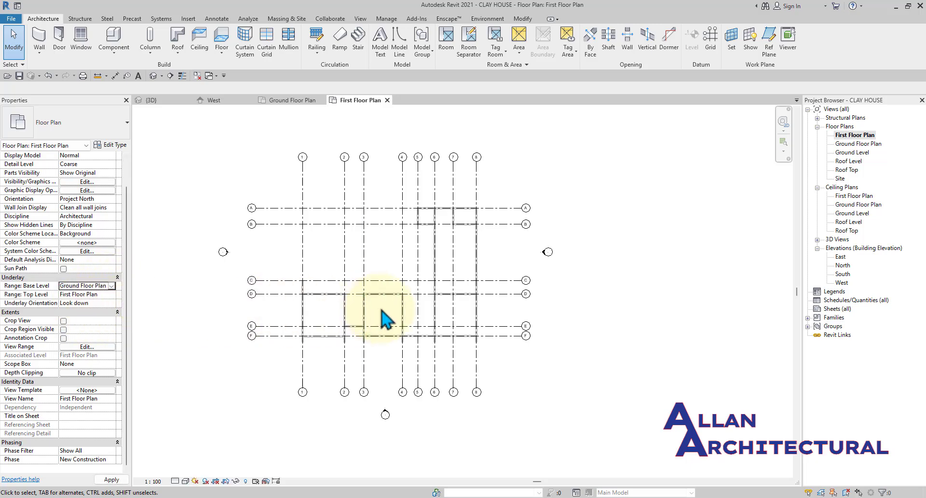
# - Inspect the underlay walls up close, checking that the wall on grid line 3 can be selected, and clear the selection
pyautogui.scroll(3, 424, 338)
pyautogui.scroll(2, 424, 340)
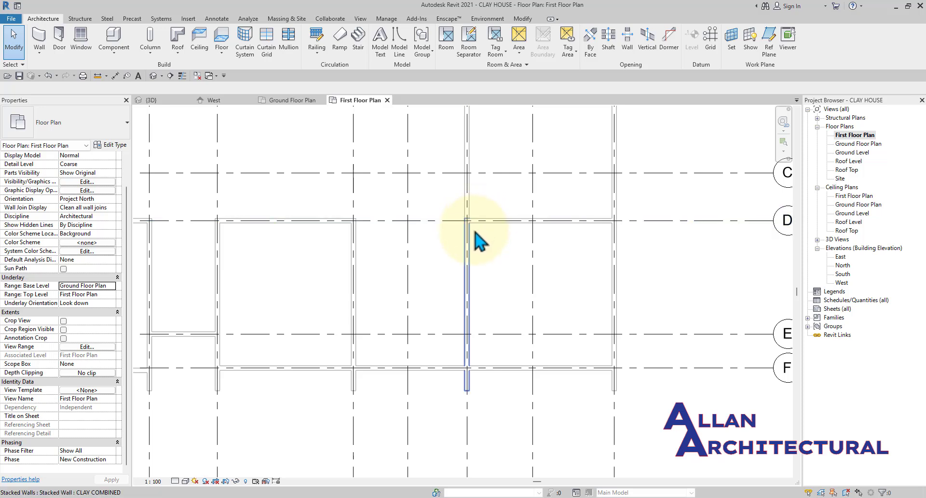
pyautogui.scroll(-2, 362, 248)
pyautogui.scroll(2, 386, 237)
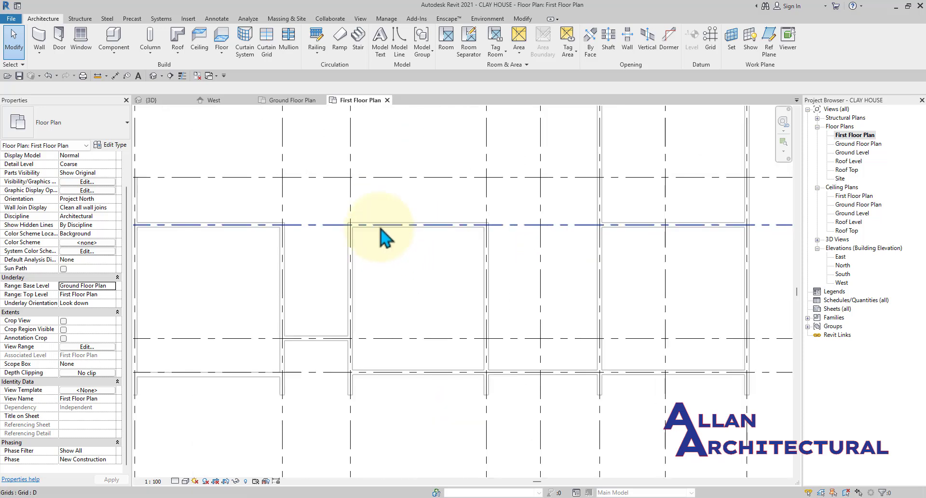
pyautogui.scroll(3, 357, 250)
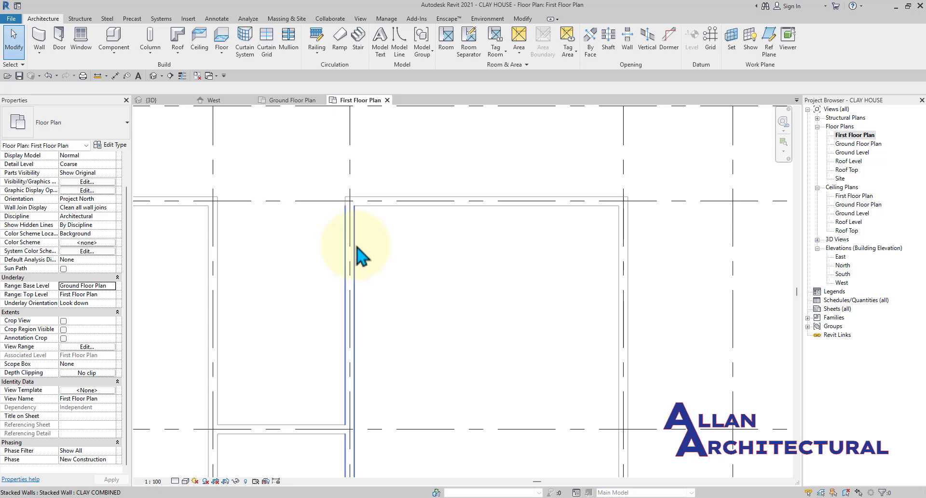
pyautogui.click(362, 247)
pyautogui.scroll(-2, 364, 253)
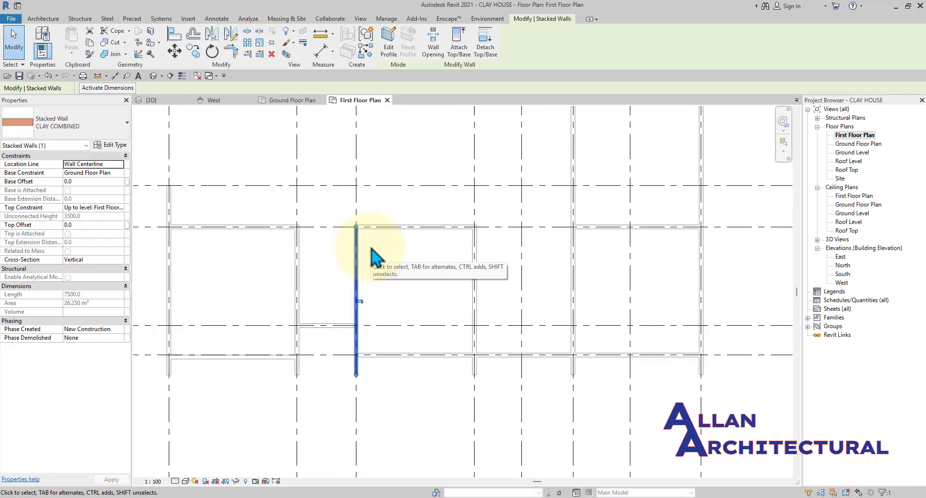
pyautogui.press('Escape')
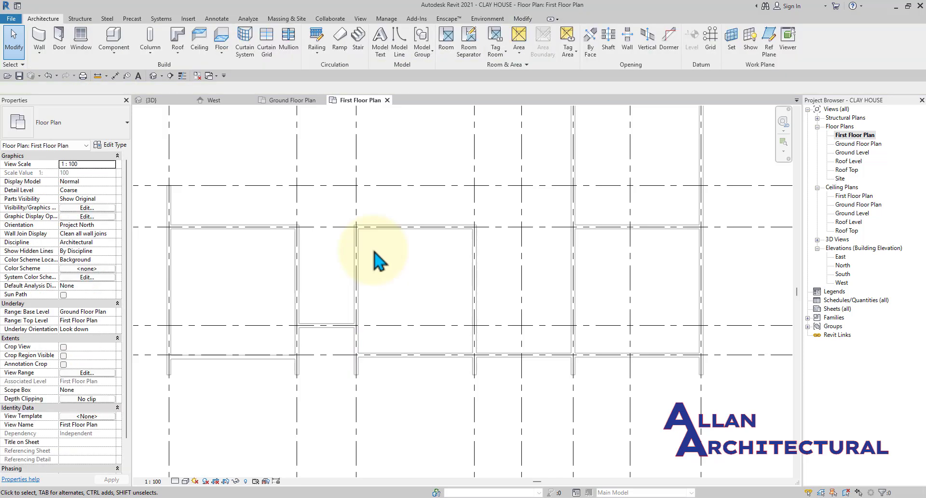
# - Examine how the ground floor underlay walls line up with the grid lines across the first floor plan
pyautogui.scroll(-1, 390, 259)
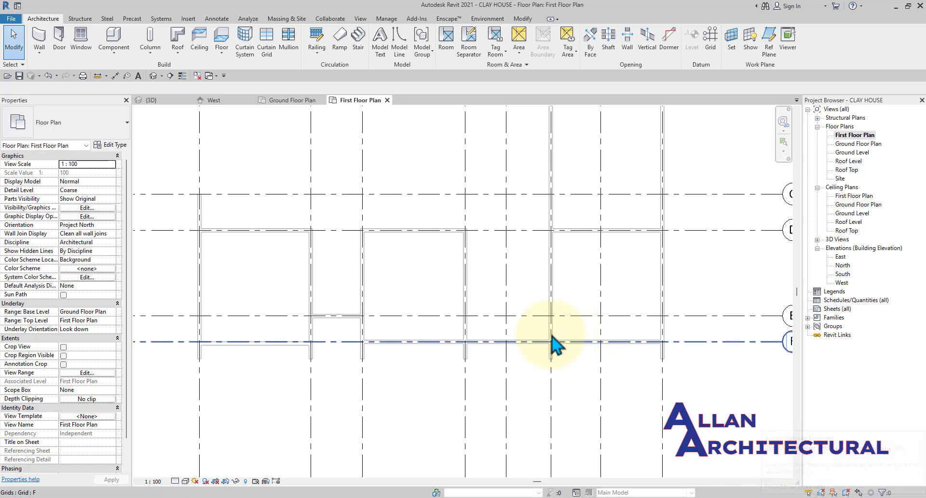
pyautogui.scroll(3, 559, 346)
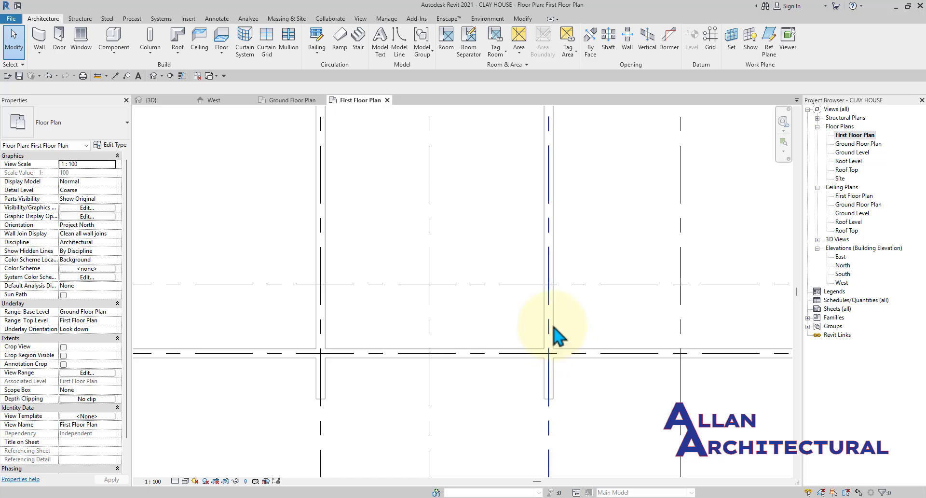
pyautogui.scroll(-5, 506, 341)
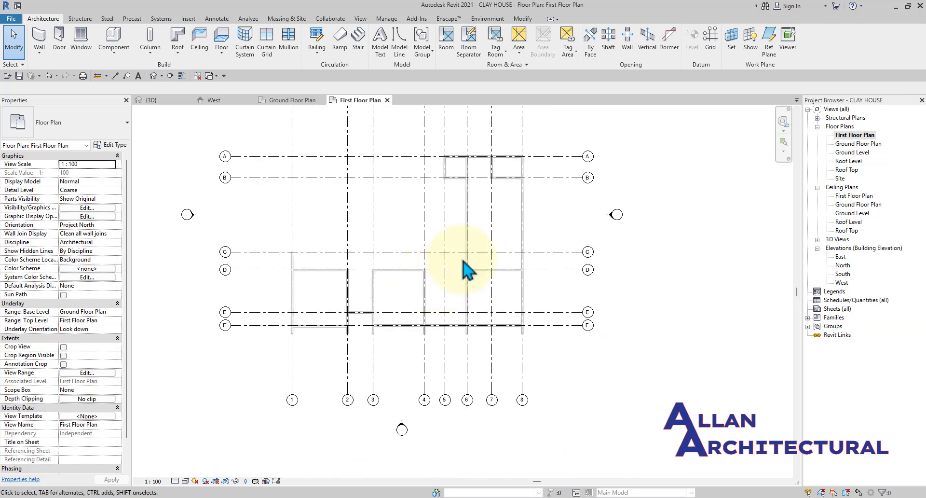
pyautogui.scroll(4, 277, 294)
pyautogui.scroll(-2, 494, 262)
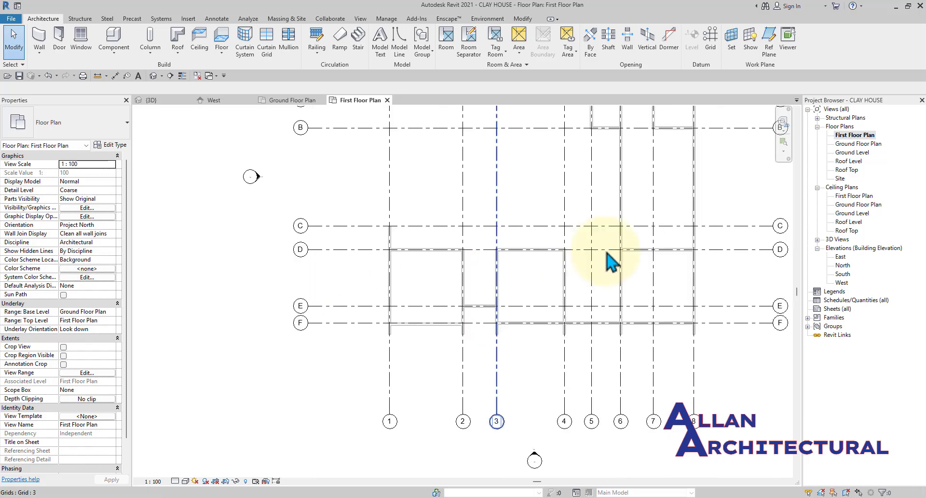
pyautogui.scroll(-2, 598, 275)
pyautogui.scroll(4, 530, 270)
pyautogui.scroll(-3, 507, 241)
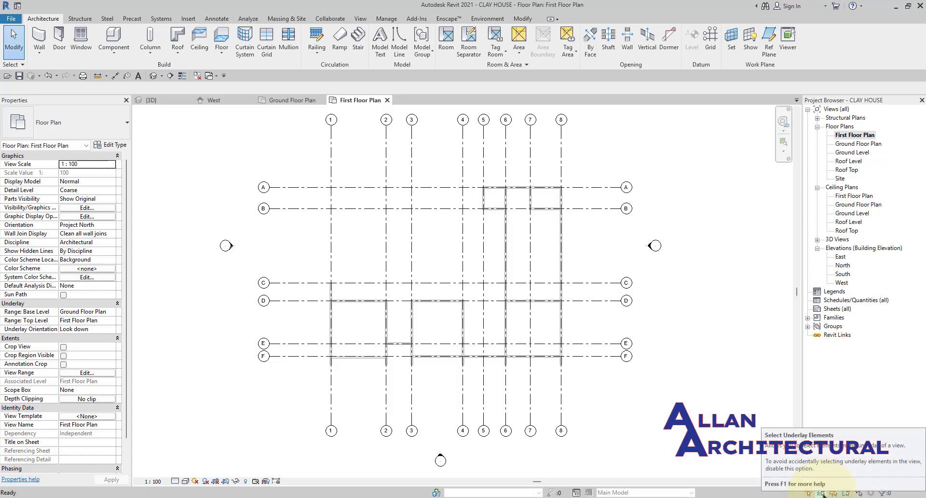
# - Check the selection of the underlay wall on grid line A between grids 6 and 8, and inspect the wall near grid F between grids 1 and 2
pyautogui.scroll(5, 513, 200)
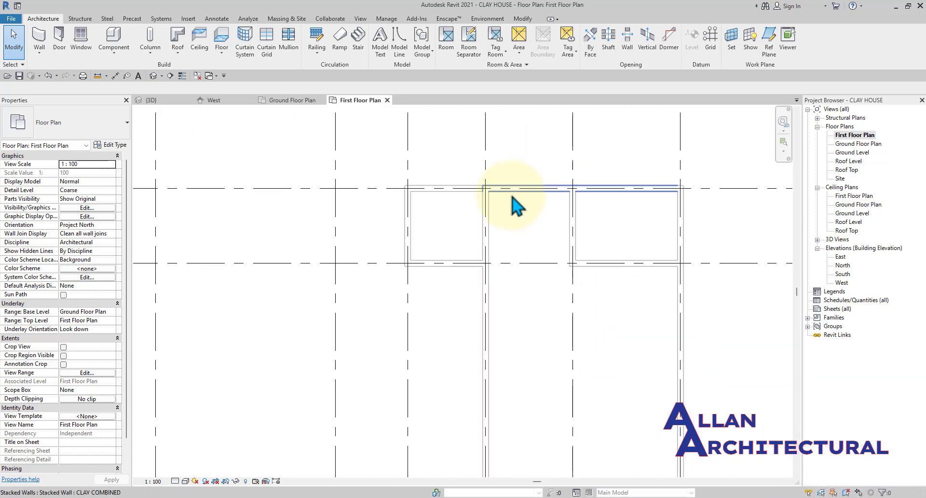
pyautogui.click(512, 196)
pyautogui.scroll(-4, 502, 220)
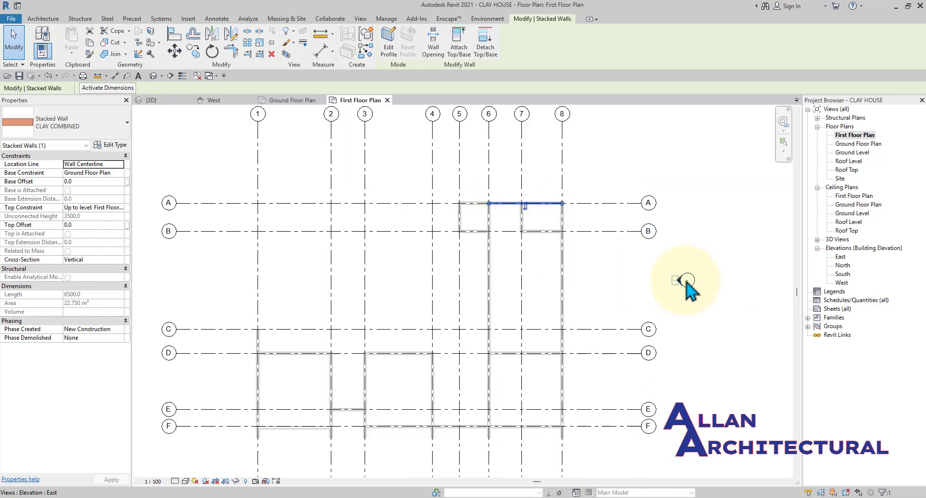
pyautogui.click(601, 264)
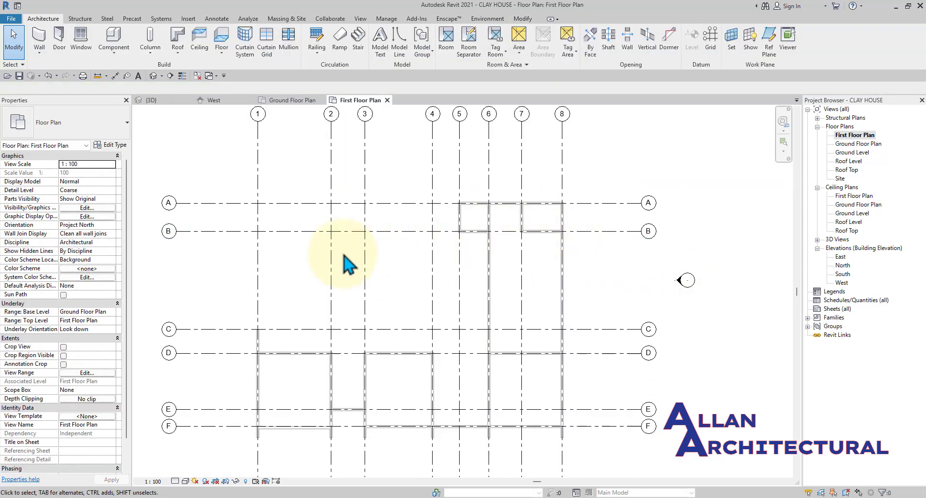
pyautogui.moveTo(348, 264); pyautogui.dragTo(373, 213, button='middle')
pyautogui.scroll(6, 331, 306)
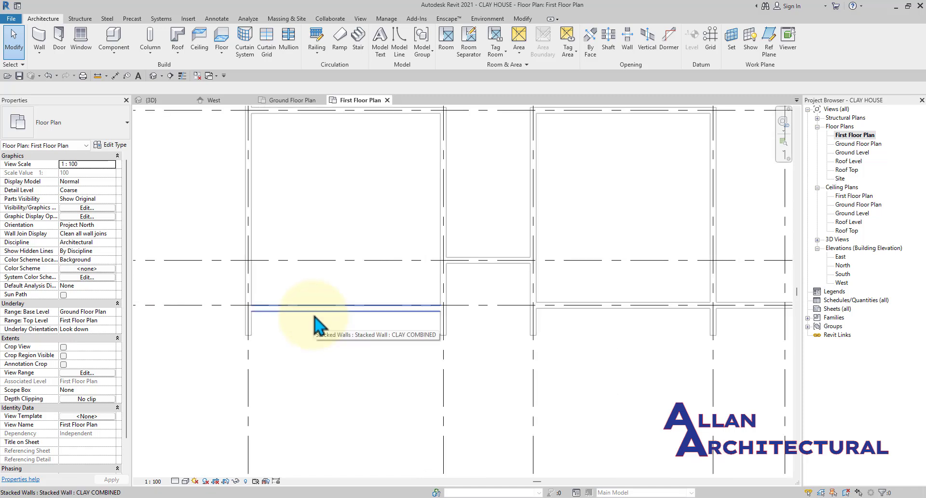
pyautogui.click(317, 325)
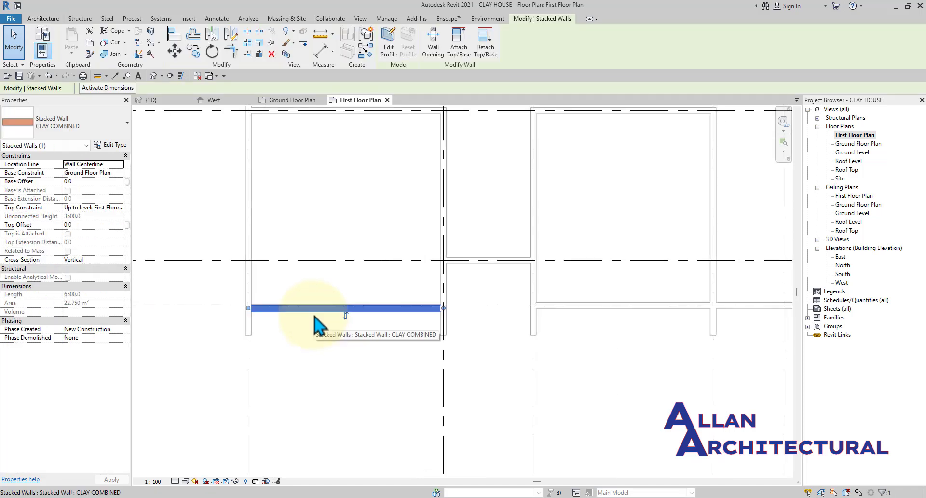
pyautogui.press('c')
pyautogui.press('s')
pyautogui.scroll(-3, 285, 290)
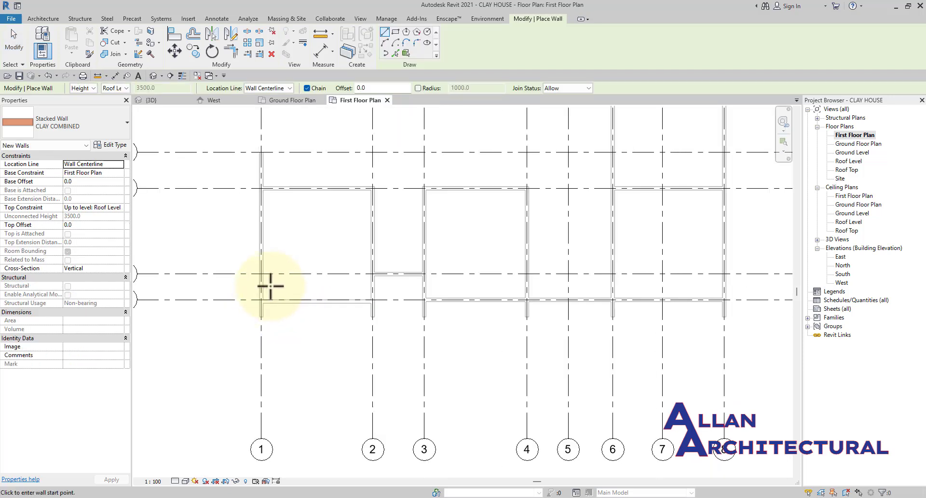
pyautogui.scroll(3, 482, 323)
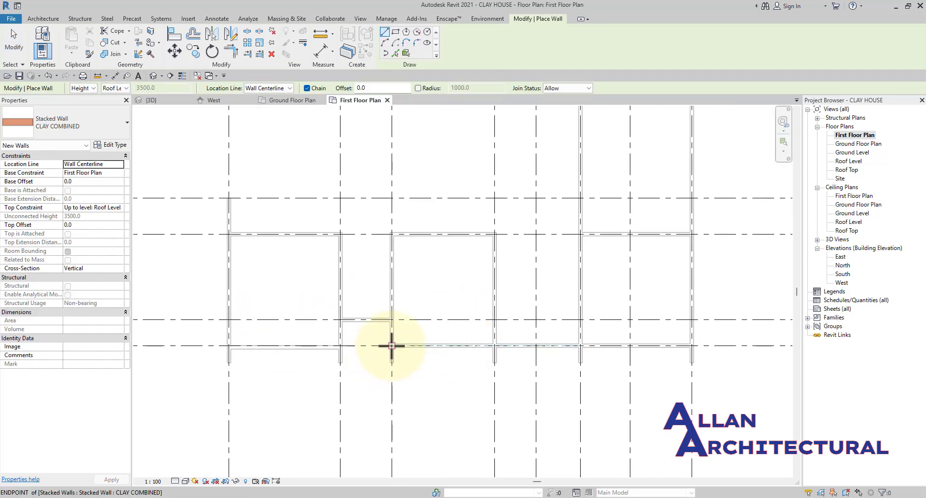
pyautogui.press('Escape')
pyautogui.press('Escape')
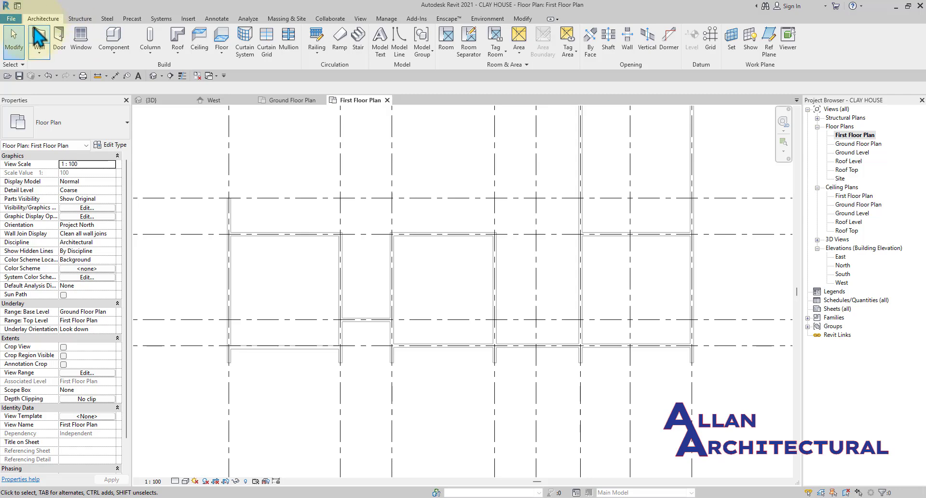
# - Draw a CLAY COMBINED stacked wall 15500 mm long on grid line D, starting at grid 4 and ending at grid 1
pyautogui.click(39, 39)
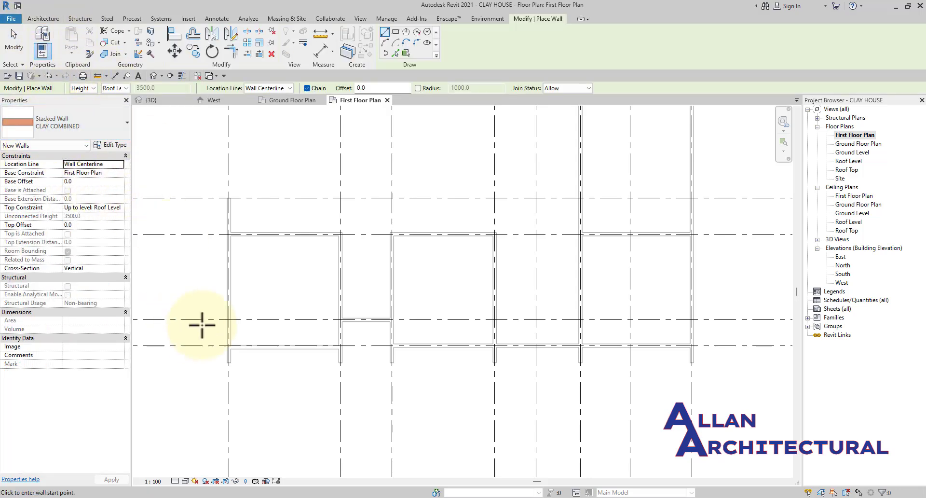
pyautogui.scroll(-5, 337, 279)
pyautogui.scroll(6, 529, 319)
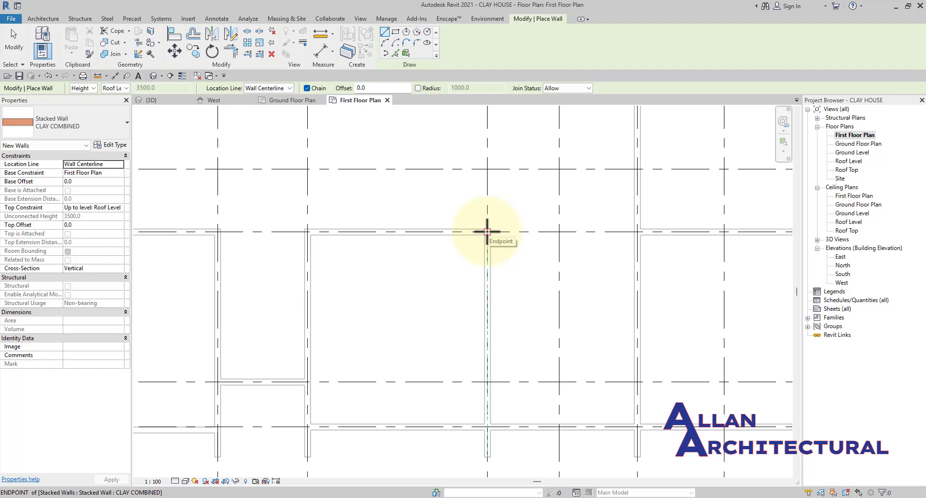
pyautogui.click(487, 232)
pyautogui.scroll(-3, 371, 227)
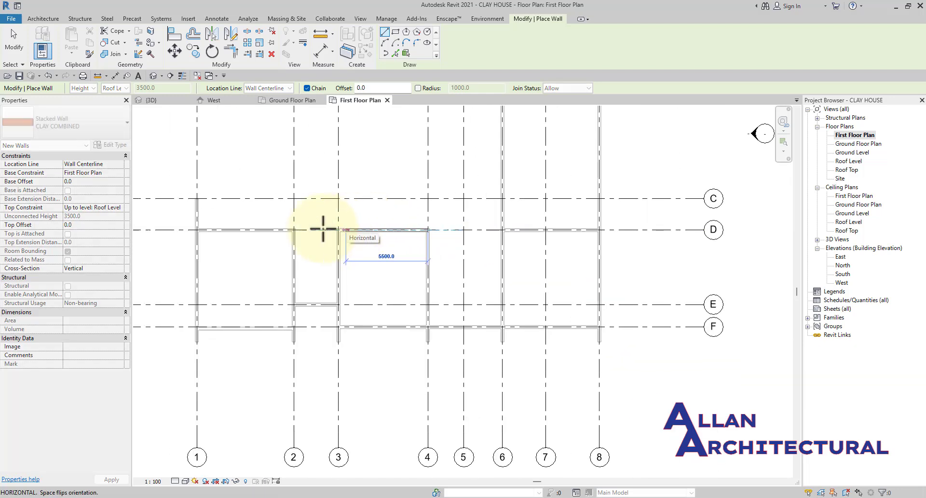
pyautogui.scroll(3, 204, 227)
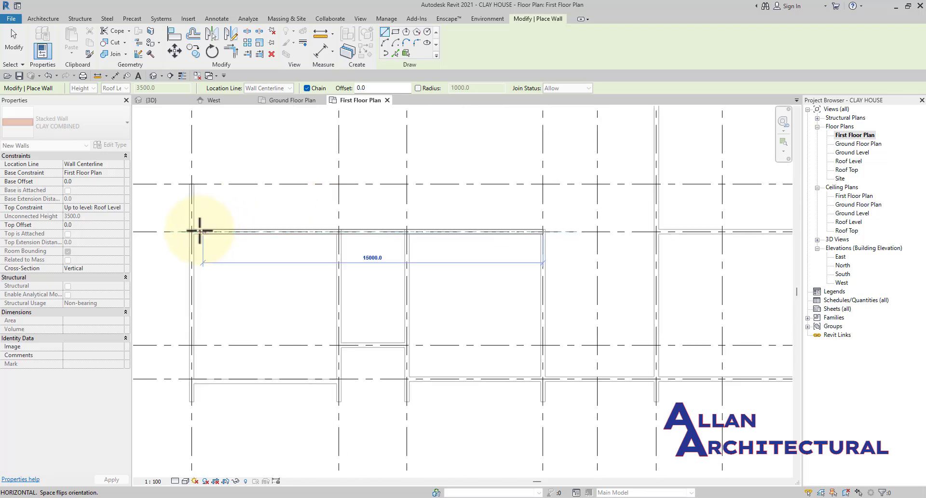
pyautogui.click(189, 232)
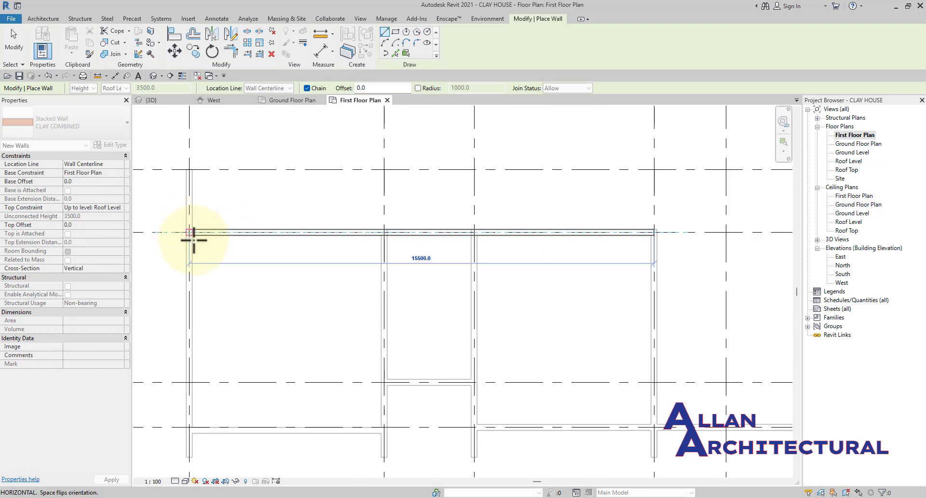
# - Continue the chain with a 7500 mm wall on grid line 1, from grid D to the underlay wall's end beyond grid F
pyautogui.scroll(-4, 193, 239)
pyautogui.scroll(5, 190, 361)
pyautogui.scroll(1, 189, 372)
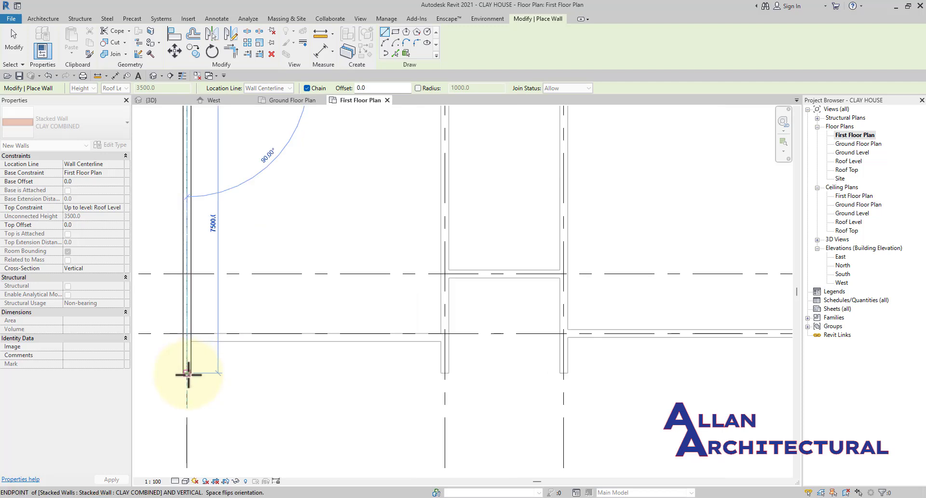
pyautogui.click(188, 373)
# - Draw the chain's 15500 mm wall beyond grid F, from grid 1 to the end of the underlay wall on grid 4
pyautogui.scroll(-3, 187, 369)
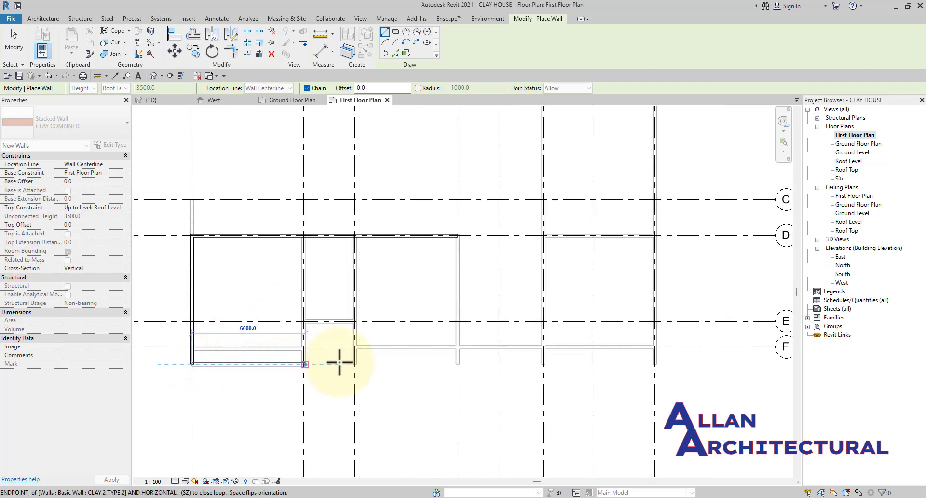
pyautogui.scroll(5, 449, 362)
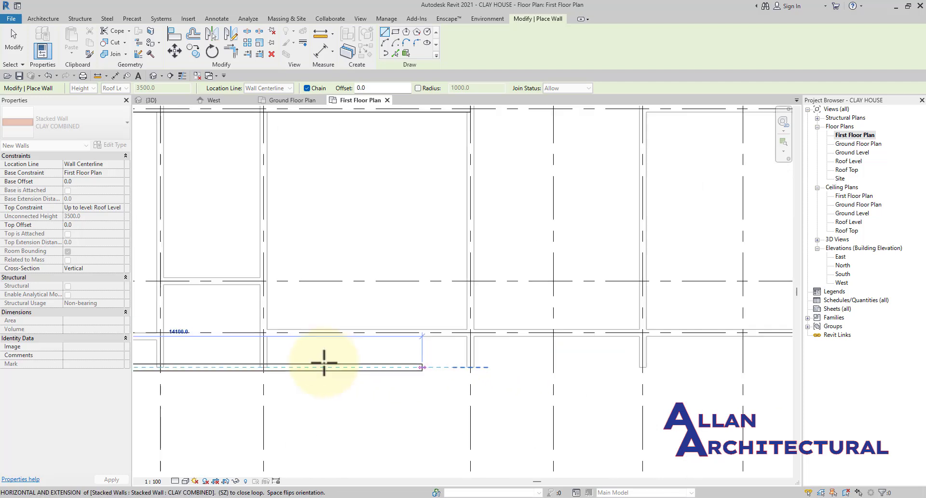
pyautogui.scroll(1, 469, 360)
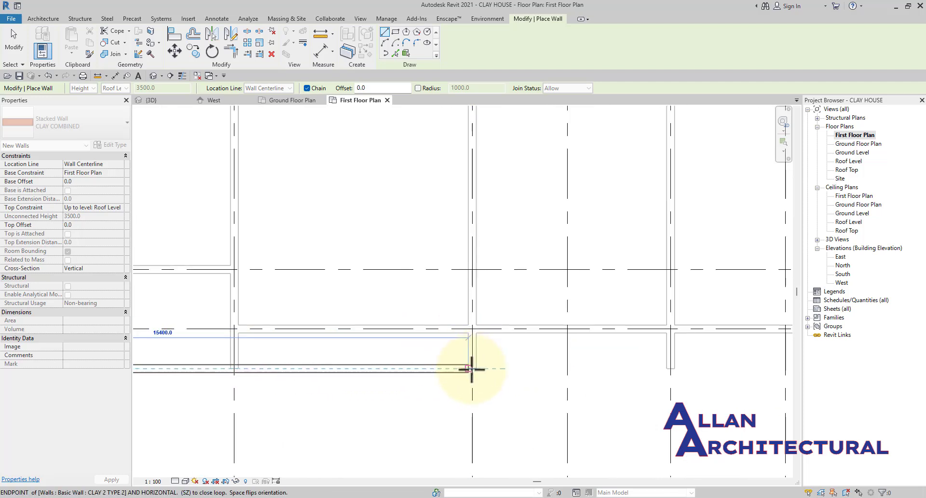
pyautogui.scroll(-3, 470, 368)
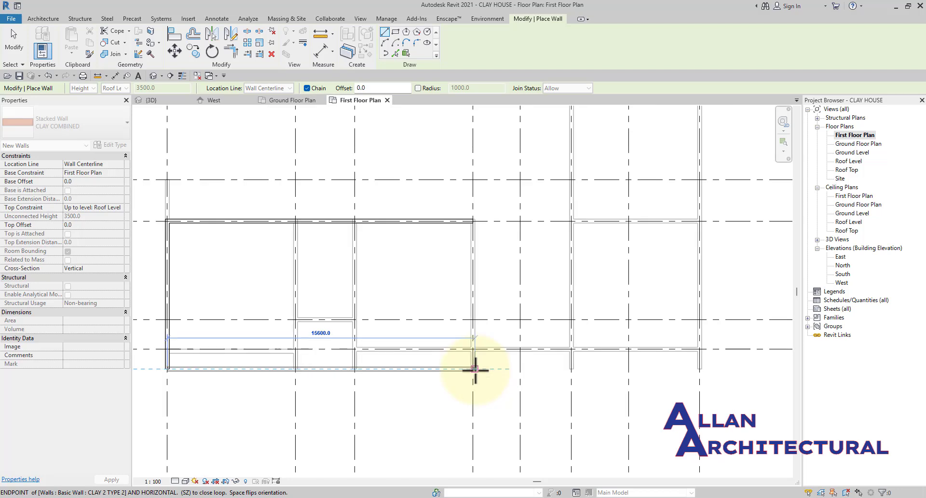
pyautogui.scroll(3, 472, 370)
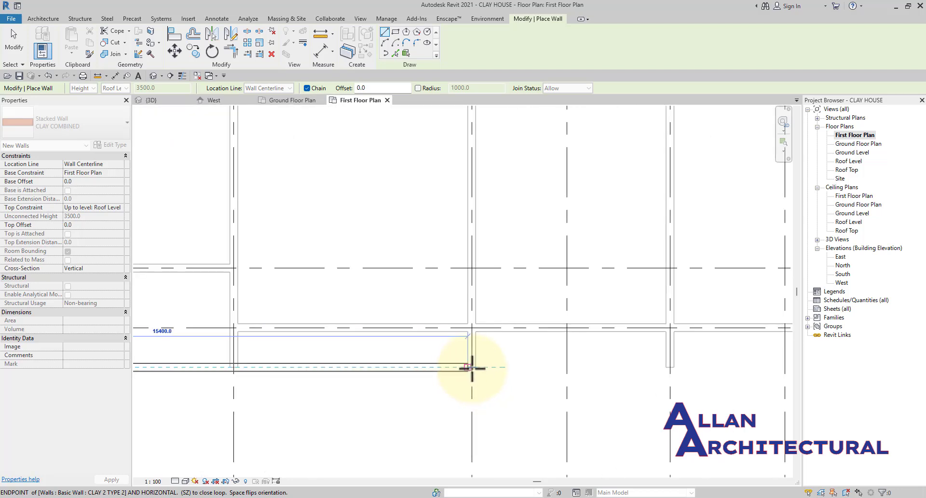
pyautogui.scroll(-2, 472, 368)
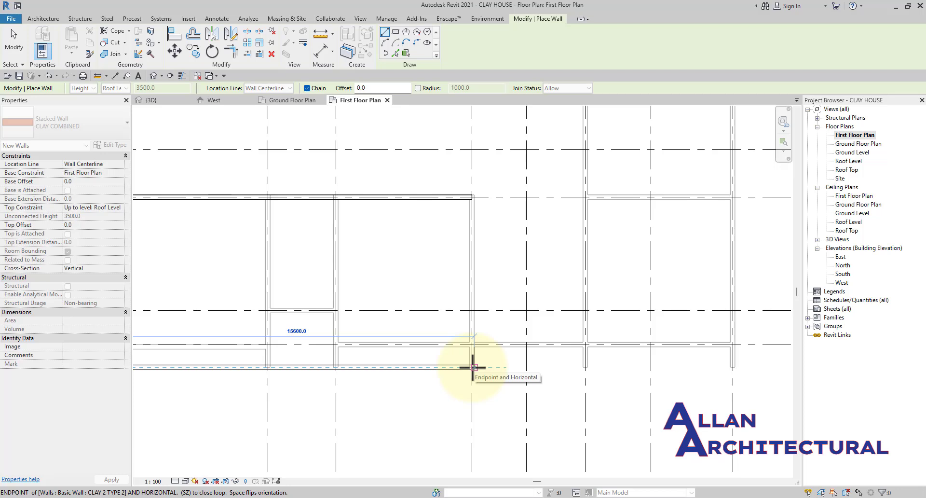
pyautogui.scroll(5, 473, 367)
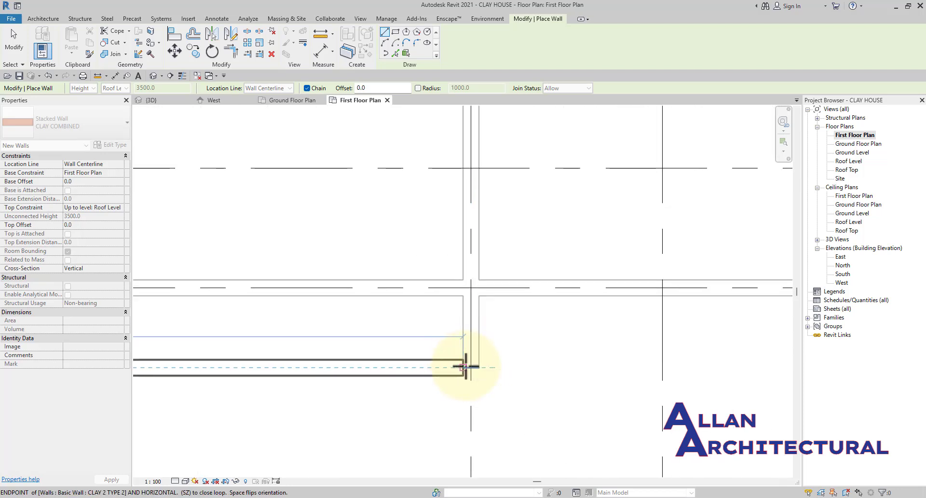
pyautogui.click(468, 348)
# - Close the rectangular wall outline with a 7500 mm wall on grid line 4, ending at grid D
pyautogui.scroll(-5, 469, 348)
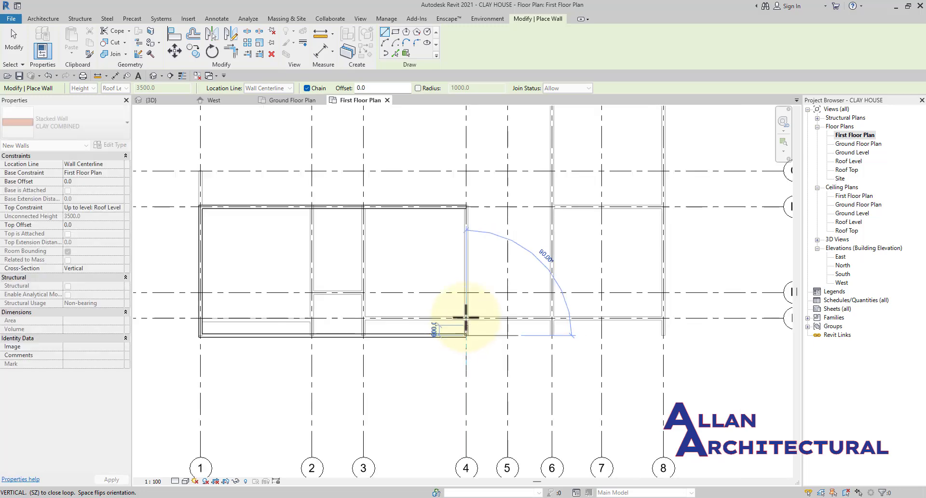
pyautogui.scroll(5, 465, 246)
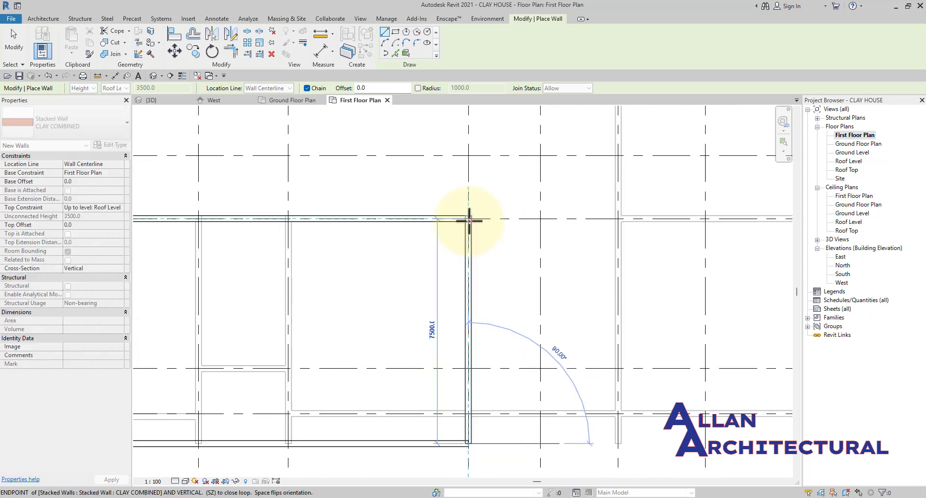
pyautogui.click(475, 220)
# - Draw an inner wall parallel to grid 1 and about 2100 mm from it, spanning from the grid D wall to the wall beyond grid F
pyautogui.scroll(-3, 554, 230)
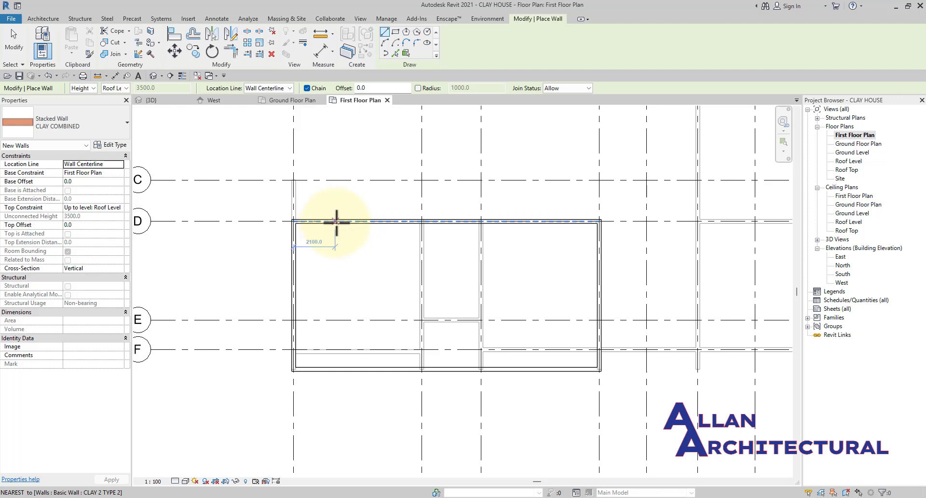
pyautogui.click(336, 221)
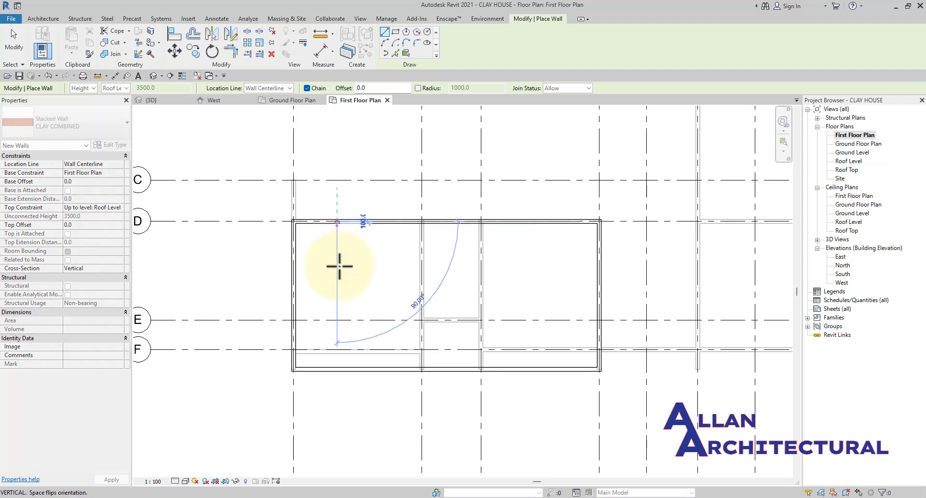
pyautogui.click(337, 369)
pyautogui.press('Escape')
pyautogui.press('Escape')
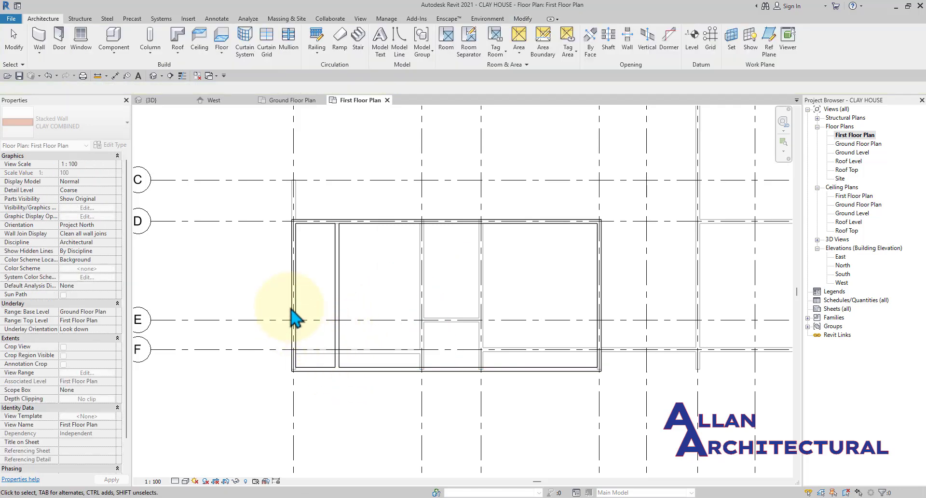
# - Delete the first floor stacked wall on grid line 1 between grid D and the wall beyond grid F
pyautogui.scroll(2, 304, 304)
pyautogui.click(296, 299)
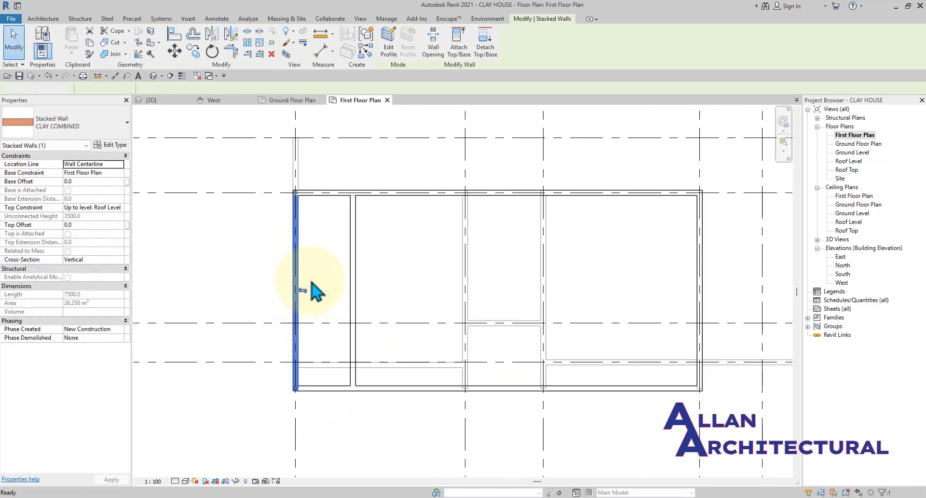
pyautogui.click(374, 246)
pyautogui.scroll(1, 374, 239)
pyautogui.scroll(1, 338, 193)
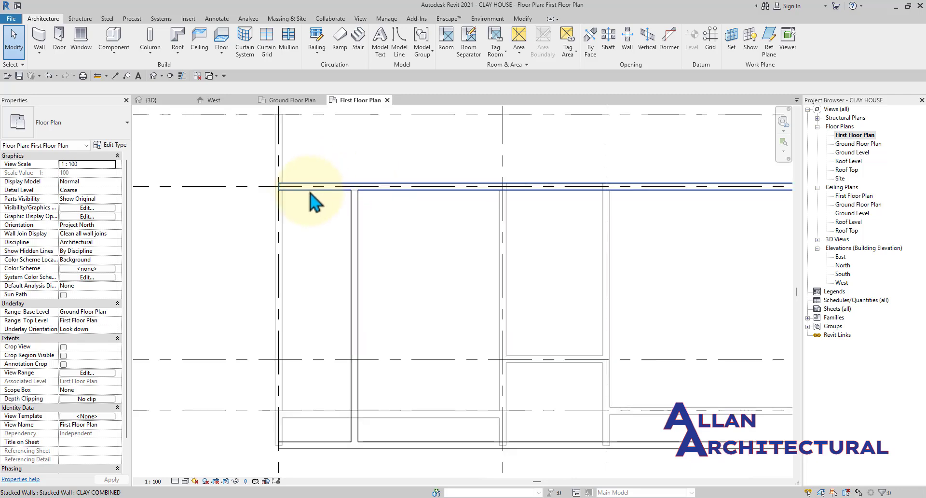
# - Extend the grid D wall's end at grid 1 to the outer face of the underlay wall
pyautogui.click(347, 186)
pyautogui.scroll(3, 299, 190)
pyautogui.moveTo(259, 179); pyautogui.dragTo(250, 180)
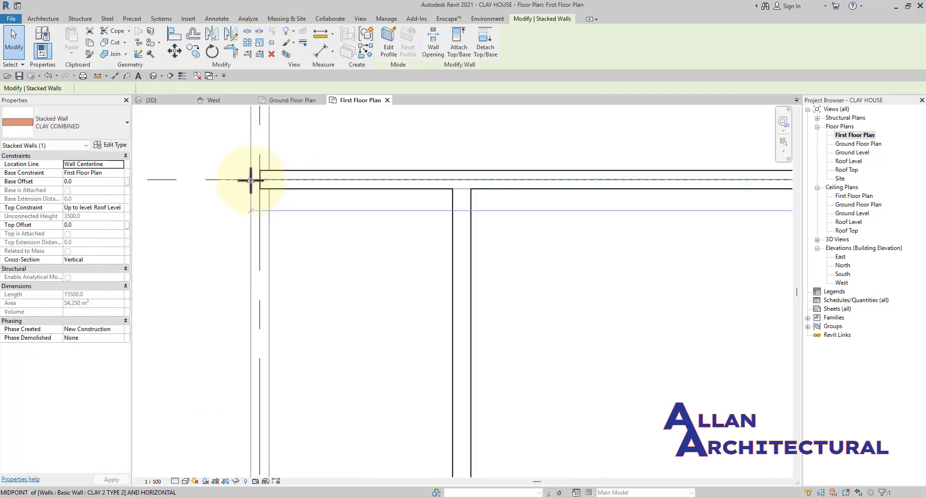
pyautogui.click(312, 233)
pyautogui.scroll(-3, 280, 171)
pyautogui.scroll(-2, 269, 331)
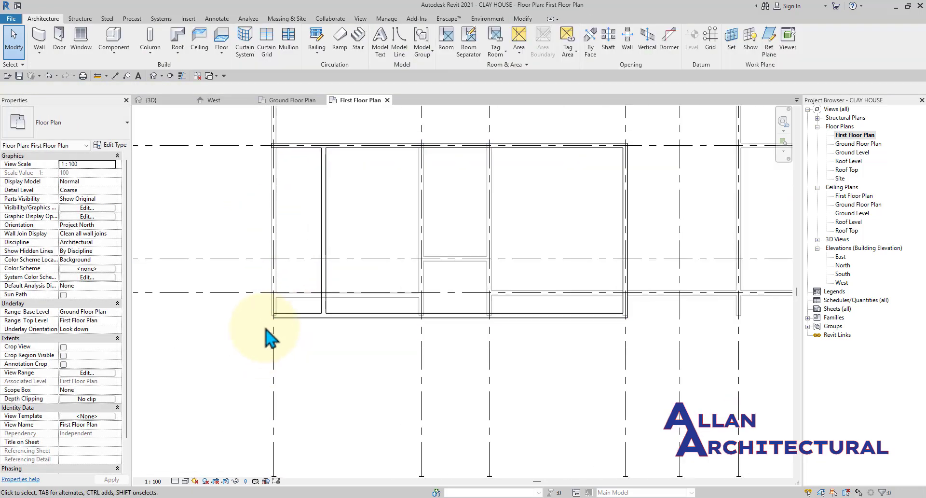
# - Extend the wall beyond grid F at its grid 1 end to the underlay wall's outer face, for a length of 15600 mm
pyautogui.scroll(2, 310, 314)
pyautogui.click(283, 306)
pyautogui.scroll(2, 273, 298)
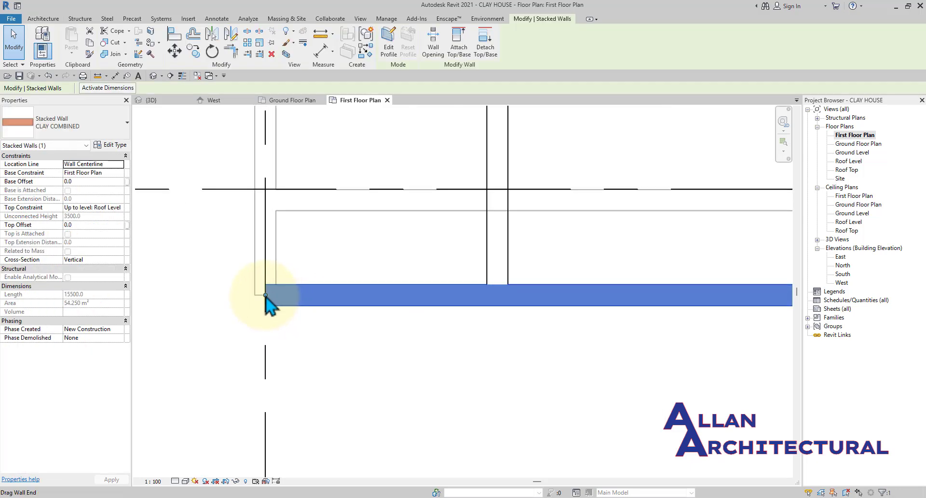
pyautogui.moveTo(265, 295); pyautogui.dragTo(256, 296)
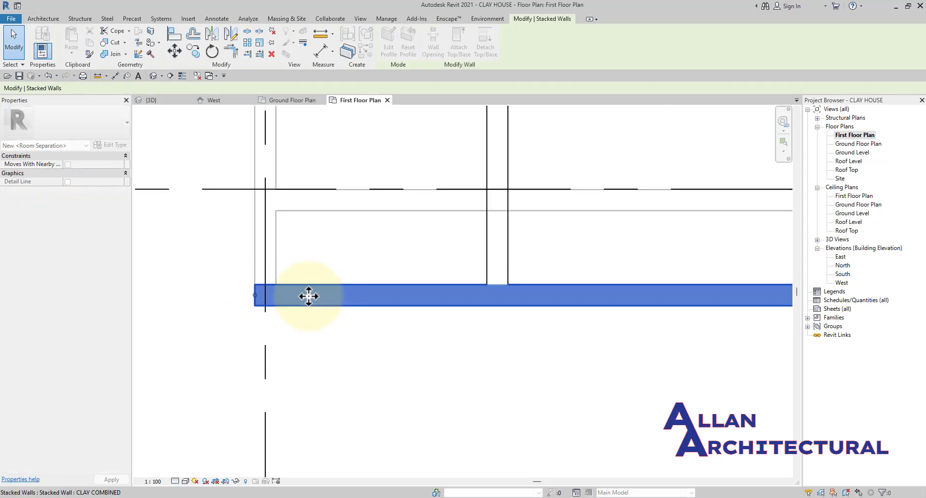
pyautogui.scroll(-5, 310, 293)
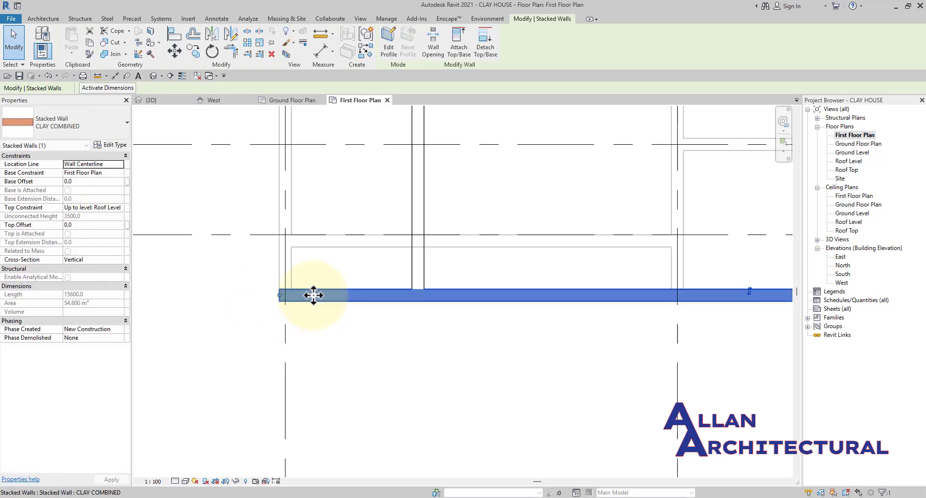
pyautogui.click(379, 341)
# - Create a similar stacked wall 2100 mm long on grid line 1, from the grid D wall to grid C
pyautogui.scroll(-2, 362, 296)
pyautogui.scroll(2, 351, 284)
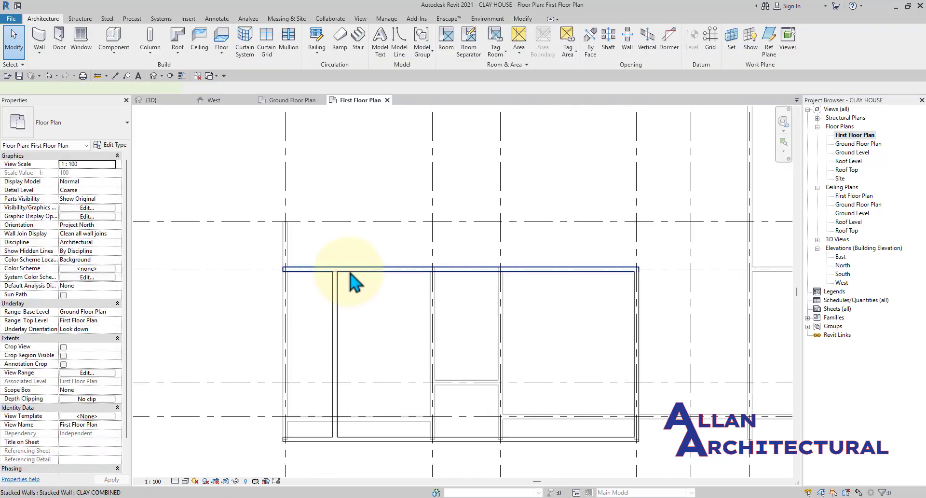
pyautogui.click(349, 271)
pyautogui.press('c')
pyautogui.press('s')
pyautogui.scroll(2, 287, 268)
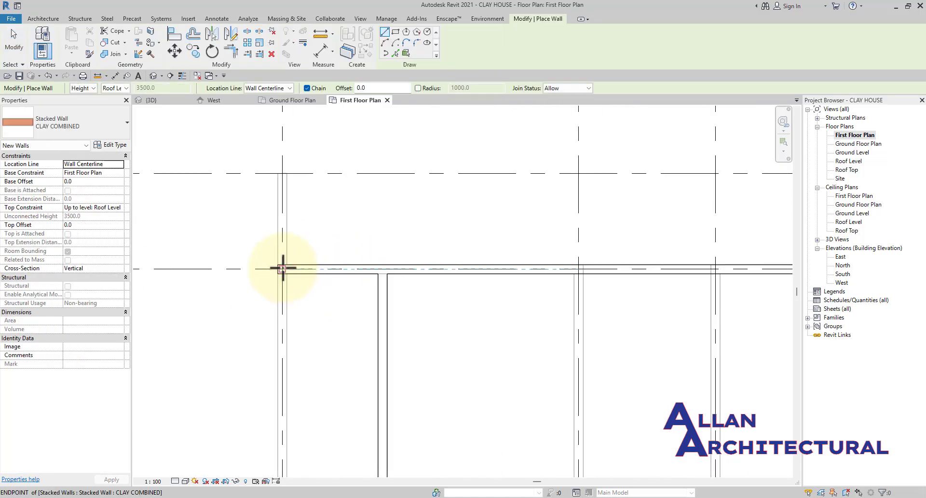
pyautogui.scroll(2, 282, 268)
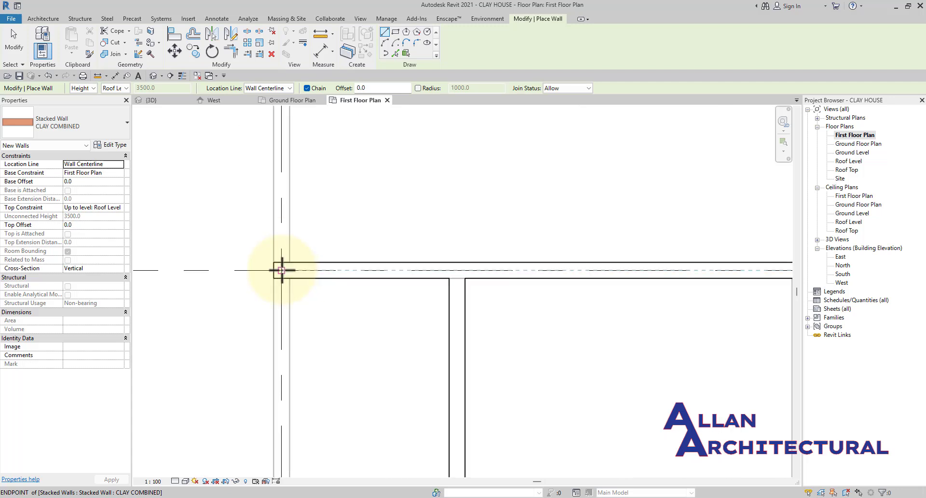
pyautogui.click(281, 270)
pyautogui.scroll(-2, 280, 203)
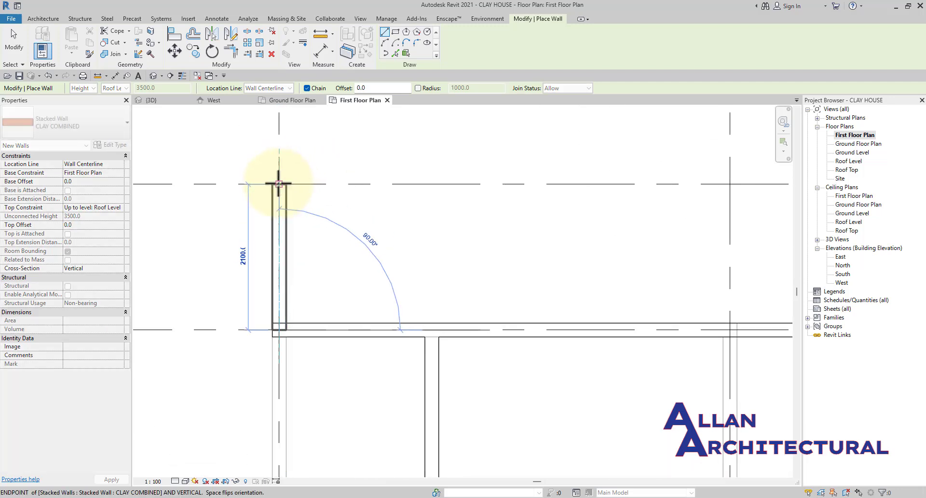
pyautogui.click(282, 187)
# - Continue the stacked wall along grid C from grid 1 to grid 5
pyautogui.scroll(-5, 284, 193)
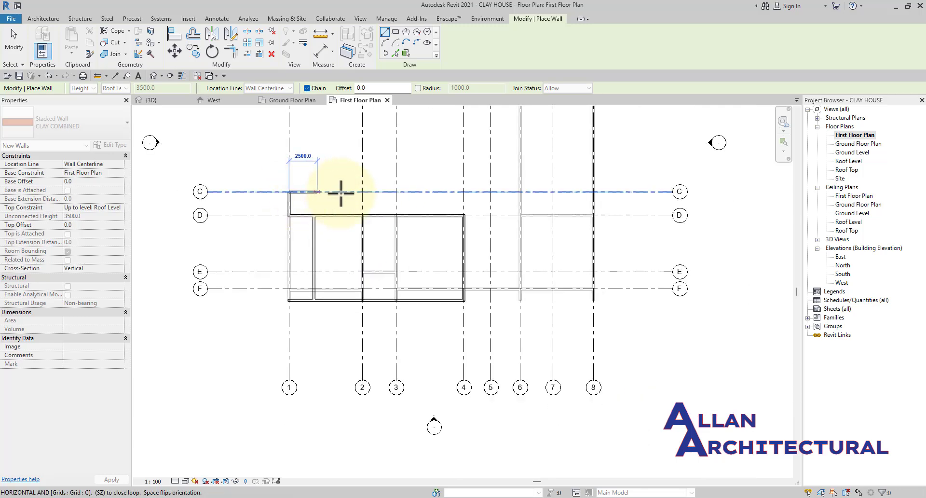
pyautogui.scroll(2, 371, 188)
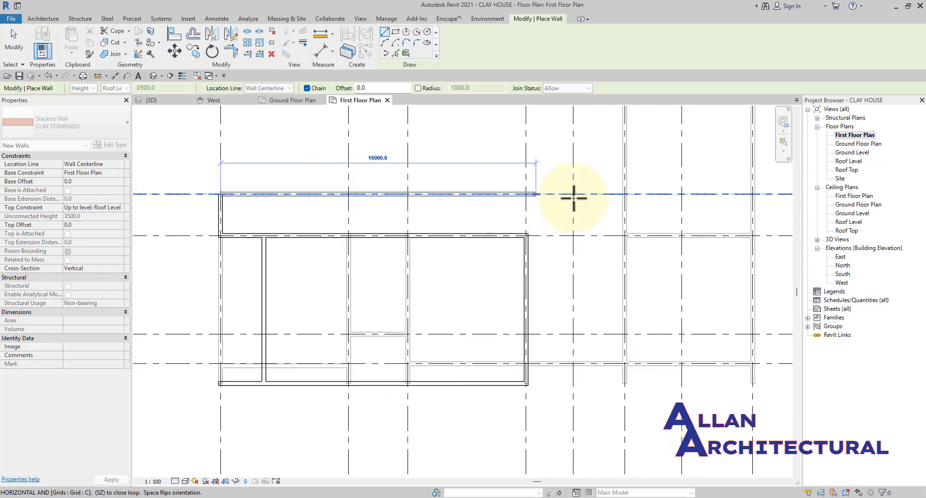
pyautogui.moveTo(547, 230); pyautogui.dragTo(403, 254, button='middle')
pyautogui.scroll(-3, 550, 161)
pyautogui.scroll(-1, 558, 232)
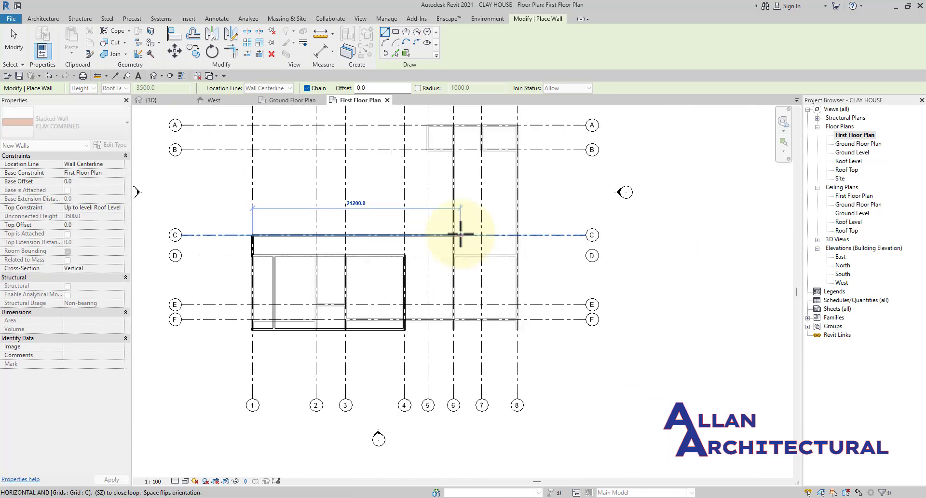
pyautogui.moveTo(558, 231); pyautogui.dragTo(458, 279, button='middle')
pyautogui.scroll(2, 441, 258)
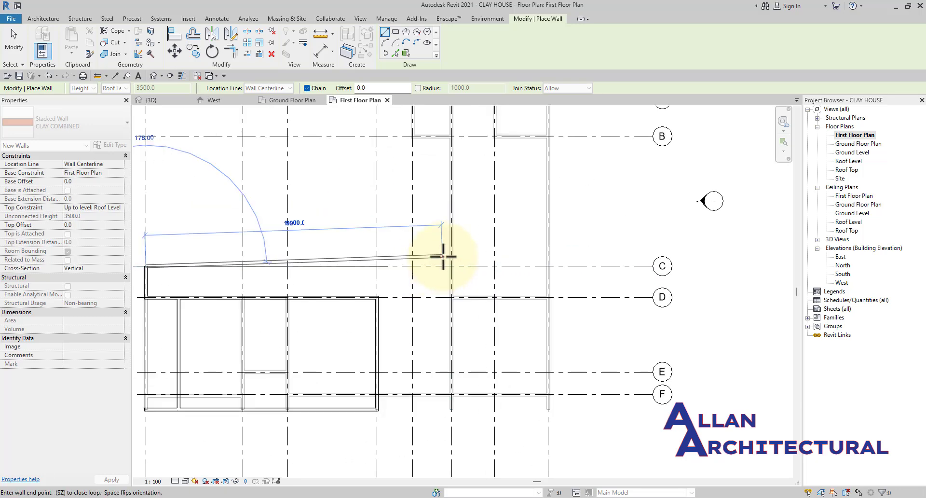
pyautogui.scroll(-3, 448, 257)
pyautogui.moveTo(450, 258); pyautogui.dragTo(452, 272, button='middle')
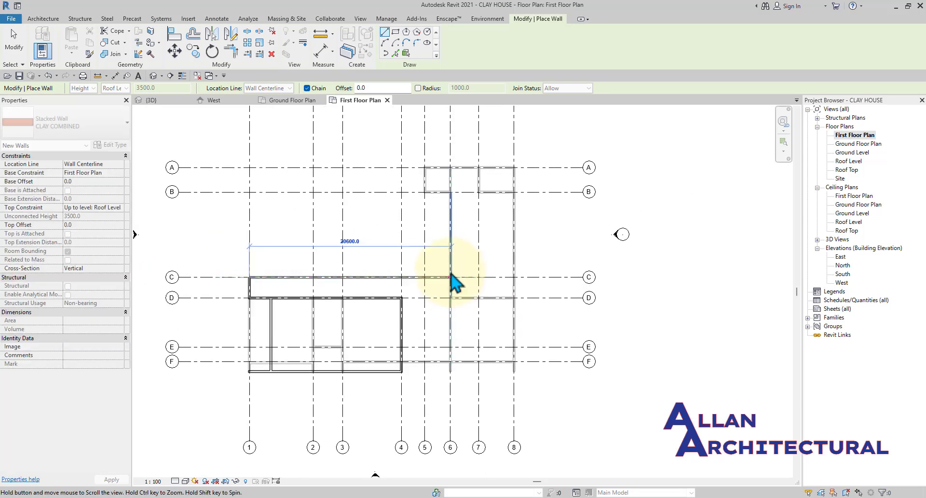
pyautogui.scroll(4, 452, 272)
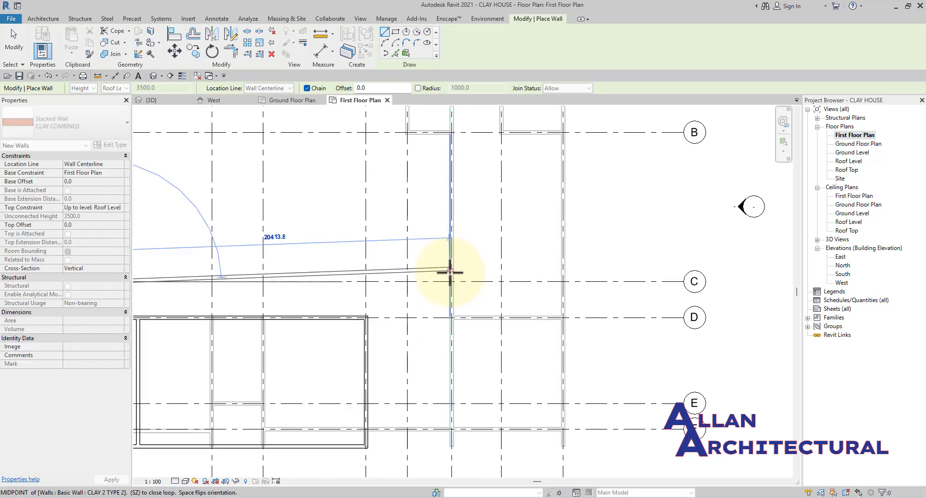
pyautogui.click(407, 281)
# - Continue the stacked wall 11200 mm along grid 5 from grid C to grid A, and along grid A to grid 8
pyautogui.scroll(-2, 408, 182)
pyautogui.scroll(1, 406, 144)
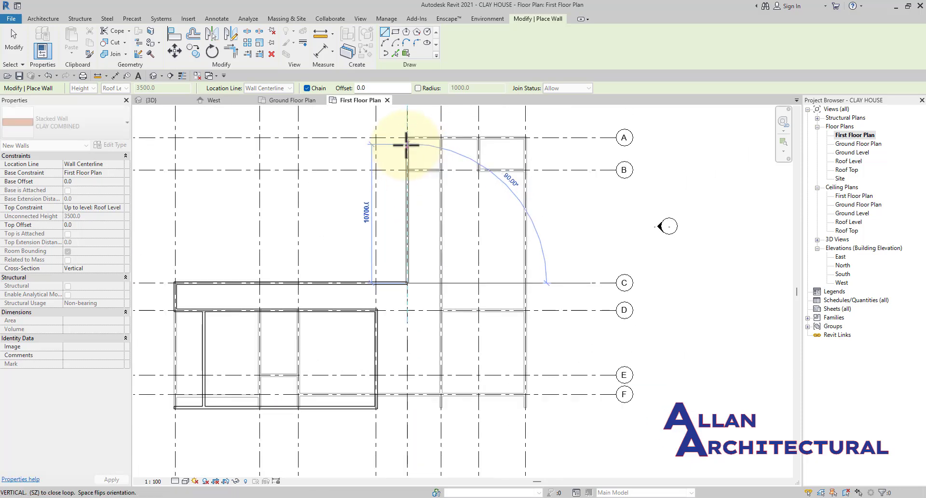
pyautogui.scroll(4, 408, 143)
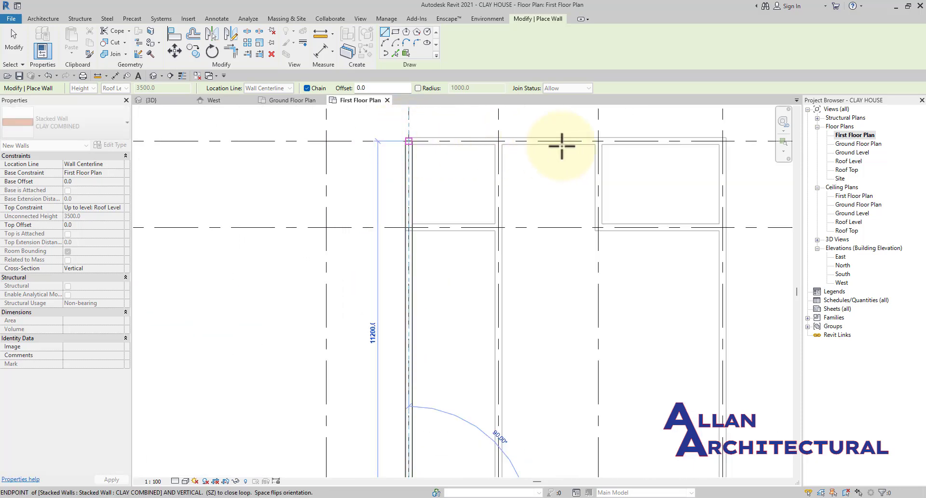
pyautogui.click(408, 141)
pyautogui.scroll(-3, 568, 146)
pyautogui.scroll(5, 670, 145)
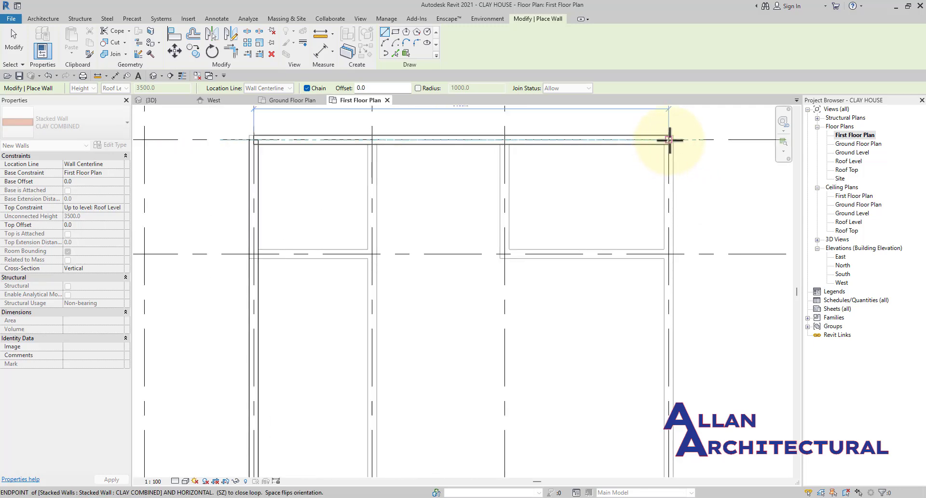
pyautogui.click(670, 140)
# - Continue the stacked wall down grid 8 to the underlay wall's end beyond grid F, and 6400 mm across to the underlay wall at grid 6
pyautogui.scroll(-5, 662, 206)
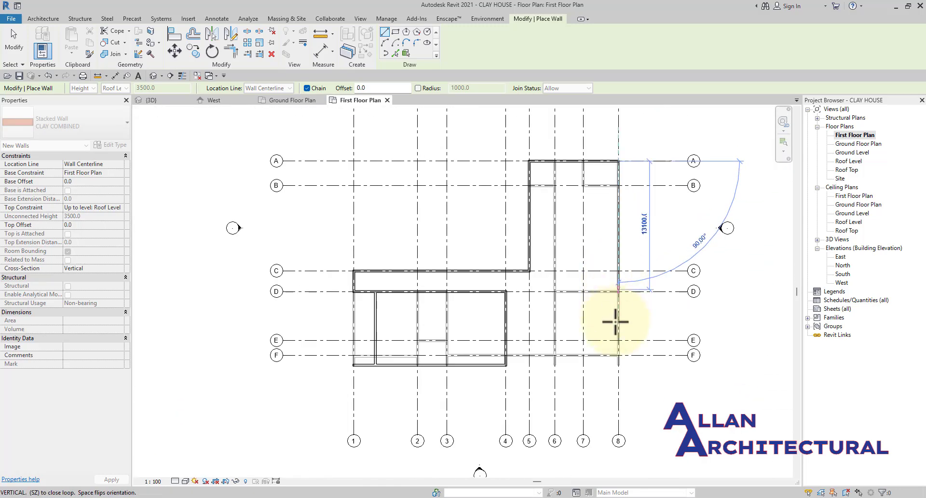
pyautogui.scroll(6, 615, 321)
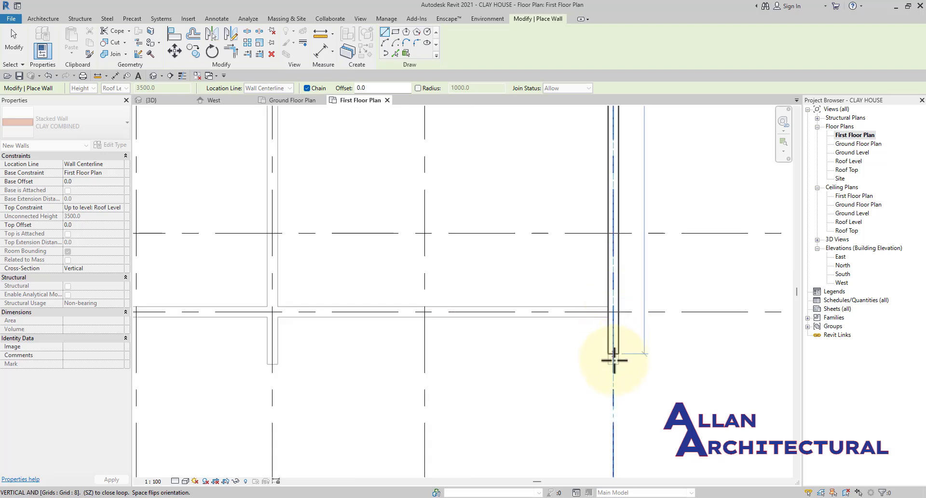
pyautogui.click(604, 363)
pyautogui.scroll(-3, 620, 351)
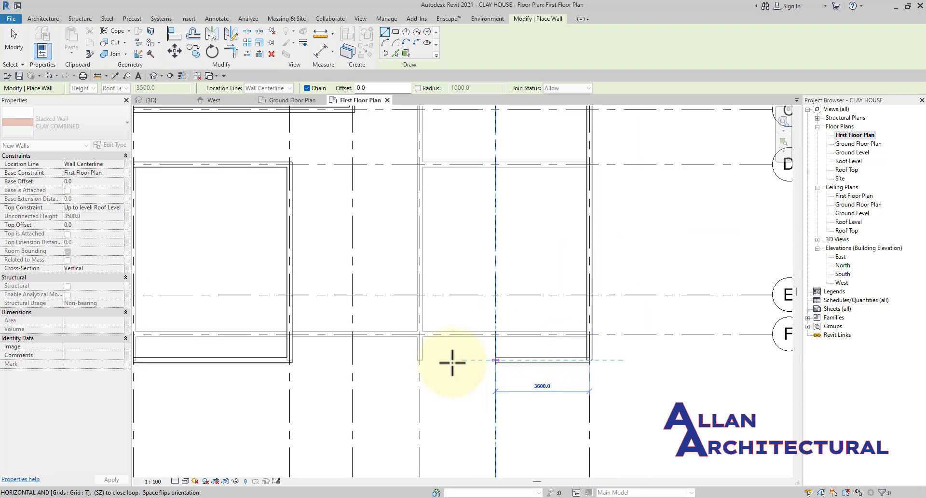
pyautogui.scroll(2, 392, 365)
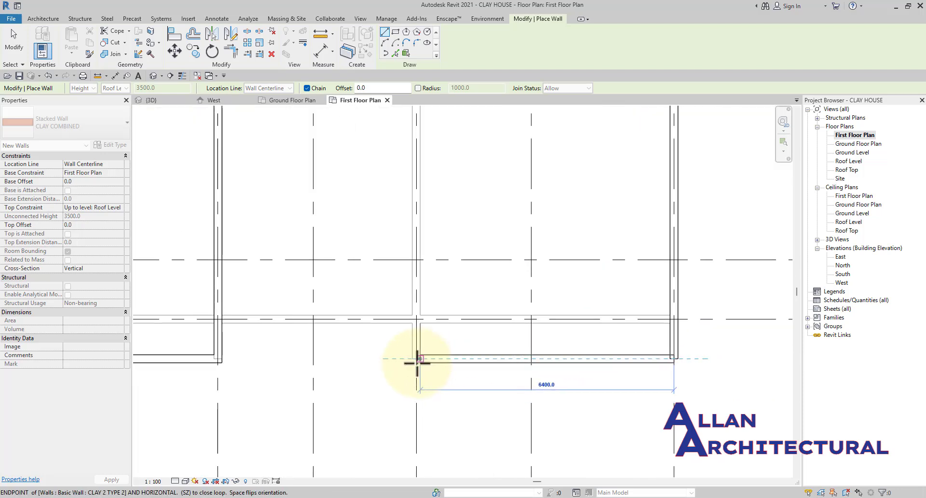
pyautogui.click(416, 360)
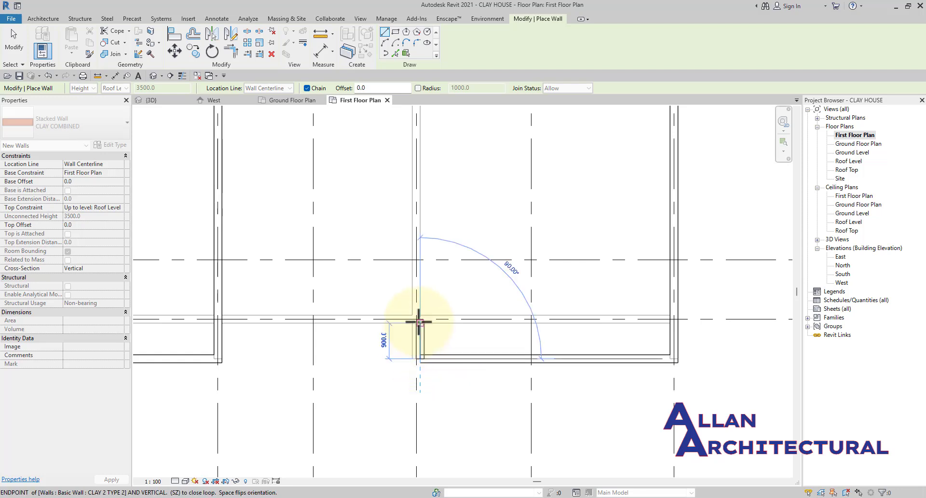
# - Finish the wall chain and extend the end of the wall beyond grid F to grid line 6, for a length of 6500 mm
pyautogui.scroll(2, 414, 318)
pyautogui.press('Escape')
pyautogui.scroll(1, 414, 317)
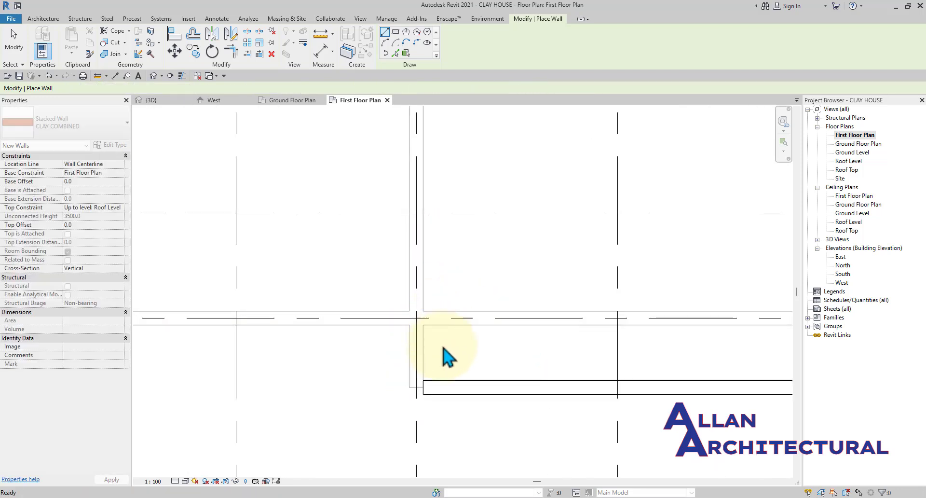
pyautogui.press('Escape')
pyautogui.click(440, 388)
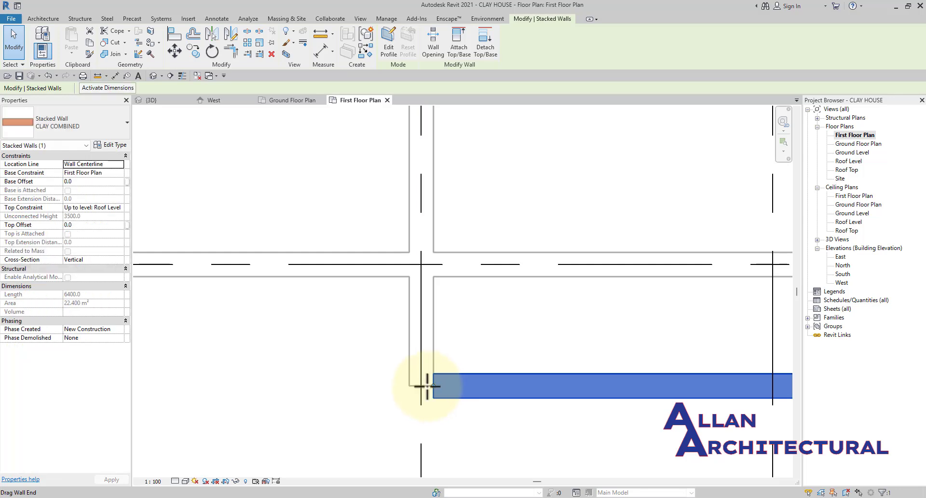
pyautogui.moveTo(430, 387); pyautogui.dragTo(421, 385)
pyautogui.click(484, 332)
pyautogui.click(478, 383)
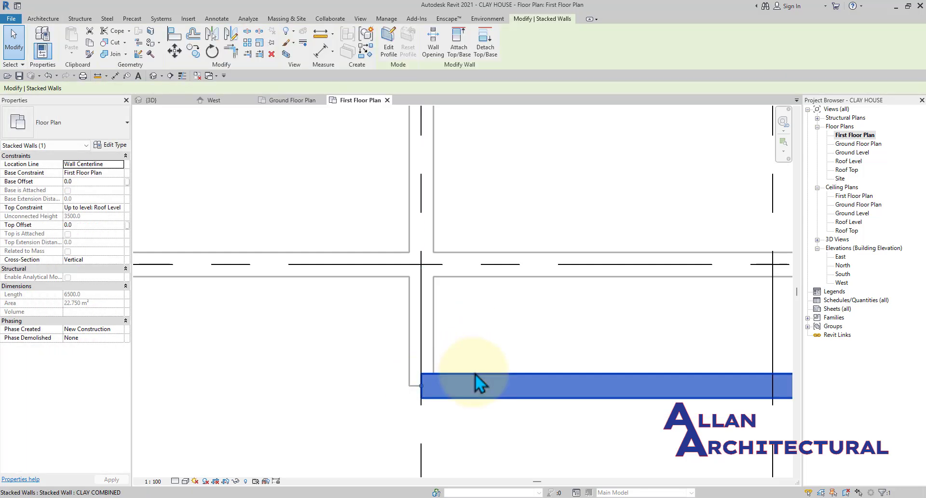
# - Create a similar stacked wall on grid 6 from the end of the wall beyond grid F up to grid F
pyautogui.press('c')
pyautogui.press('s')
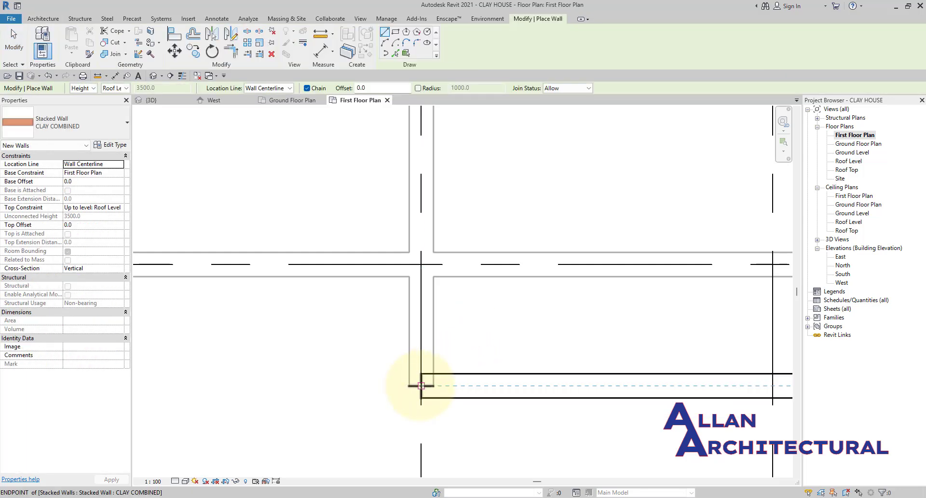
pyautogui.click(421, 385)
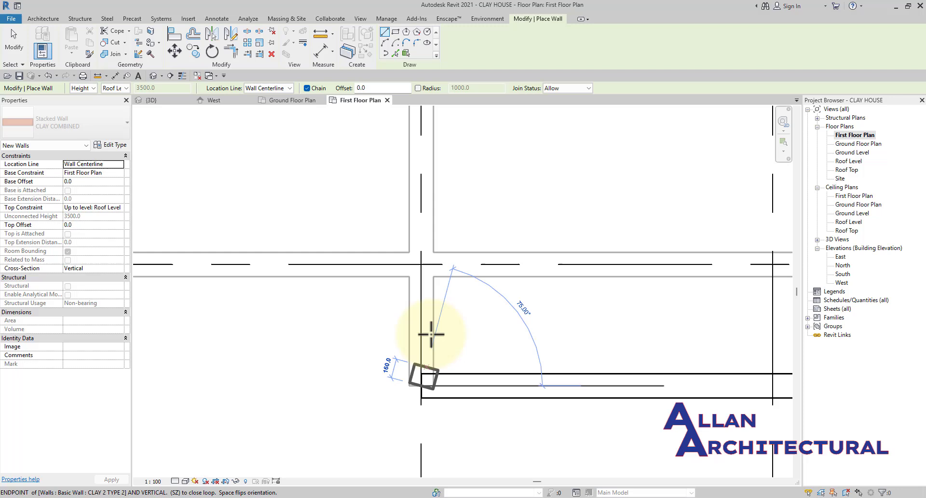
pyautogui.click(418, 264)
# - Continue the stacked wall along grid F from grid 6 to the wall on grid 4 and end the chain
pyautogui.scroll(-3, 417, 264)
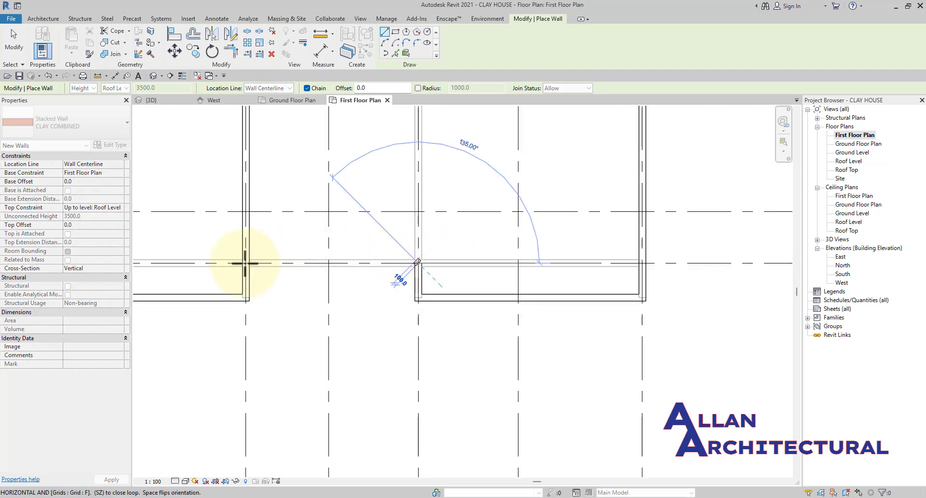
pyautogui.scroll(2, 245, 263)
pyautogui.click(321, 264)
pyautogui.scroll(-5, 421, 279)
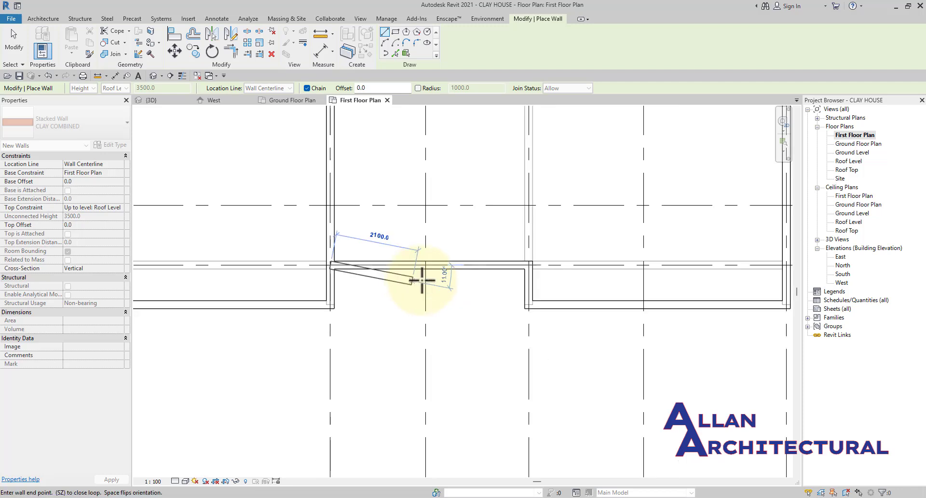
pyautogui.press('Escape')
# - Draw a stacked wall on grid 6 from the grid F wall to grid D
pyautogui.moveTo(507, 253); pyautogui.dragTo(488, 353, button='middle')
pyautogui.scroll(1, 482, 354)
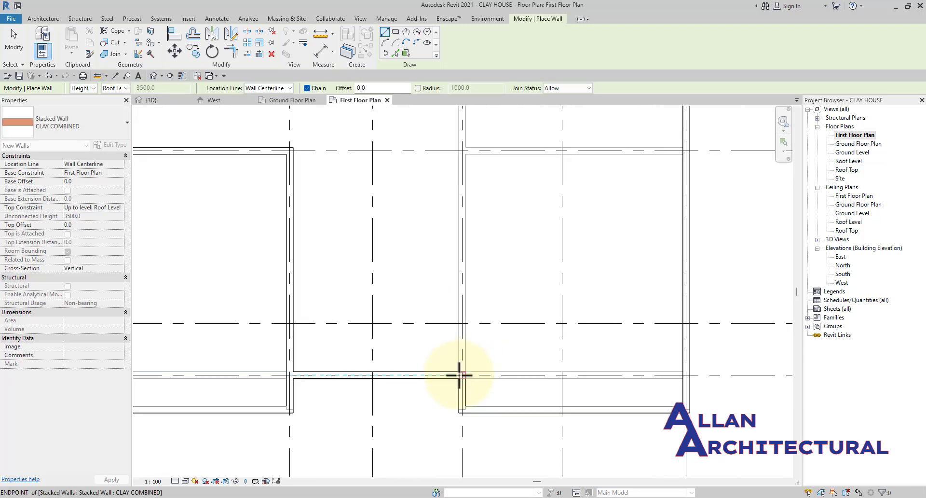
pyautogui.scroll(1, 464, 371)
pyautogui.scroll(-4, 468, 270)
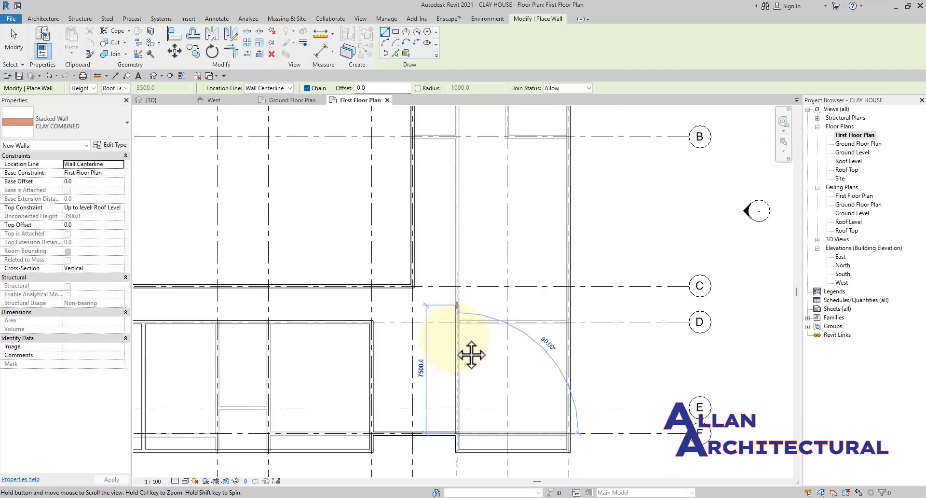
pyautogui.moveTo(471, 353); pyautogui.dragTo(450, 403, button='middle')
pyautogui.scroll(2, 452, 371)
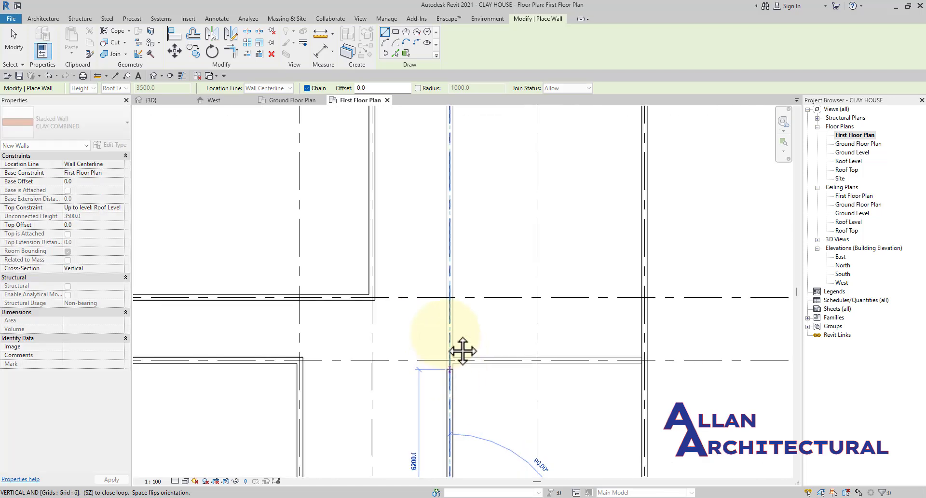
pyautogui.moveTo(462, 350); pyautogui.dragTo(447, 314, button='middle')
pyautogui.scroll(1, 452, 299)
pyautogui.click(452, 299)
pyautogui.scroll(-3, 440, 274)
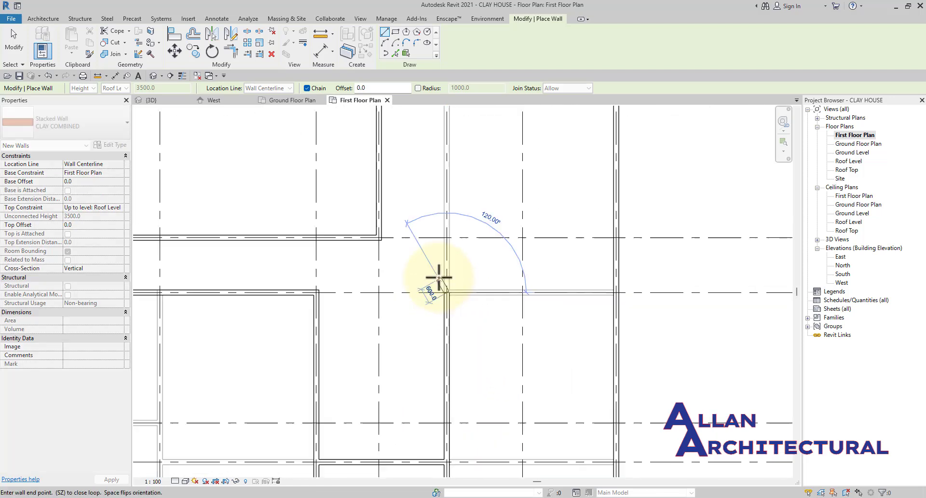
# - Examine the first floor layout between grids 1 and 4 against the ground floor underlay walls
pyautogui.scroll(2, 441, 270)
pyautogui.scroll(-3, 436, 277)
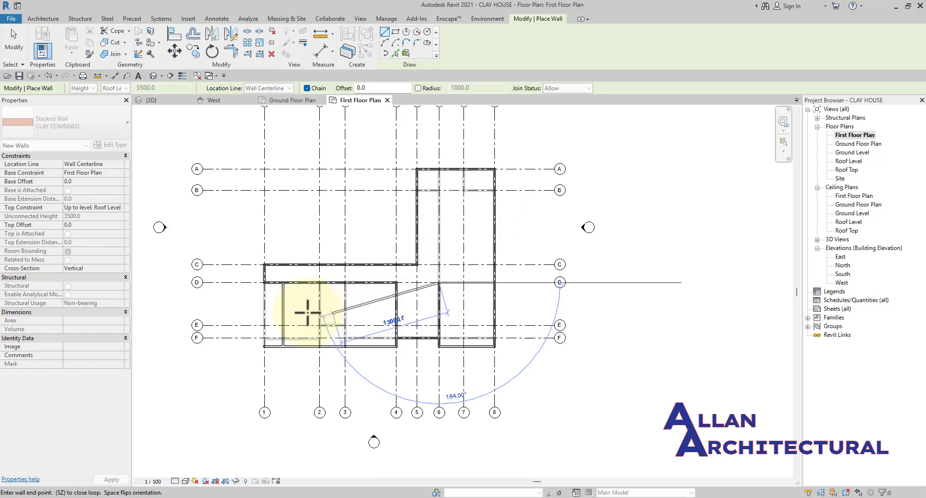
pyautogui.scroll(3, 300, 299)
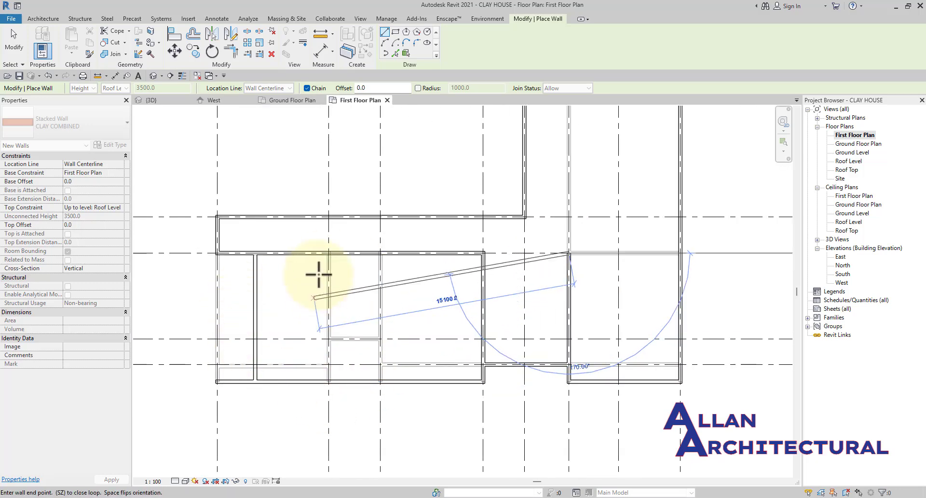
pyautogui.scroll(2, 270, 282)
pyautogui.scroll(-1, 381, 261)
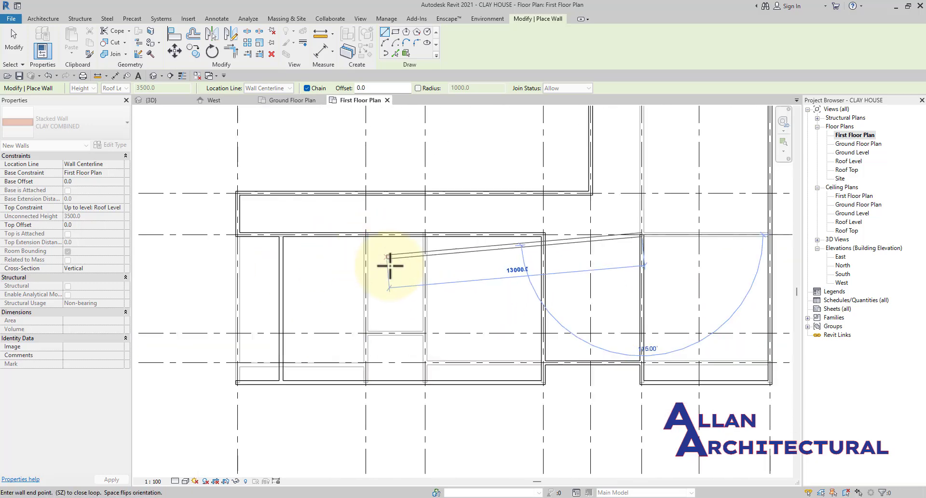
pyautogui.scroll(2, 374, 371)
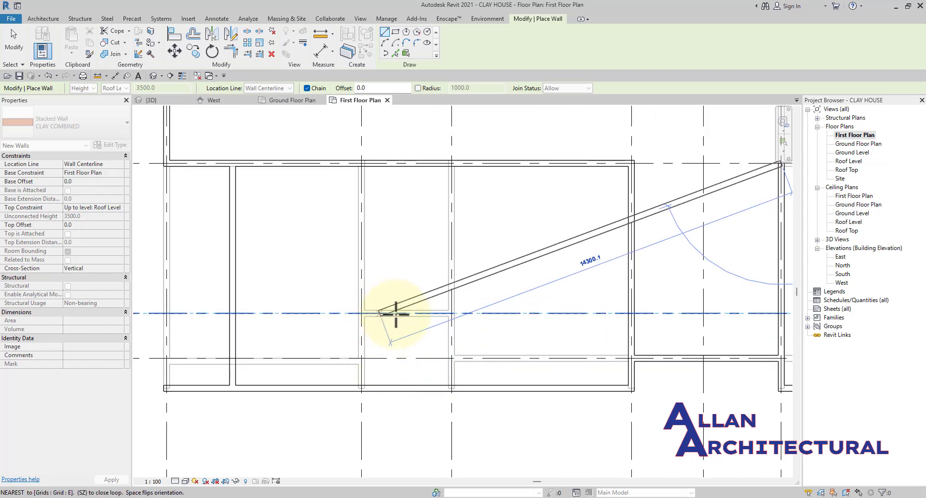
pyautogui.scroll(-1, 371, 302)
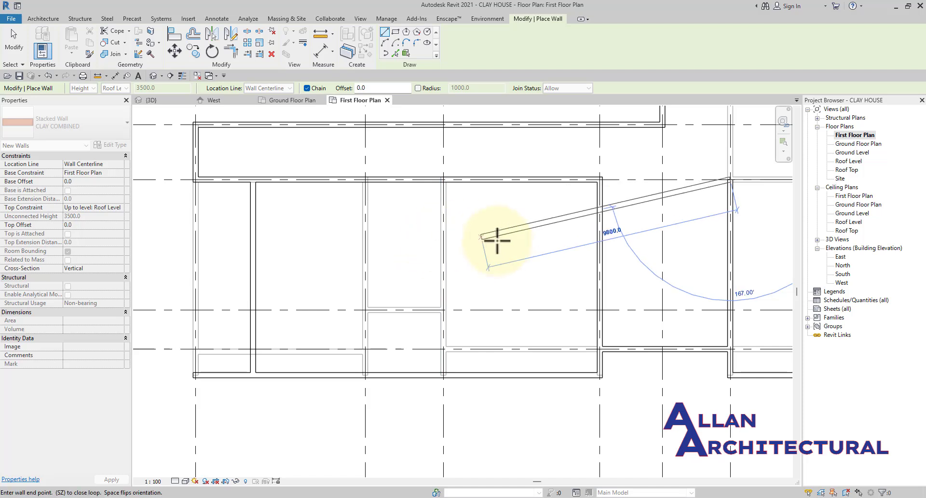
pyautogui.scroll(-2, 429, 247)
pyautogui.scroll(3, 275, 198)
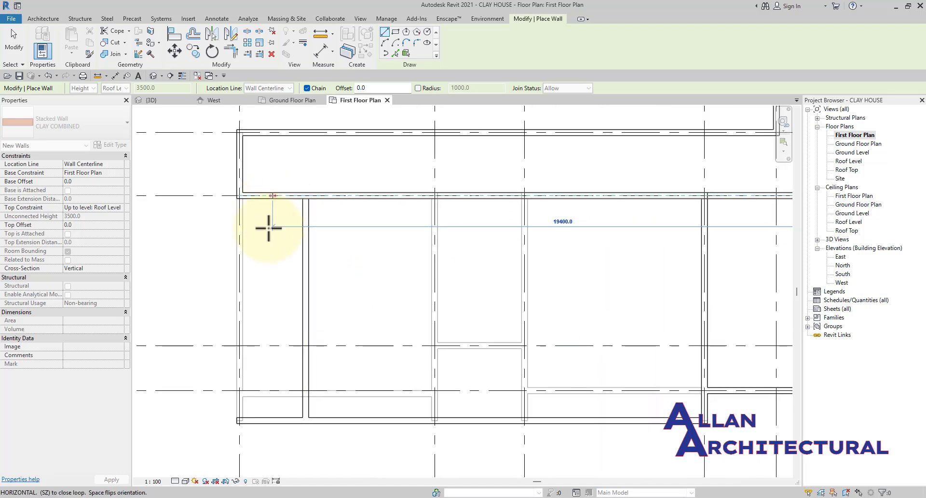
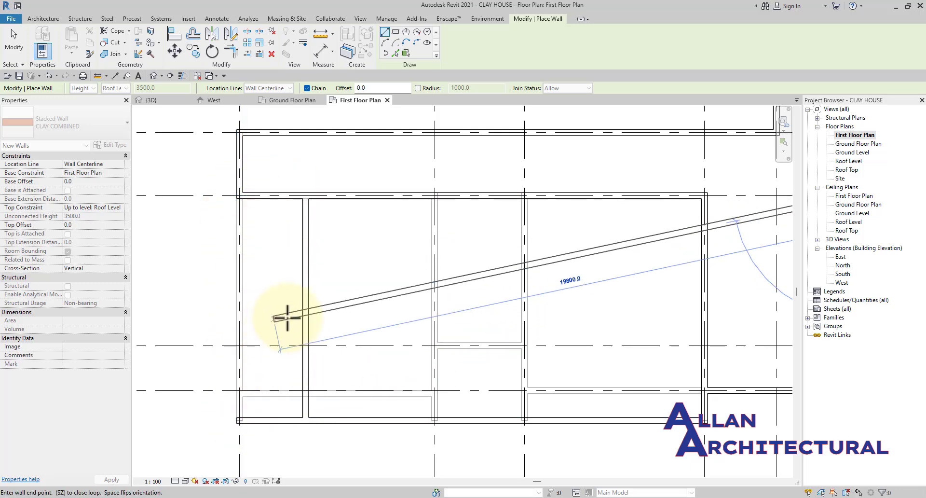
pyautogui.scroll(-3, 288, 318)
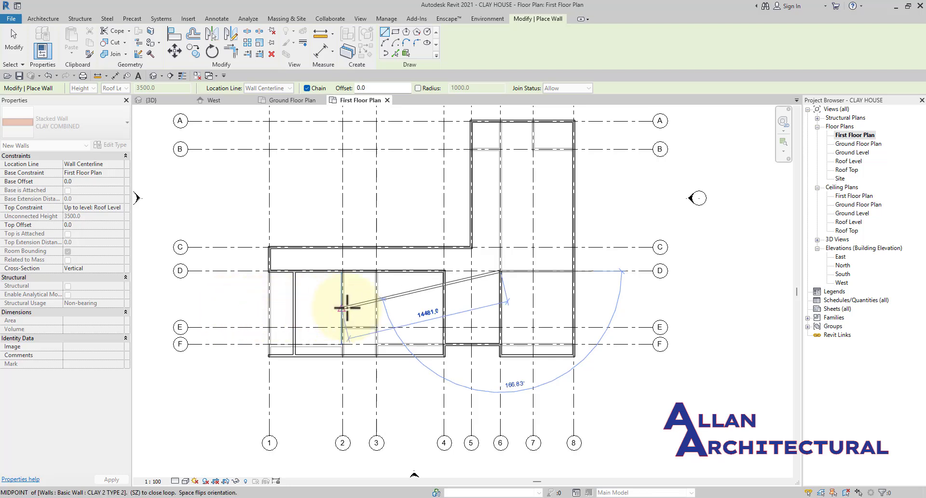
# - Draw a stacked wall along grid D from grid 6 to the wall on grid 8 and end the chain
pyautogui.click(500, 271)
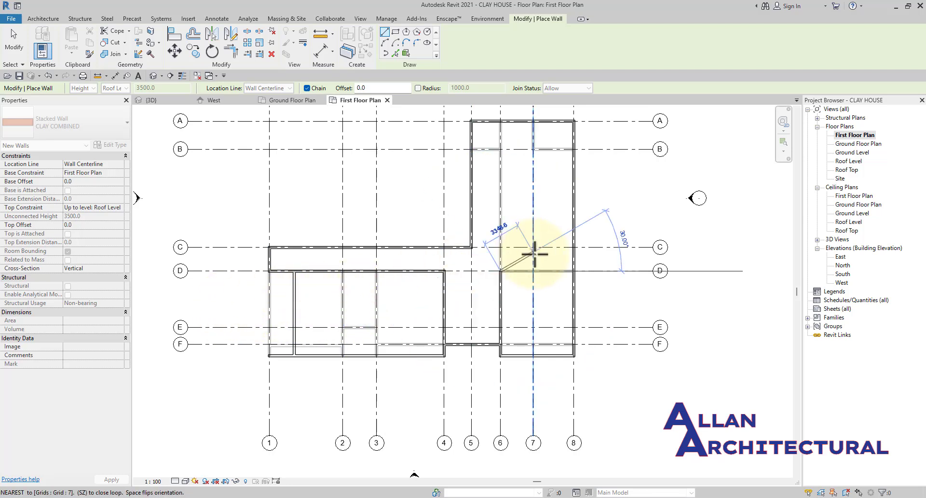
pyautogui.scroll(3, 502, 290)
pyautogui.scroll(2, 589, 279)
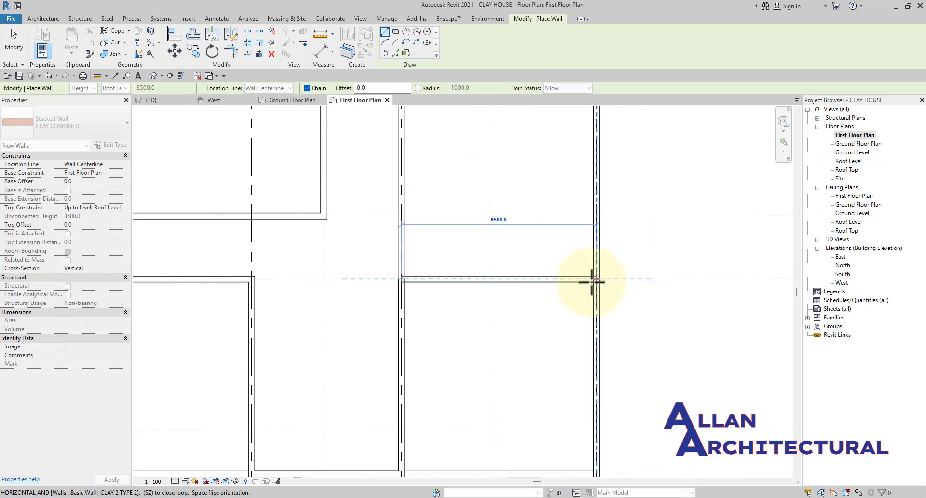
pyautogui.scroll(3, 588, 279)
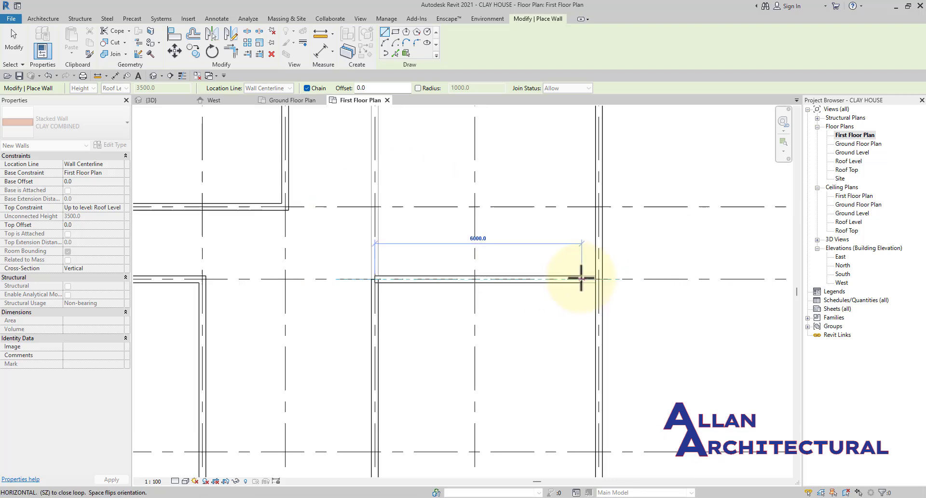
pyautogui.press('Escape')
pyautogui.scroll(-4, 403, 260)
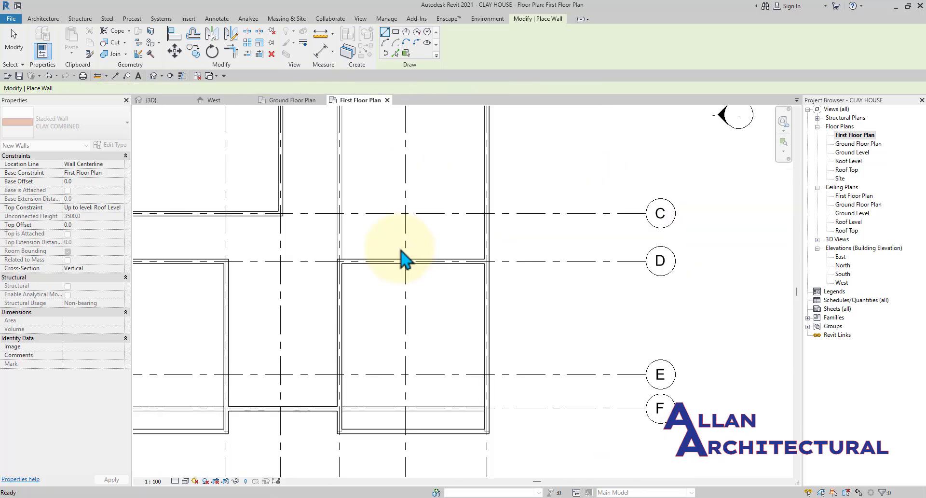
# - Draw a stacked wall along grid C from the underlay wall on grid 6 to grid 8 and end the chain
pyautogui.moveTo(419, 216); pyautogui.dragTo(419, 341, button='middle')
pyautogui.scroll(1, 337, 318)
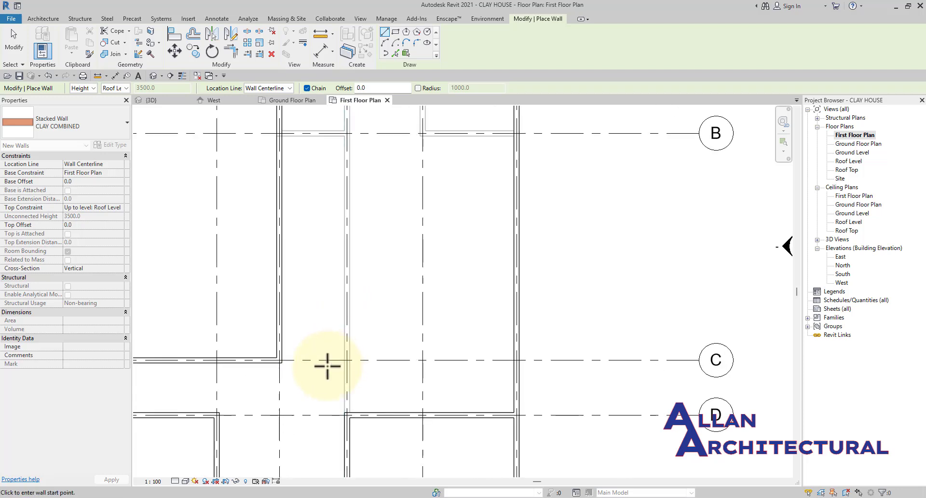
pyautogui.scroll(-2, 378, 271)
pyautogui.scroll(1, 345, 318)
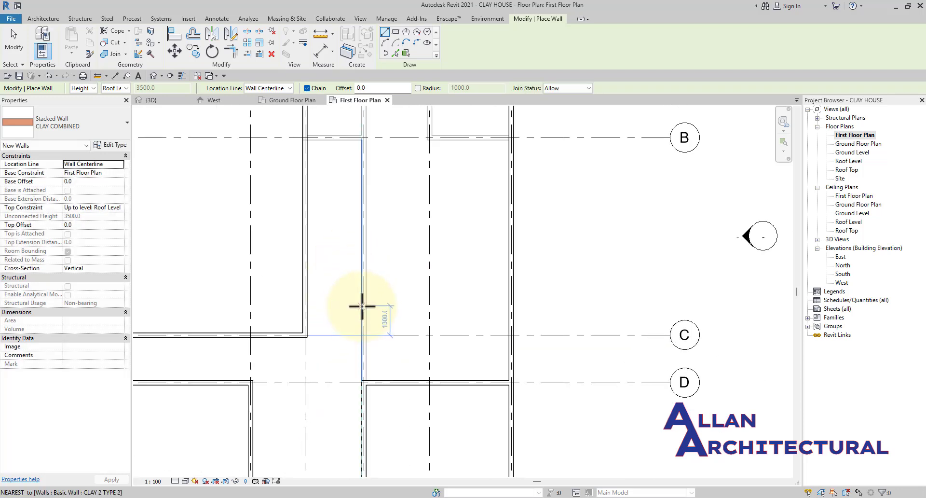
pyautogui.click(364, 334)
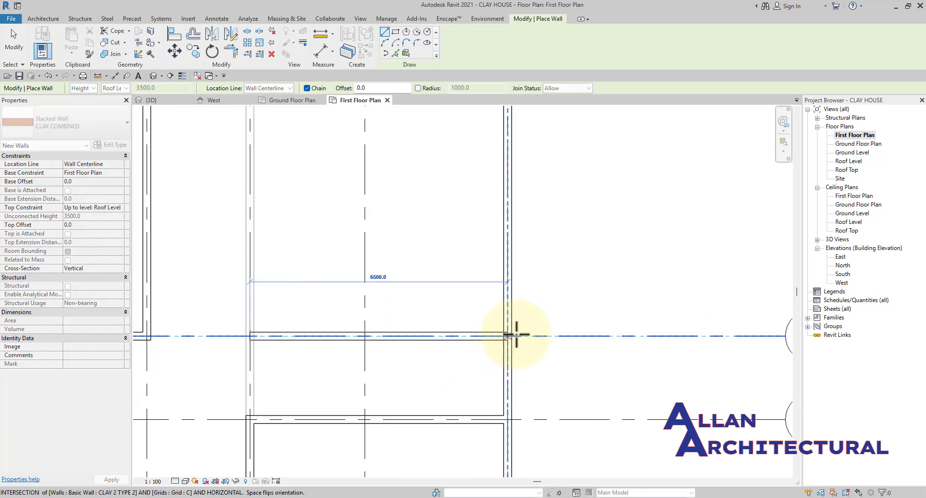
pyautogui.scroll(2, 502, 332)
pyautogui.click(501, 314)
pyautogui.press('Escape')
pyautogui.scroll(-5, 501, 314)
pyautogui.scroll(-1, 419, 278)
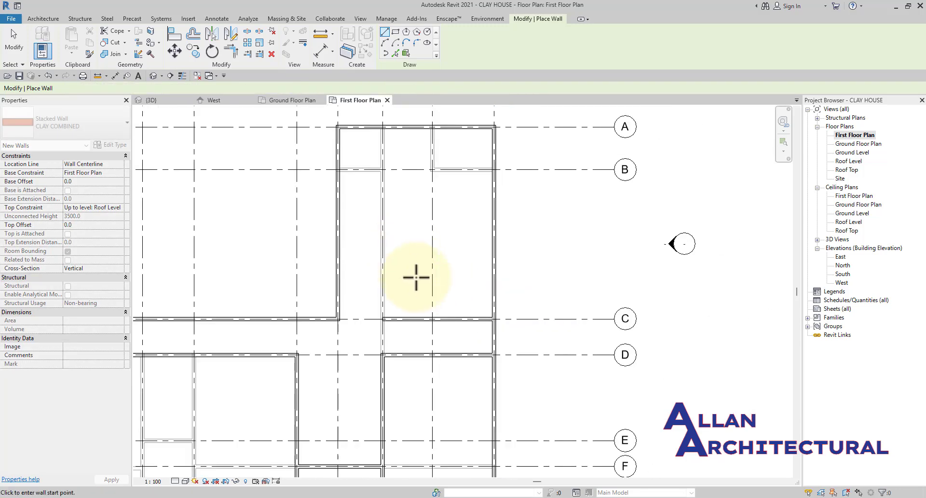
# - Draw a stacked wall on grid 6 from the grid C wall to the grid A wall and finish placing walls
pyautogui.moveTo(415, 277); pyautogui.dragTo(413, 347, button='middle')
pyautogui.scroll(3, 412, 347)
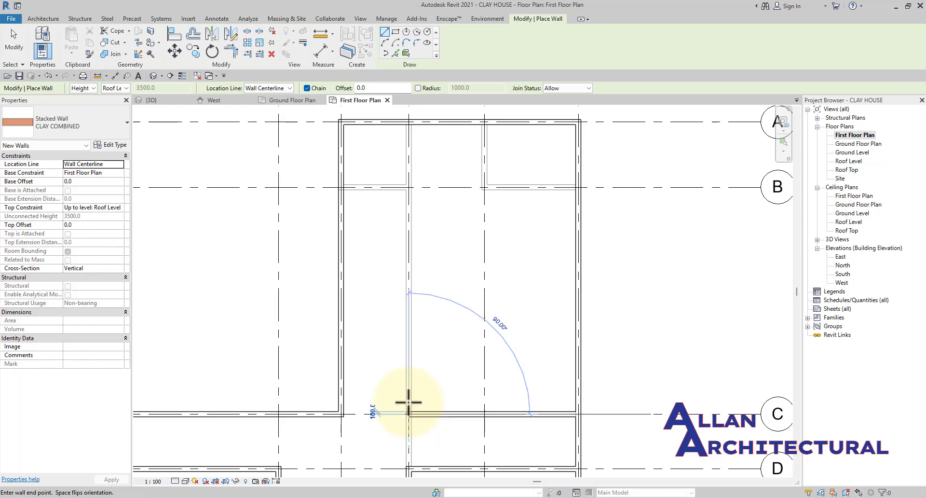
pyautogui.click(410, 124)
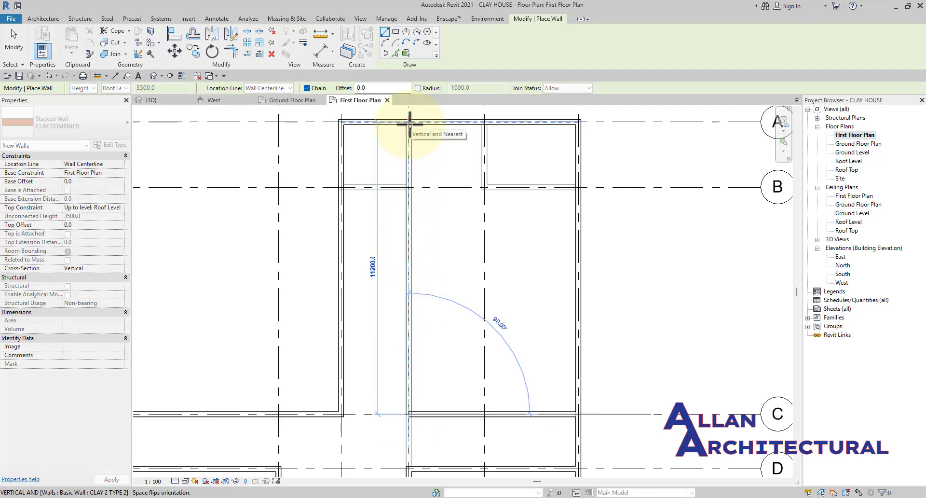
pyautogui.scroll(-2, 409, 124)
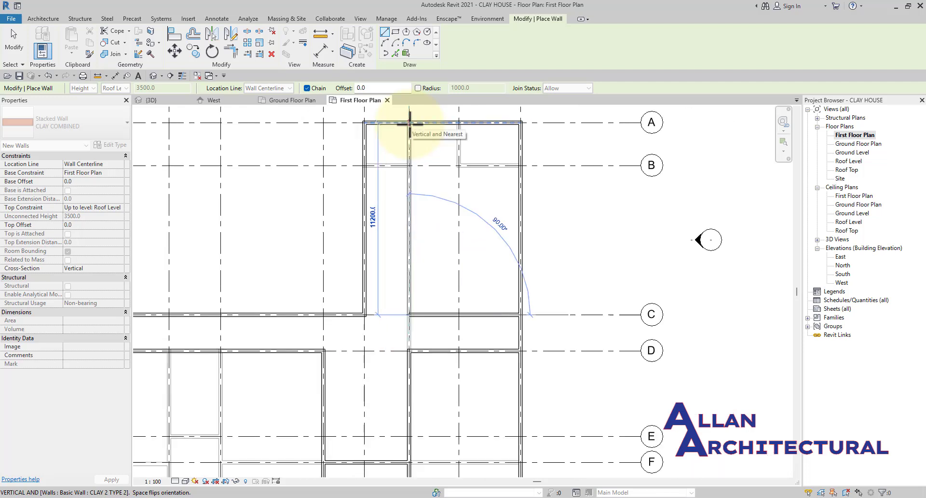
pyautogui.press('Escape')
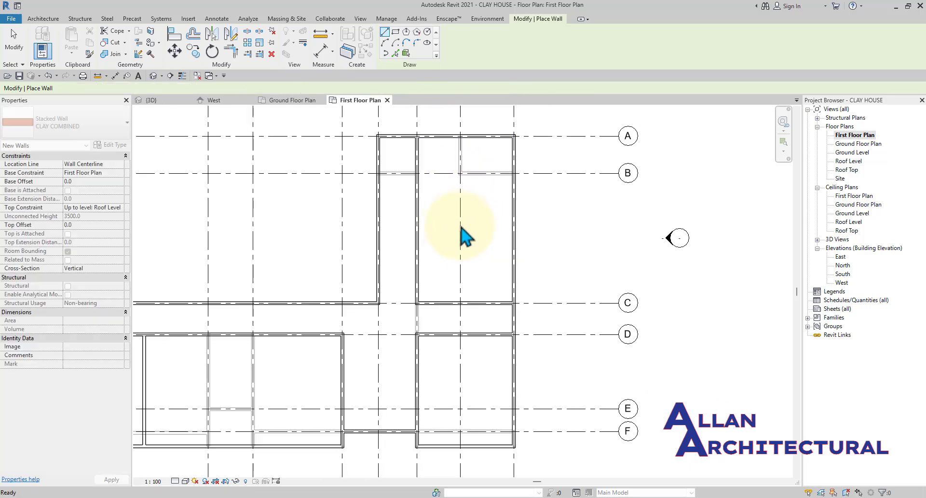
pyautogui.press('Escape')
pyautogui.scroll(-2, 462, 233)
pyautogui.scroll(3, 465, 239)
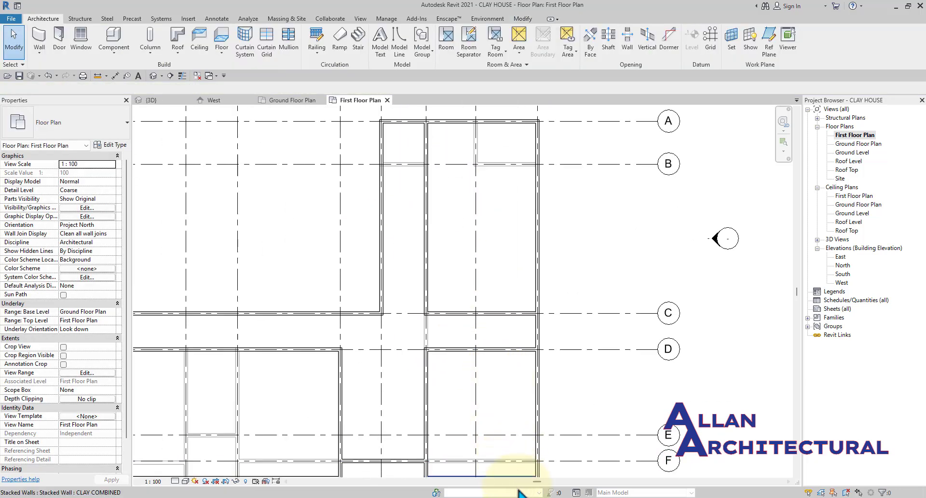
# - Switch to the photo viewer, look through the house's exterior reference photos, and return to Revit
pyautogui.click(539, 497)
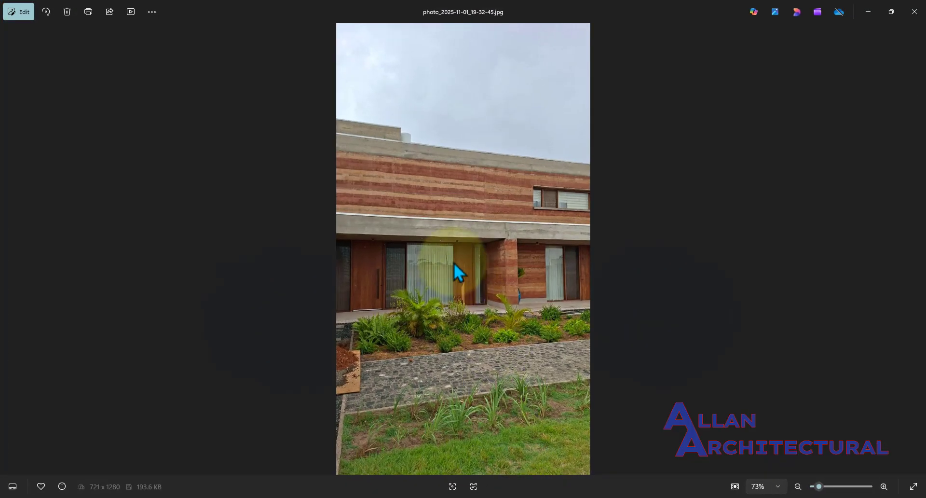
pyautogui.press('Right')
pyautogui.press('Right')
pyautogui.press('Right')
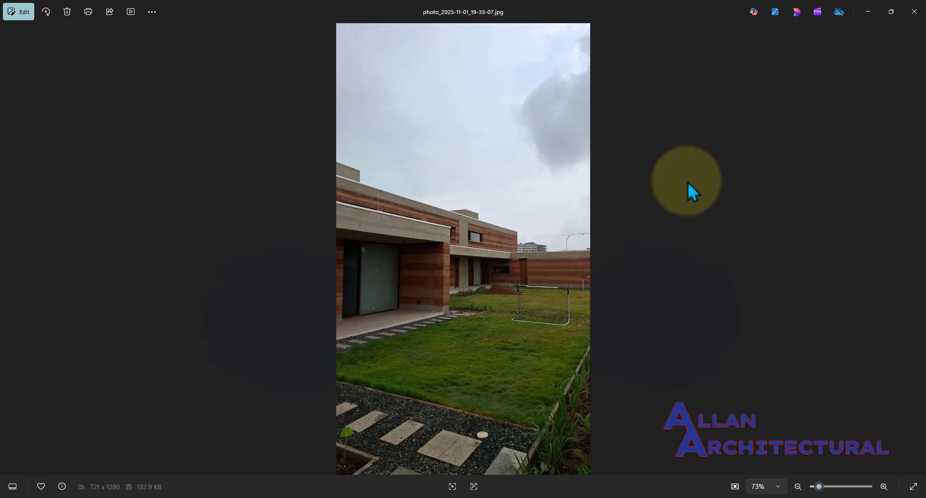
pyautogui.click(866, 12)
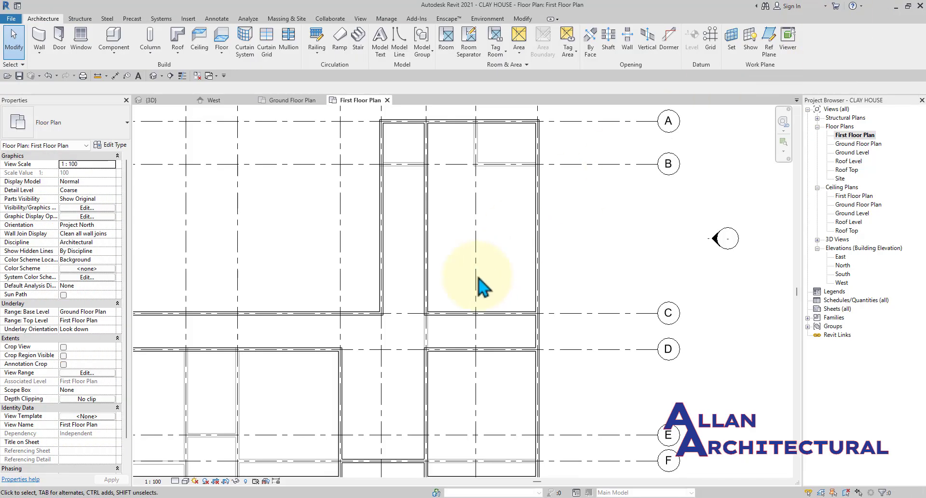
# - Examine the first floor stacked walls from several sides in the 3D view
pyautogui.scroll(-4, 382, 293)
pyautogui.moveTo(332, 297); pyautogui.dragTo(408, 283, button='middle')
pyautogui.scroll(3, 407, 275)
pyautogui.moveTo(517, 265); pyautogui.dragTo(479, 315, button='middle')
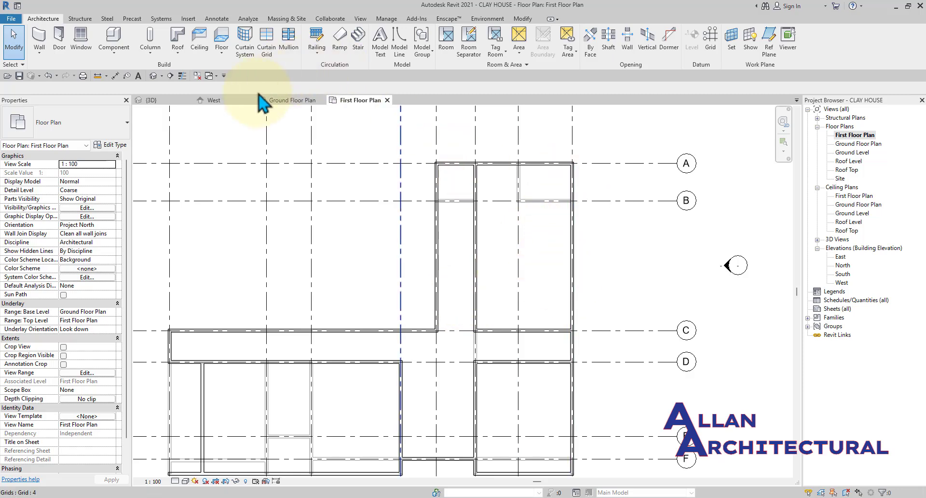
pyautogui.click(175, 103)
pyautogui.keyDown('shift'); pyautogui.moveTo(479, 204); pyautogui.dragTo(585, 231, button='middle'); pyautogui.keyUp('shift')
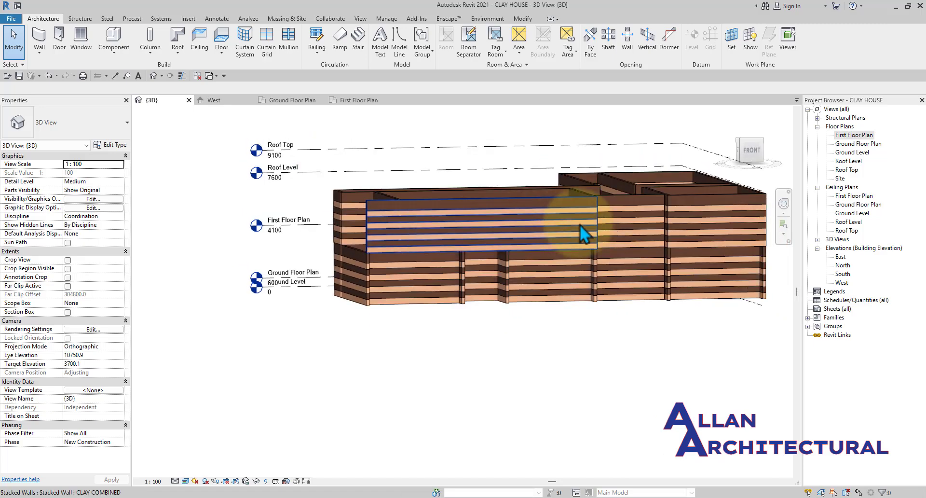
pyautogui.scroll(5, 329, 217)
pyautogui.scroll(-5, 379, 217)
pyautogui.keyDown('shift'); pyautogui.moveTo(446, 278); pyautogui.dragTo(616, 295, button='middle'); pyautogui.keyUp('shift')
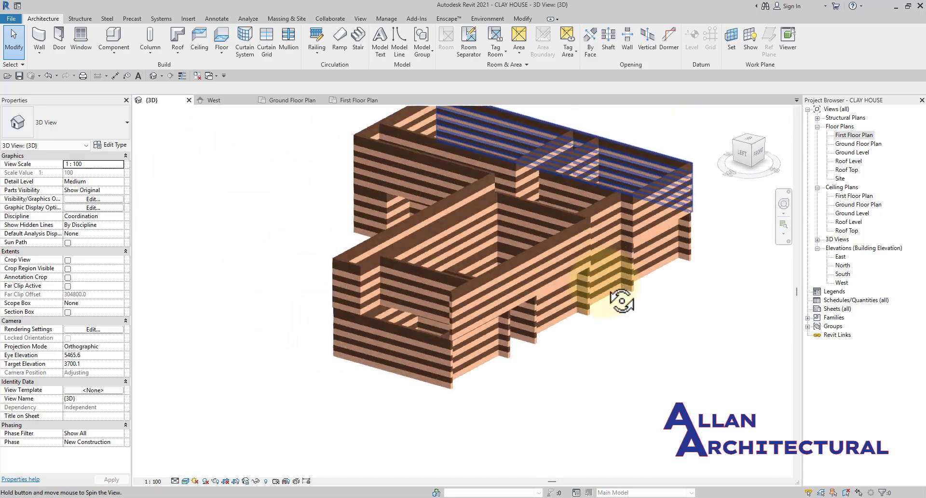
pyautogui.scroll(2, 636, 283)
pyautogui.scroll(3, 512, 230)
pyautogui.scroll(-5, 511, 222)
pyautogui.moveTo(569, 209); pyautogui.dragTo(554, 279, button='middle')
pyautogui.scroll(4, 470, 241)
pyautogui.scroll(-4, 373, 207)
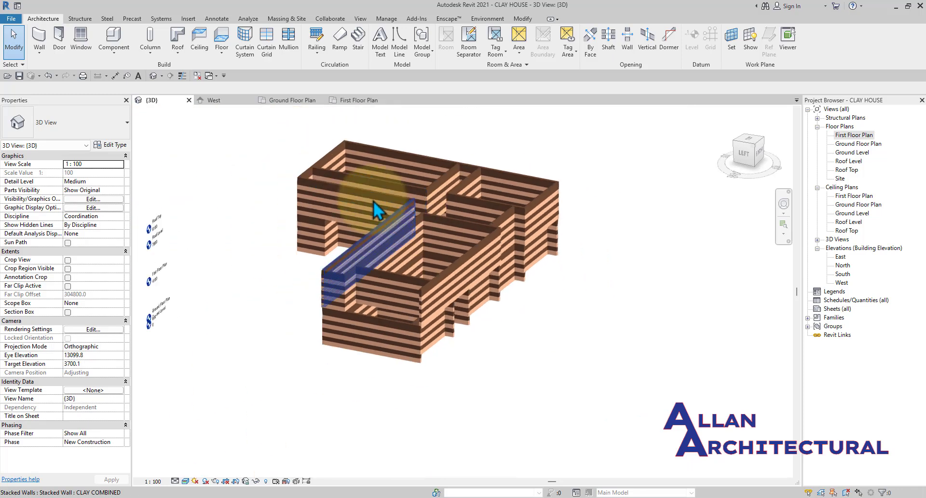
pyautogui.keyDown('shift'); pyautogui.moveTo(373, 201); pyautogui.dragTo(312, 196, button='middle'); pyautogui.keyUp('shift')
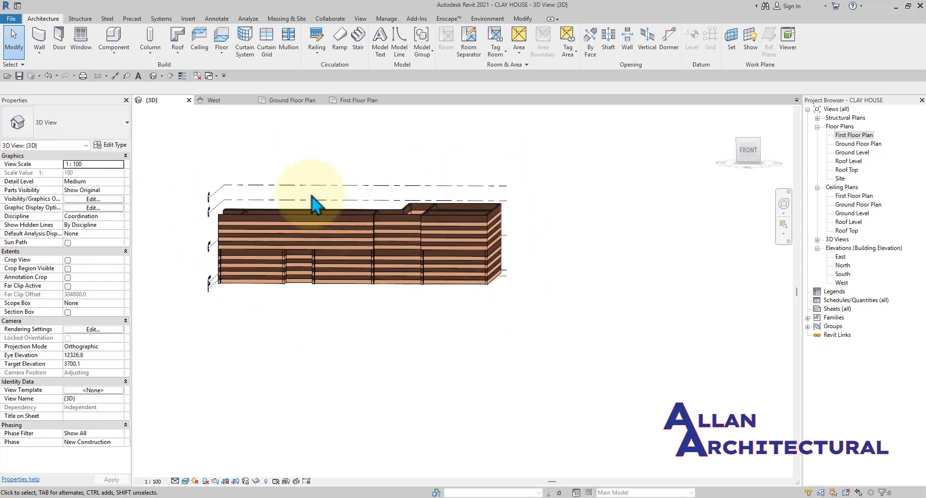
pyautogui.scroll(3, 330, 205)
pyautogui.scroll(-3, 476, 220)
pyautogui.keyDown('shift'); pyautogui.moveTo(524, 223); pyautogui.dragTo(554, 356, button='middle'); pyautogui.keyUp('shift')
pyautogui.scroll(-3, 554, 356)
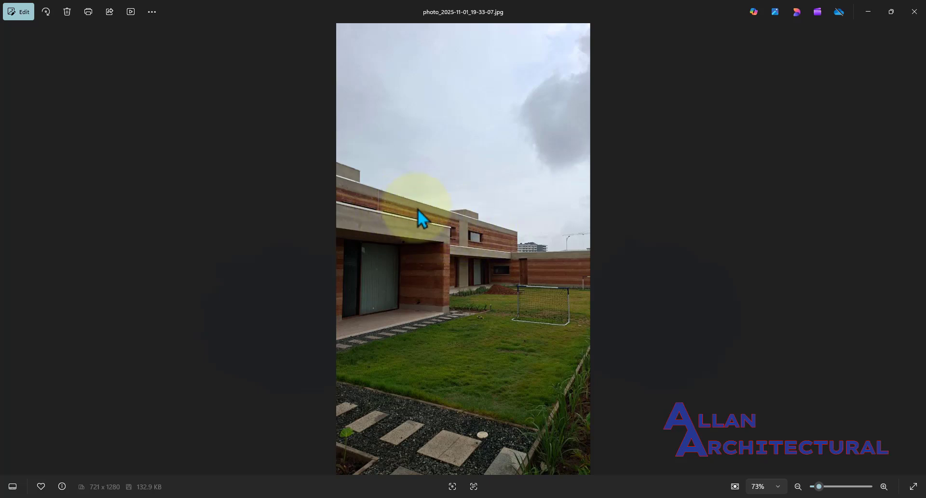
# - Go back through the reference photos to the interior bathtub view beside the clay wall, then return to the Revit model
pyautogui.press('Left')
pyautogui.press('Left')
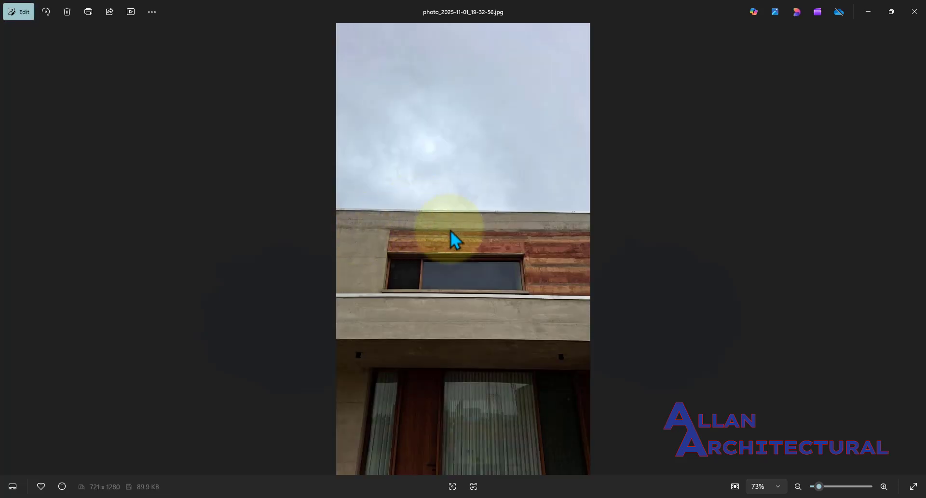
pyautogui.press('Left')
pyautogui.press('Left')
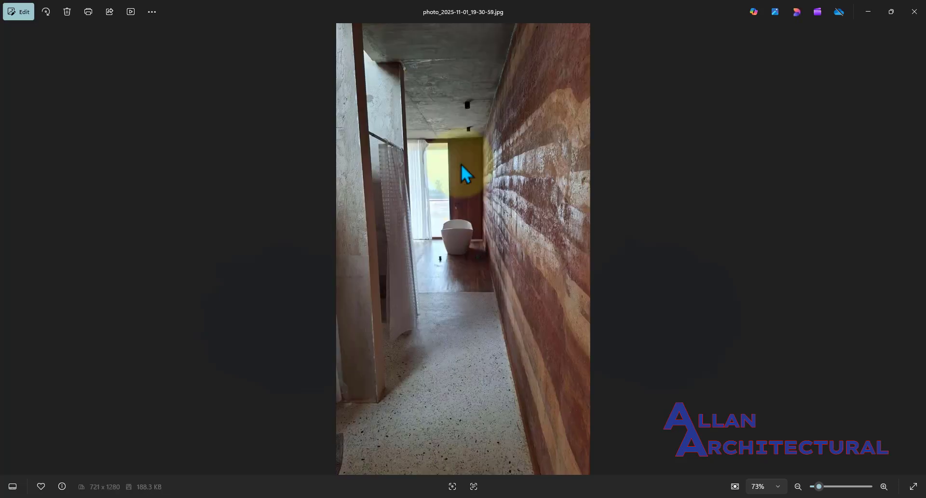
pyautogui.click(870, 9)
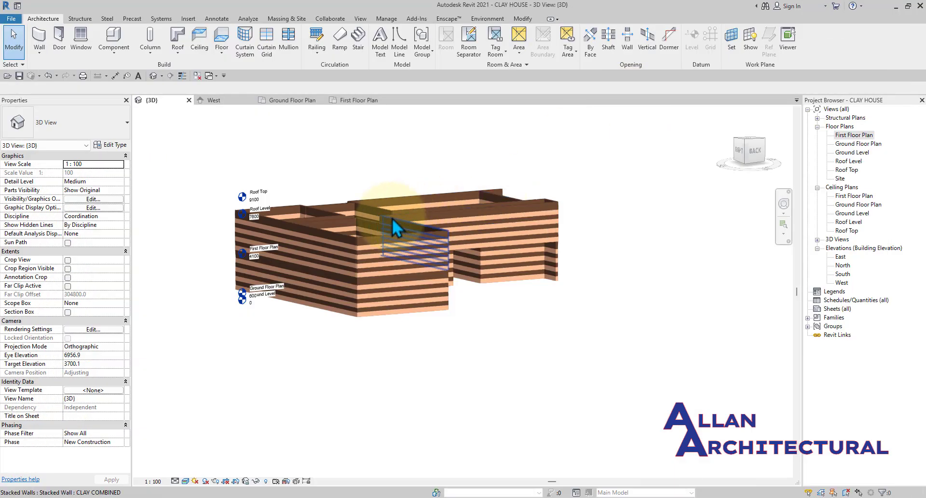
# - Open the First Floor Plan and examine the wall layout, especially the wing between grids 5 and 8
pyautogui.click(375, 103)
pyautogui.scroll(-3, 434, 269)
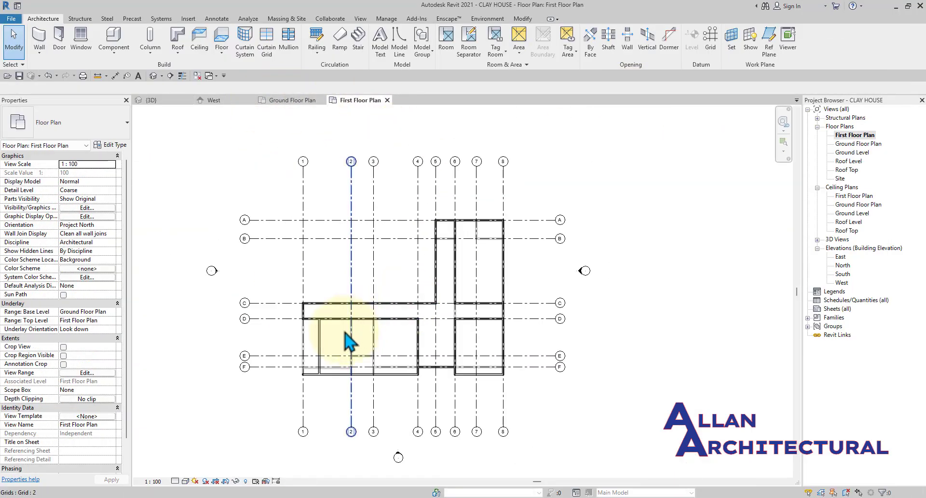
pyautogui.scroll(3, 352, 342)
pyautogui.scroll(4, 316, 307)
pyautogui.scroll(-3, 376, 307)
pyautogui.moveTo(454, 315); pyautogui.dragTo(361, 356, button='middle')
pyautogui.scroll(-3, 496, 343)
pyautogui.scroll(4, 477, 288)
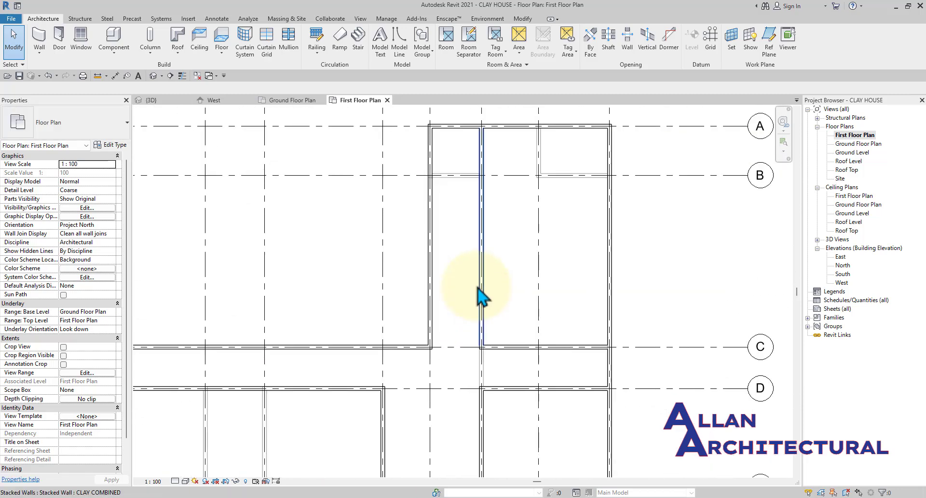
pyautogui.scroll(-2, 479, 293)
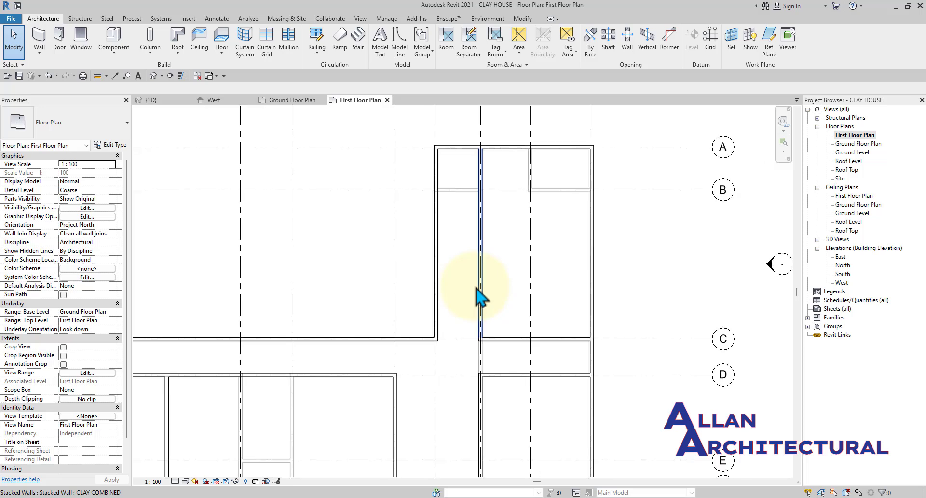
pyautogui.scroll(-2, 461, 318)
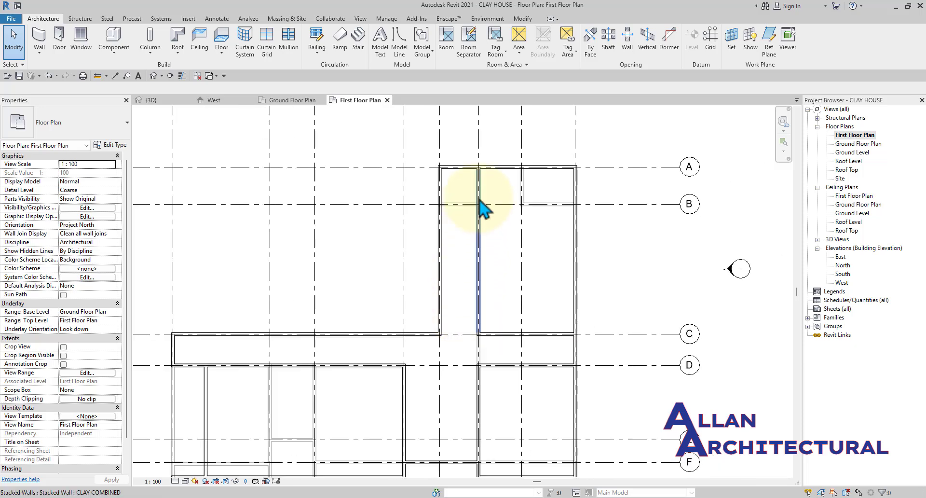
pyautogui.scroll(2, 442, 323)
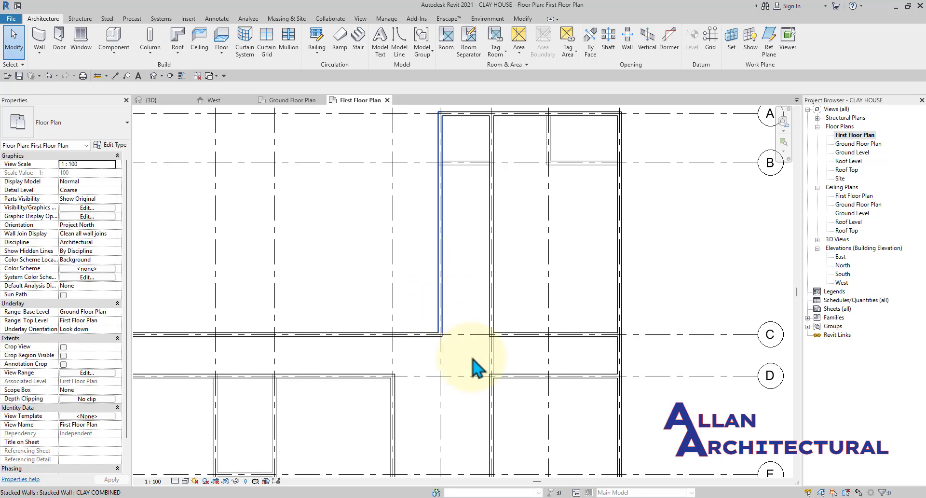
pyautogui.scroll(-2, 473, 358)
# - Switch to the photo viewer and compare the interior, staircase and exterior reference photos, ending on the garden view
pyautogui.click(542, 497)
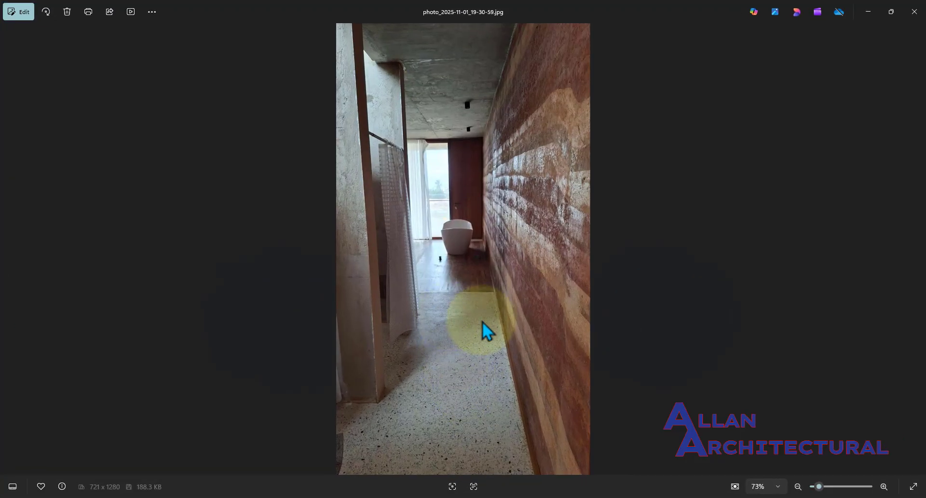
pyautogui.press('Left')
pyautogui.press('Left')
pyautogui.press('Left')
pyautogui.press('Left')
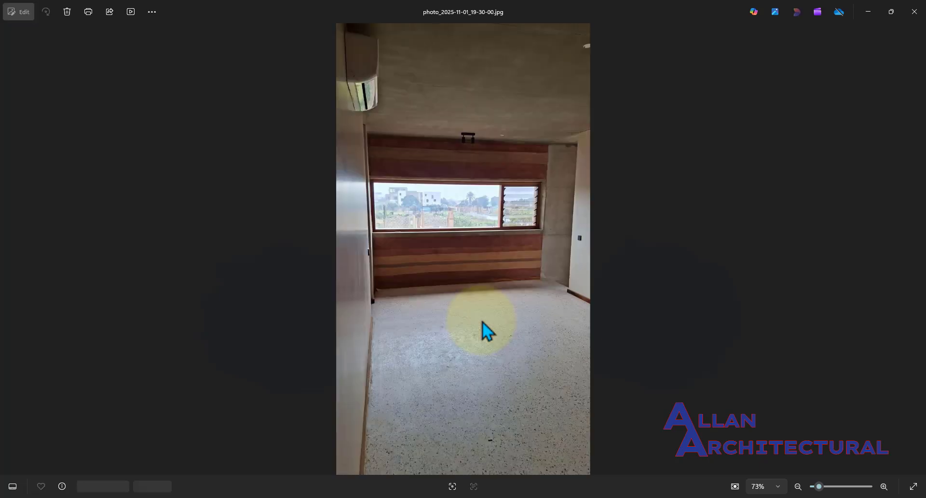
pyautogui.press('Left')
pyautogui.press('Right')
pyautogui.press('Right')
pyautogui.press('Right')
pyautogui.press('Right')
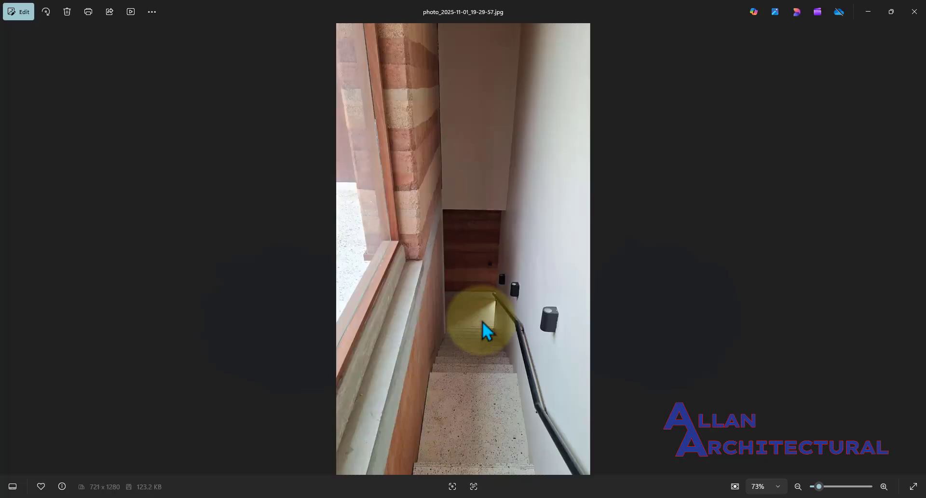
pyautogui.press('Right')
pyautogui.press('Right')
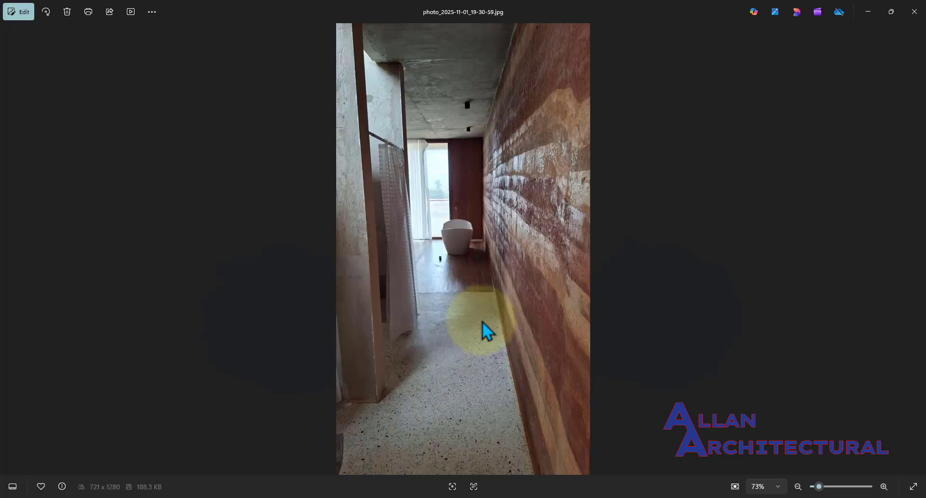
pyautogui.press('Right')
pyautogui.press('Right')
pyautogui.press('Right')
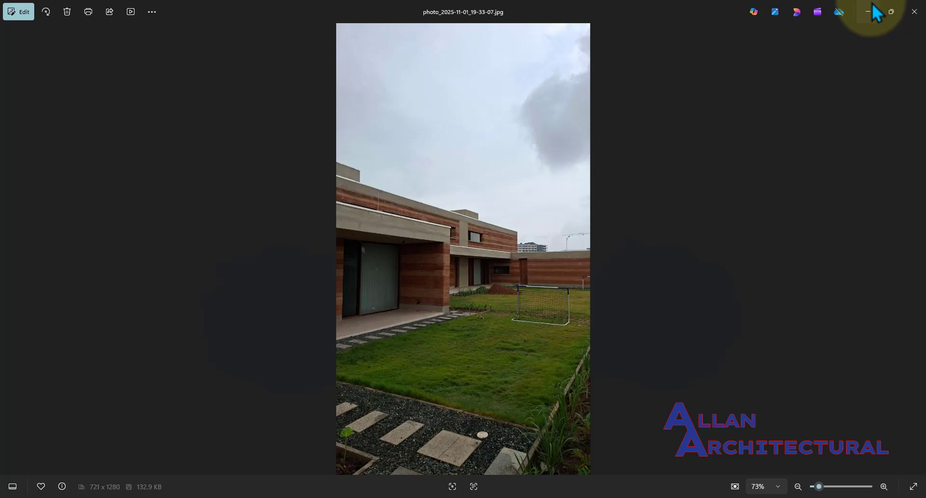
# - View the next two exterior garden photos of the clay house and switch back to the Revit model
pyautogui.press('Right')
pyautogui.press('Right')
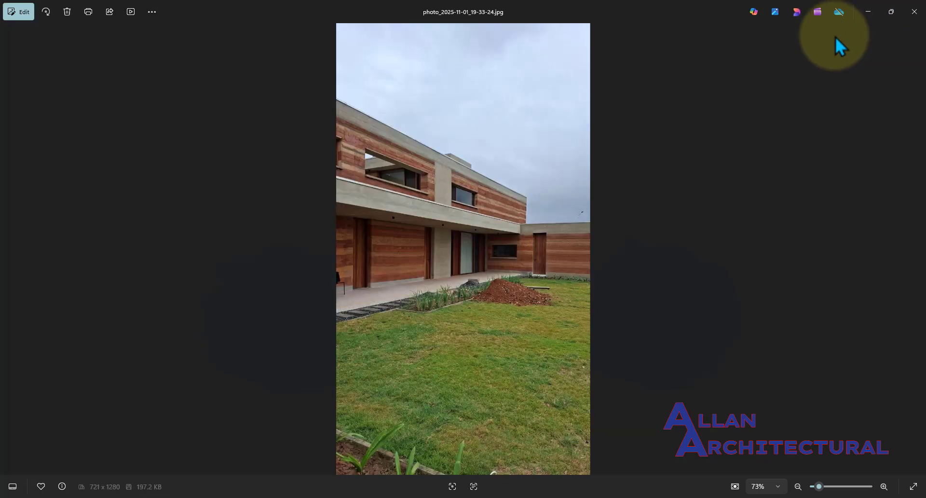
pyautogui.click(870, 13)
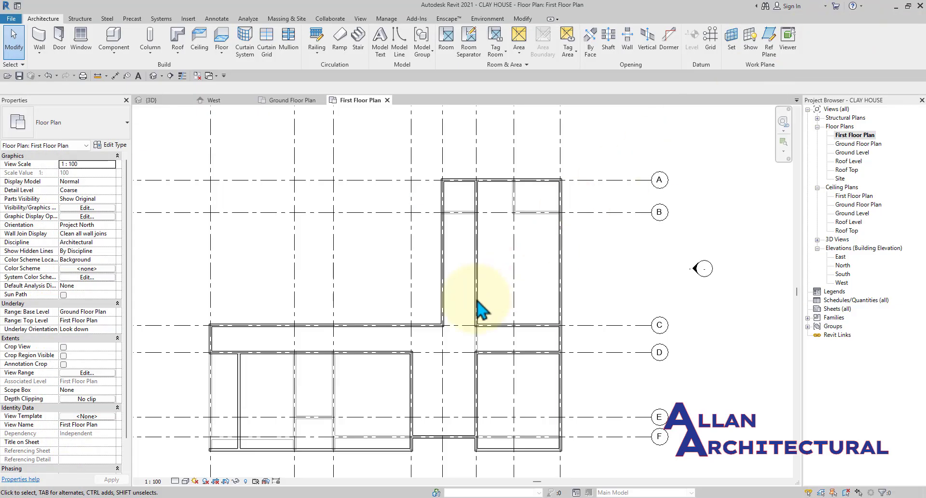
# - Extend the first floor stacked wall along grid C from grid 5 to the wall end on grid 6, closing the gap
pyautogui.scroll(-2, 477, 311)
pyautogui.scroll(4, 440, 318)
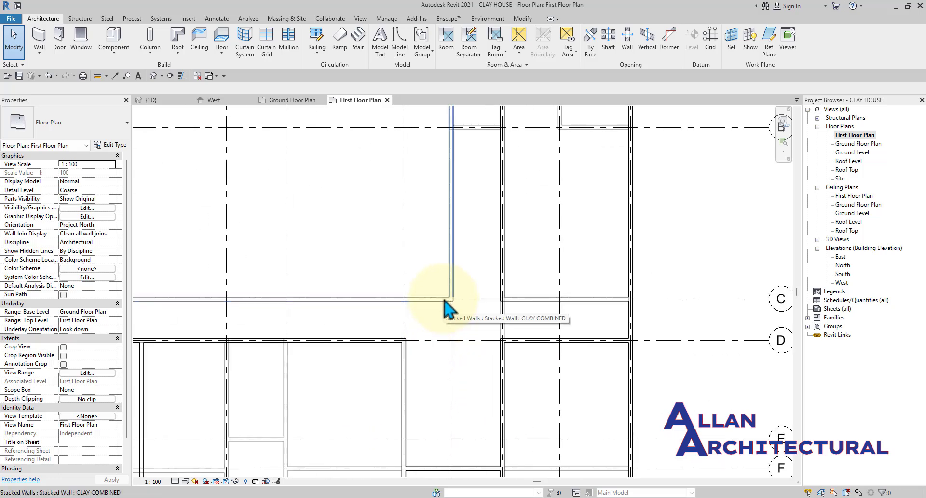
pyautogui.click(444, 301)
pyautogui.scroll(1, 453, 299)
pyautogui.moveTo(505, 299); pyautogui.dragTo(561, 296)
pyautogui.press('Escape')
pyautogui.scroll(2, 423, 303)
pyautogui.click(427, 299)
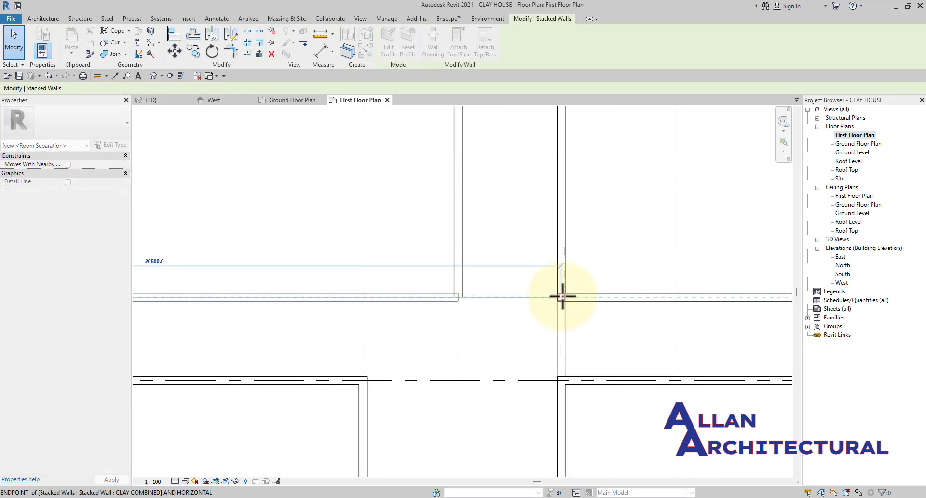
pyautogui.press('Escape')
pyautogui.scroll(-4, 472, 314)
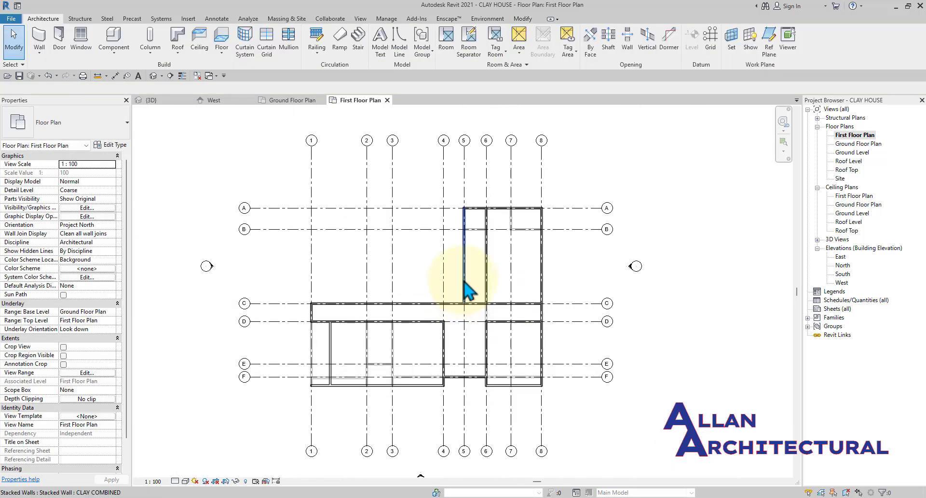
# - Examine the extended grid C wall and the adjoining wing from above in the 3D view
pyautogui.click(172, 103)
pyautogui.scroll(-2, 457, 226)
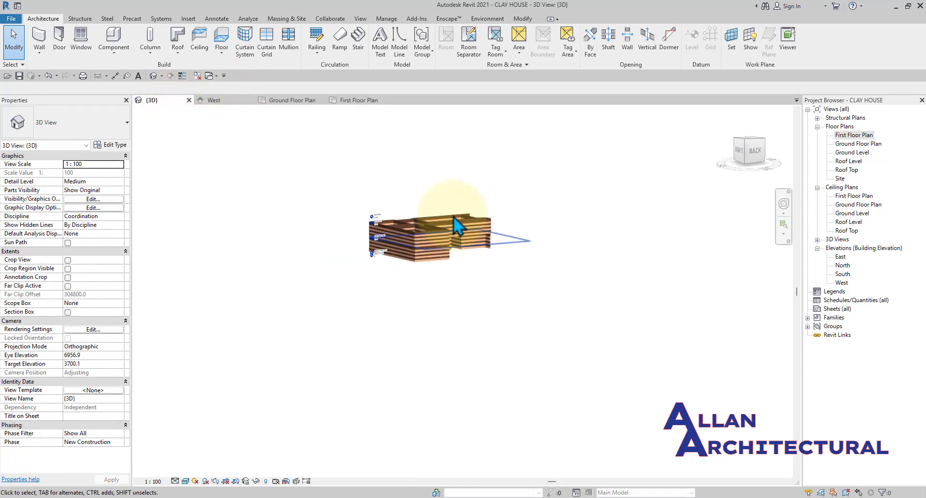
pyautogui.click(455, 226)
pyautogui.keyDown('shift'); pyautogui.moveTo(456, 229); pyautogui.dragTo(360, 285, button='middle'); pyautogui.keyUp('shift')
pyautogui.scroll(6, 453, 221)
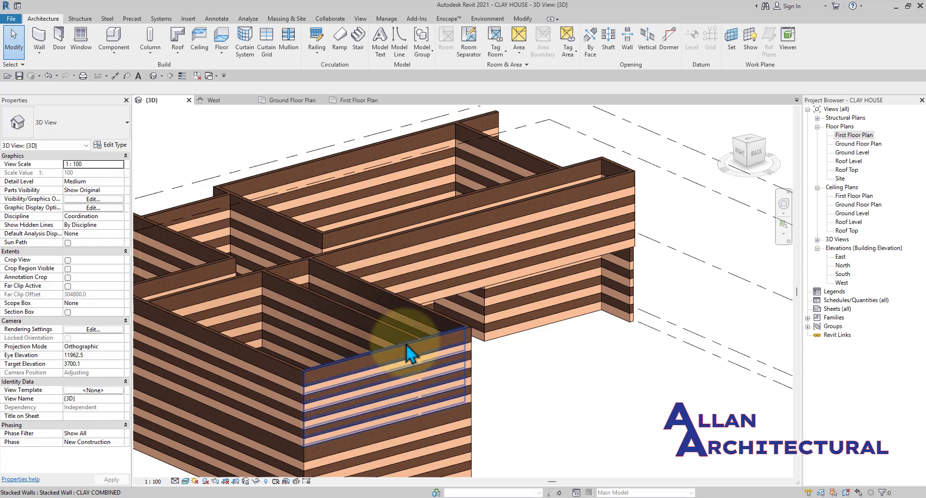
pyautogui.scroll(-3, 328, 343)
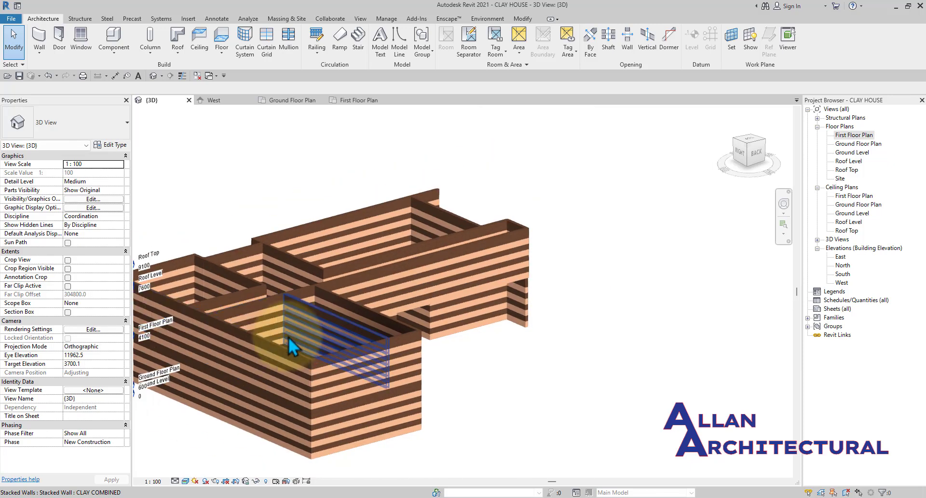
# - Delete the CLAY COMBINED stacked wall on grid 6 between grids A and C in the First Floor Plan
pyautogui.click(343, 100)
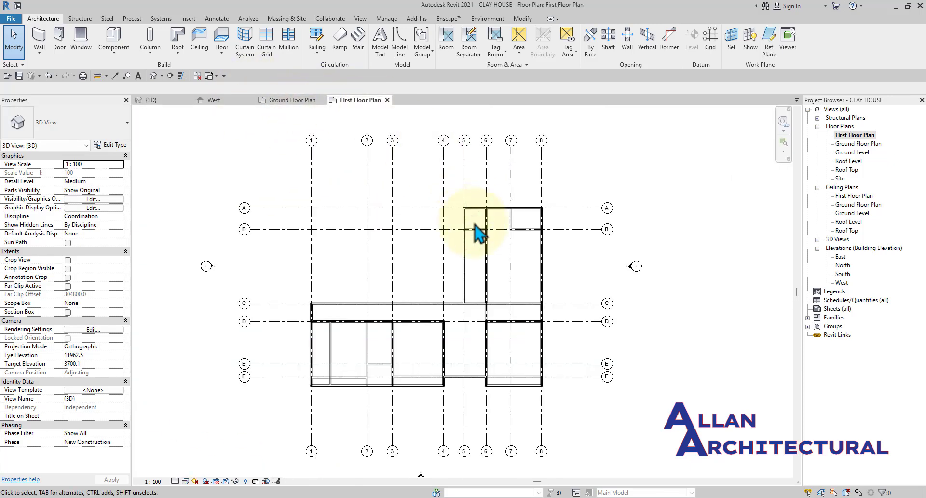
pyautogui.scroll(5, 533, 268)
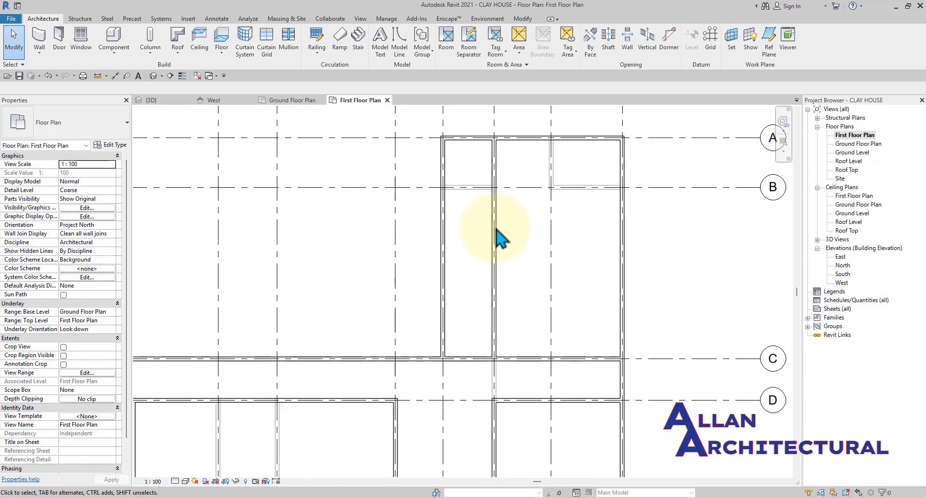
pyautogui.click(497, 159)
pyautogui.scroll(1, 496, 161)
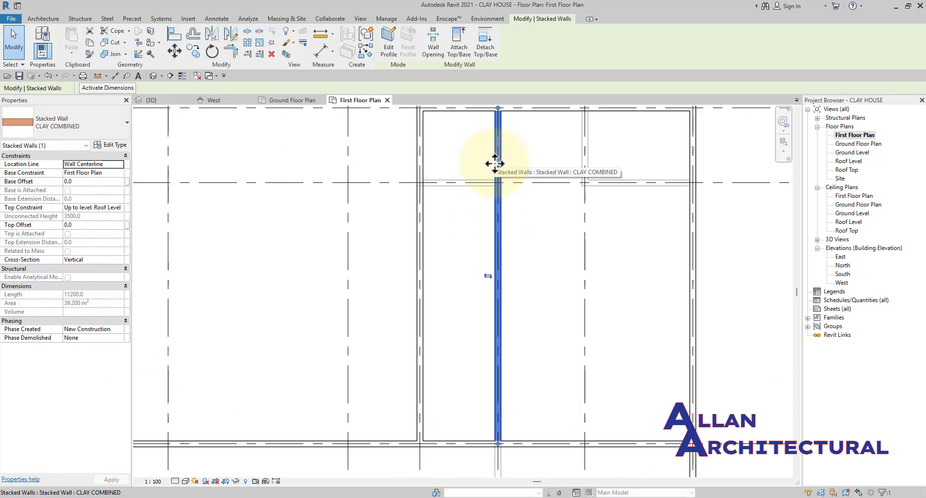
pyautogui.press('Delete')
pyautogui.scroll(-3, 495, 166)
pyautogui.moveTo(554, 305); pyautogui.dragTo(534, 317, button='middle')
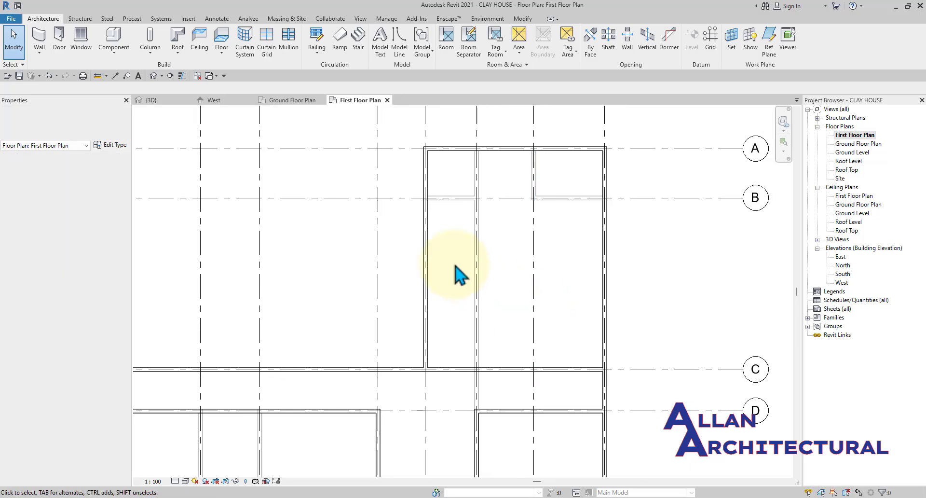
pyautogui.scroll(2, 436, 264)
pyautogui.scroll(-2, 331, 182)
# - Inspect the opened-up wing between grids 5 and 8 and the surrounding stacked walls in the 3D view
pyautogui.click(169, 102)
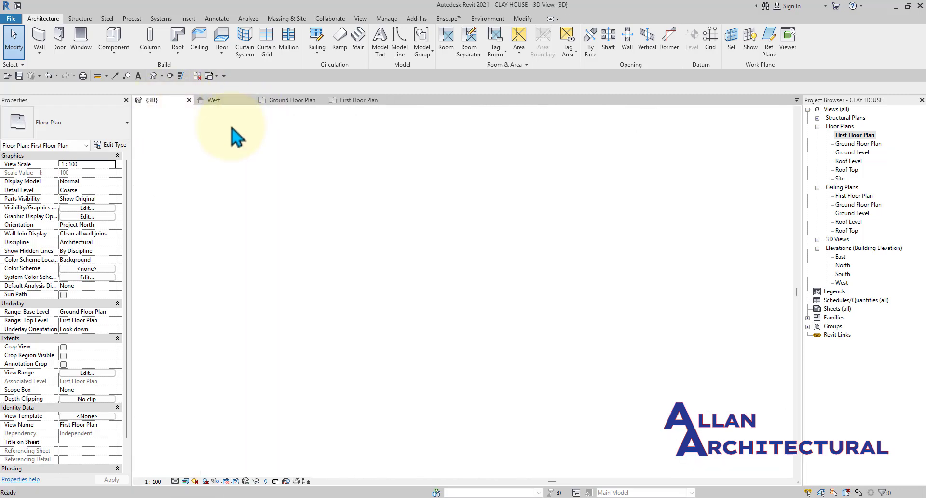
pyautogui.keyDown('shift'); pyautogui.moveTo(244, 223); pyautogui.dragTo(400, 287, button='middle'); pyautogui.keyUp('shift')
pyautogui.scroll(3, 400, 288)
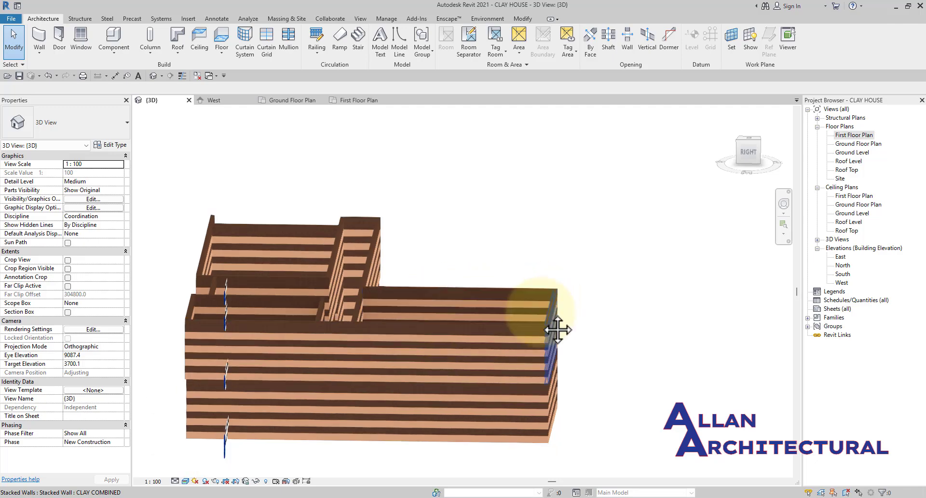
pyautogui.keyDown('shift'); pyautogui.moveTo(554, 331); pyautogui.dragTo(484, 305, button='middle'); pyautogui.keyUp('shift')
pyautogui.scroll(2, 398, 422)
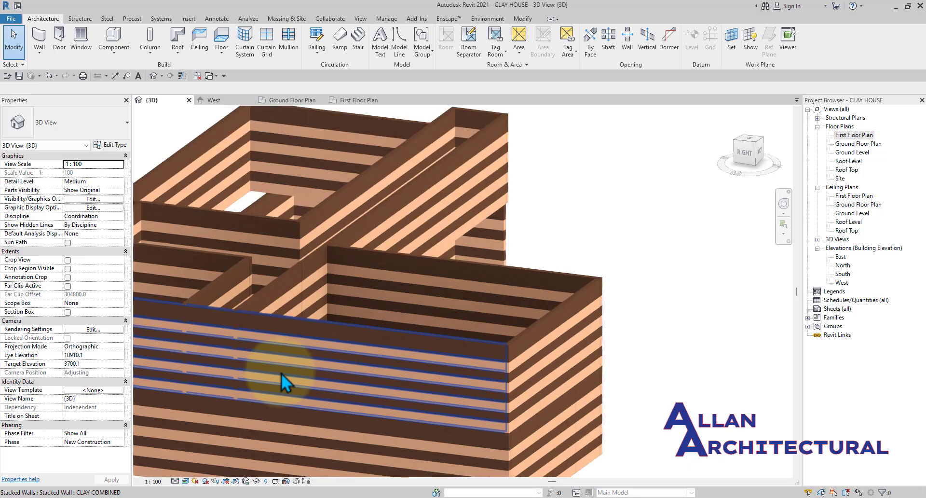
pyautogui.scroll(-3, 284, 354)
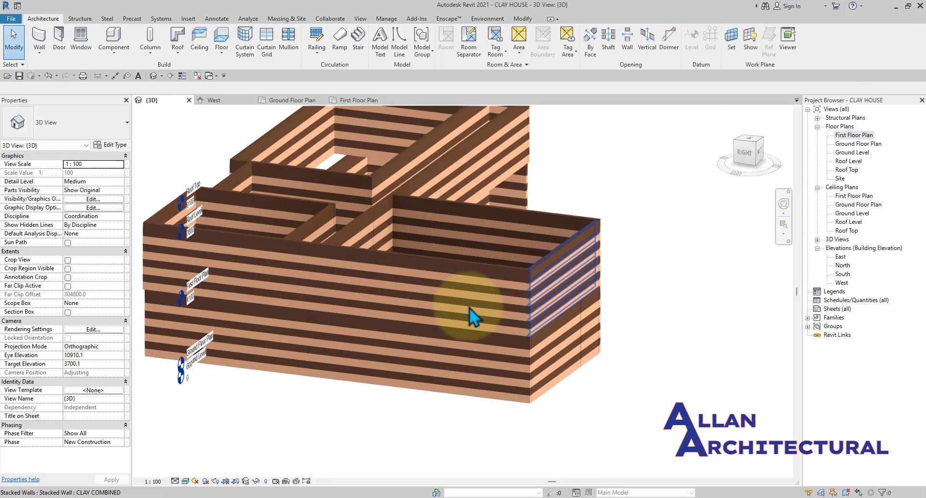
pyautogui.scroll(-3, 468, 367)
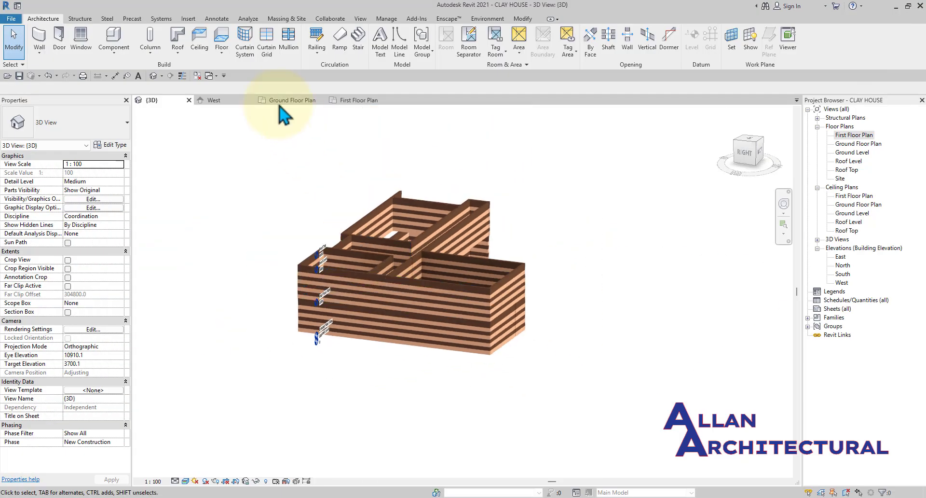
# - Return to the First Floor Plan and review the overall wall layout, especially the wing between grids 5 and 8
pyautogui.click(360, 99)
pyautogui.scroll(-5, 479, 293)
pyautogui.moveTo(480, 291)
pyautogui.mouseDown(button='middle')
pyautogui.moveTo(502, 270)
pyautogui.moveTo(496, 283)
pyautogui.mouseUp(button='middle')
pyautogui.scroll(4, 451, 276)
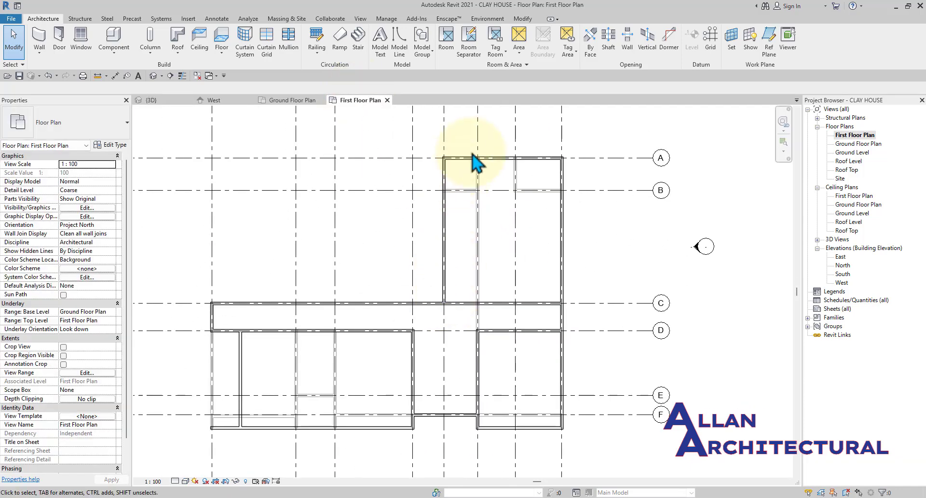
pyautogui.scroll(4, 554, 258)
pyautogui.scroll(-3, 434, 251)
pyautogui.moveTo(367, 258); pyautogui.dragTo(456, 214, button='middle')
pyautogui.moveTo(490, 239); pyautogui.dragTo(487, 285, button='middle')
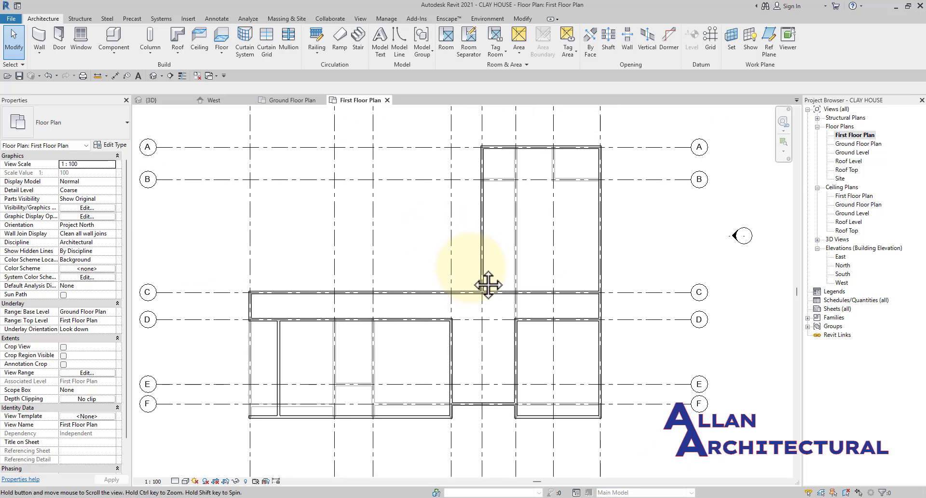
pyautogui.scroll(-2, 491, 273)
pyautogui.moveTo(562, 289); pyautogui.dragTo(560, 290, button='middle')
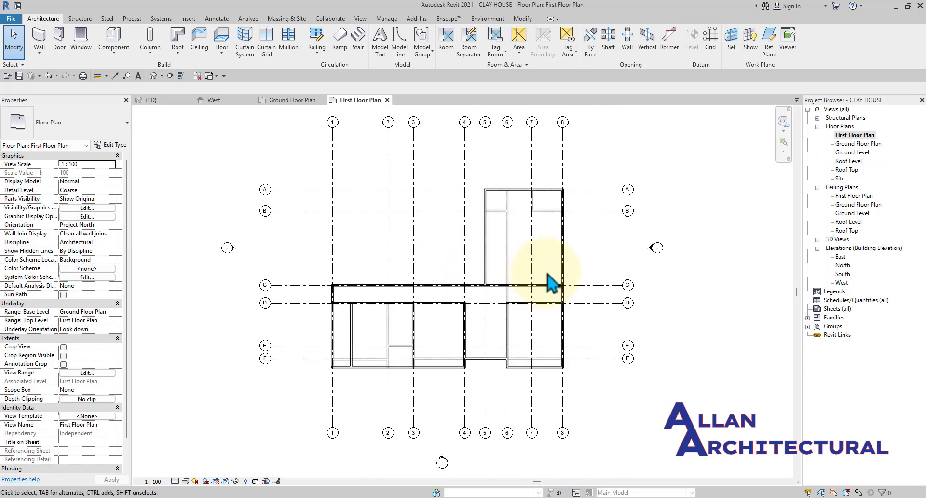
pyautogui.scroll(4, 554, 221)
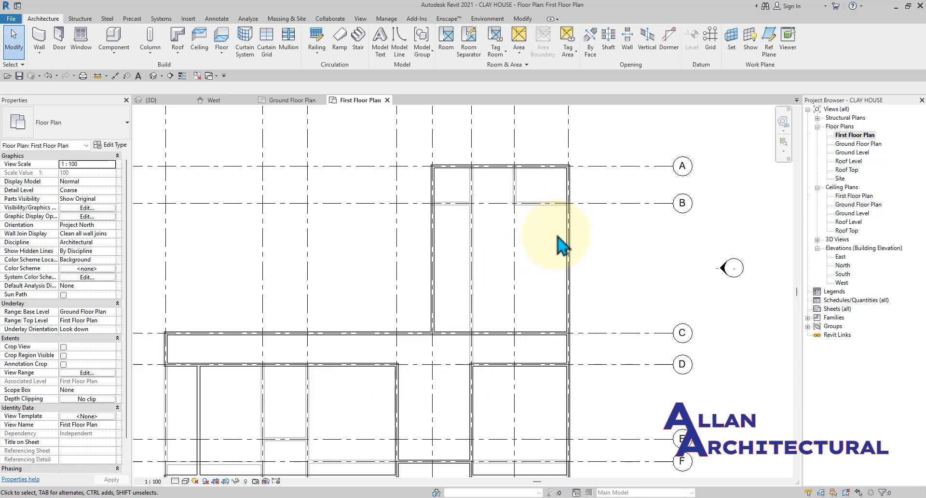
pyautogui.scroll(-3, 438, 217)
pyautogui.moveTo(437, 218); pyautogui.dragTo(467, 220, button='middle')
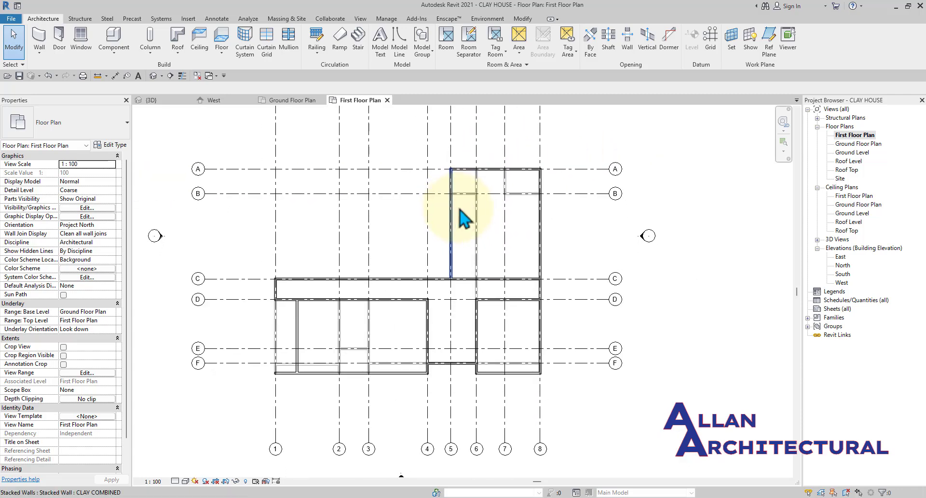
pyautogui.moveTo(424, 248); pyautogui.dragTo(446, 275, button='middle')
pyautogui.scroll(-3, 417, 243)
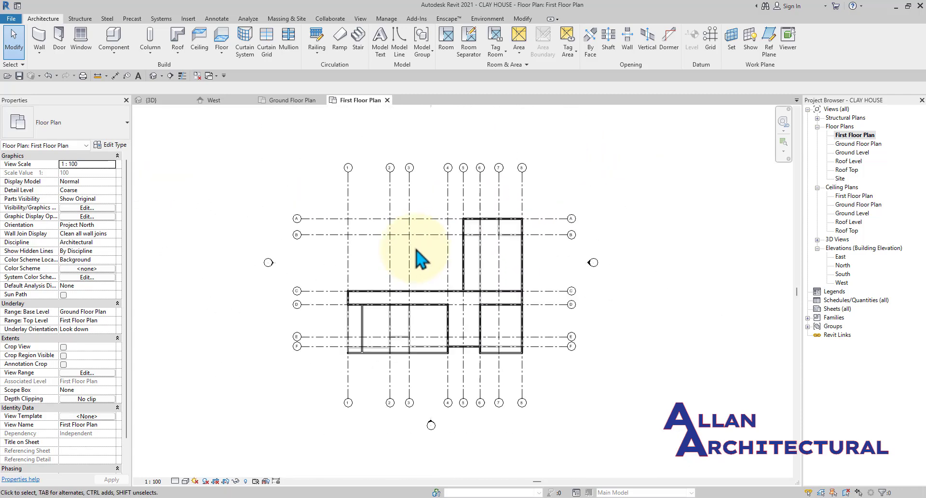
pyautogui.moveTo(415, 247); pyautogui.dragTo(434, 258, button='middle')
pyautogui.scroll(2, 432, 258)
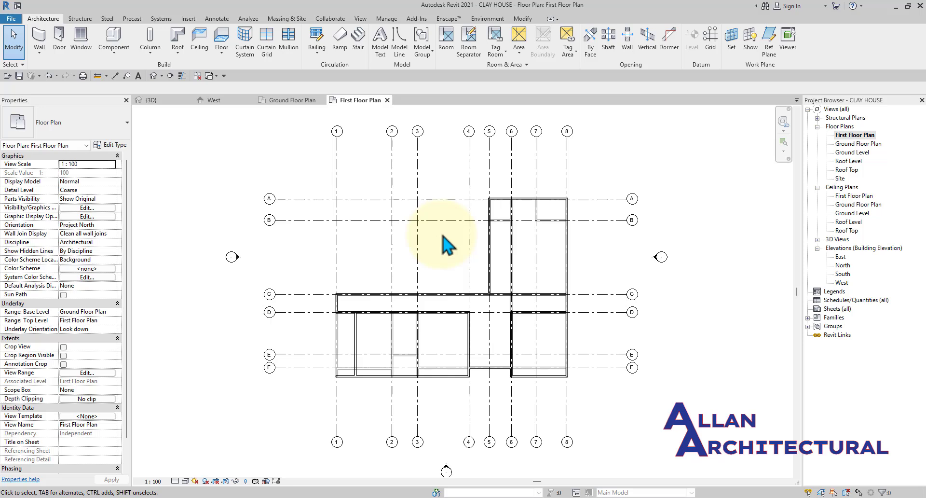
# - Examine the corridor between grids C and D and the rooms below it between grids 1 and 4
pyautogui.scroll(-1, 398, 264)
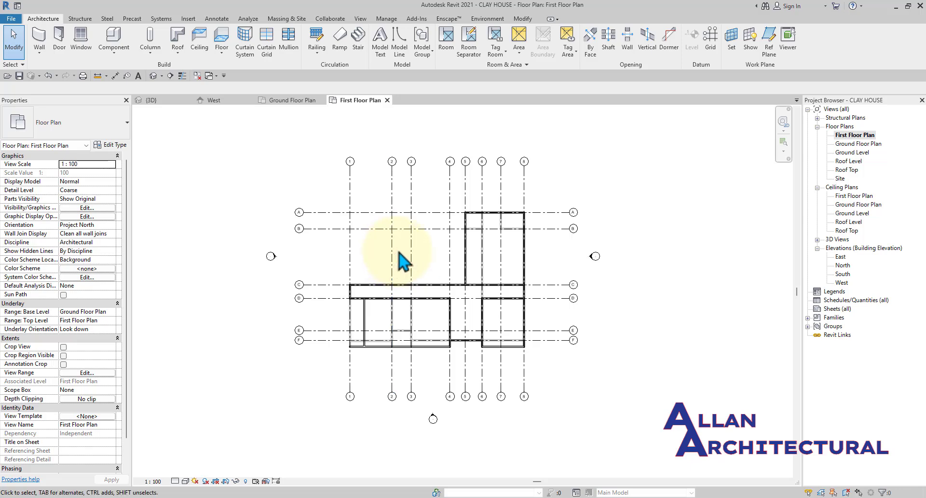
pyautogui.scroll(1, 356, 324)
pyautogui.scroll(2, 366, 316)
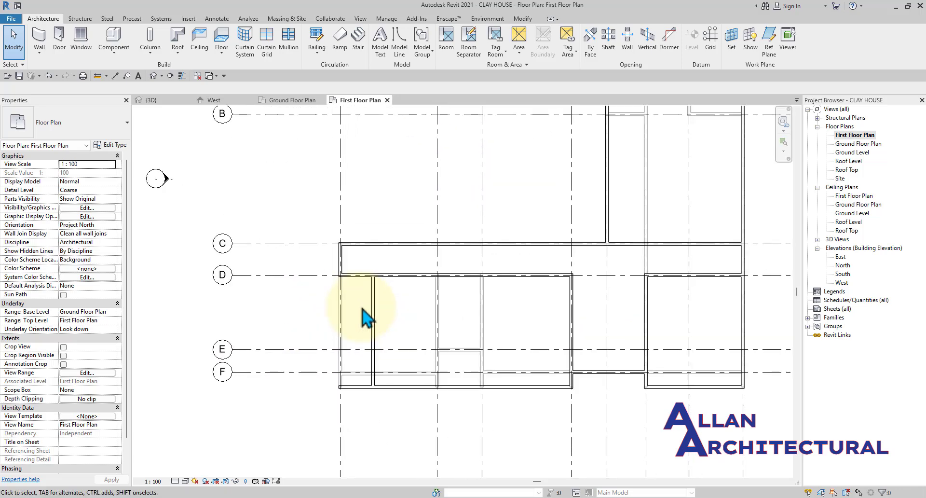
pyautogui.scroll(2, 356, 285)
pyautogui.scroll(-2, 348, 275)
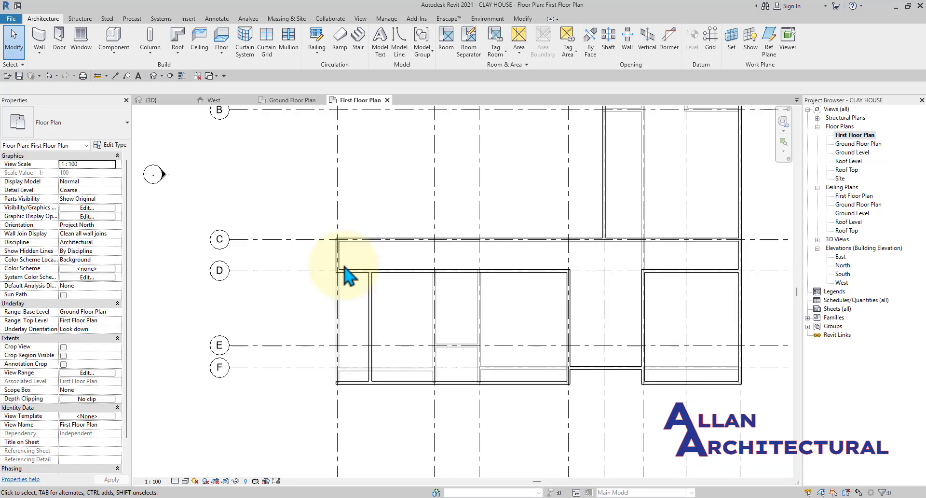
pyautogui.scroll(-2, 352, 265)
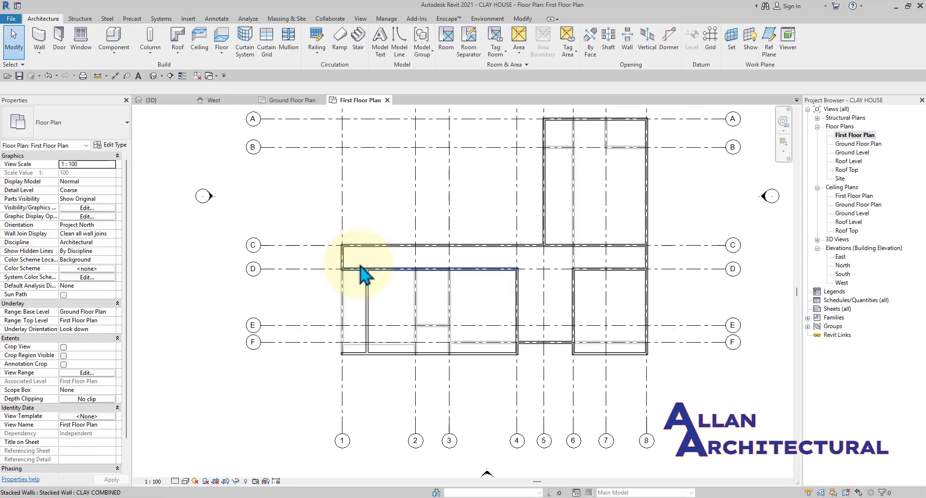
pyautogui.moveTo(404, 279); pyautogui.dragTo(402, 293, button='middle')
pyautogui.scroll(-1, 404, 294)
pyautogui.moveTo(533, 310); pyautogui.dragTo(514, 329, button='middle')
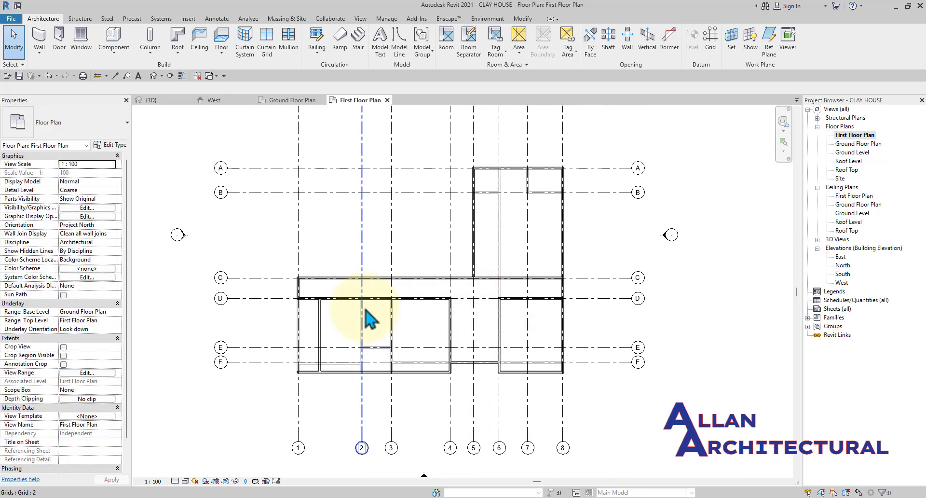
pyautogui.scroll(2, 364, 309)
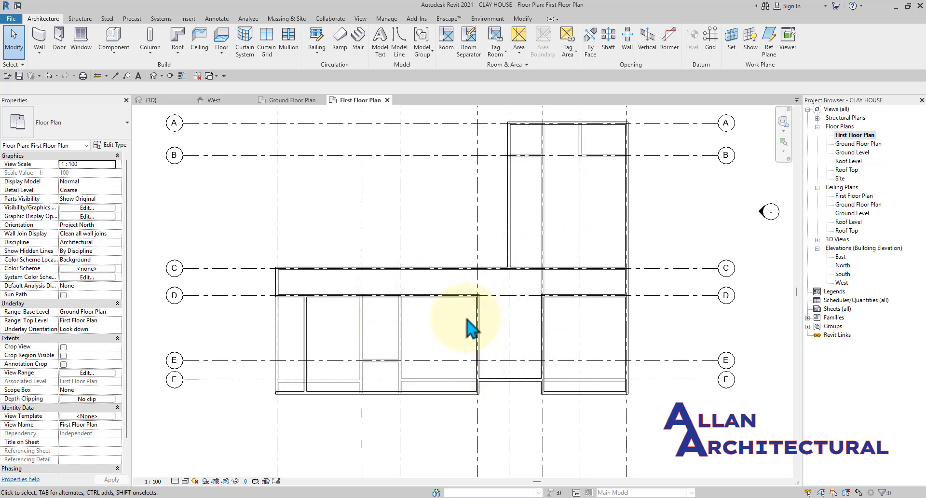
pyautogui.scroll(-3, 456, 289)
pyautogui.moveTo(540, 320); pyautogui.dragTo(522, 363, button='middle')
pyautogui.scroll(1, 522, 363)
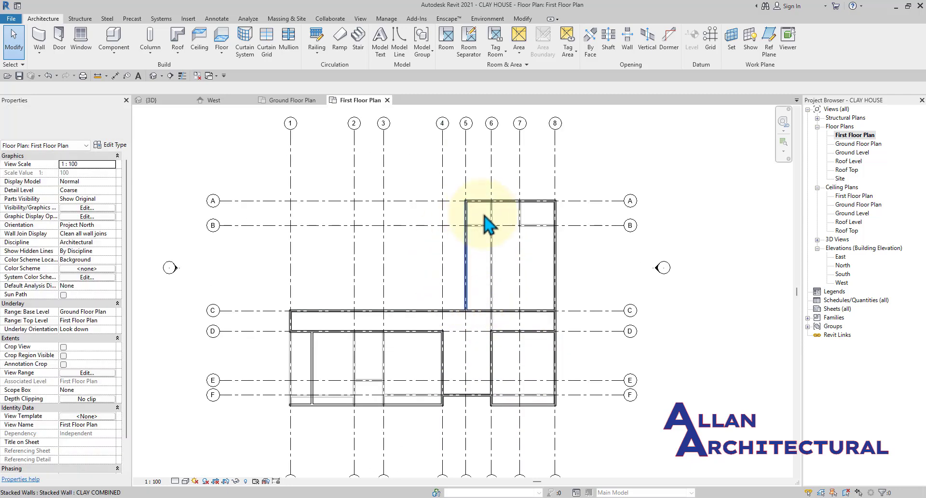
pyautogui.scroll(-2, 548, 273)
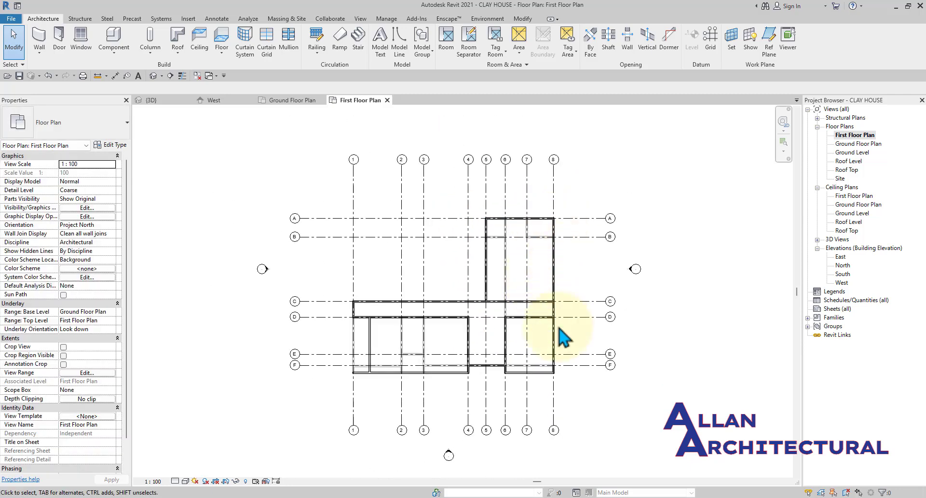
pyautogui.scroll(-1, 557, 231)
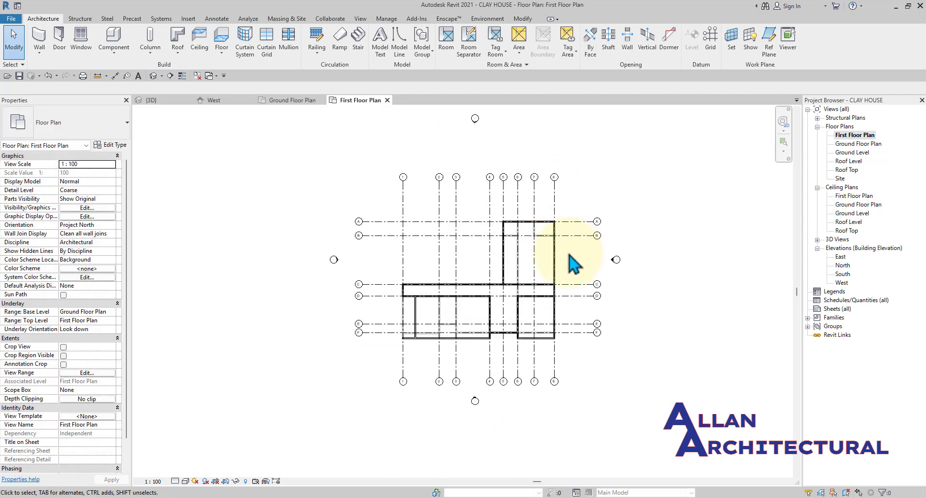
pyautogui.moveTo(569, 252); pyautogui.dragTo(545, 263, button='middle')
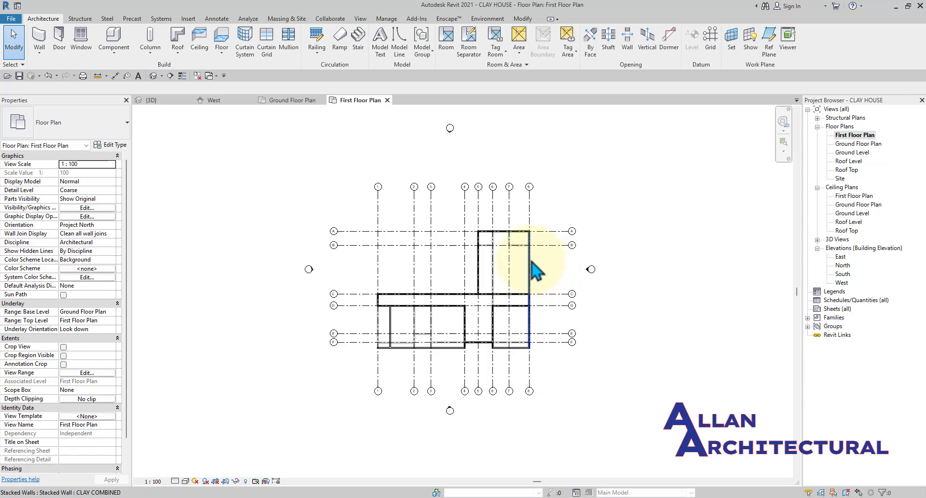
pyautogui.moveTo(593, 266); pyautogui.dragTo(518, 269, button='middle')
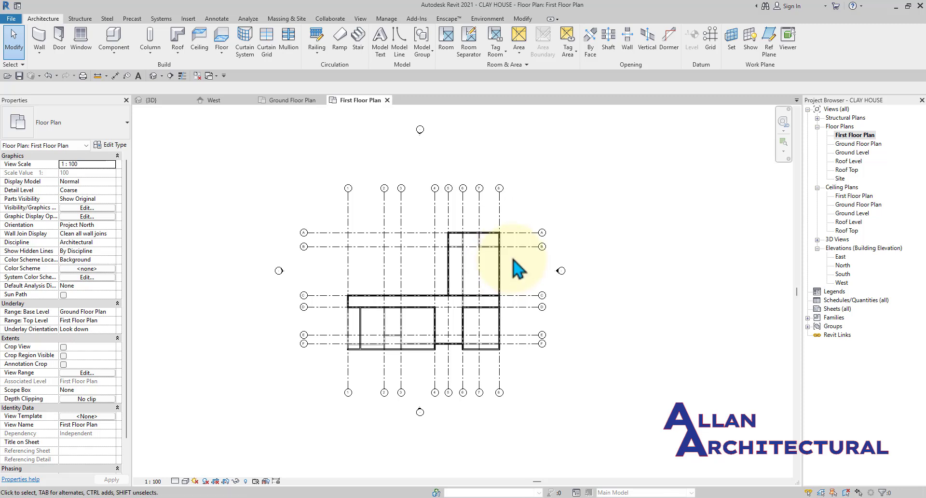